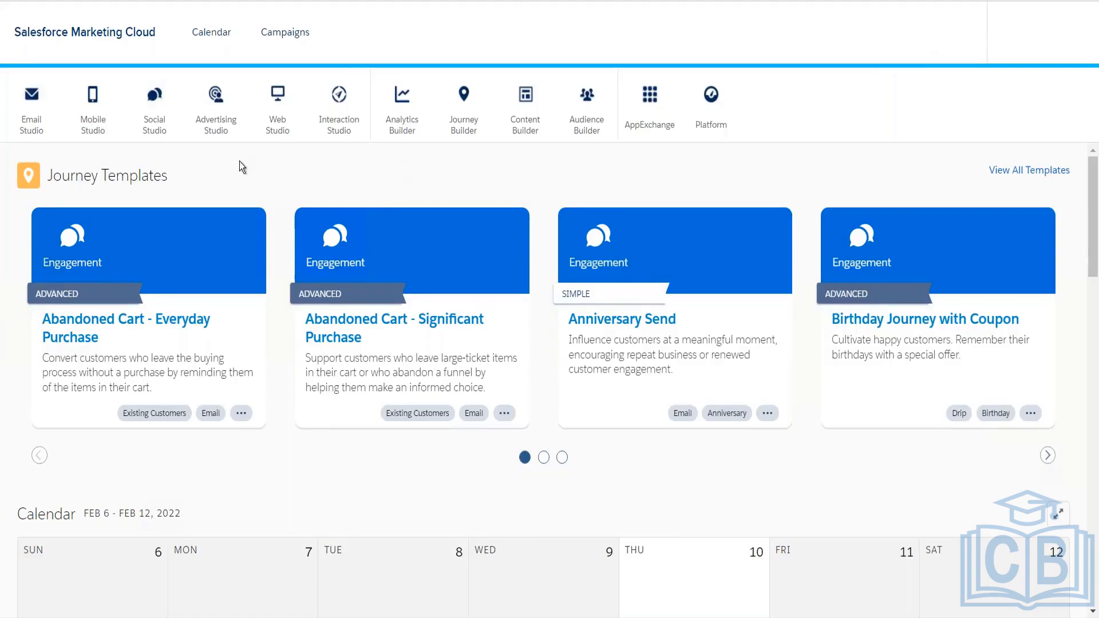
# Open Email under Email Studio and go to Subscribers > All Subscribers
pyautogui.moveTo(45, 114)
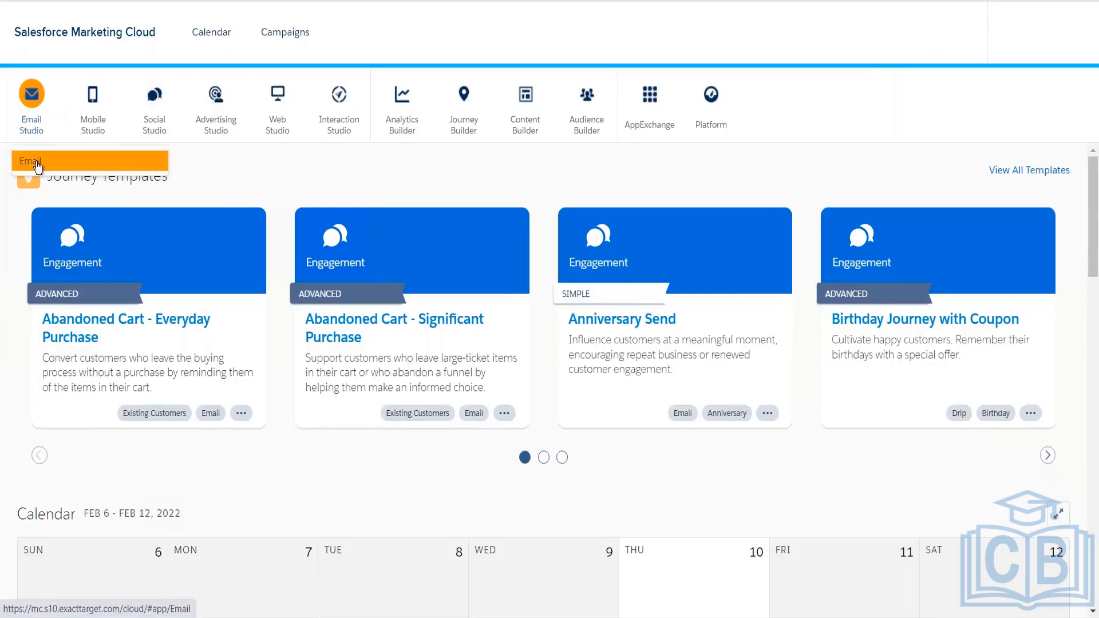
pyautogui.click(38, 166)
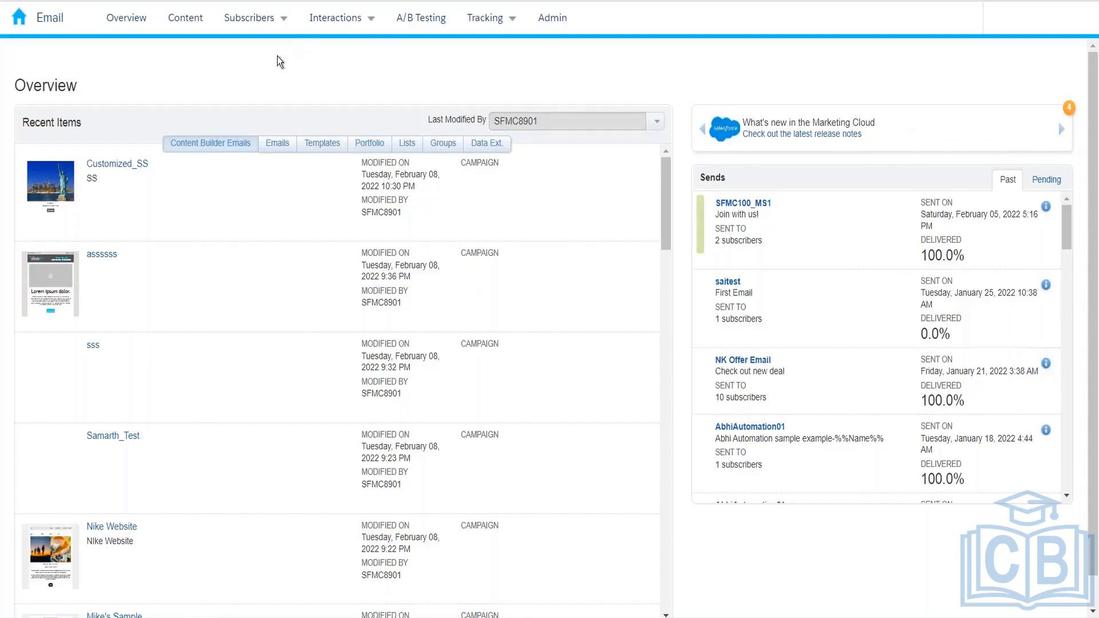
pyautogui.click(268, 19)
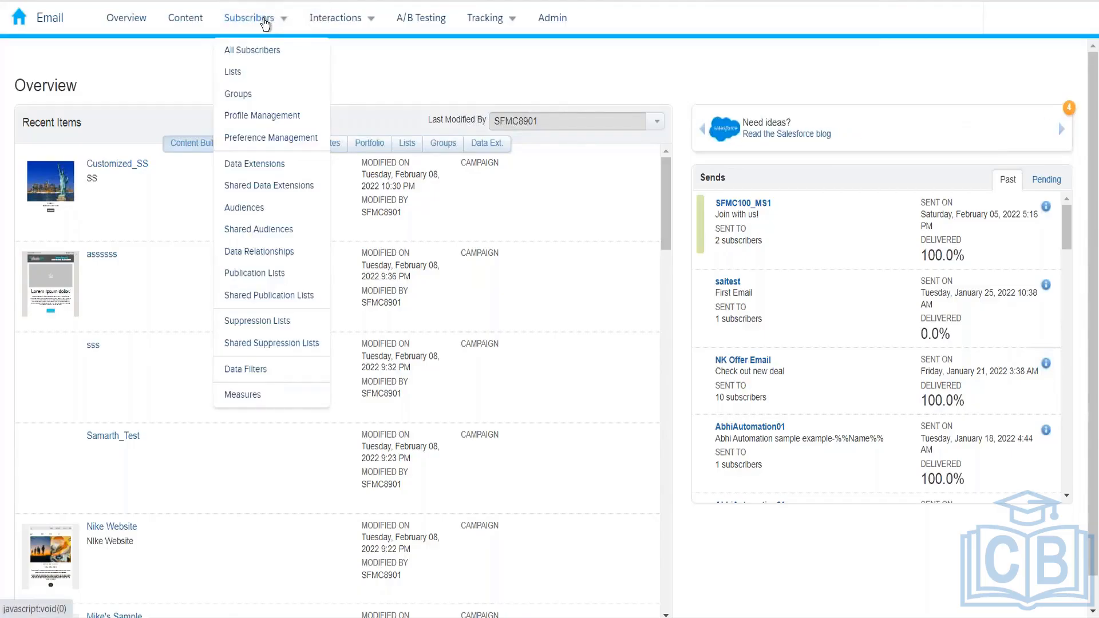
pyautogui.click(265, 49)
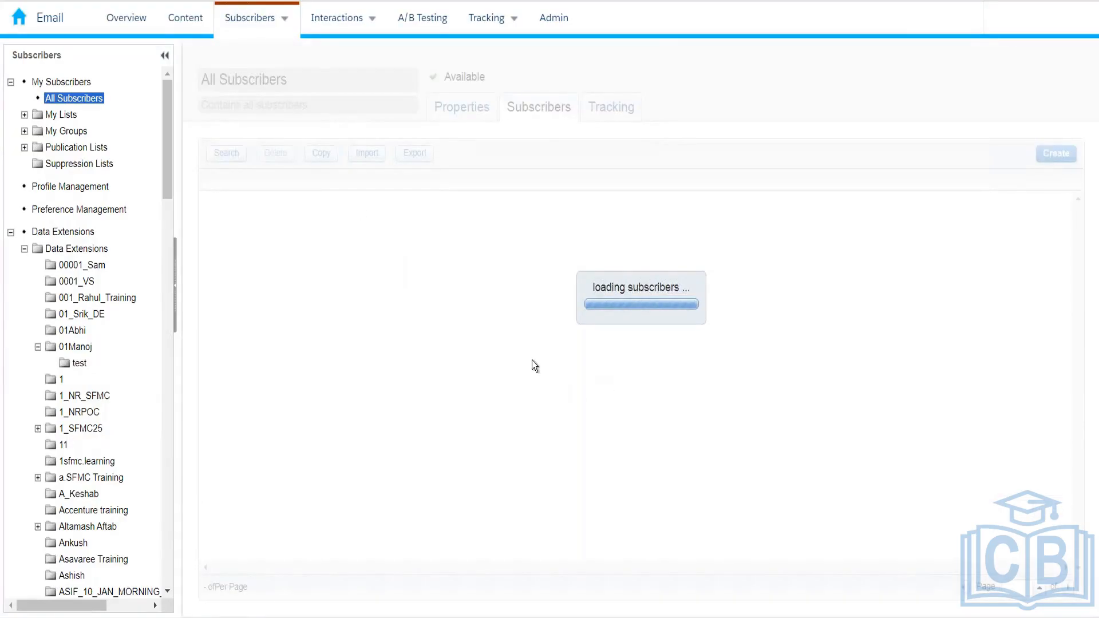
# Launch Microsoft Excel from the Windows Start search
pyautogui.press('super')
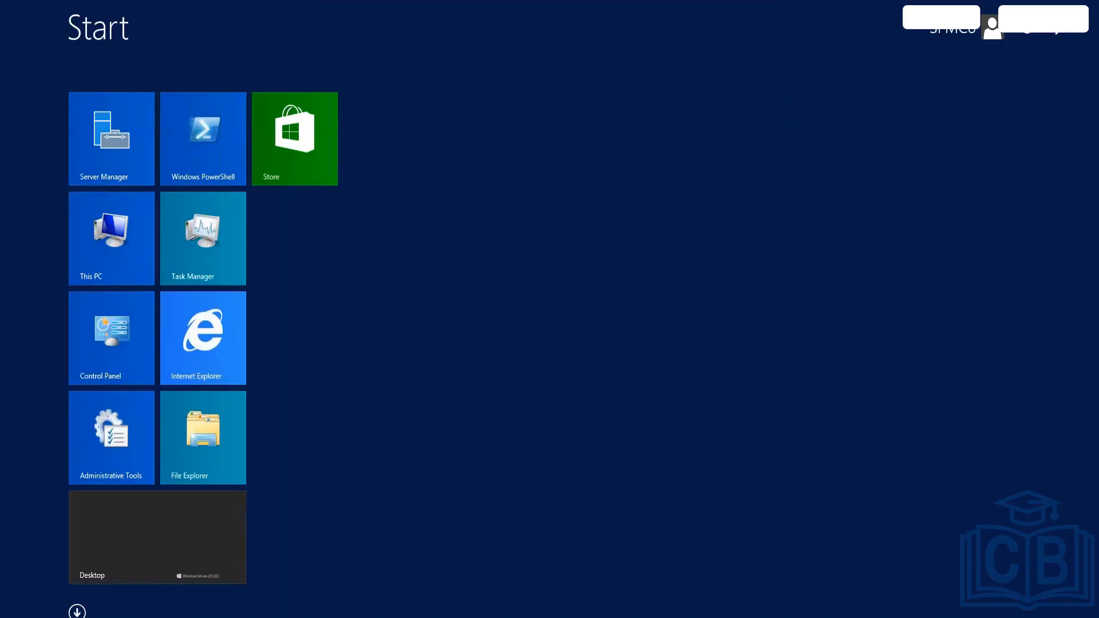
pyautogui.write('excel')
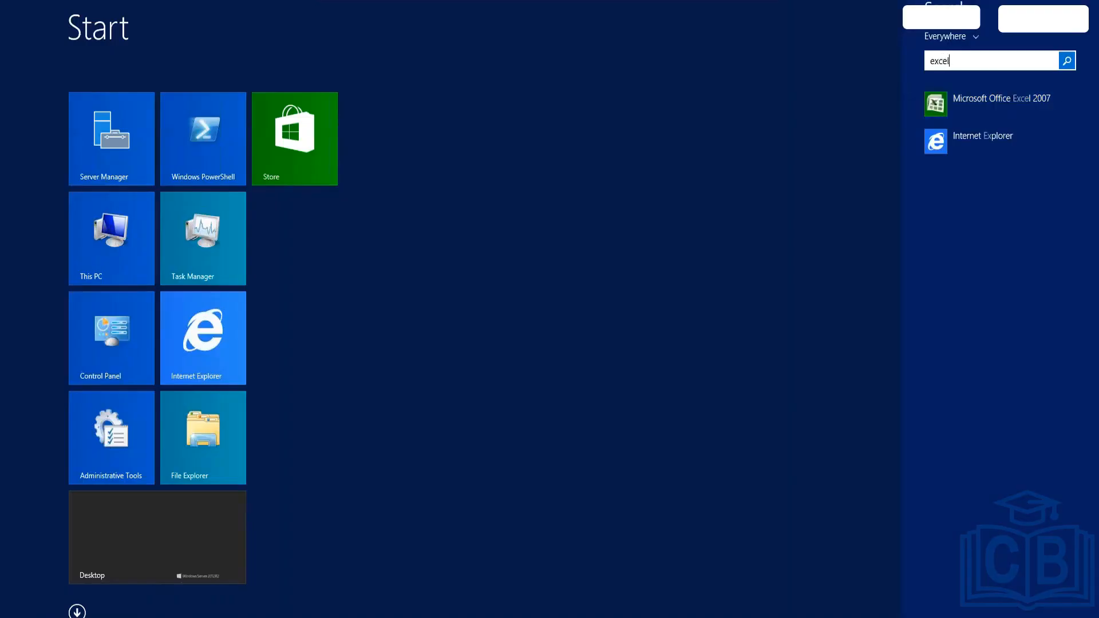
pyautogui.press('Return')
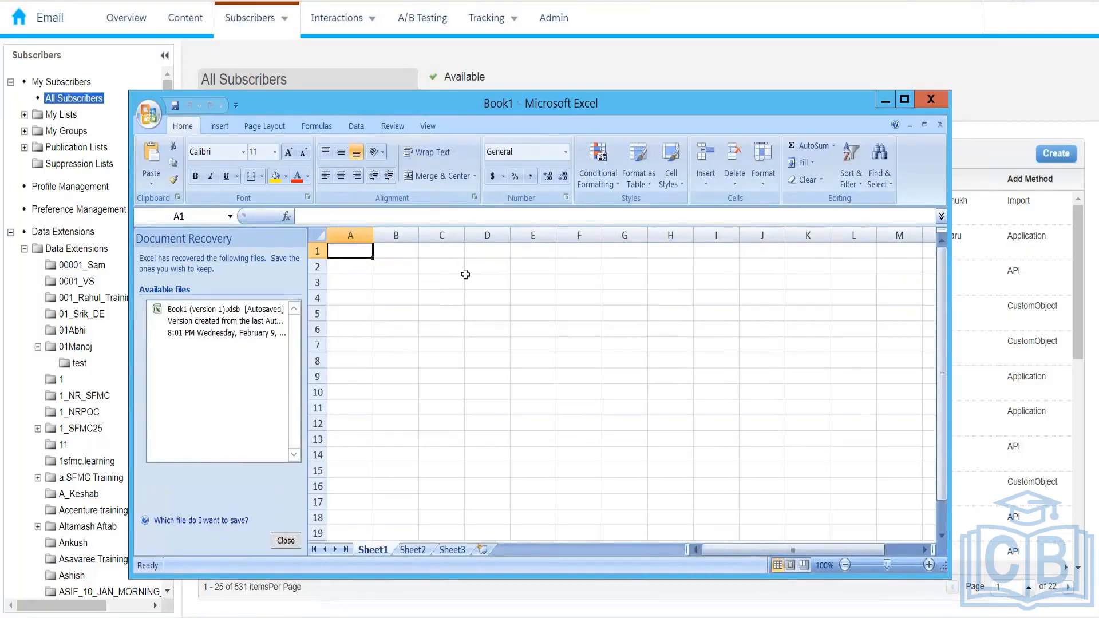
# Enter the labels Enterprise 2.0 in C3, Core in E3 and Agency in G3
pyautogui.click(458, 285)
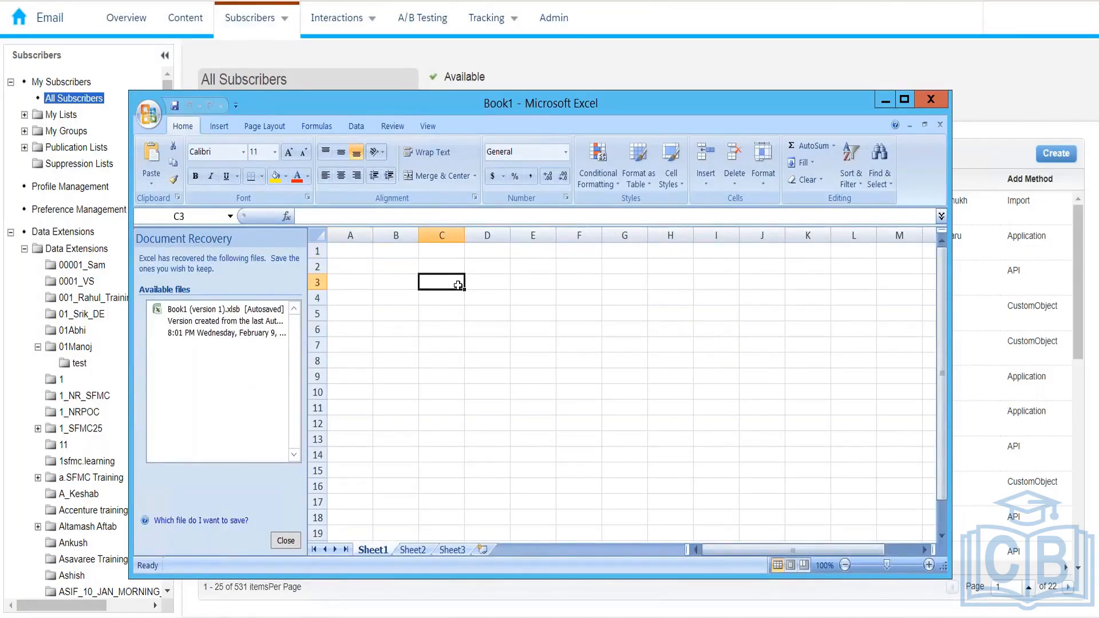
pyautogui.write('Enter')
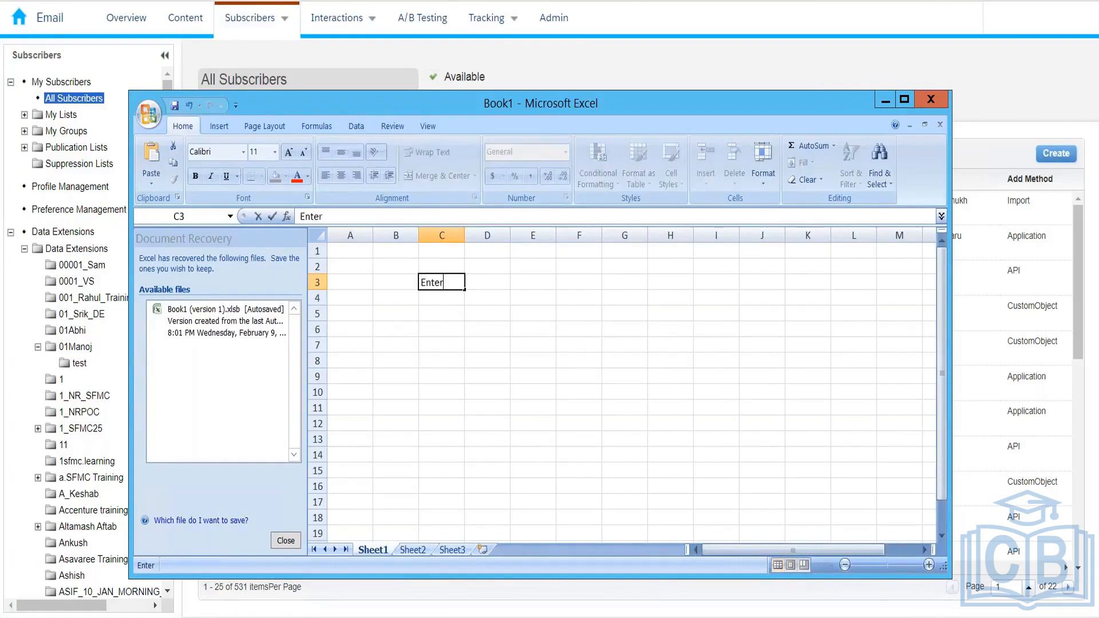
pyautogui.write('prise 2.0')
pyautogui.press('Return')
pyautogui.press('Up')
pyautogui.press('Right')
pyautogui.press('Right')
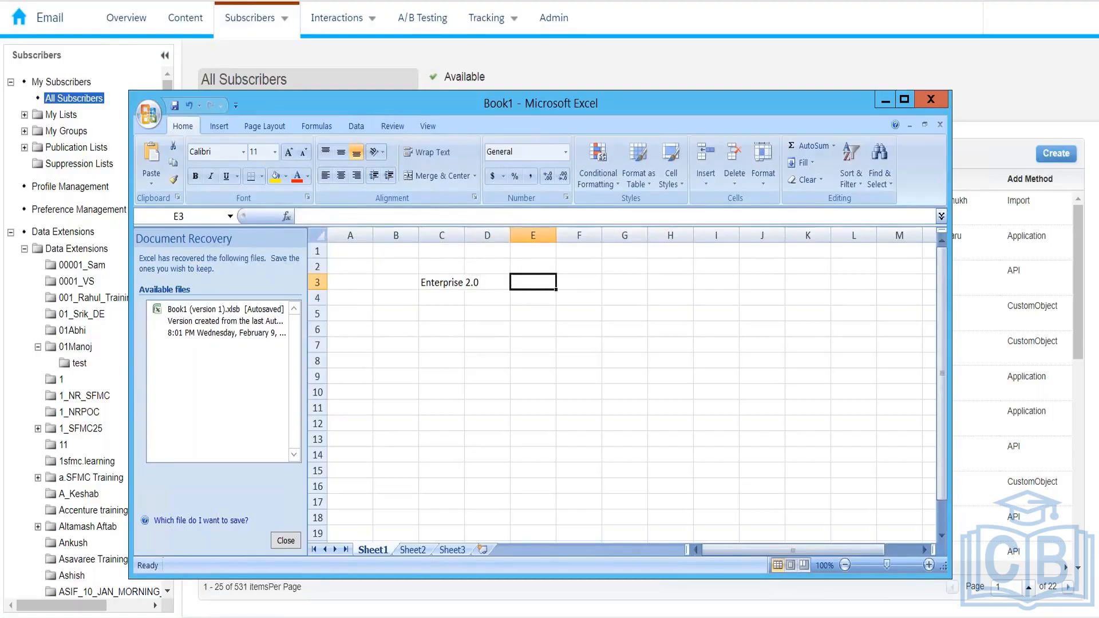
pyautogui.write('Core')
pyautogui.press('Return')
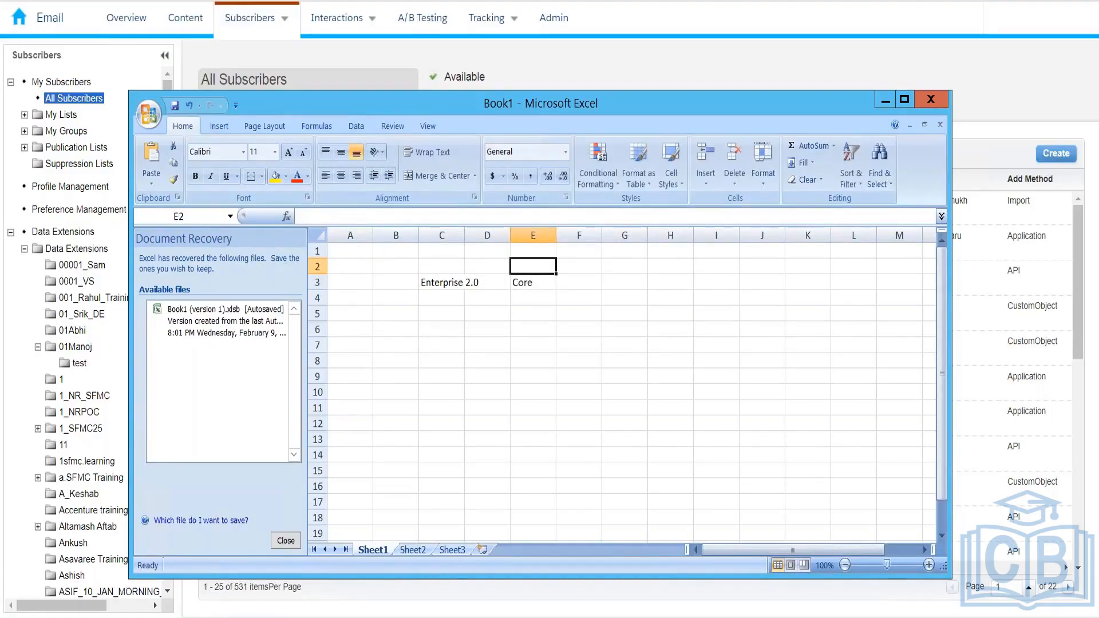
pyautogui.press('Up')
pyautogui.press('Right')
pyautogui.press('Right')
pyautogui.write('Agency')
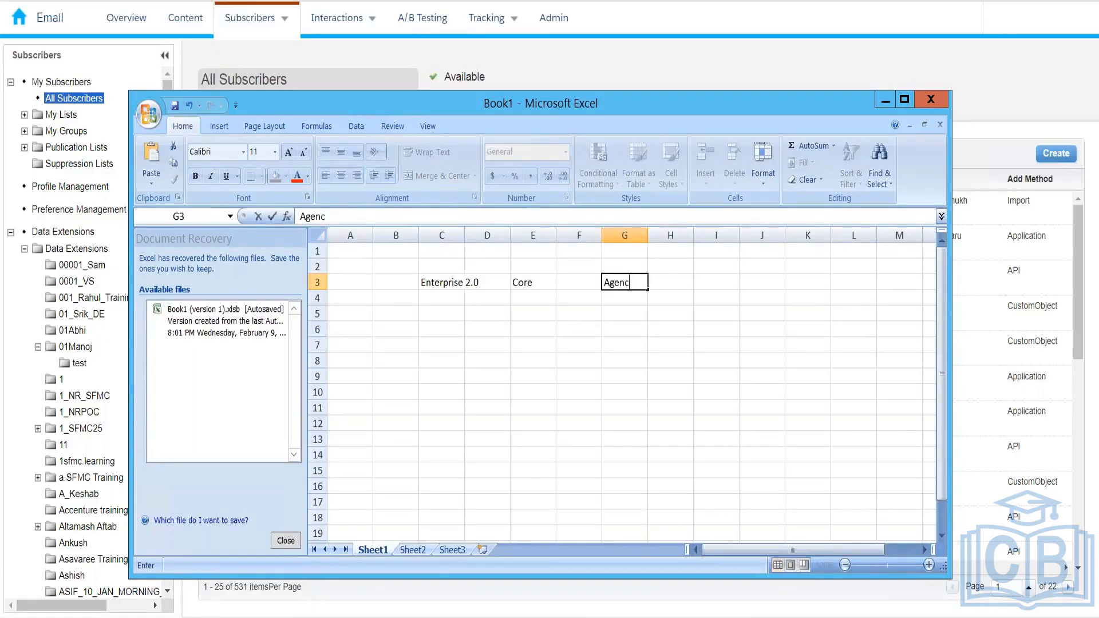
pyautogui.press('Return')
pyautogui.press('Left')
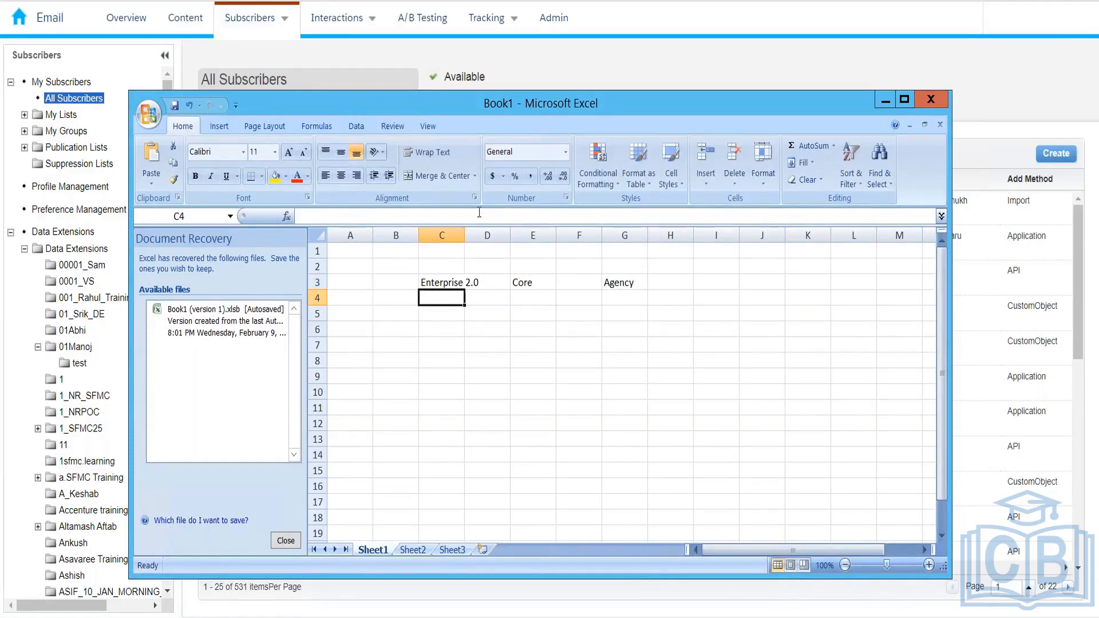
pyautogui.click(455, 235)
# Autofit column C to fit Enterprise 2.0
pyautogui.rightClick(464, 233)
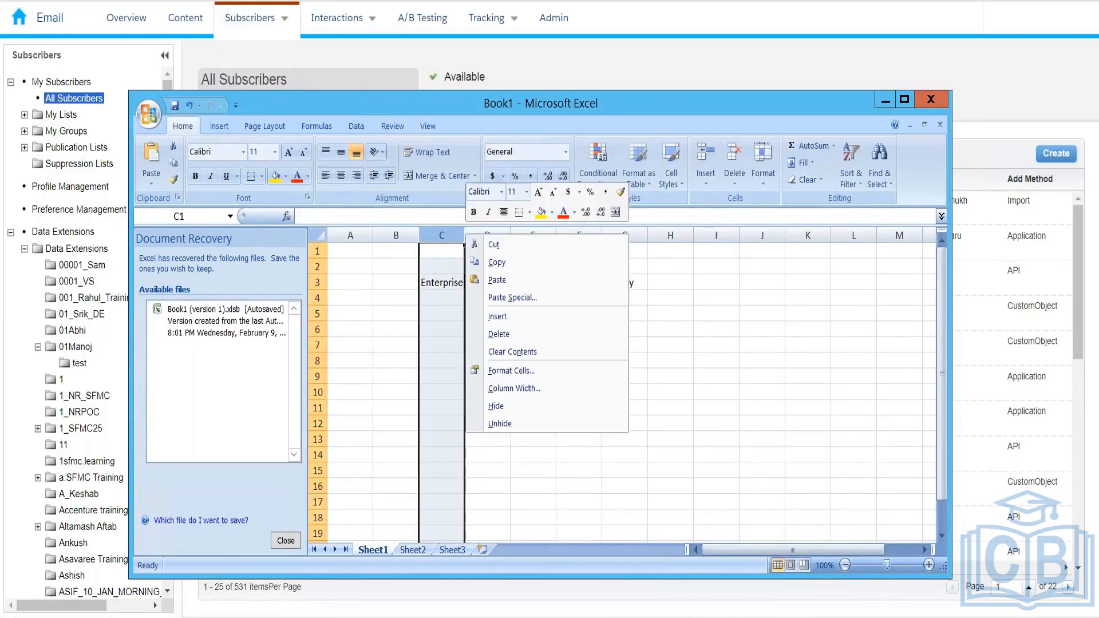
pyautogui.rightClick(437, 251)
pyautogui.press('Escape')
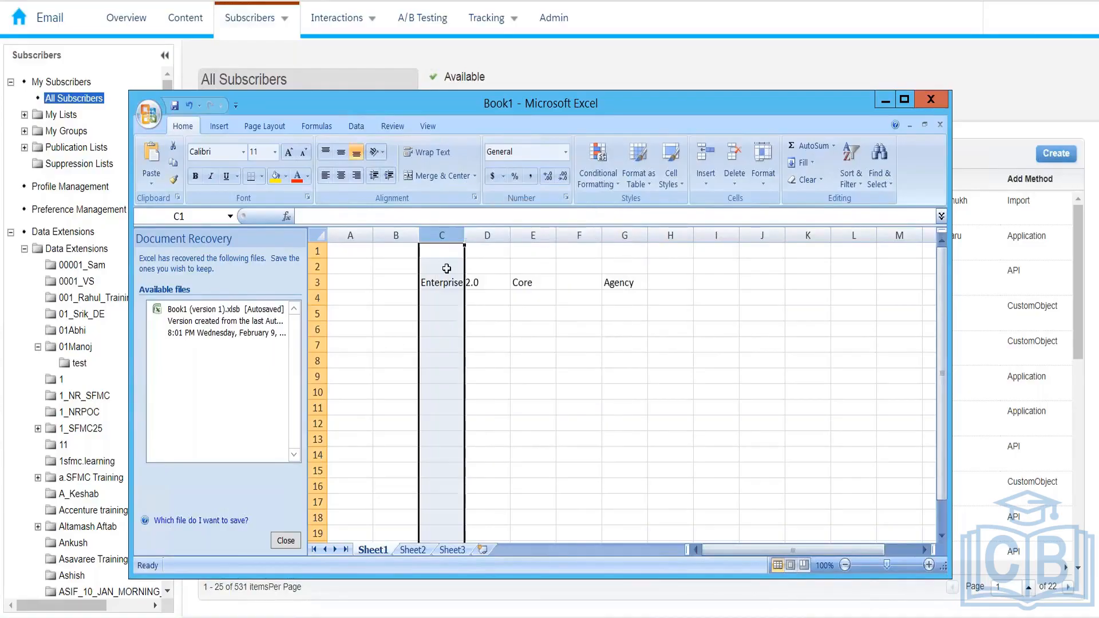
pyautogui.doubleClick(466, 231)
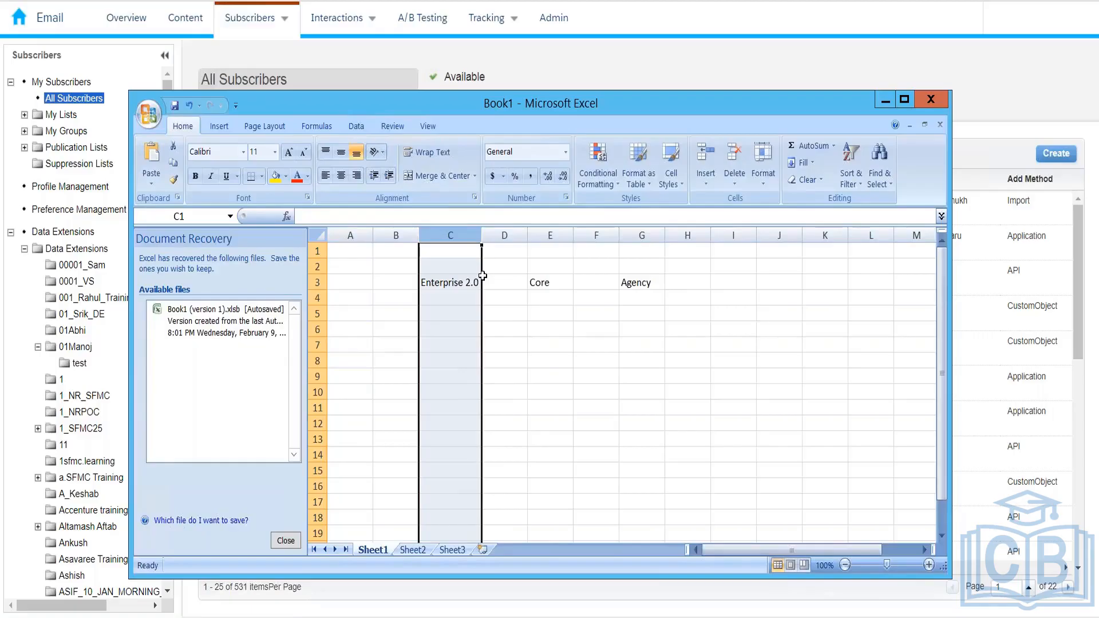
# Enter 'Top level business unit' in C5 and 'child business 1' in C6
pyautogui.click(456, 328)
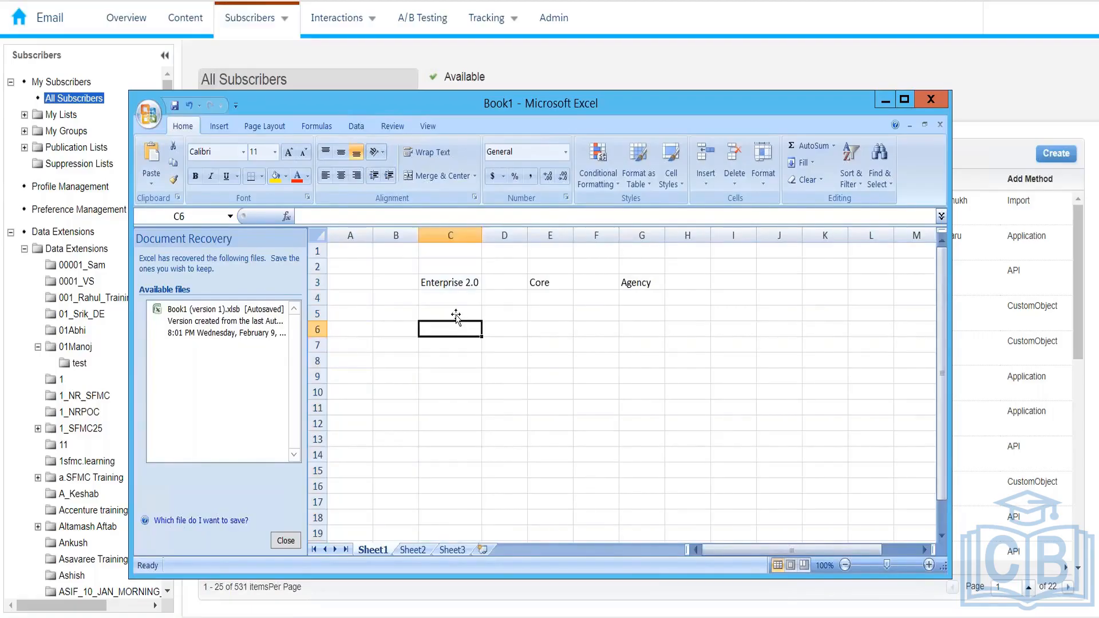
pyautogui.click(457, 315)
pyautogui.write('Top l')
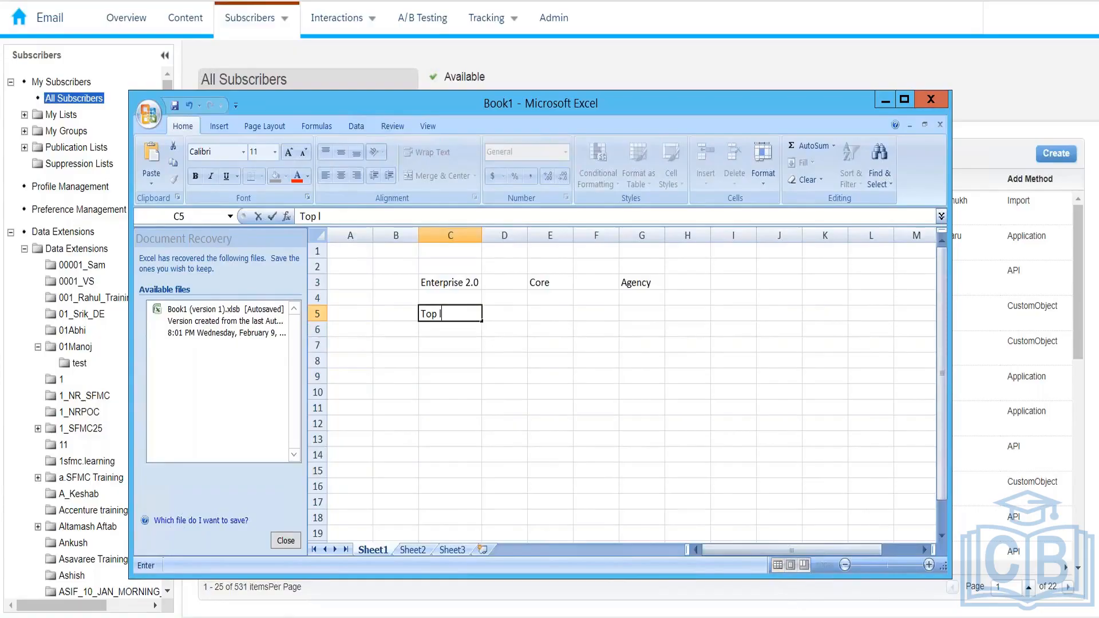
pyautogui.write('evel business unit')
pyautogui.press('Return')
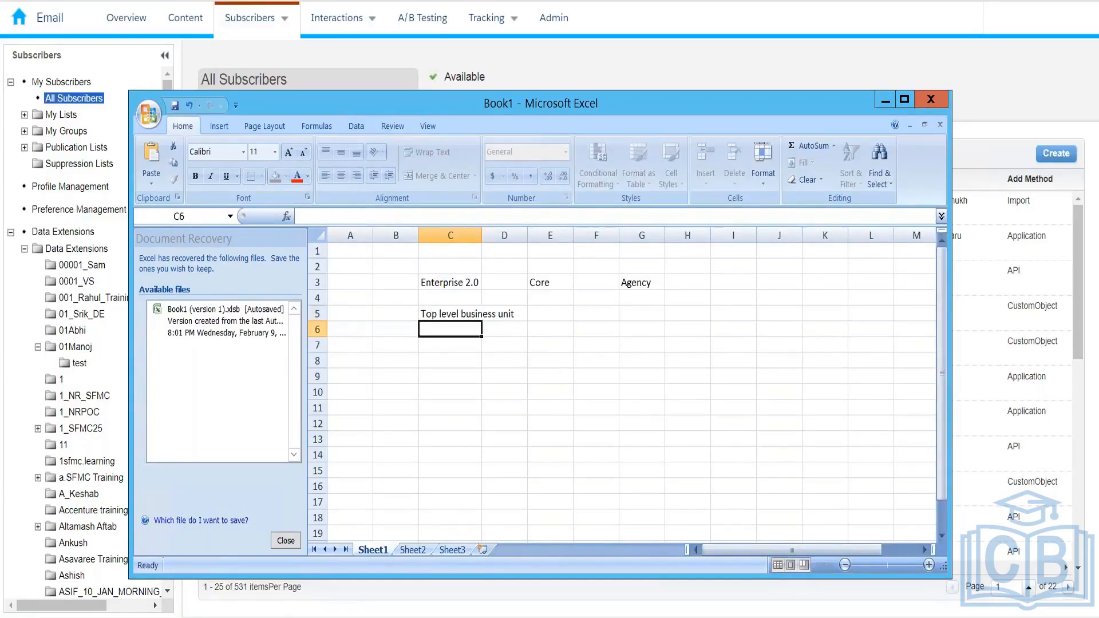
pyautogui.write('child bu')
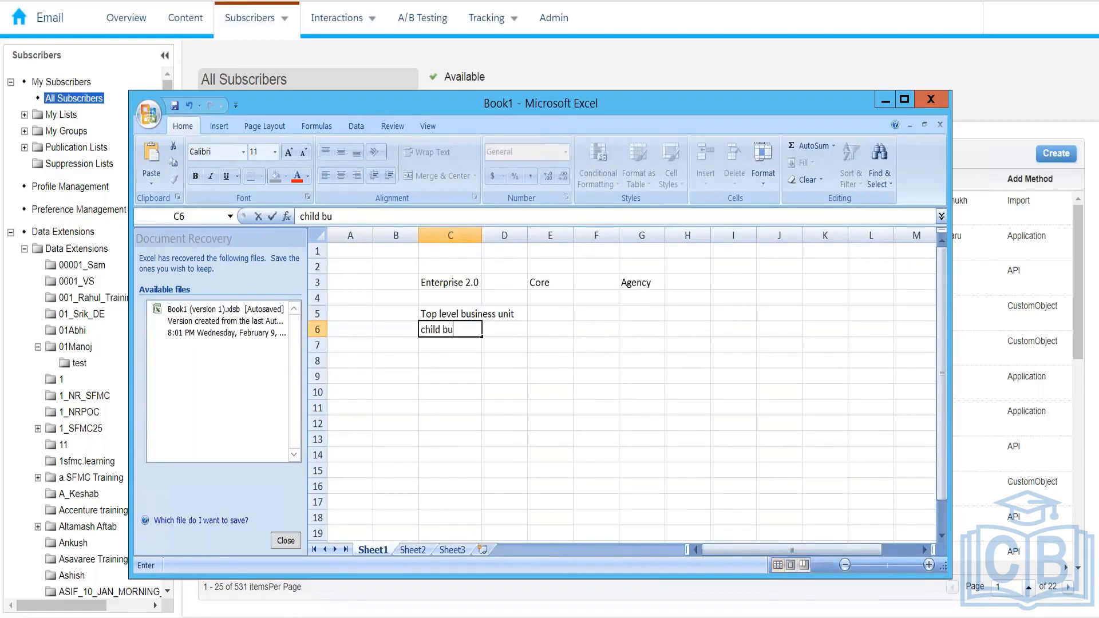
pyautogui.write('sie')
pyautogui.write('ess ')
pyautogui.write('1')
pyautogui.press('Return')
pyautogui.press('Up')
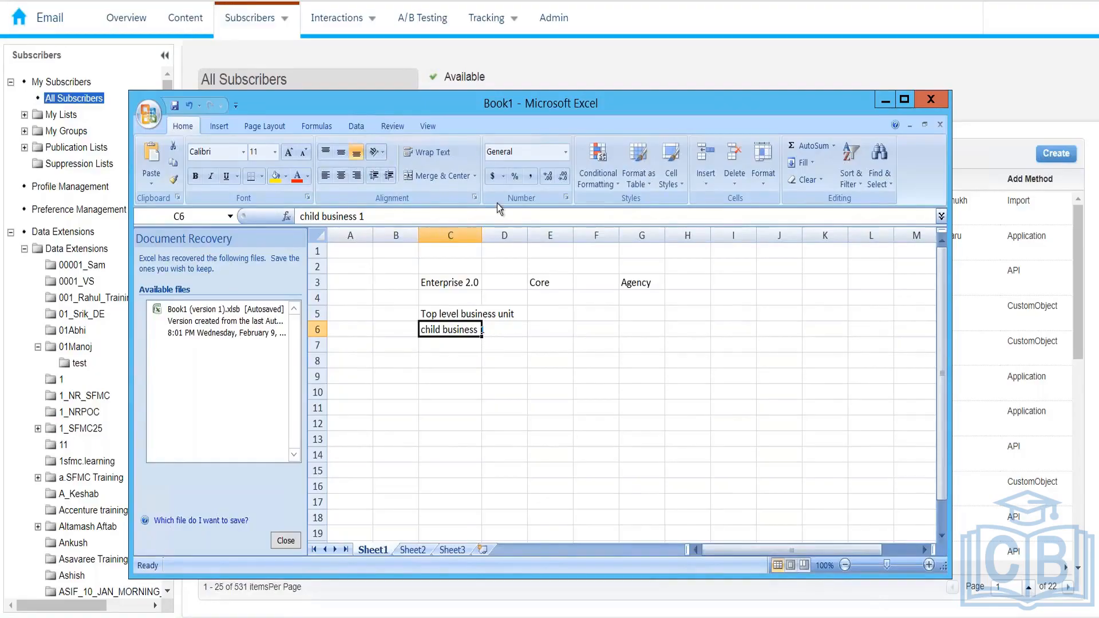
# Autofit column C again to fit the longer entry, then minimise Excel
pyautogui.rightClick(481, 235)
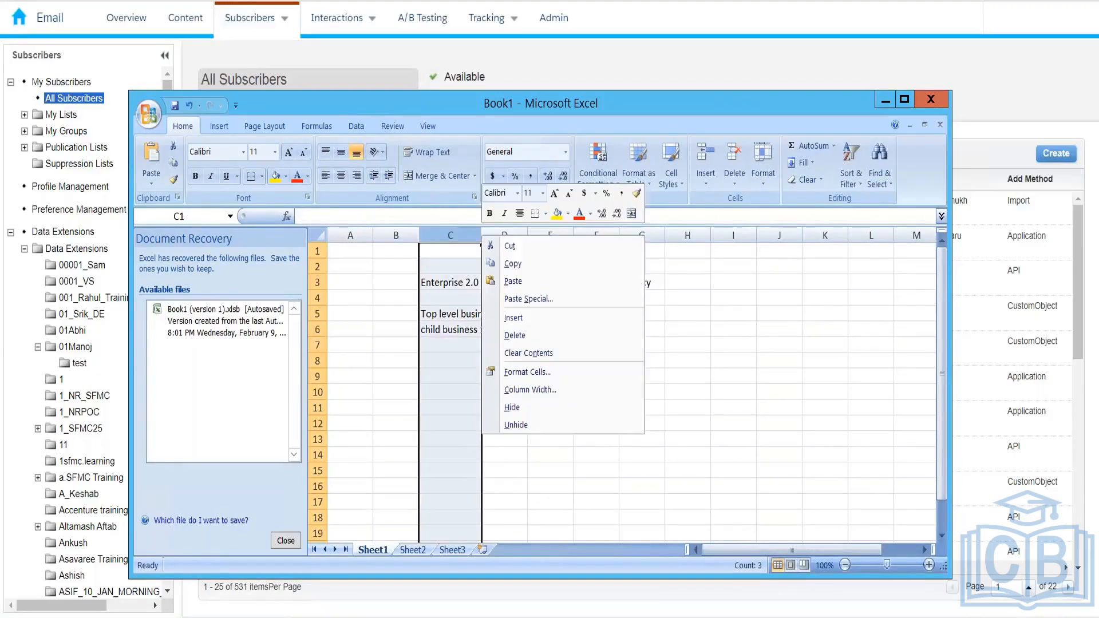
pyautogui.rightClick(456, 333)
pyautogui.click(482, 235)
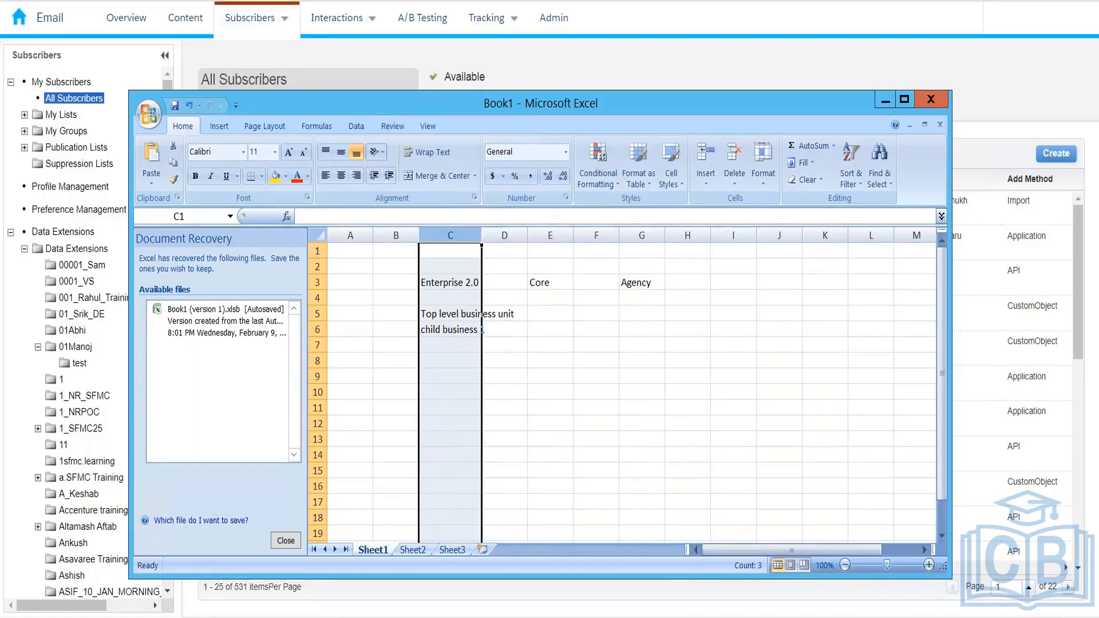
pyautogui.doubleClick(481, 236)
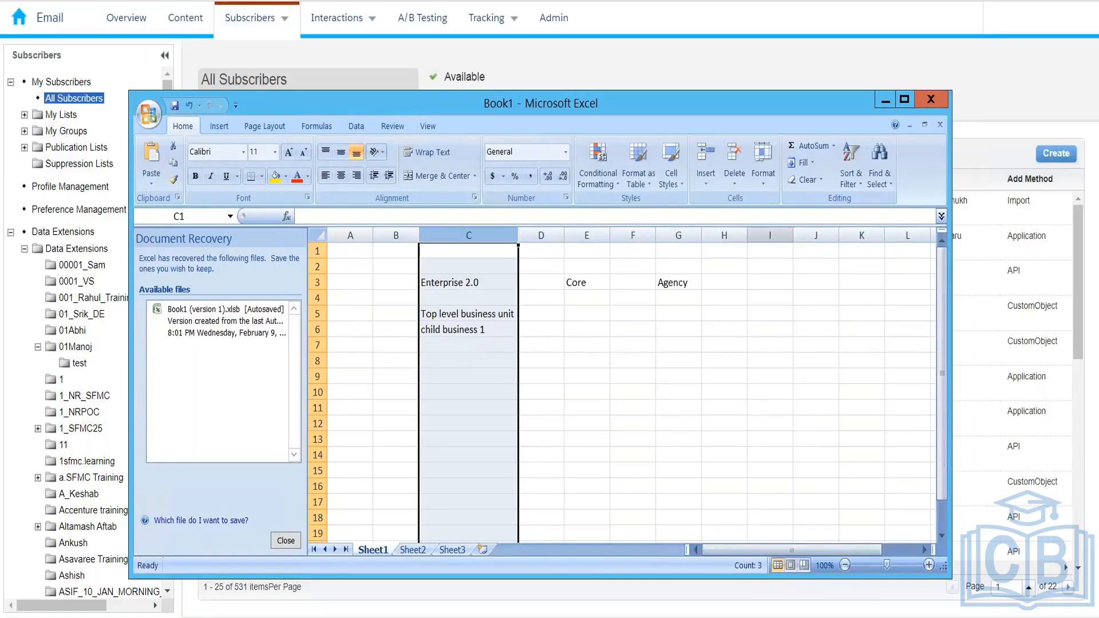
pyautogui.click(974, 30)
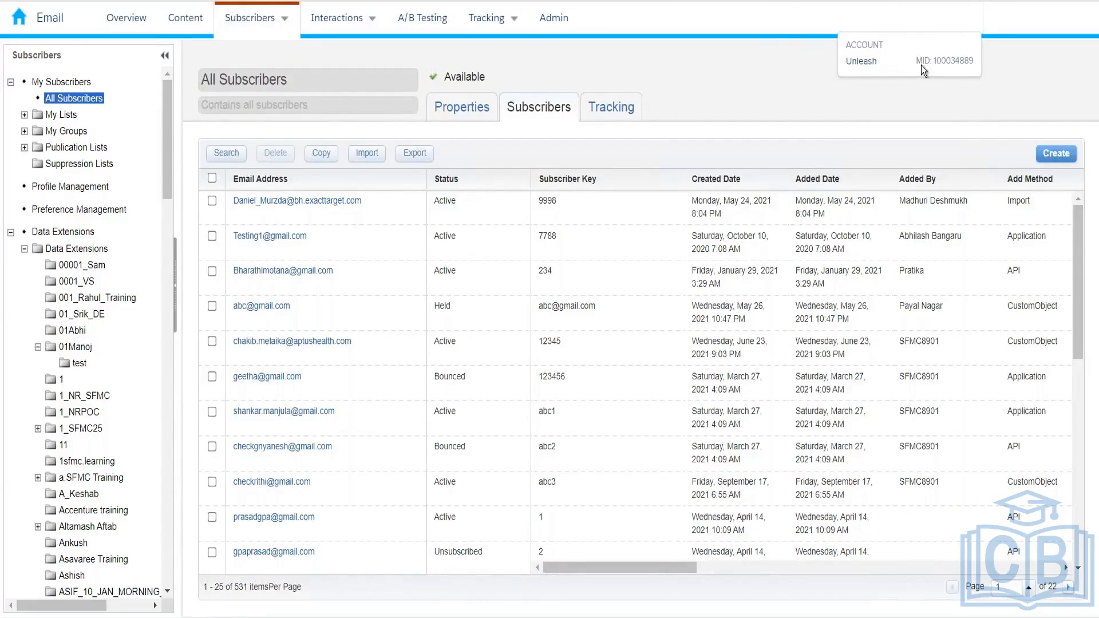
# Select the account's MID in the account details, then bring the Excel workbook forward
pyautogui.doubleClick(954, 61)
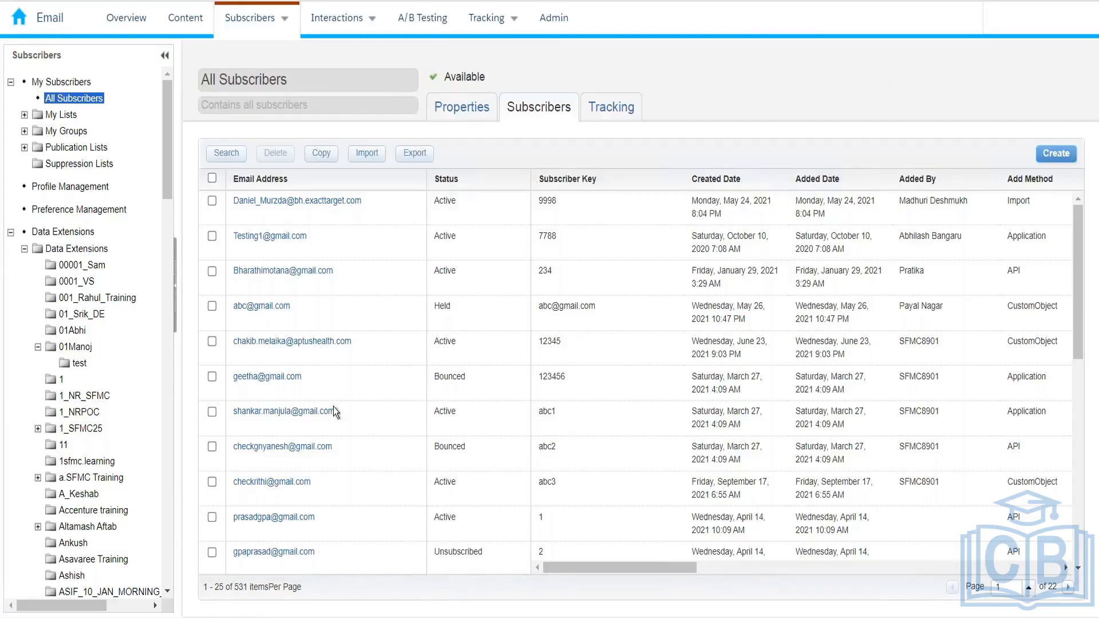
pyautogui.click(285, 616)
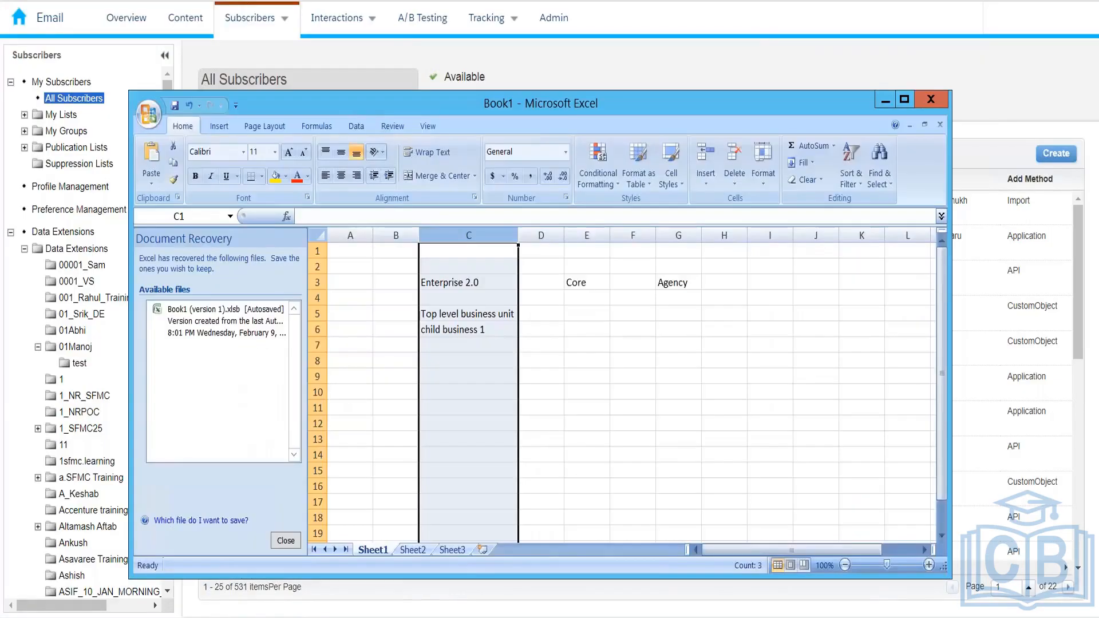
pyautogui.click(459, 339)
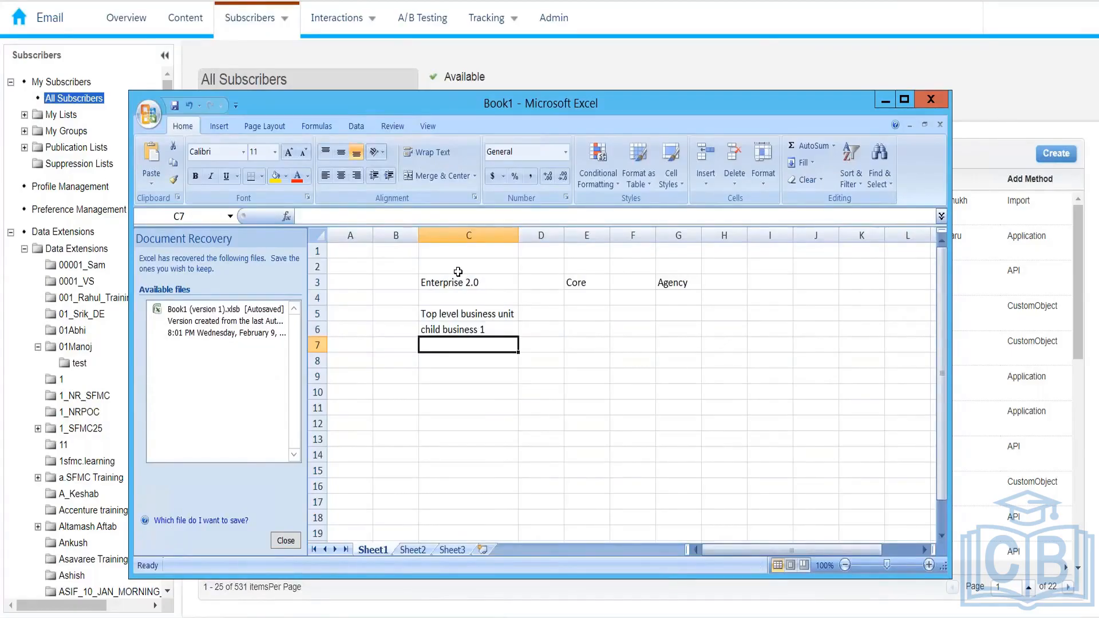
pyautogui.moveTo(458, 269); pyautogui.dragTo(457, 376)
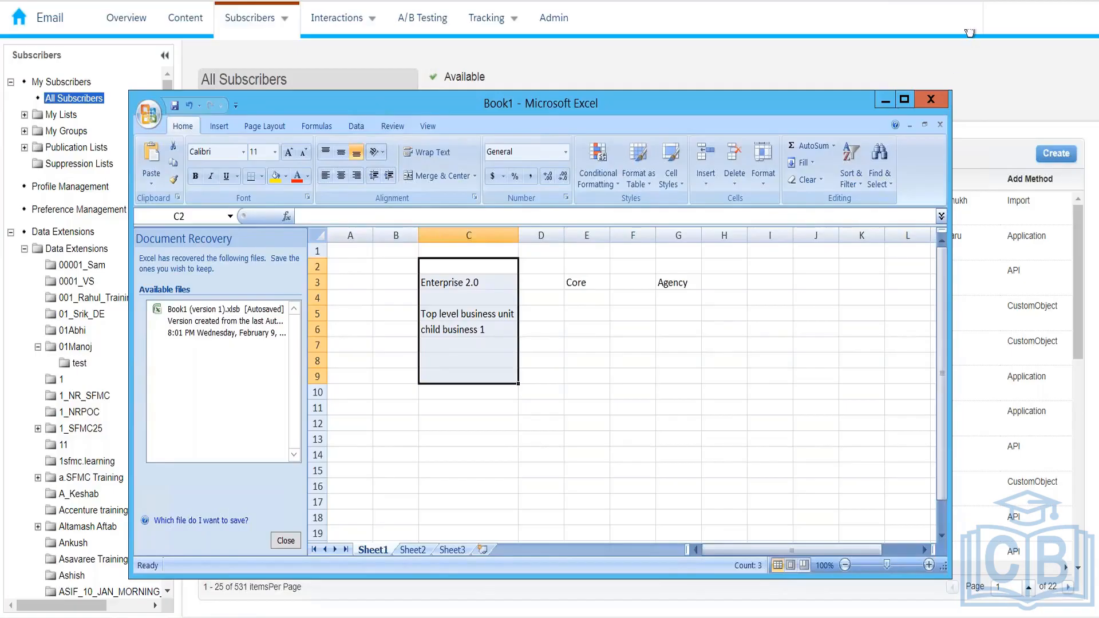
pyautogui.moveTo(967, 34)
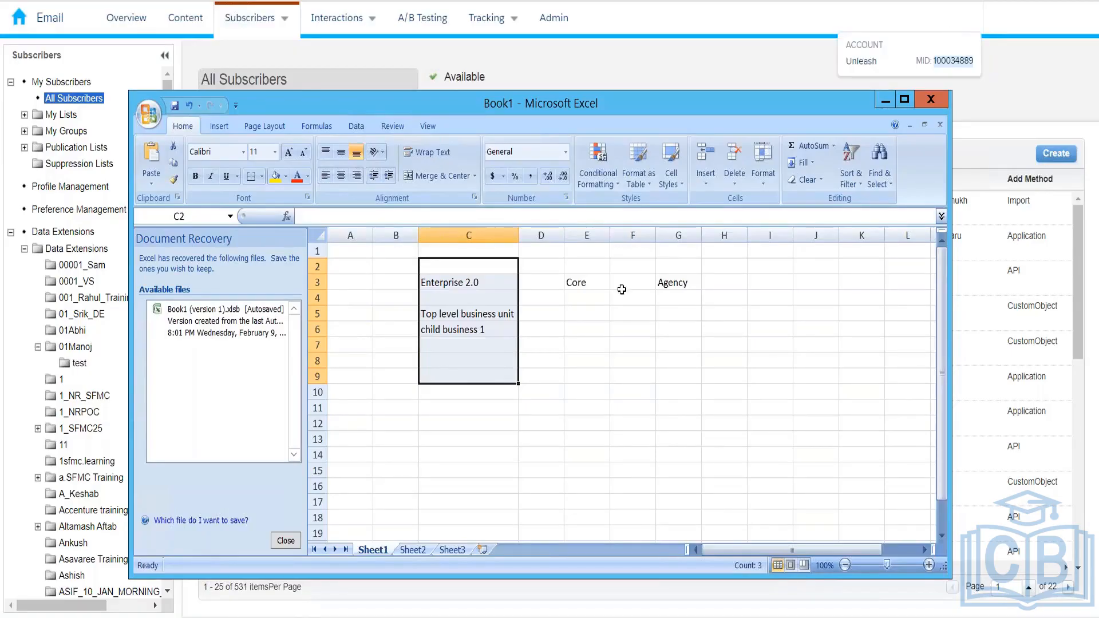
pyautogui.moveTo(564, 317); pyautogui.dragTo(698, 340)
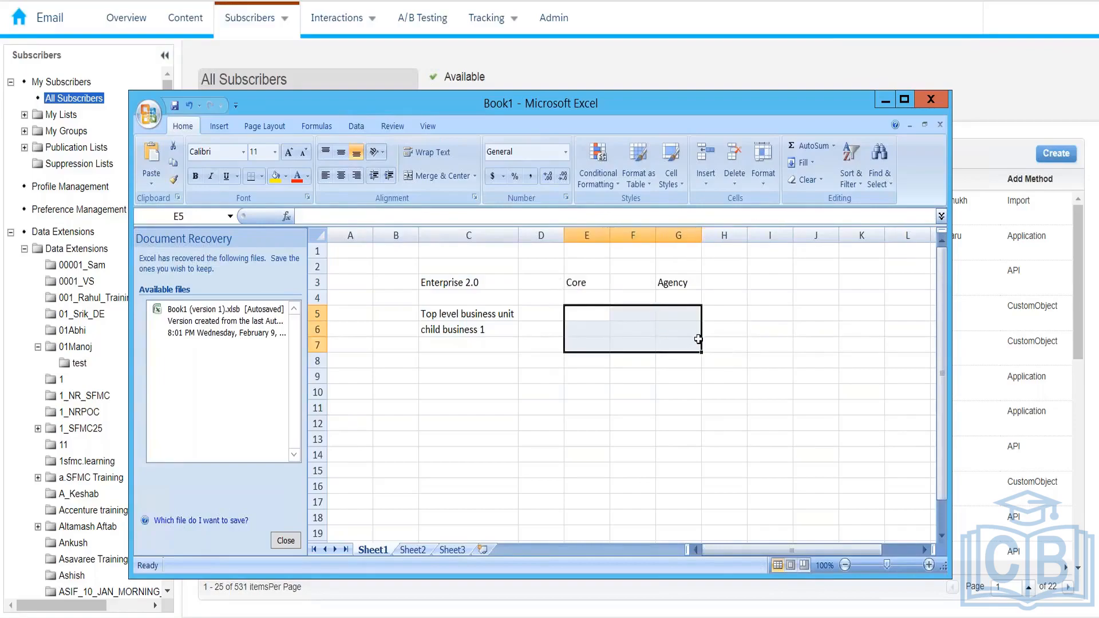
pyautogui.click(601, 315)
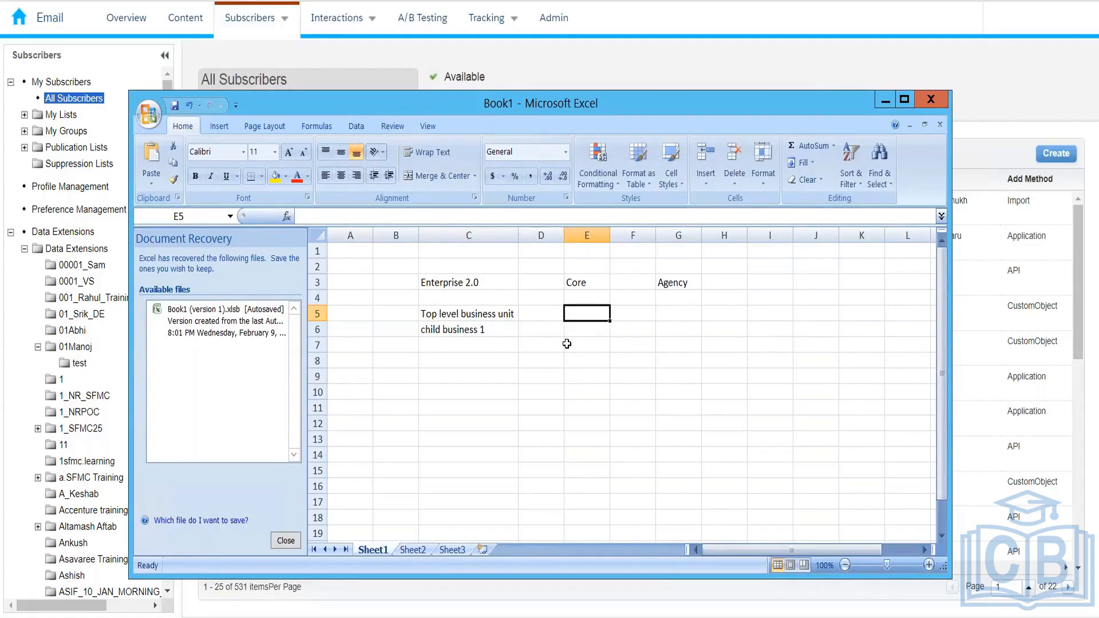
pyautogui.click(487, 318)
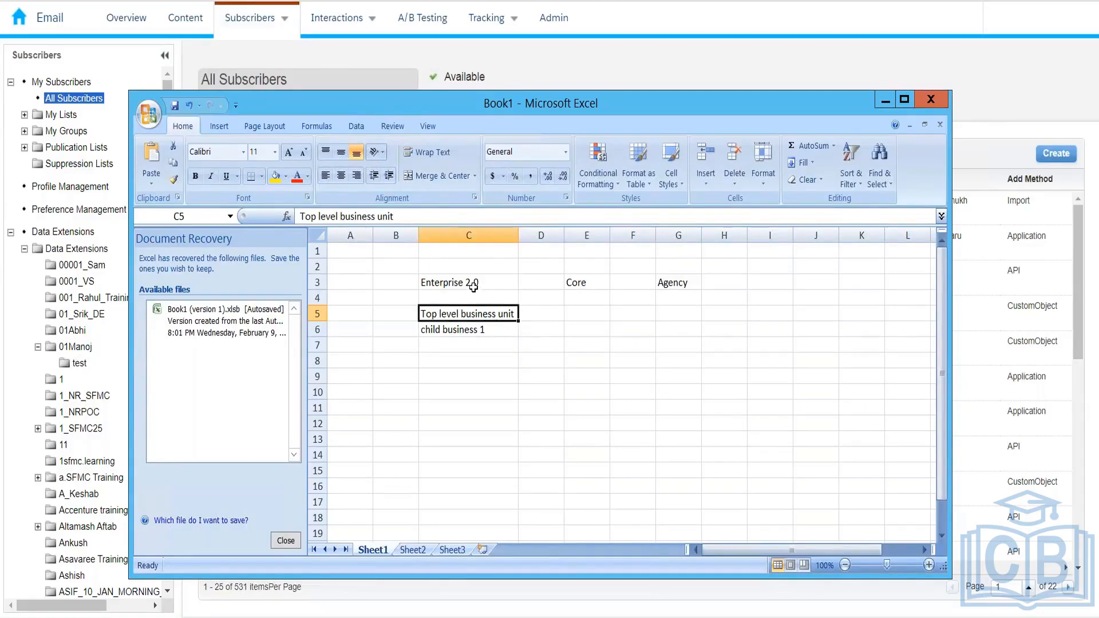
pyautogui.click(459, 344)
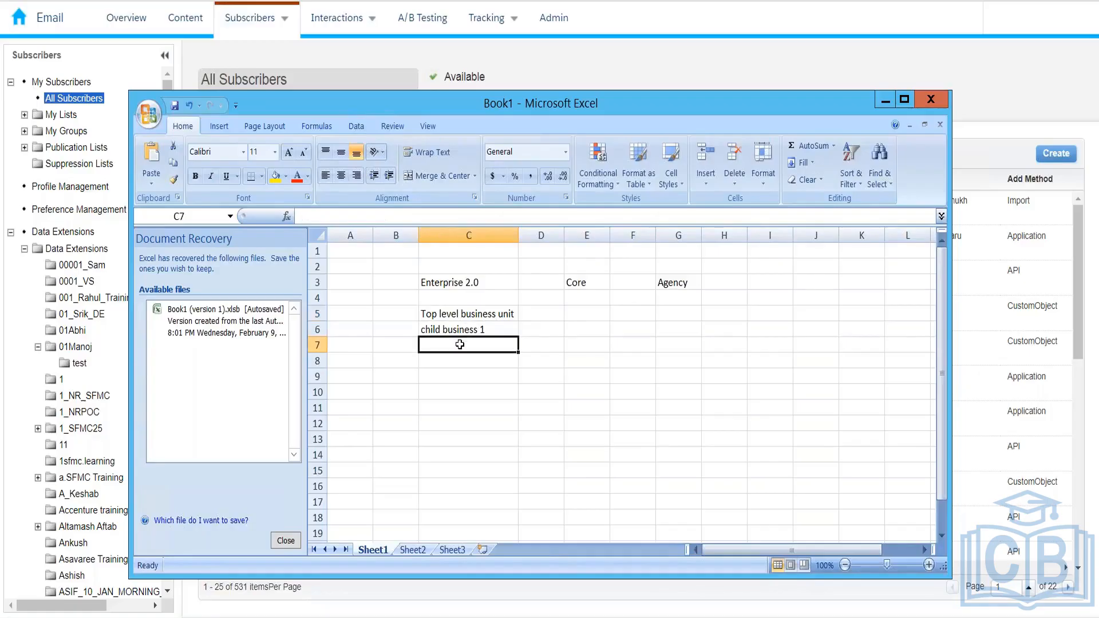
pyautogui.press('Up')
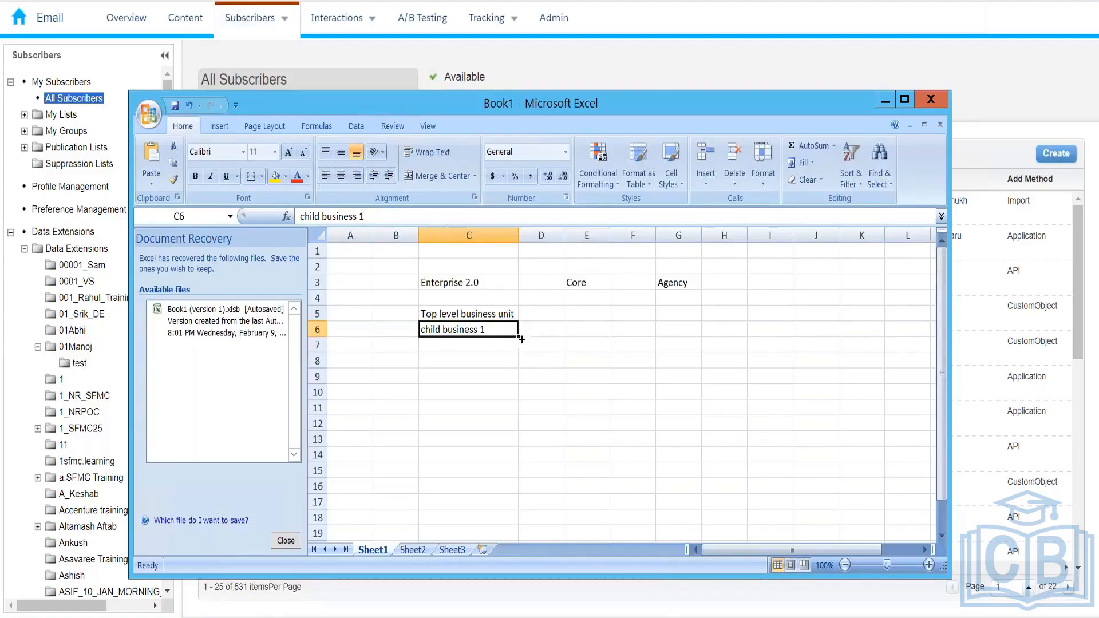
pyautogui.moveTo(520, 336); pyautogui.dragTo(518, 482)
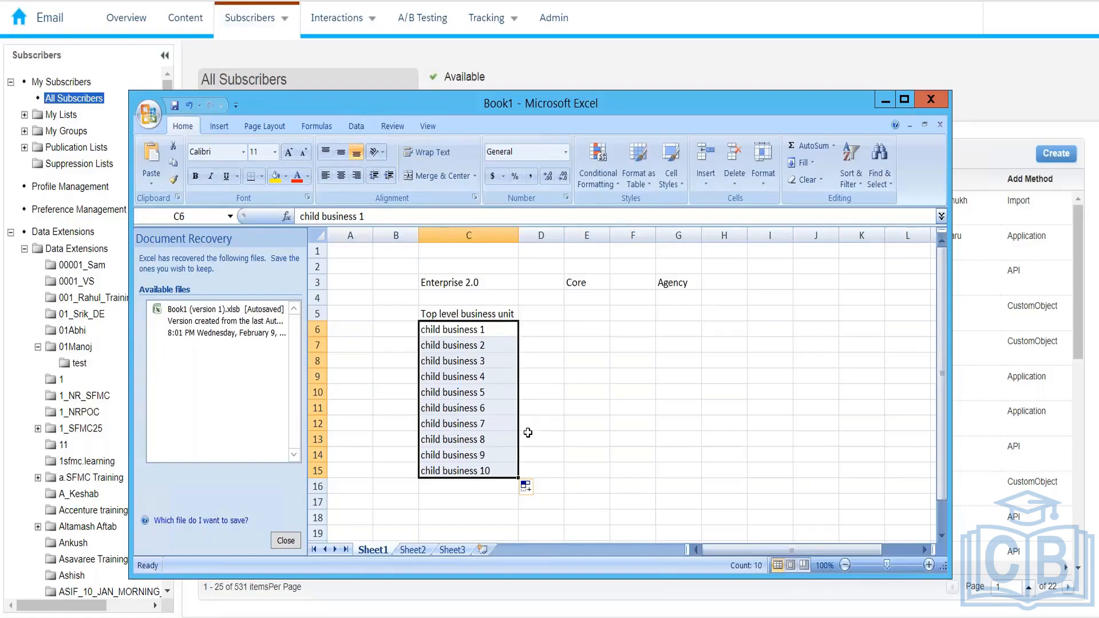
# Select cell C5 holding Top level business unit
pyautogui.click(492, 312)
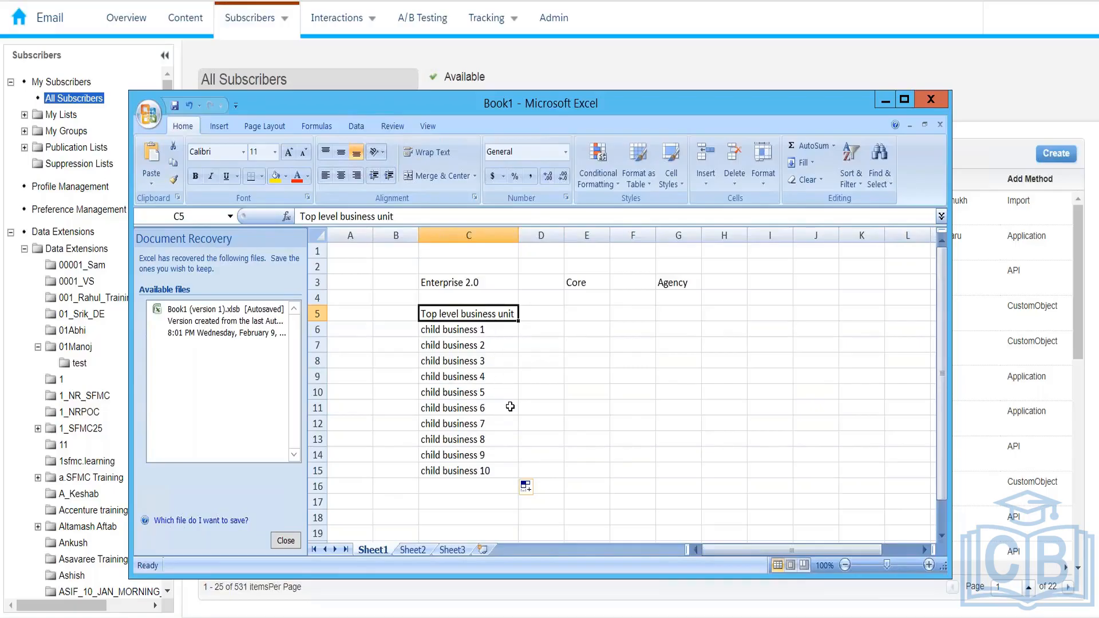
# Review the child business 1 entry and cells C5 and E5 in the list
pyautogui.doubleClick(492, 329)
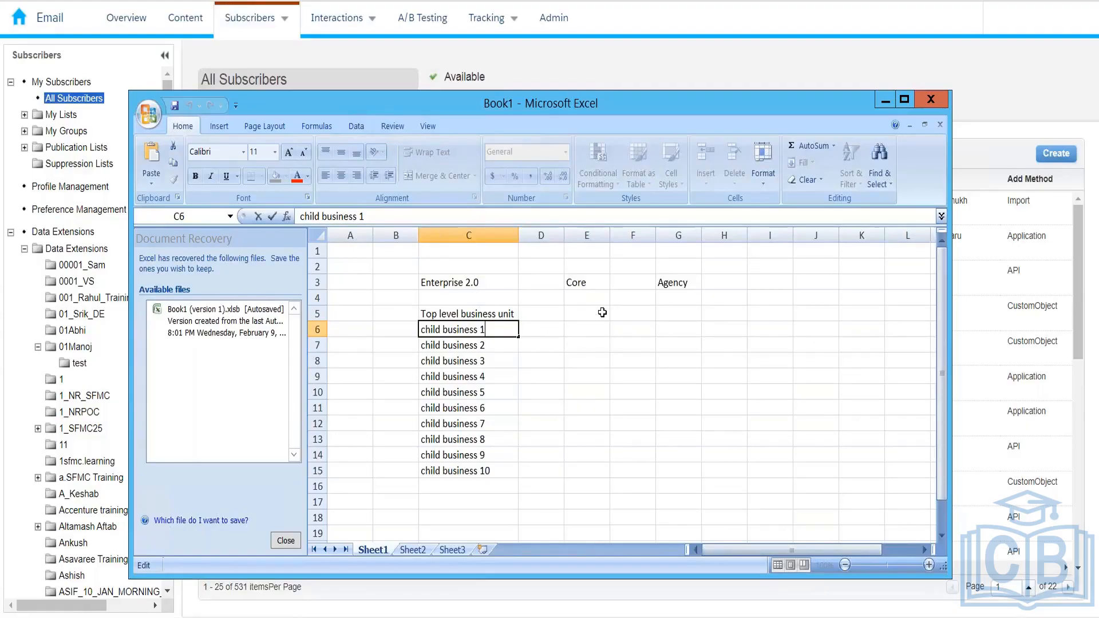
pyautogui.click(480, 316)
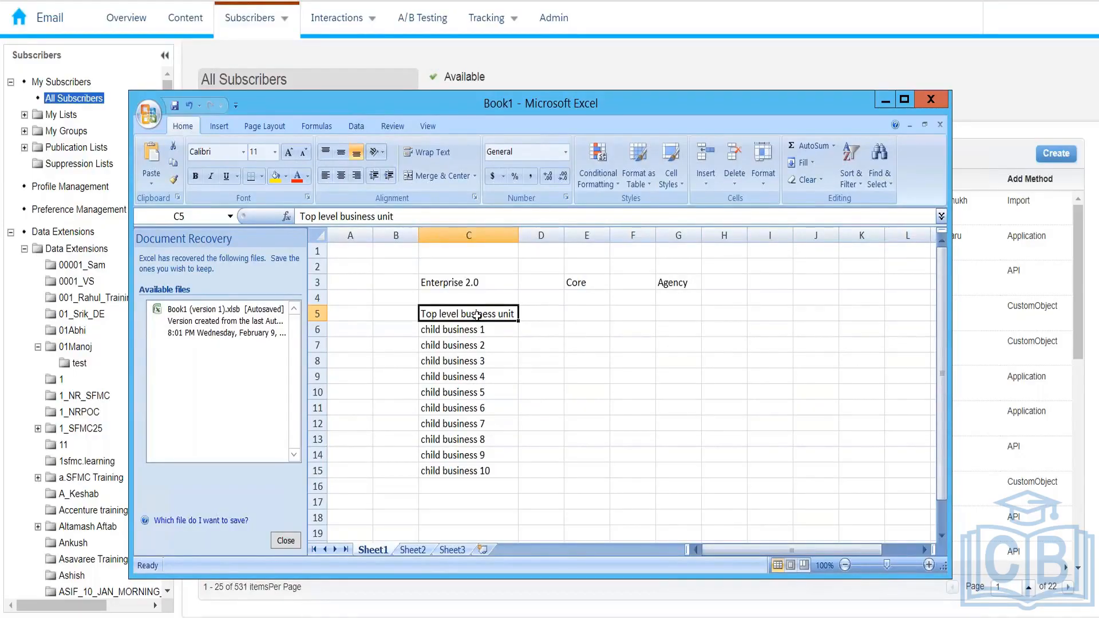
pyautogui.click(581, 311)
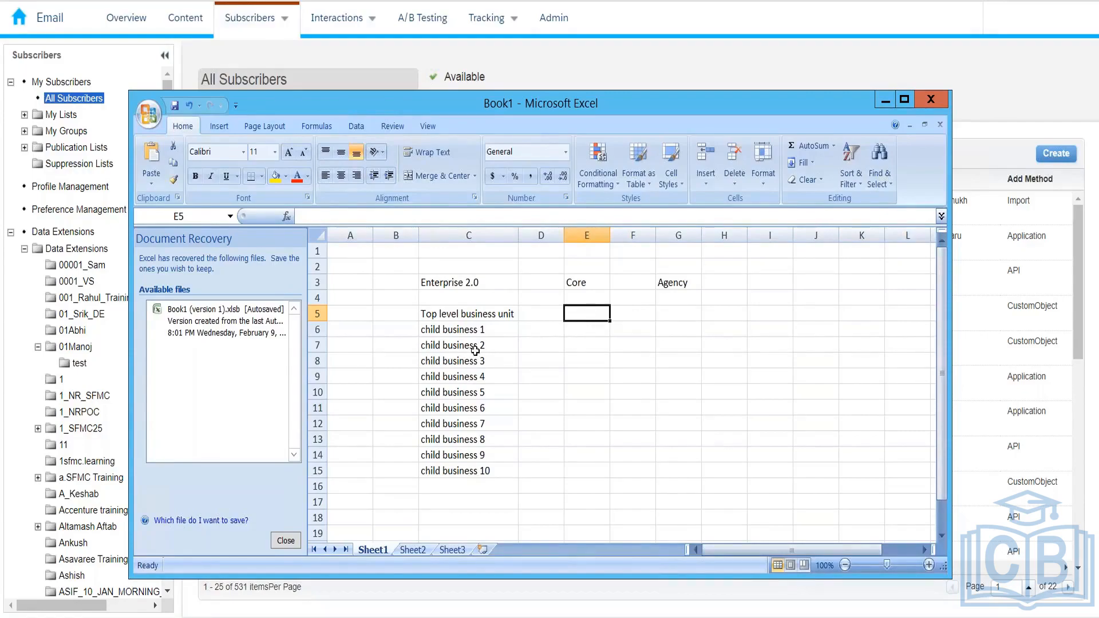
pyautogui.click(471, 317)
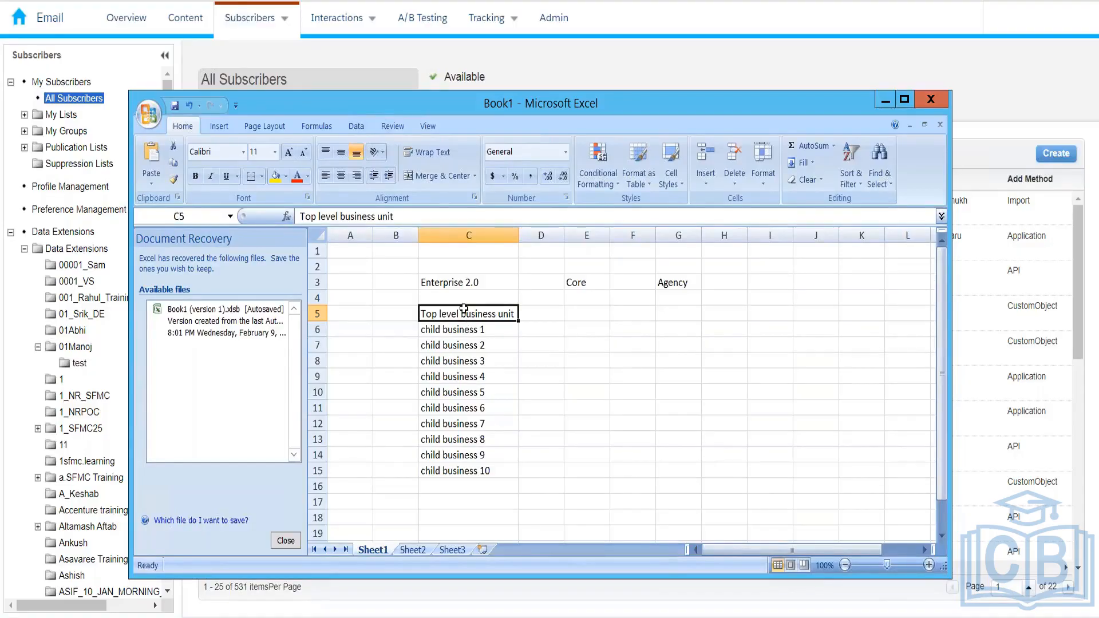
# Bring the Marketing Cloud All Subscribers list back in front of Excel
pyautogui.moveTo(270, 20)
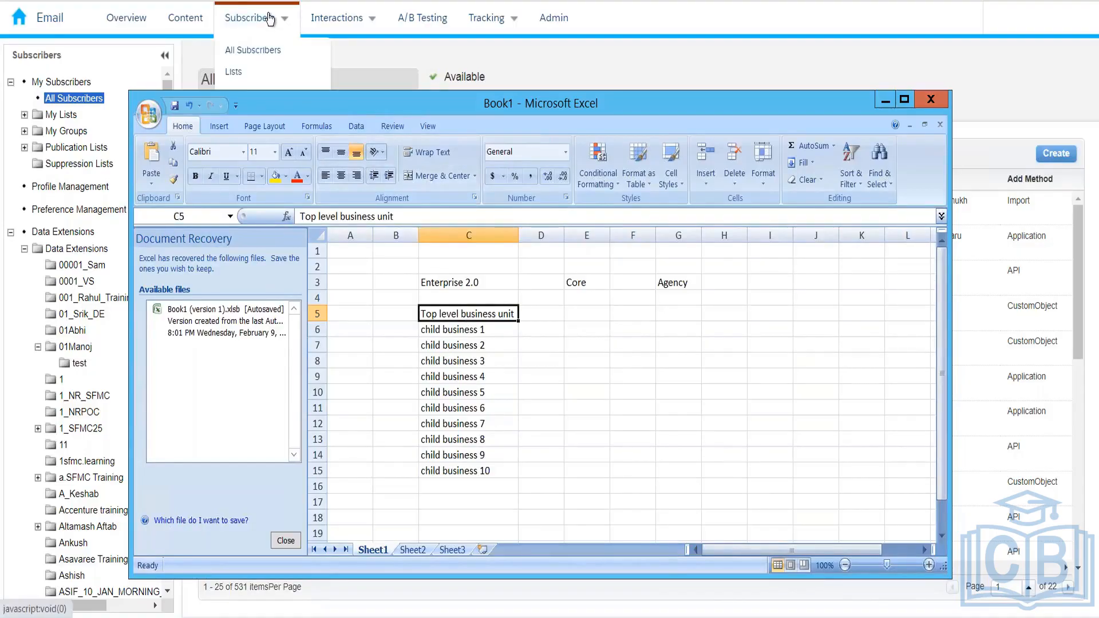
pyautogui.click(274, 50)
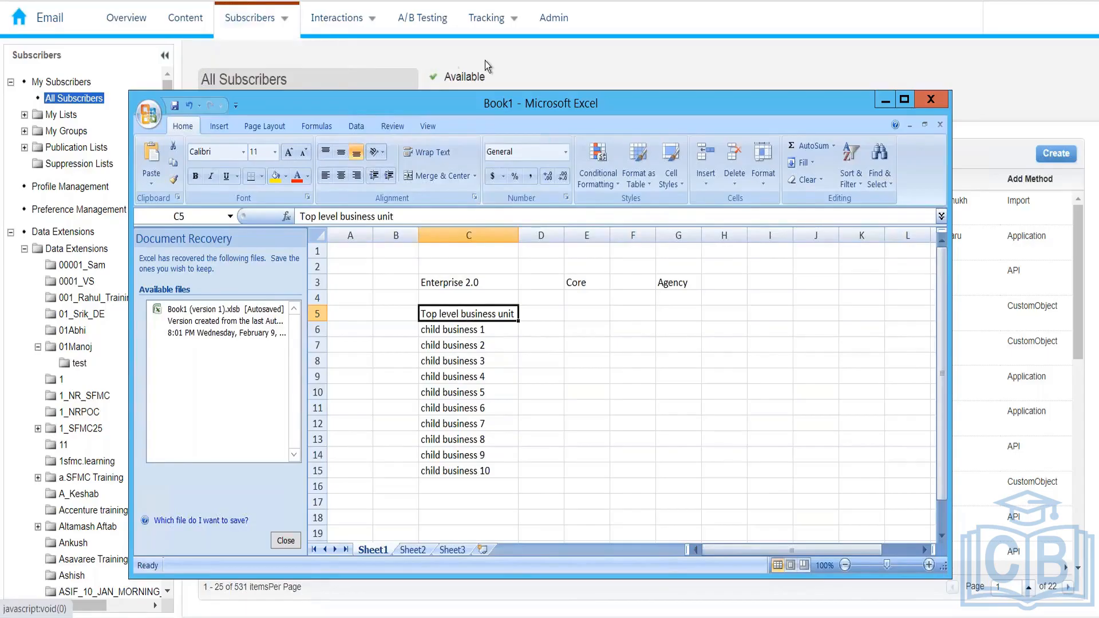
pyautogui.click(485, 57)
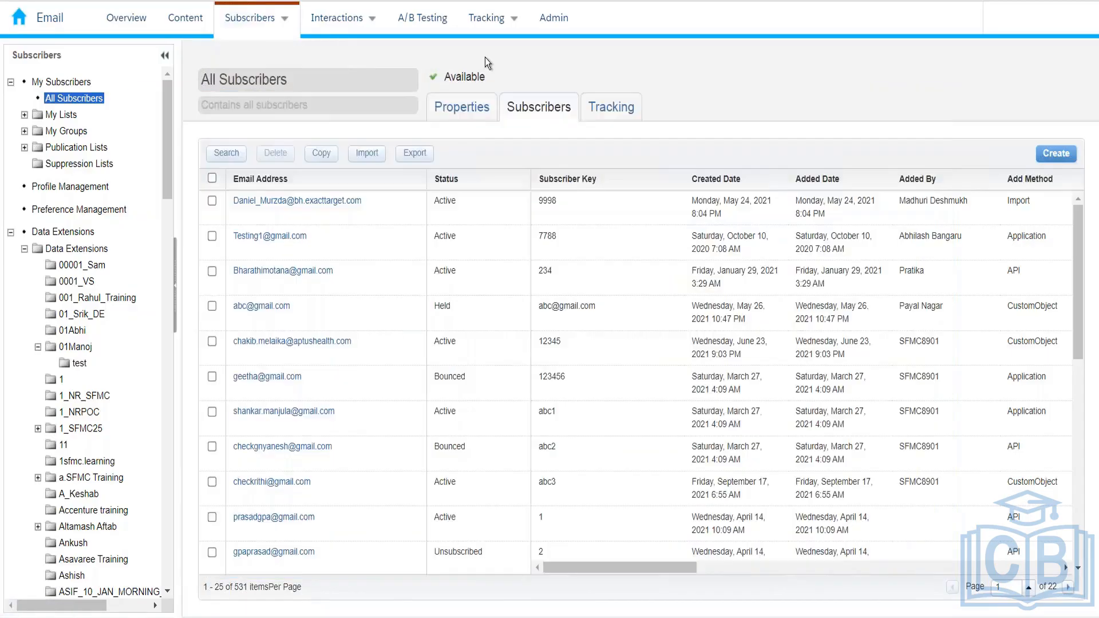
# Open a subscriber's email link, then switch back to the Book1 sheet with Alt+Tab
pyautogui.click(314, 452)
pyautogui.hotkey('alt', 'Tab')
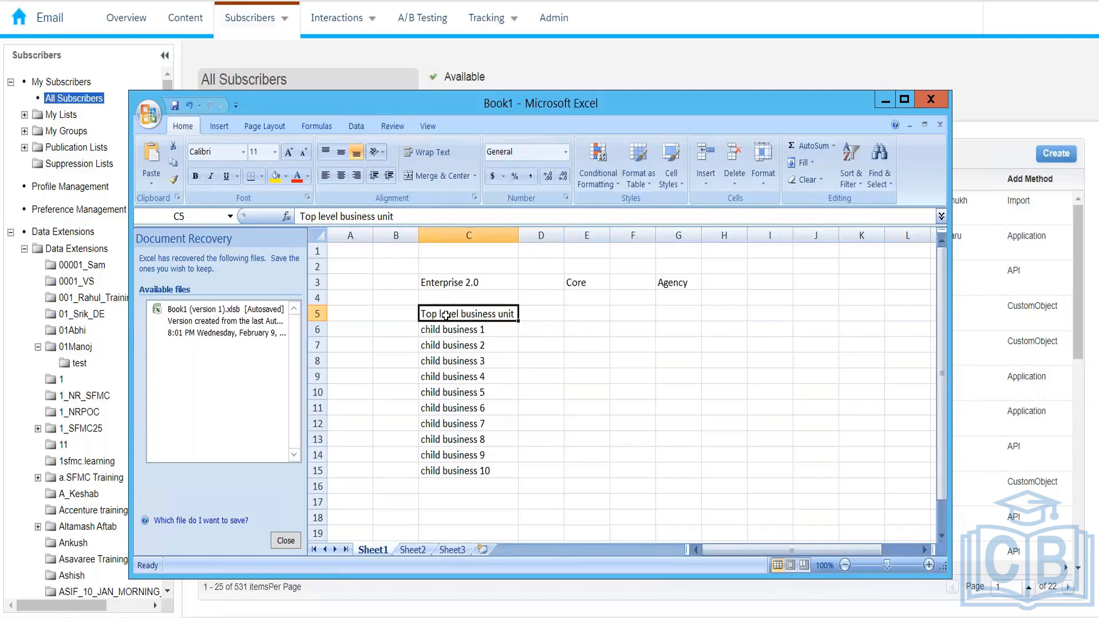
# Select C11 and the empty range E5:G15, then minimise the Excel window
pyautogui.click(452, 408)
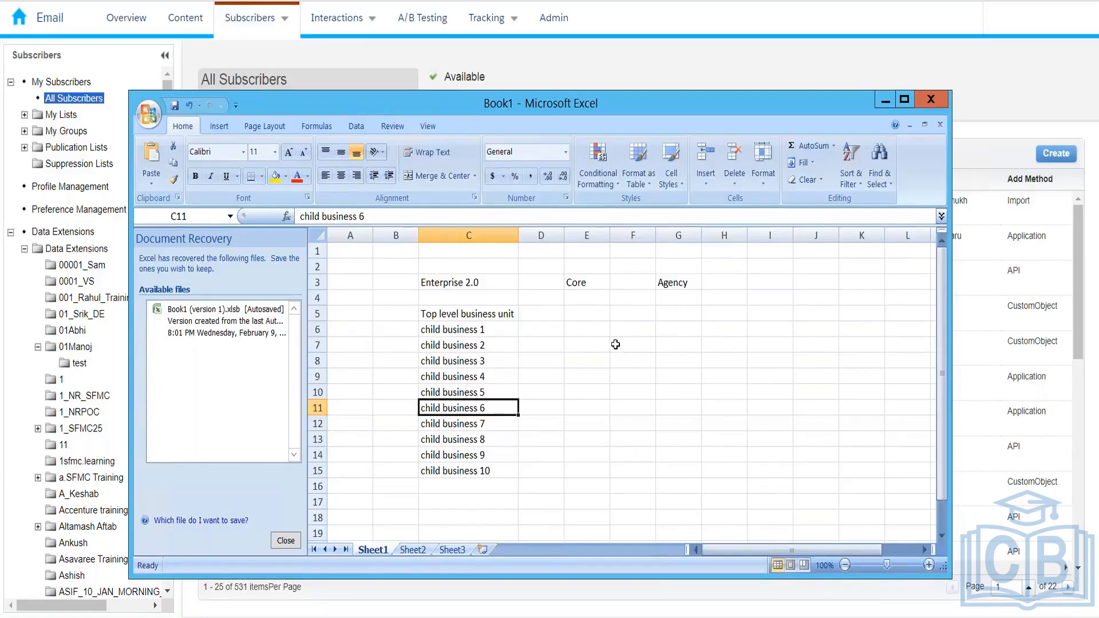
pyautogui.moveTo(584, 314); pyautogui.dragTo(677, 470)
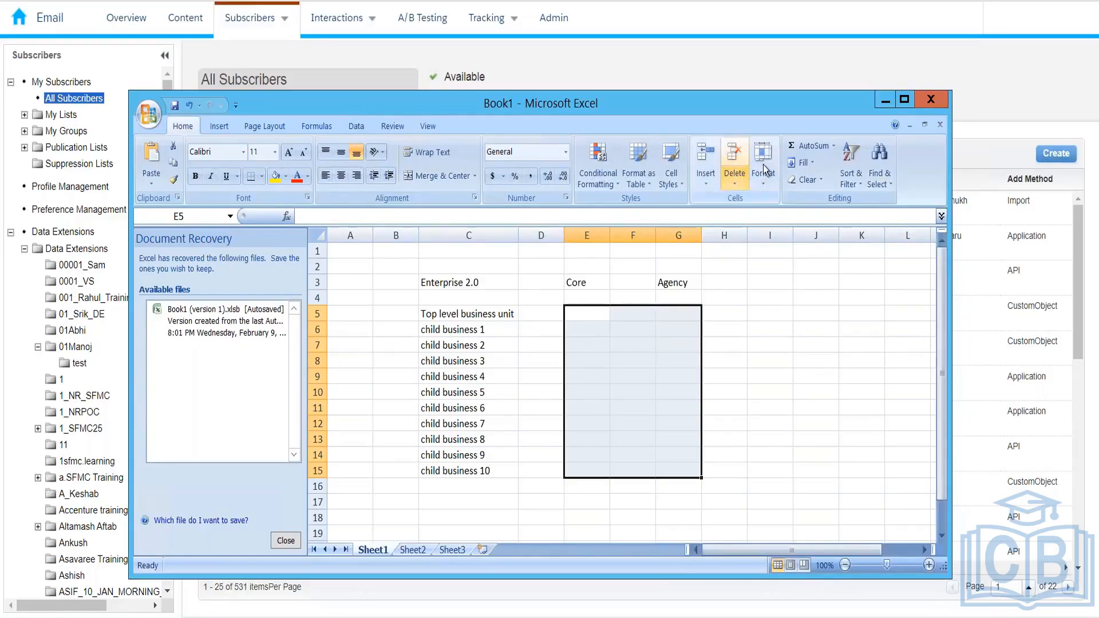
pyautogui.click(879, 105)
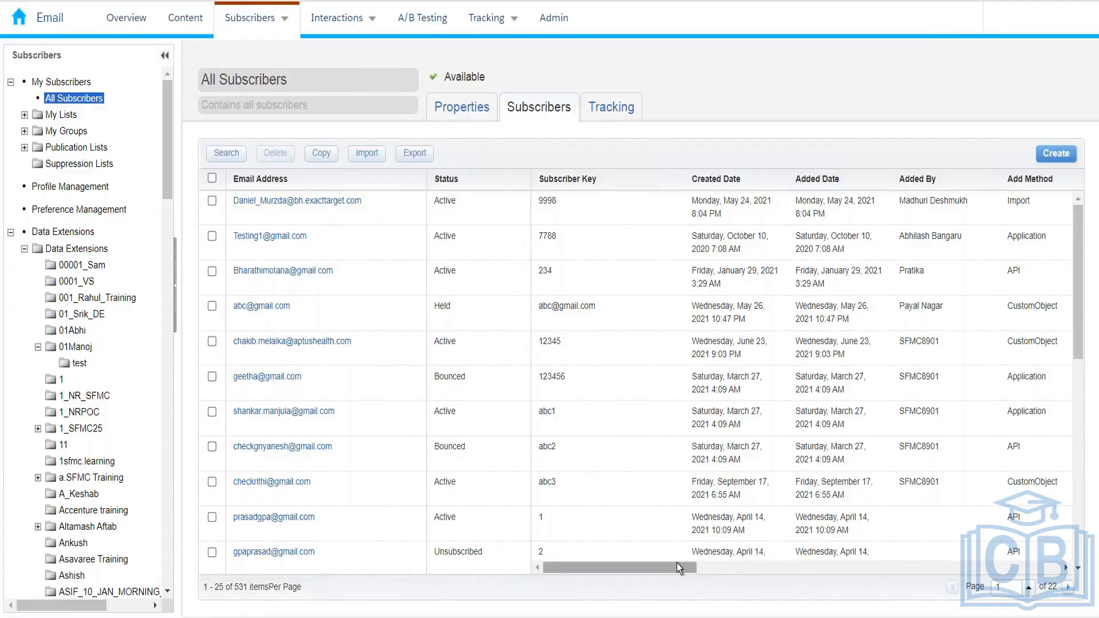
# Open the Properties dialog of the subscriber with Held status via its email address link
pyautogui.moveTo(809, 593); pyautogui.dragTo(534, 596)
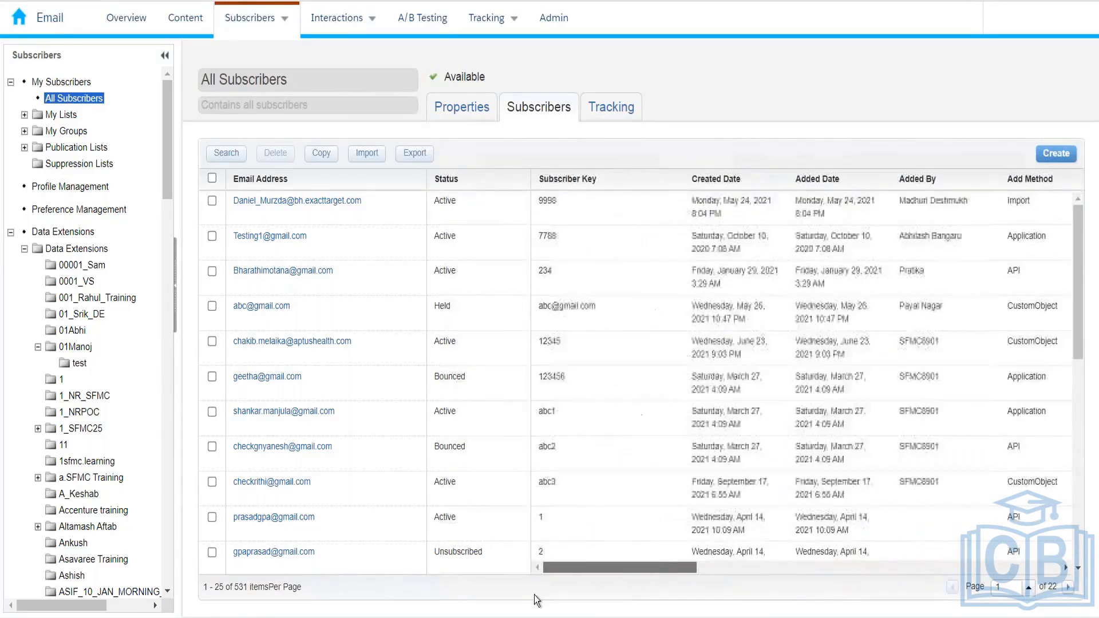
pyautogui.click(271, 307)
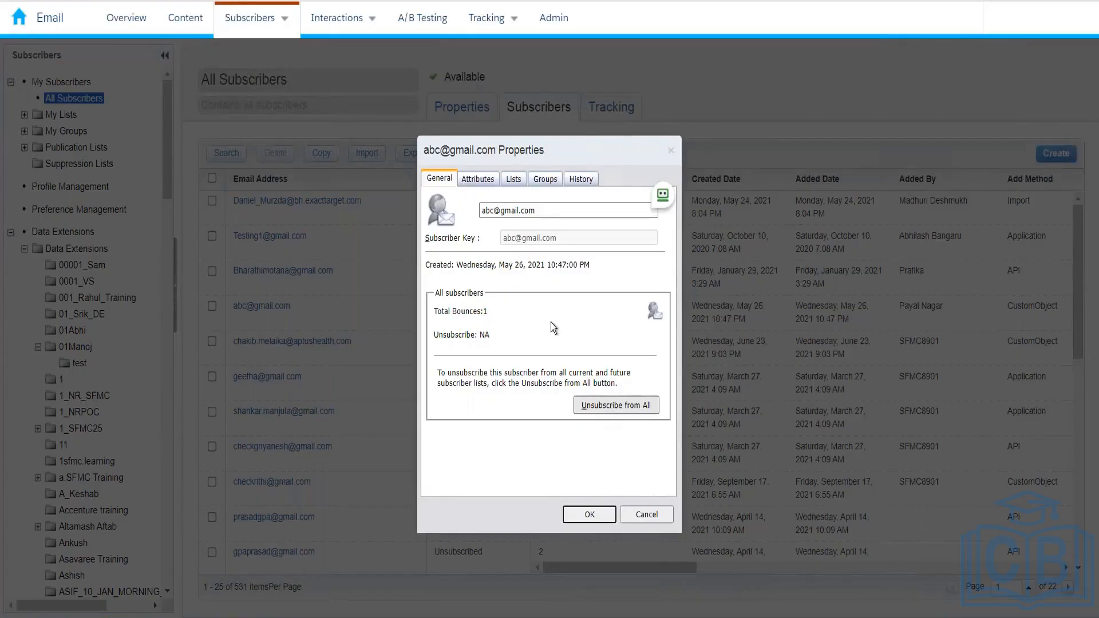
# Switch the subscriber Properties dialog to Attributes, showing Name, Country, Phone and Membership level
pyautogui.click(486, 183)
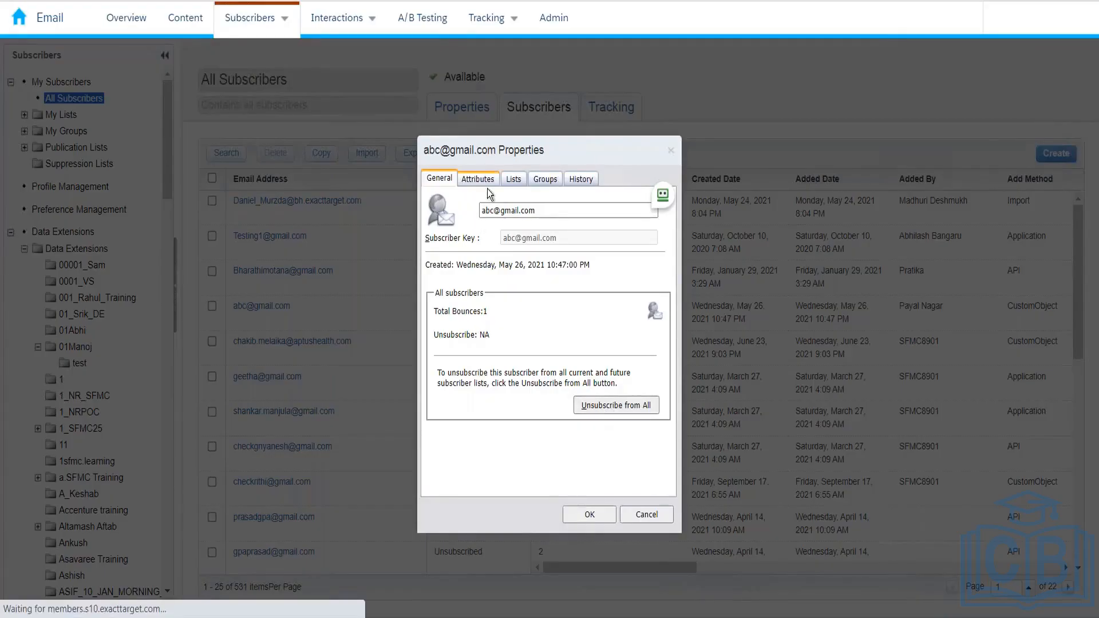
pyautogui.click(479, 180)
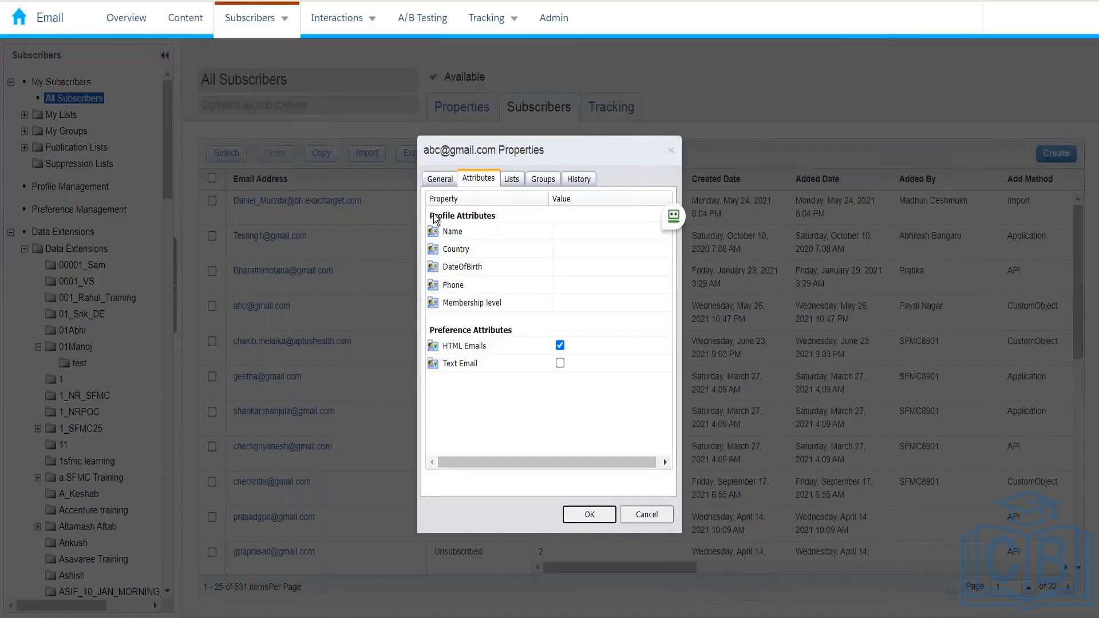
# Check the subscriber's Lists, Groups and History tabs; History shows no email activity in 90 days
pyautogui.click(506, 181)
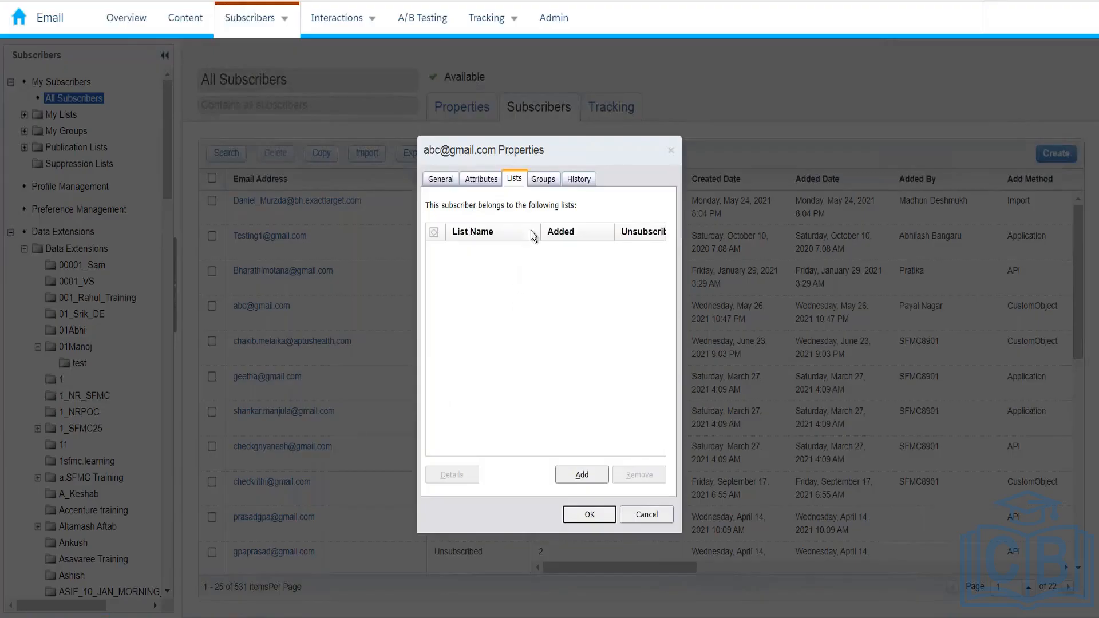
pyautogui.click(545, 177)
pyautogui.click(581, 182)
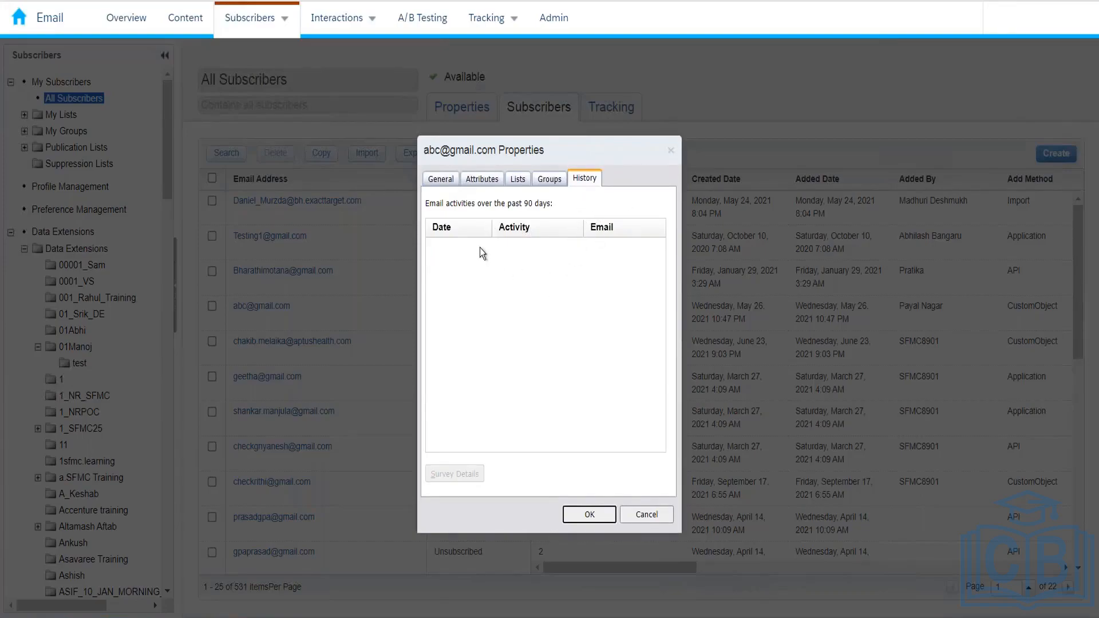
# Close the subscriber Properties dialog to return to the 531-subscriber All Subscribers list
pyautogui.click(671, 153)
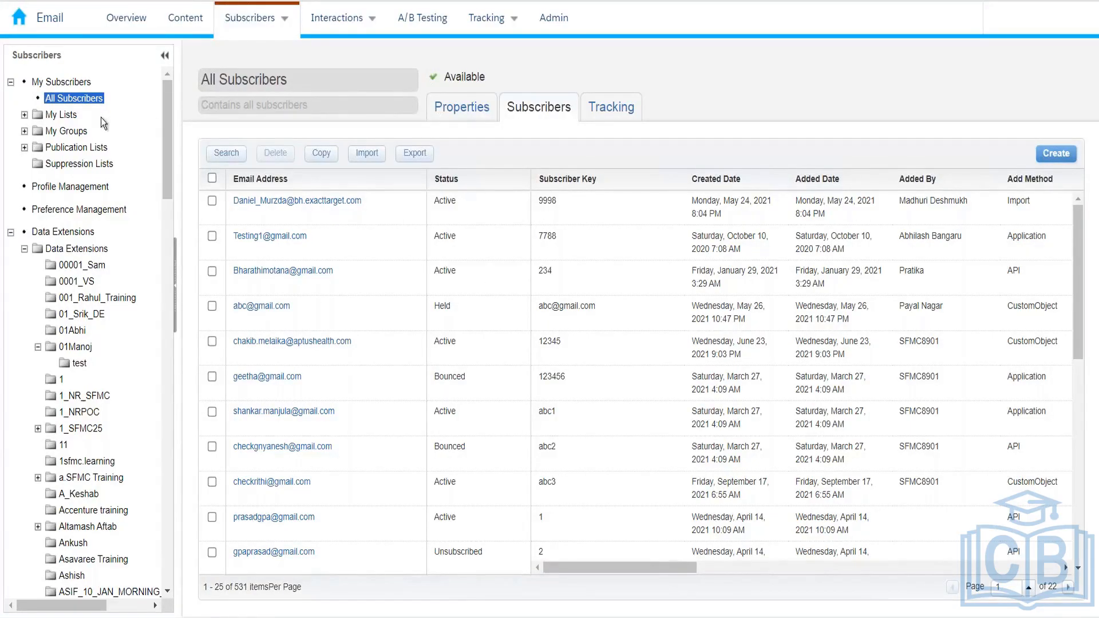
pyautogui.moveTo(245, 32)
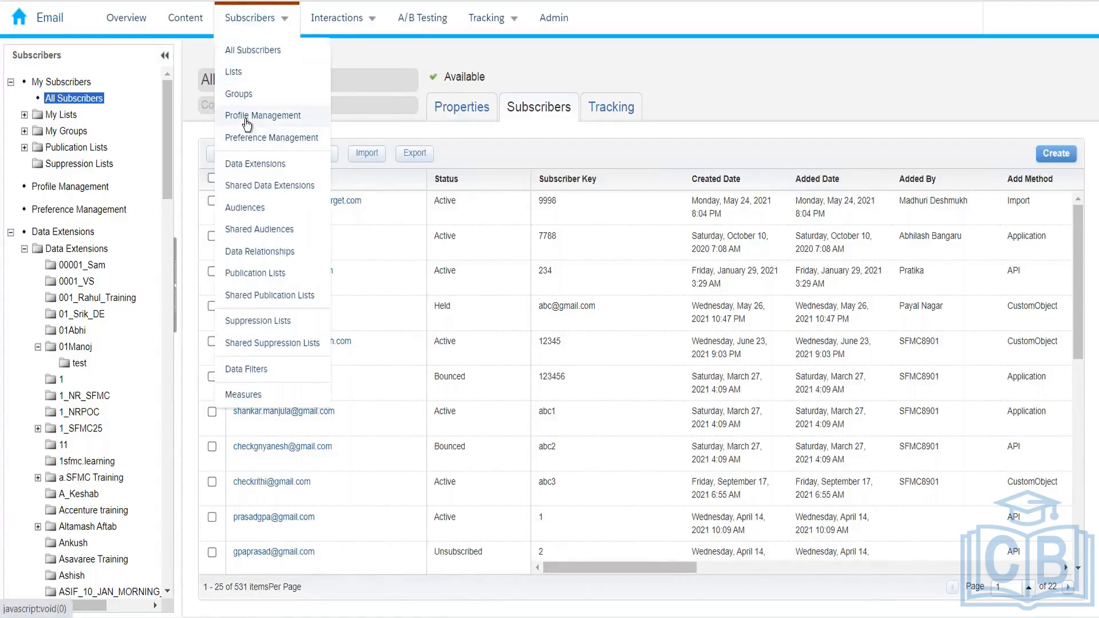
# Open Profile Management from the Subscribers menu to see the six profile attributes
pyautogui.click(285, 123)
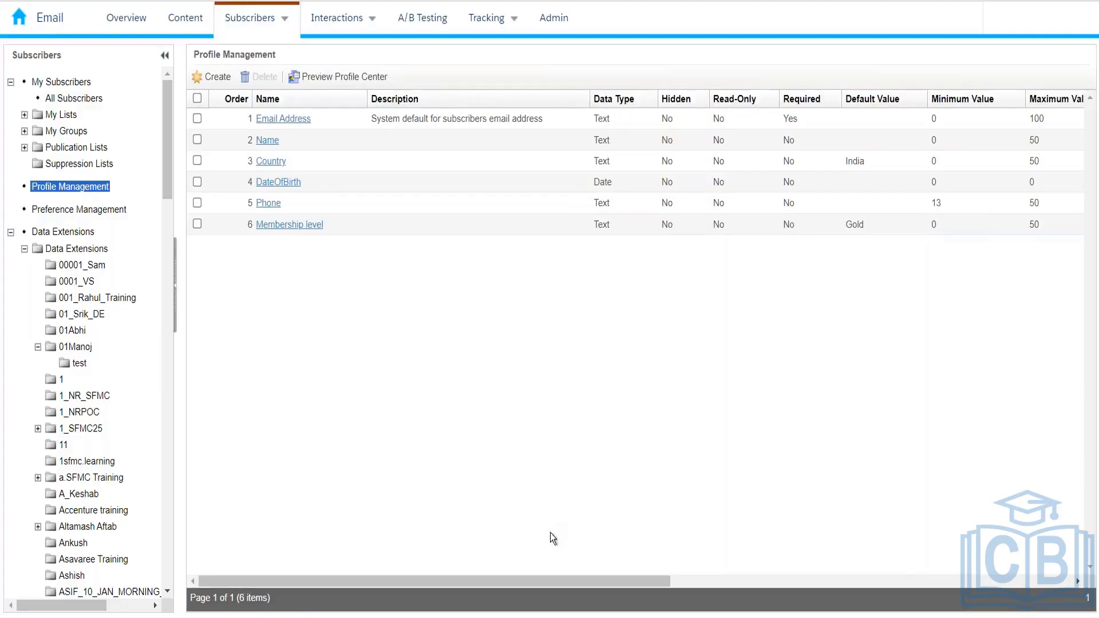
pyautogui.click(361, 79)
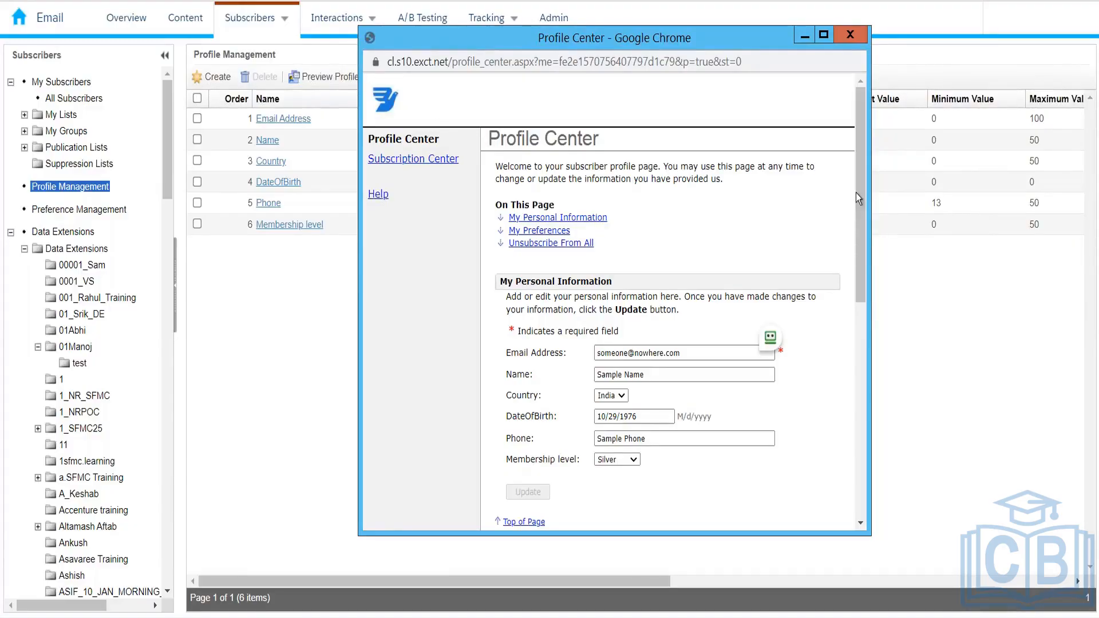
pyautogui.scroll(-2, 863, 218)
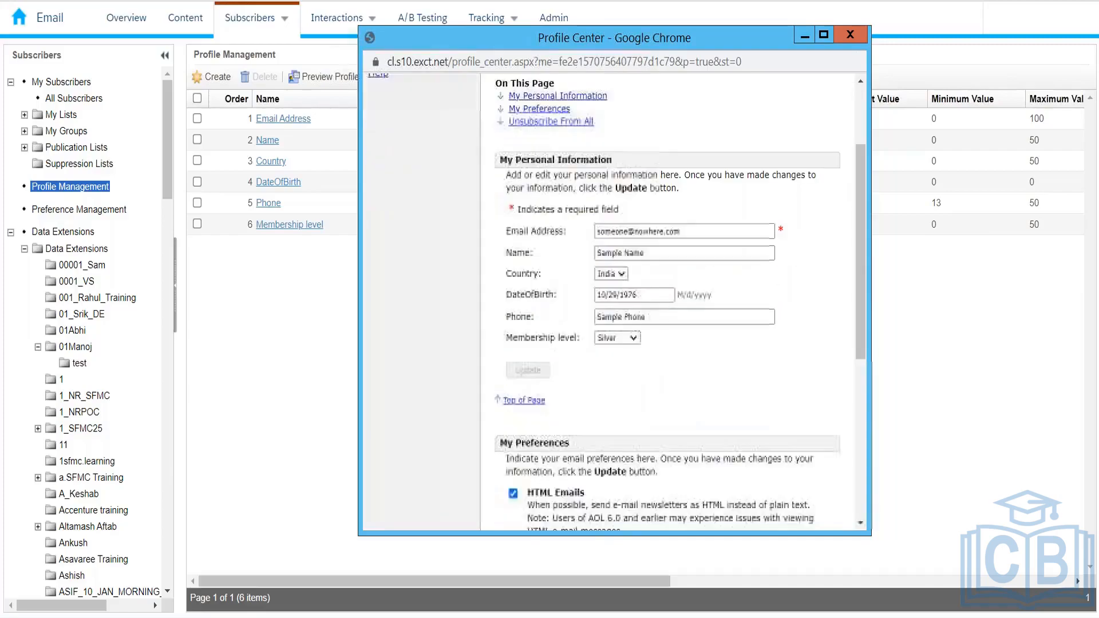
pyautogui.click(648, 230)
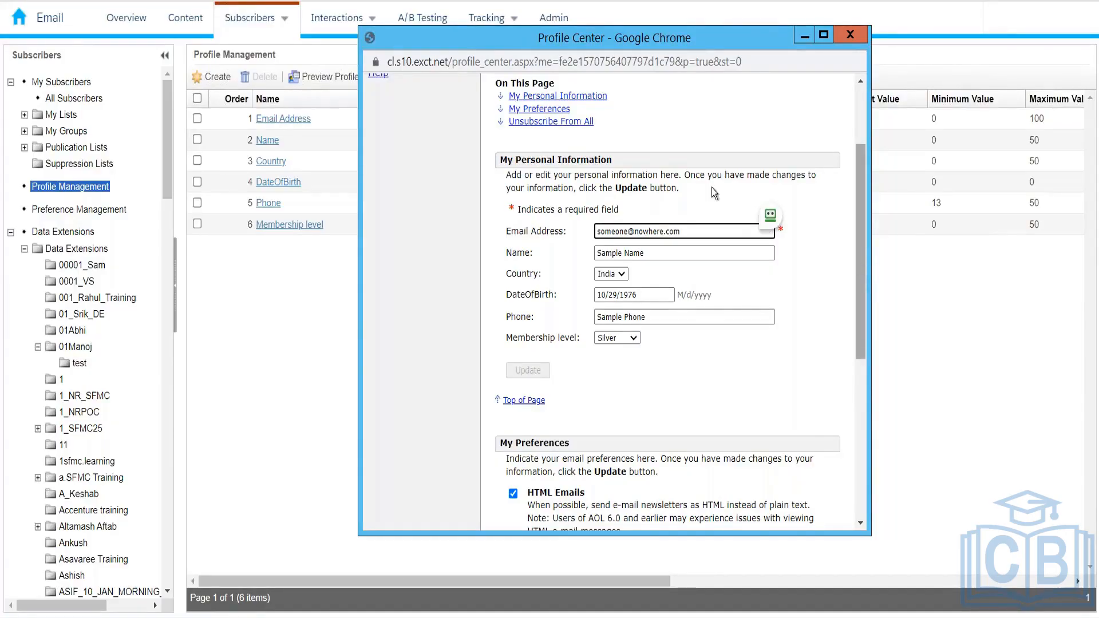
pyautogui.moveTo(501, 160); pyautogui.dragTo(614, 156)
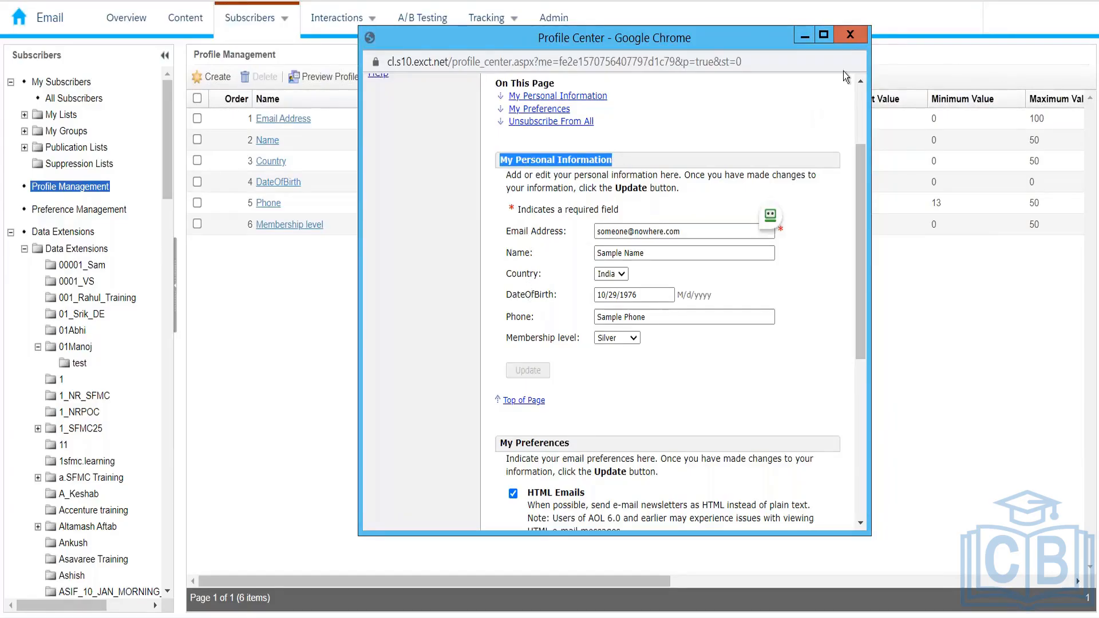
pyautogui.click(853, 35)
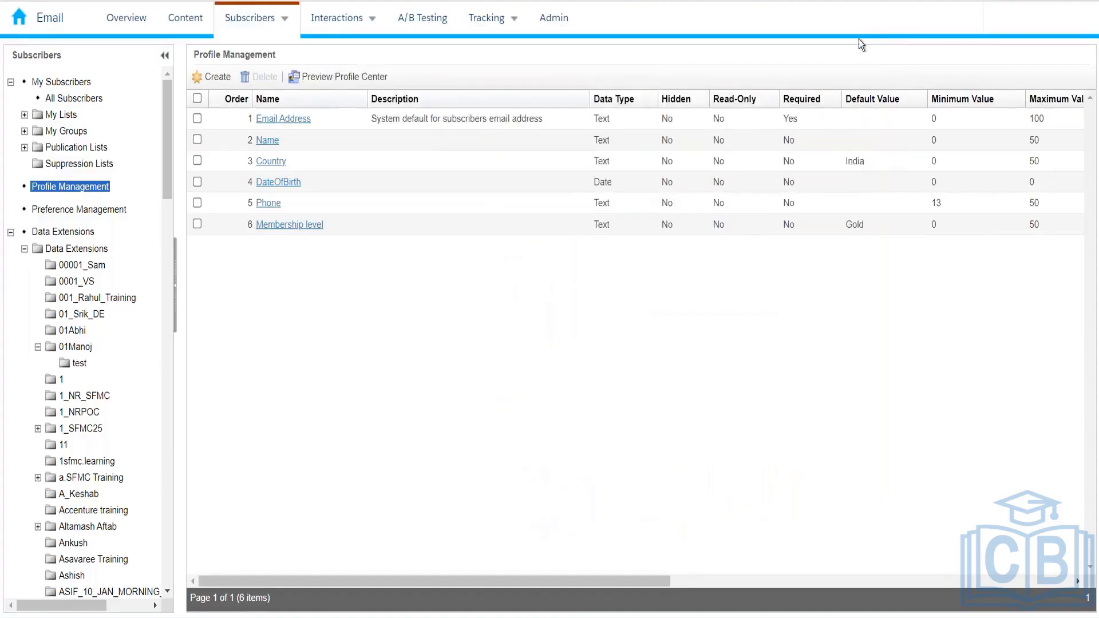
pyautogui.click(370, 79)
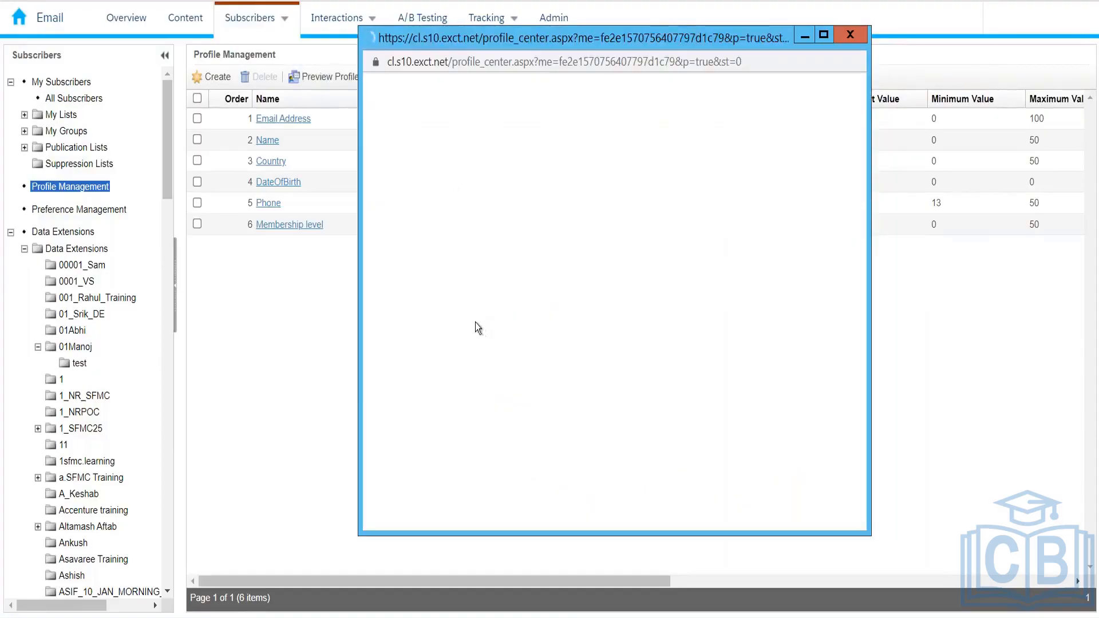
pyautogui.click(851, 35)
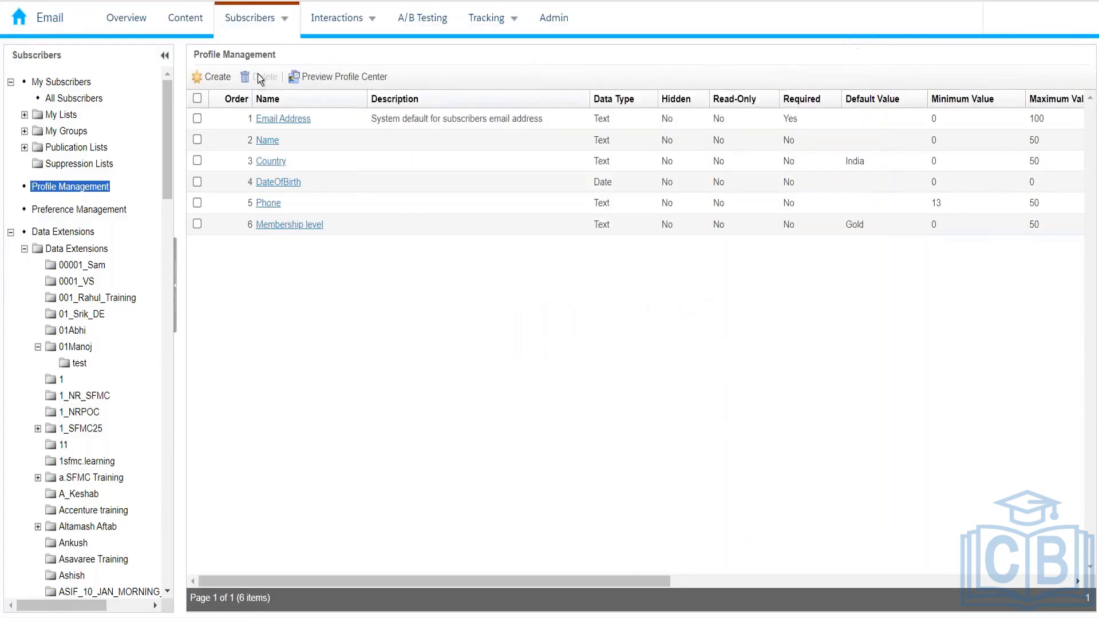
# Create a required profile attribute named Gender, moved up twice to fifth in display order
pyautogui.click(218, 78)
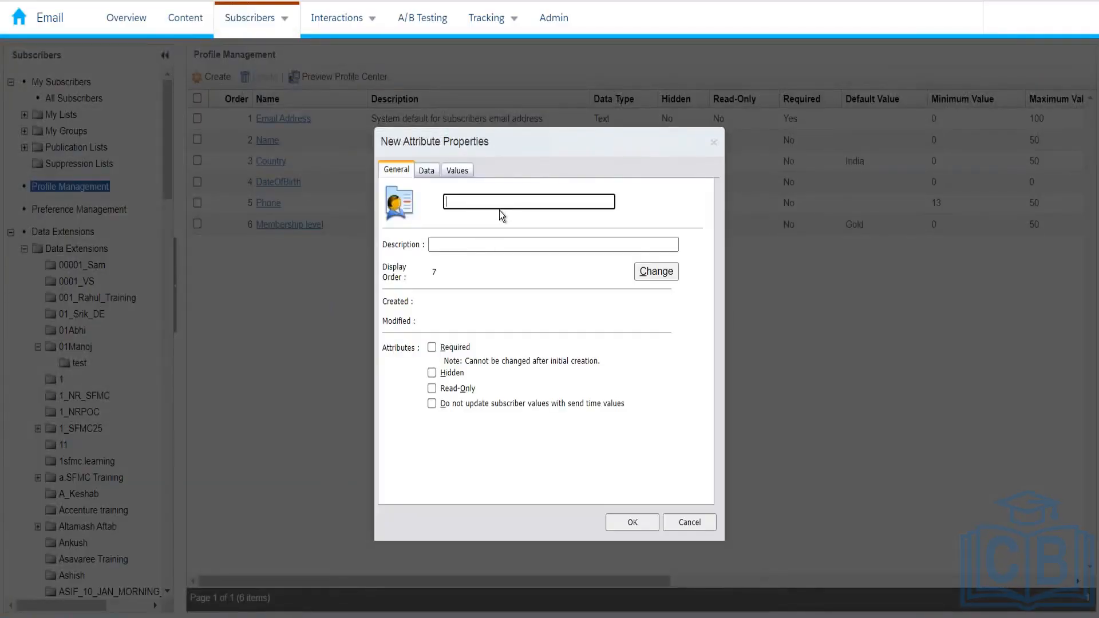
pyautogui.write('Gender')
pyautogui.click(664, 270)
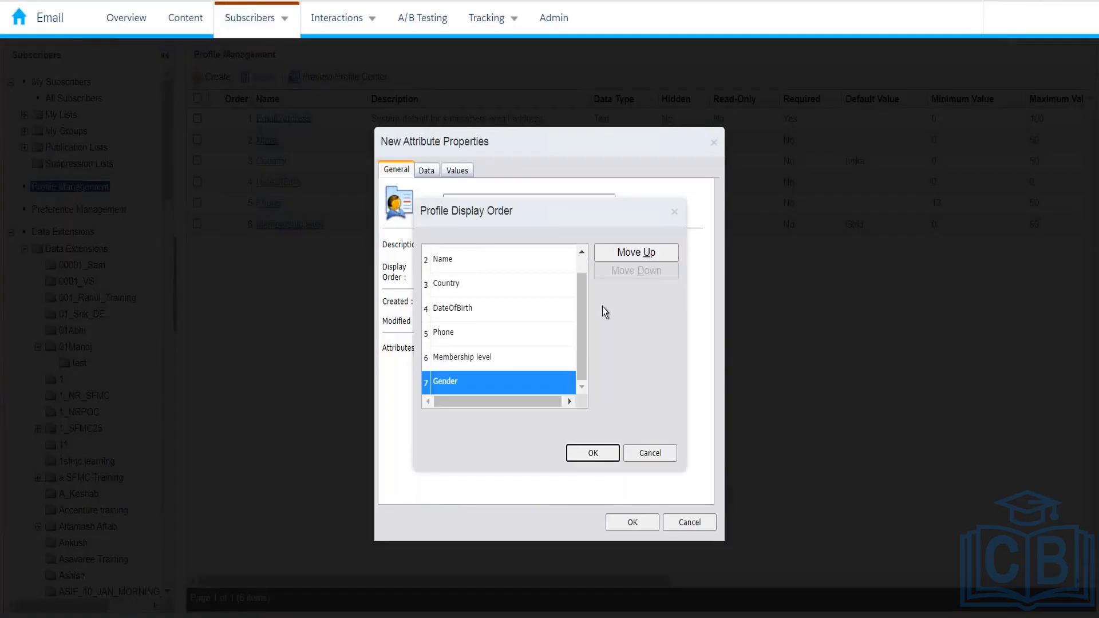
pyautogui.click(628, 254)
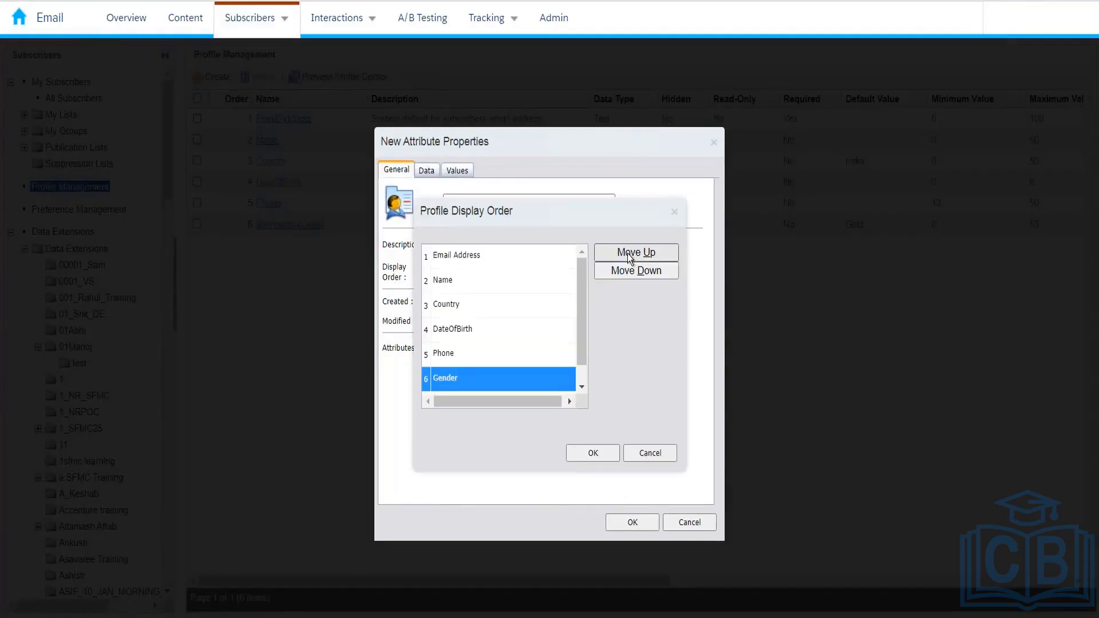
pyautogui.click(628, 254)
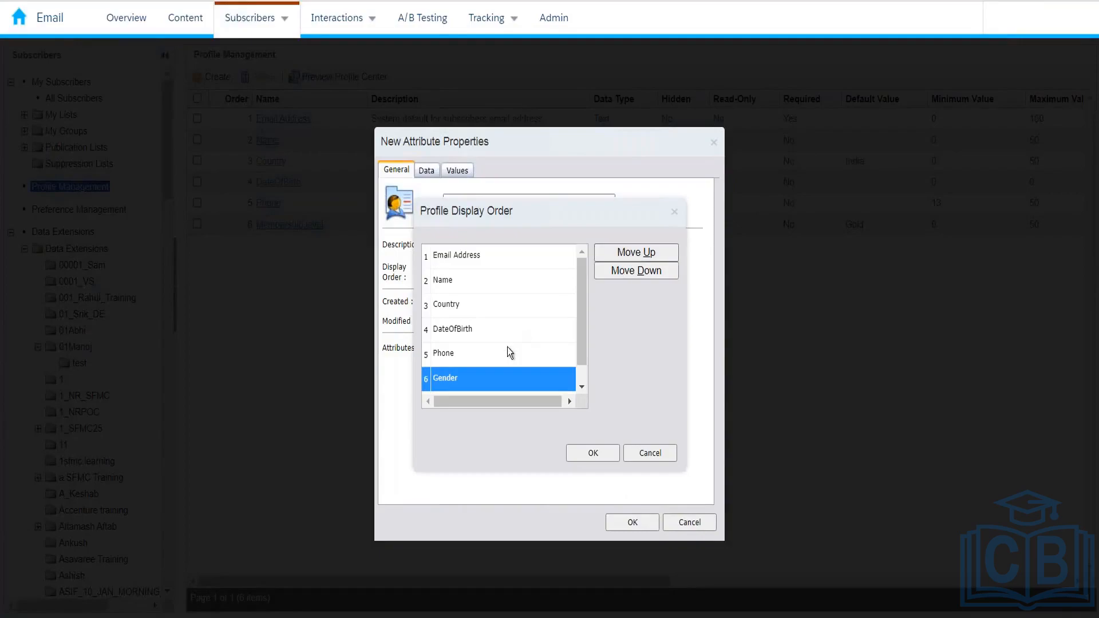
pyautogui.click(611, 460)
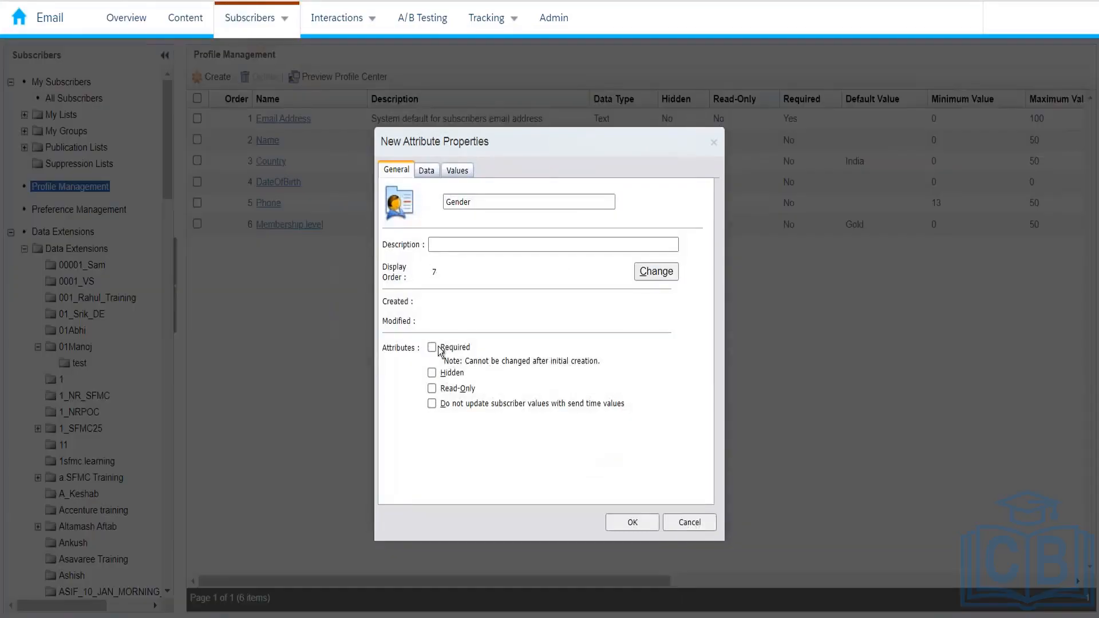
pyautogui.click(432, 347)
# Give the Gender attribute a minimum length of 10 with a 50 maximum, then check its allowed values
pyautogui.click(428, 172)
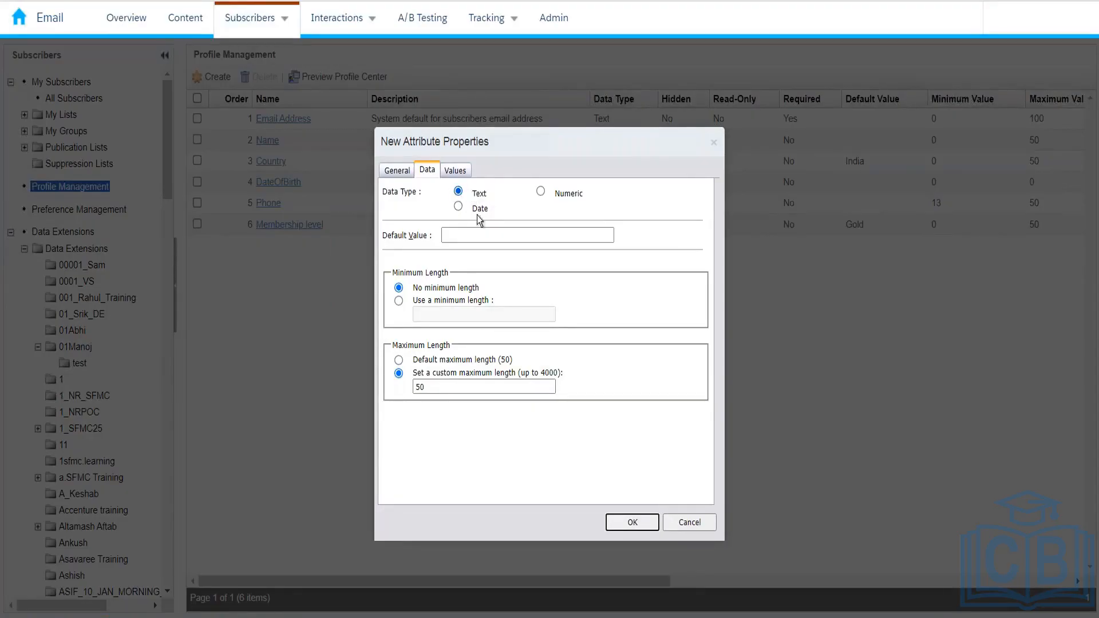
pyautogui.click(456, 240)
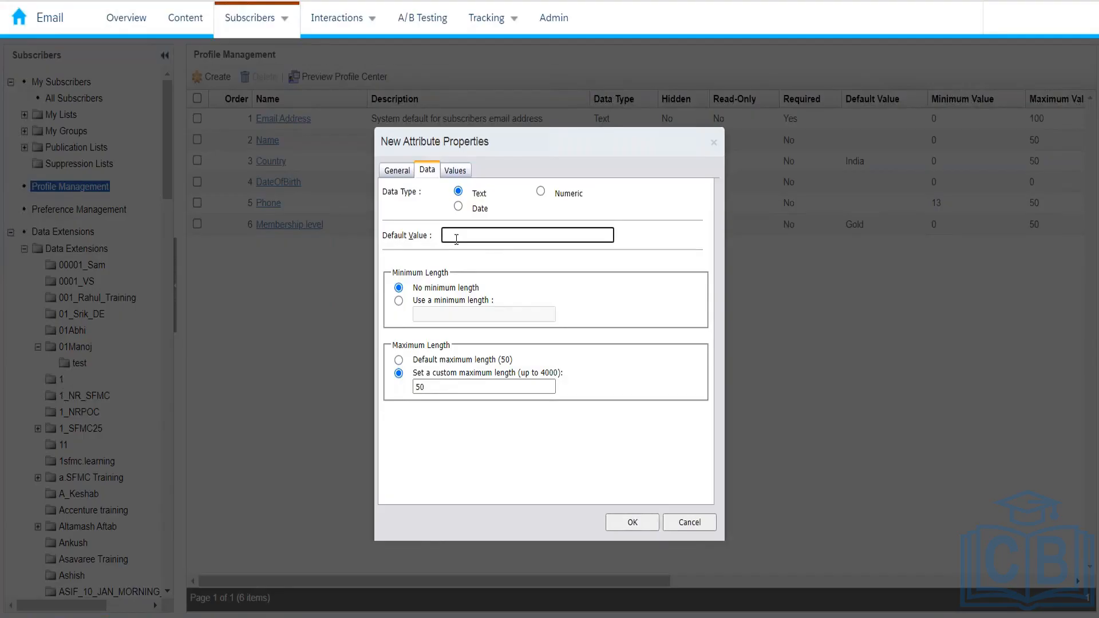
pyautogui.click(440, 299)
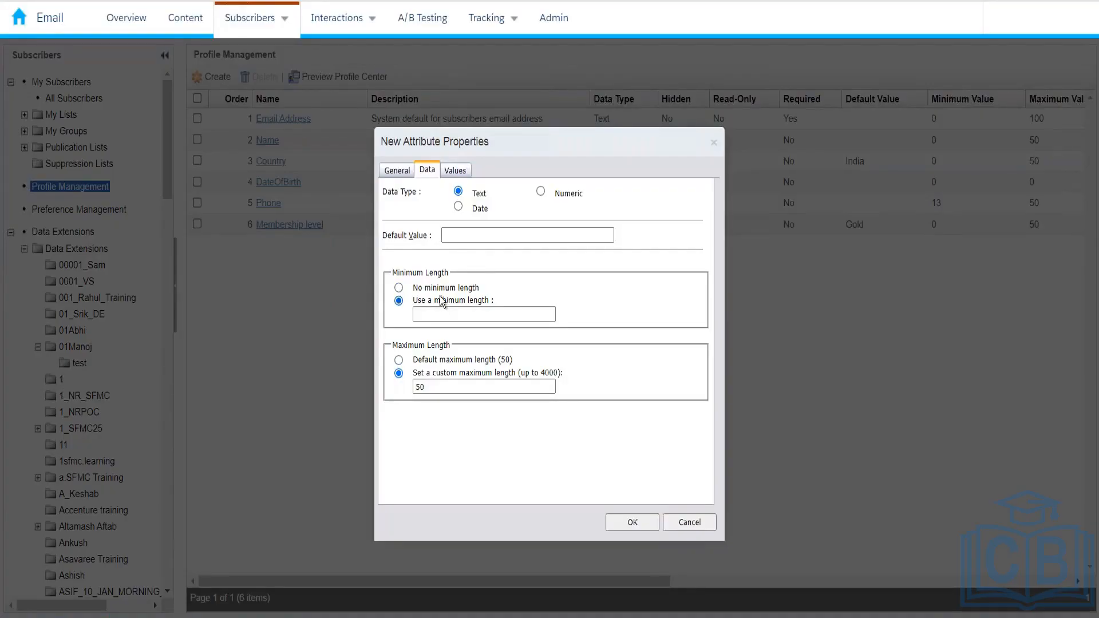
pyautogui.click(446, 289)
pyautogui.click(441, 300)
pyautogui.click(437, 314)
pyautogui.write('10')
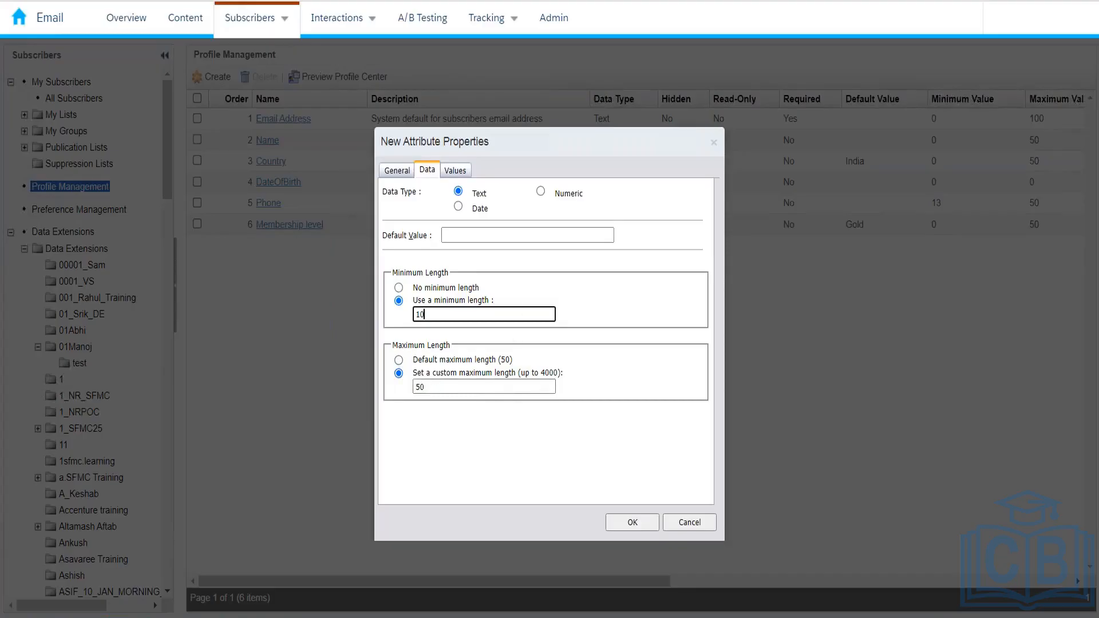
pyautogui.click(462, 173)
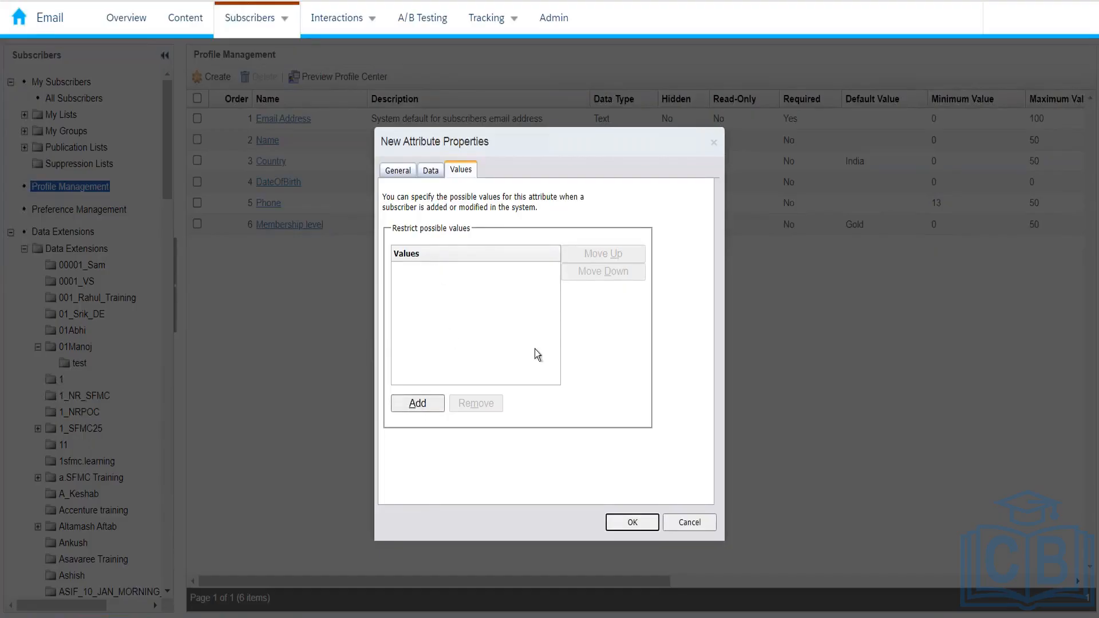
# Try saving Gender, dismiss the missing-default-value alert, and return to its General settings
pyautogui.click(627, 520)
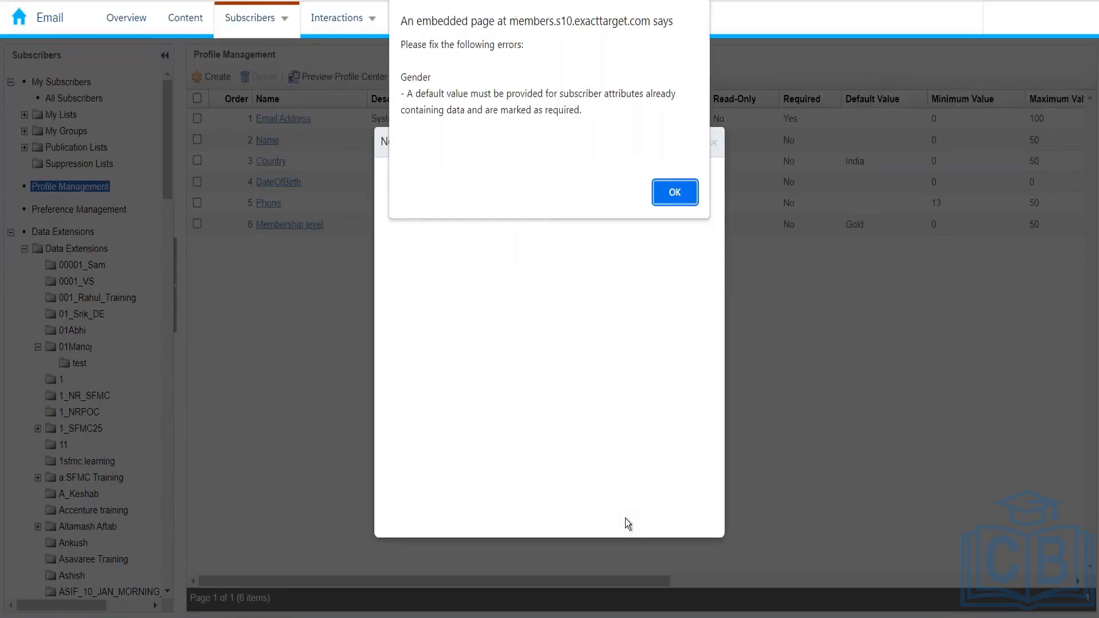
pyautogui.click(667, 193)
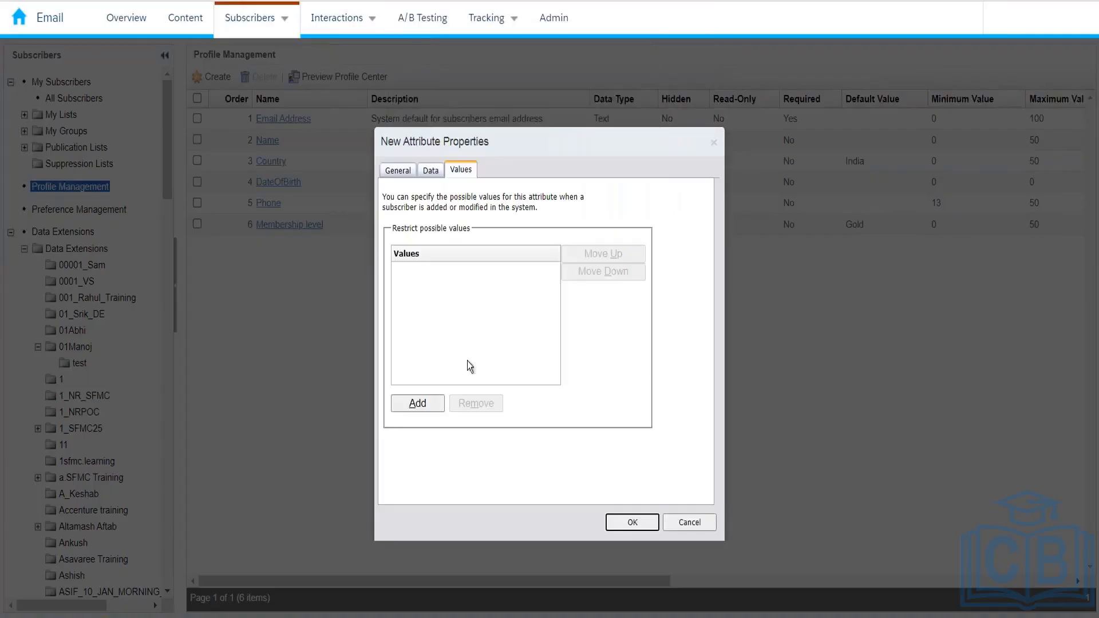
pyautogui.click(400, 177)
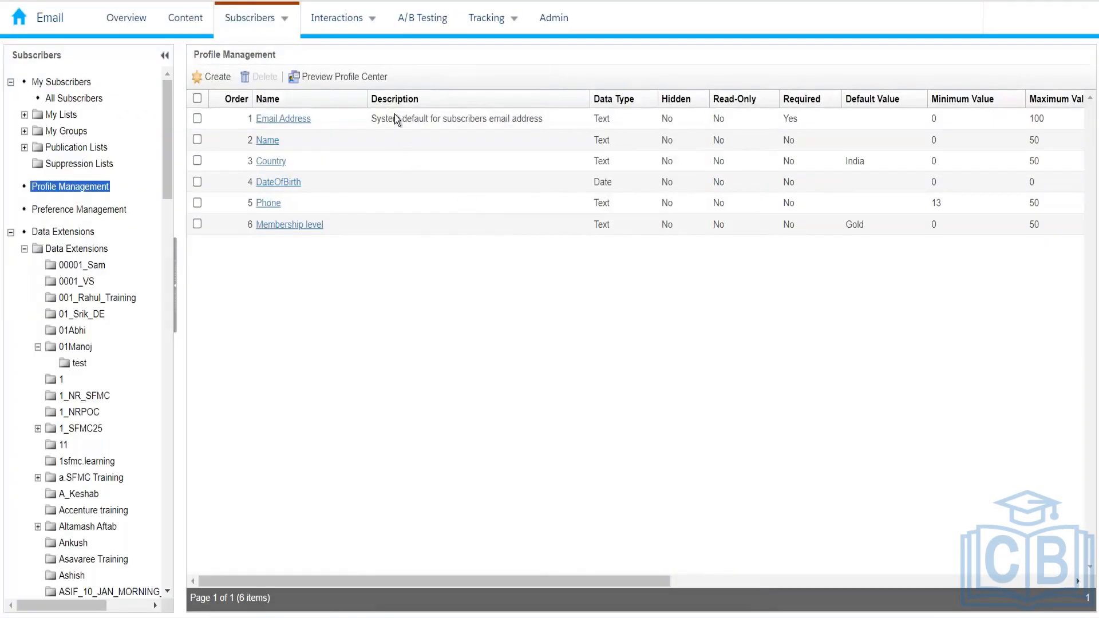
# Preview the Profile Center, scroll through it, and close the preview window
pyautogui.click(351, 80)
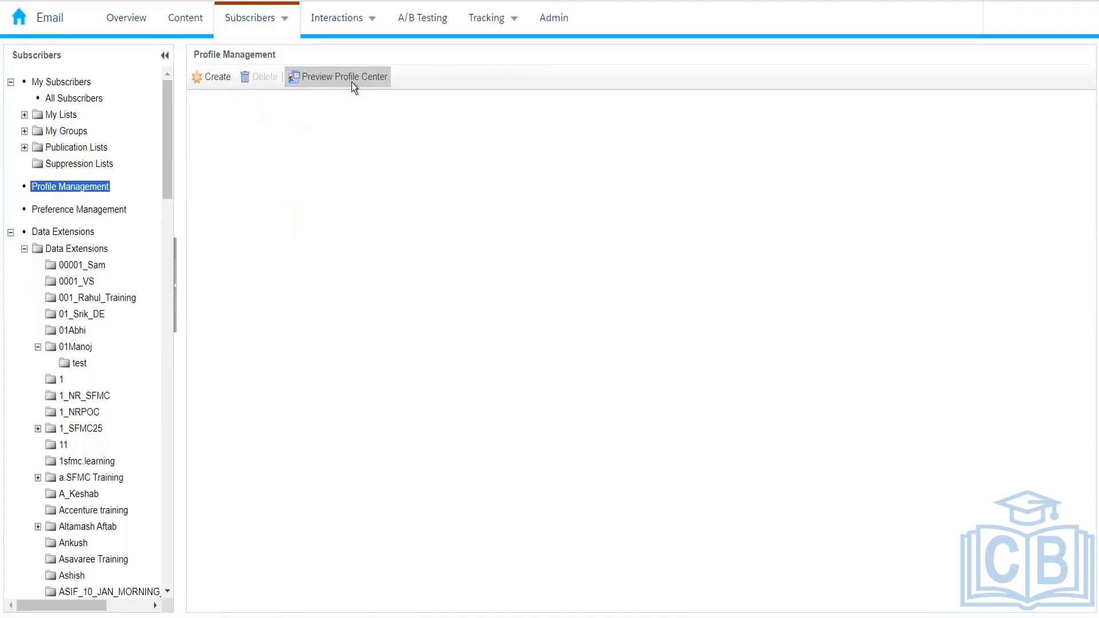
pyautogui.click(351, 82)
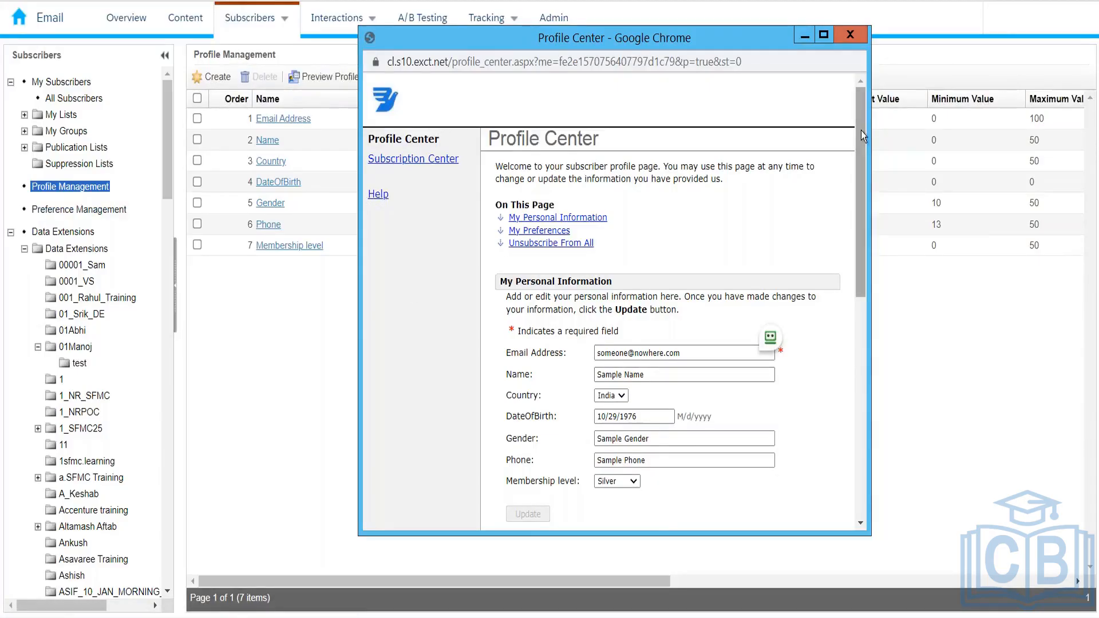
pyautogui.scroll(-6, 861, 130)
pyautogui.scroll(2, 875, 262)
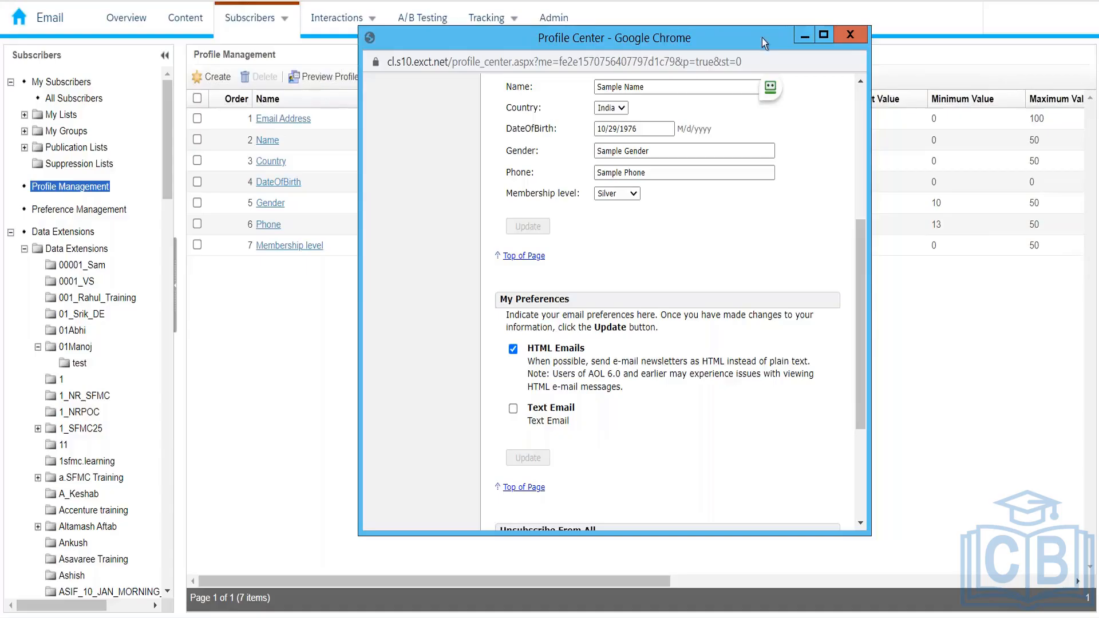
pyautogui.click(863, 41)
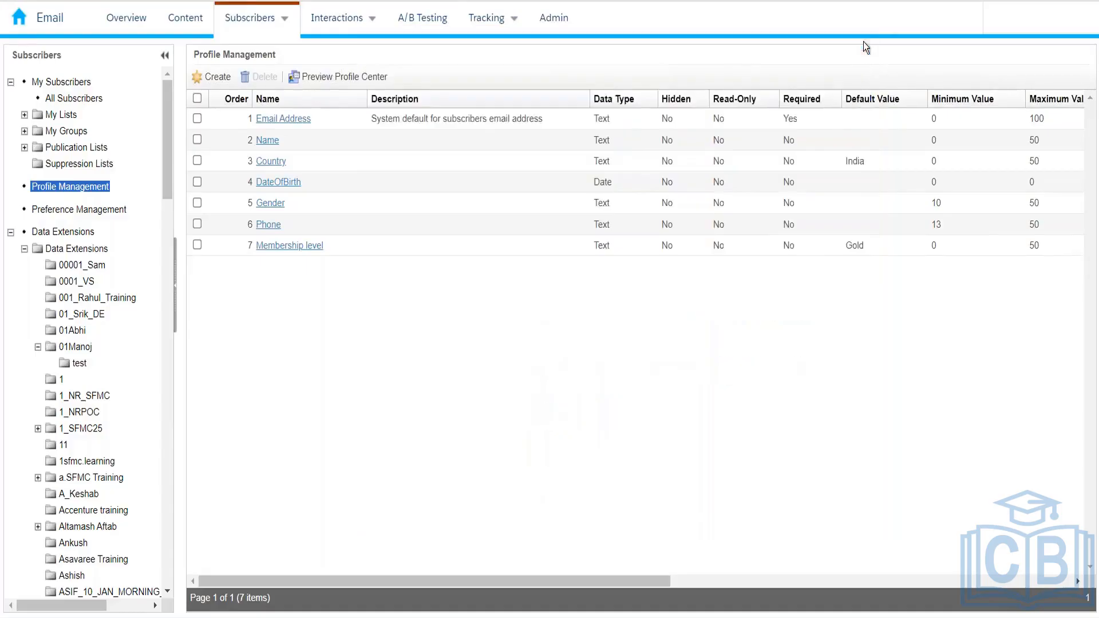
# Switch to Preference Management, cancel a started new preference, and preview the Profile Center
pyautogui.click(74, 210)
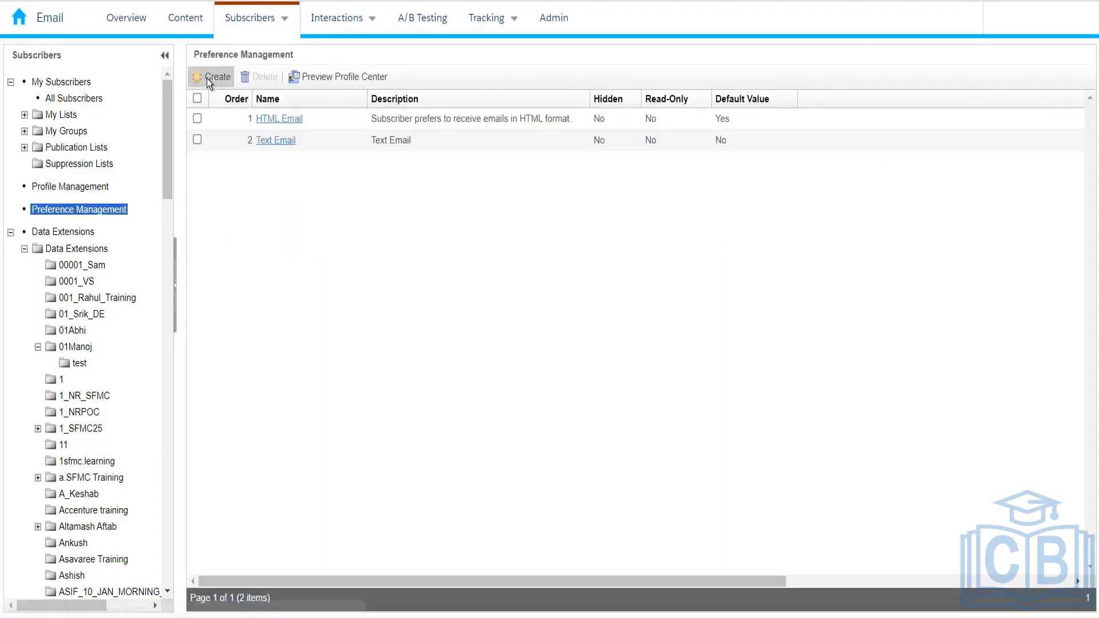
pyautogui.click(207, 78)
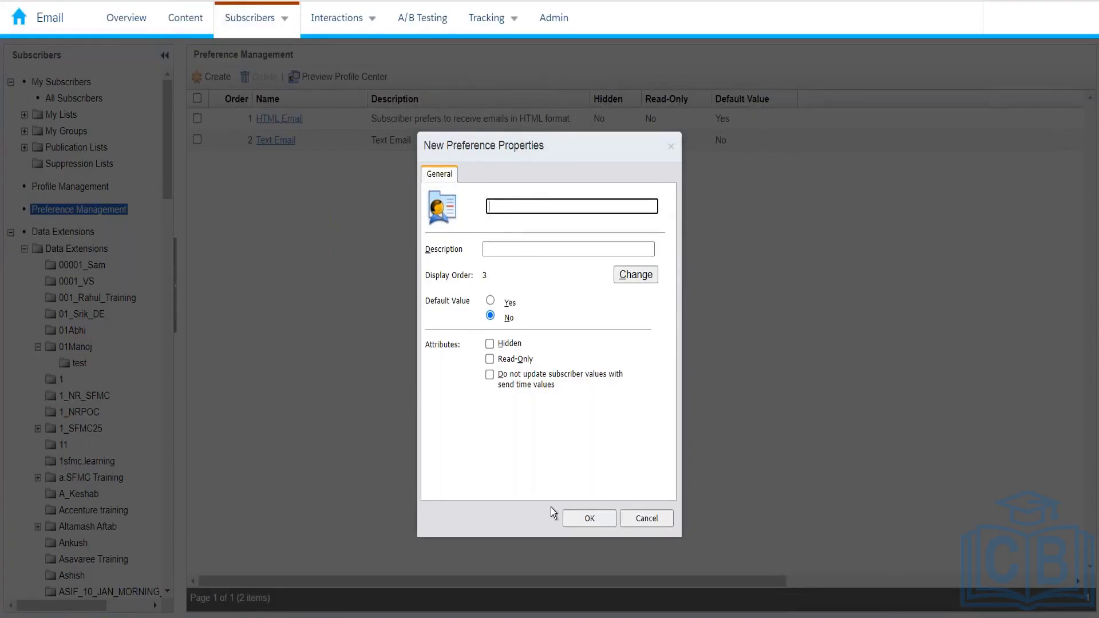
pyautogui.click(642, 518)
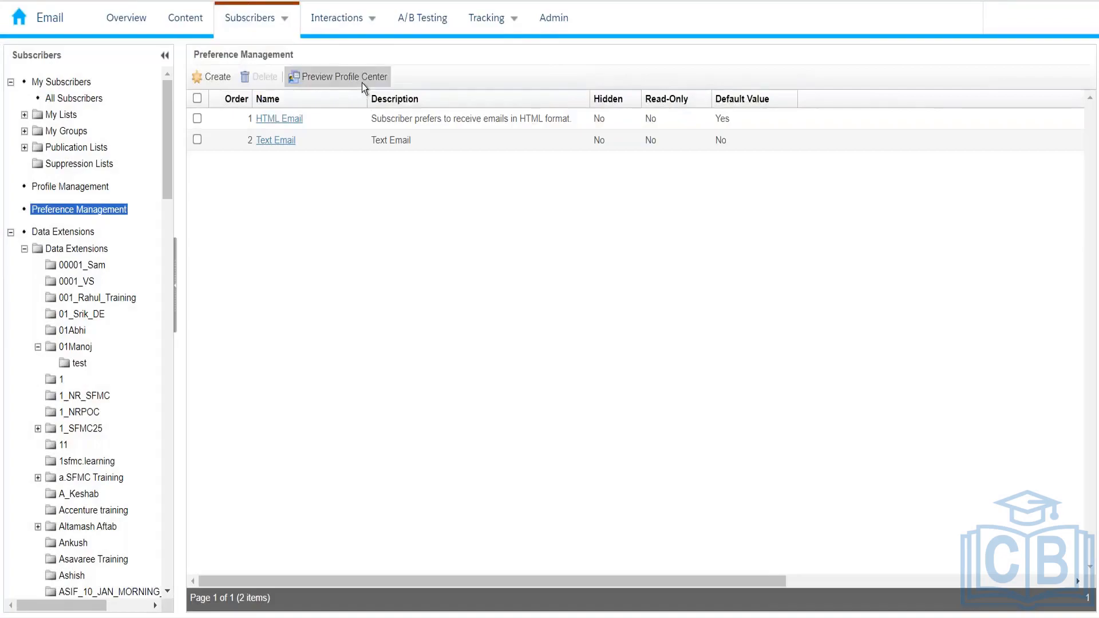
pyautogui.click(360, 81)
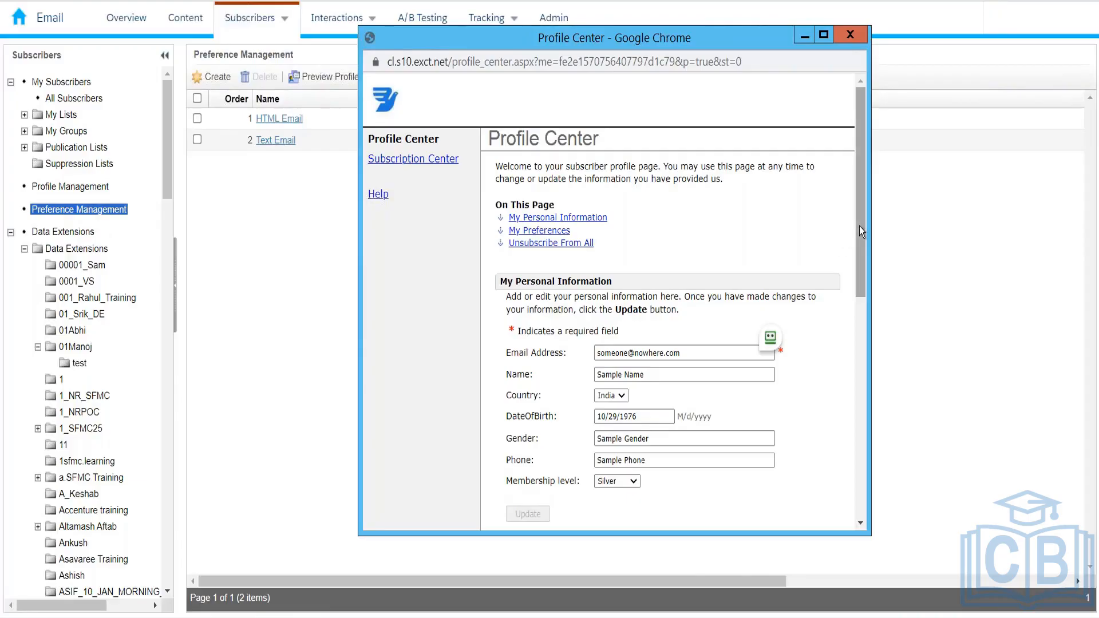
# Scroll the preview down to the HTML and Text Email preferences, close it, and open a new tab
pyautogui.moveTo(860, 225); pyautogui.dragTo(860, 437)
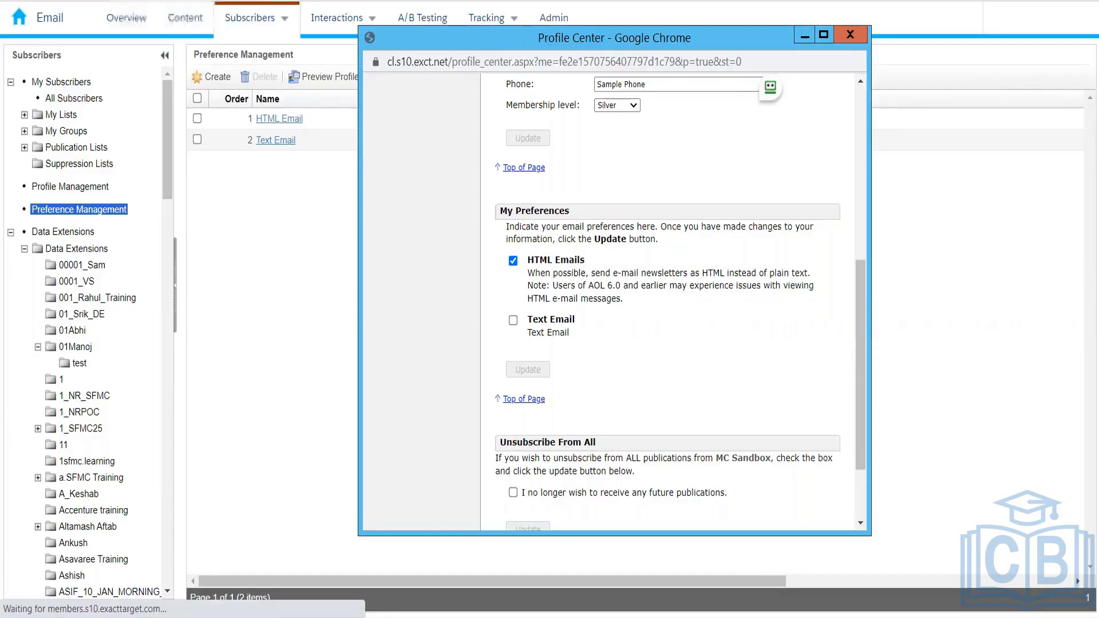
pyautogui.click(163, 1)
pyautogui.hotkey('ctrl', 't')
pyautogui.write('MIME')
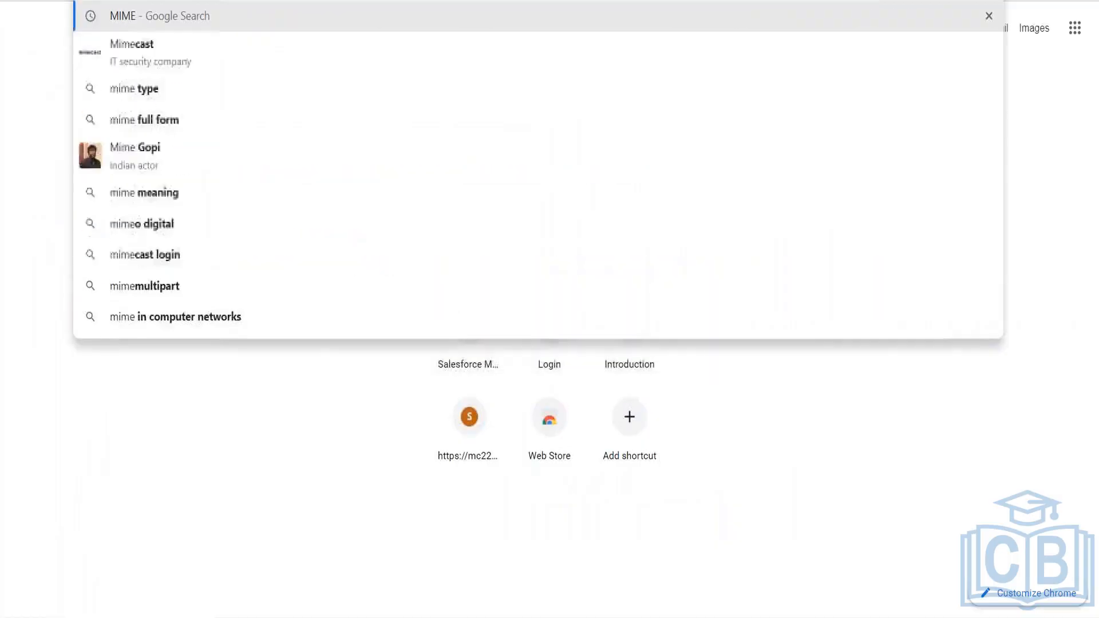
pyautogui.press('Return')
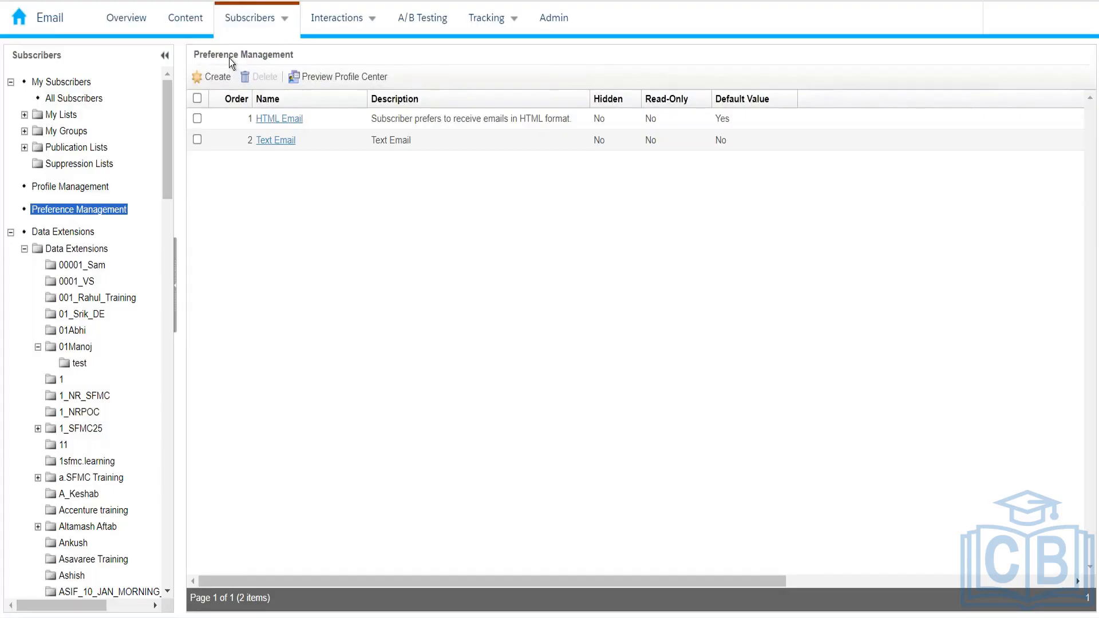
pyautogui.click(96, 186)
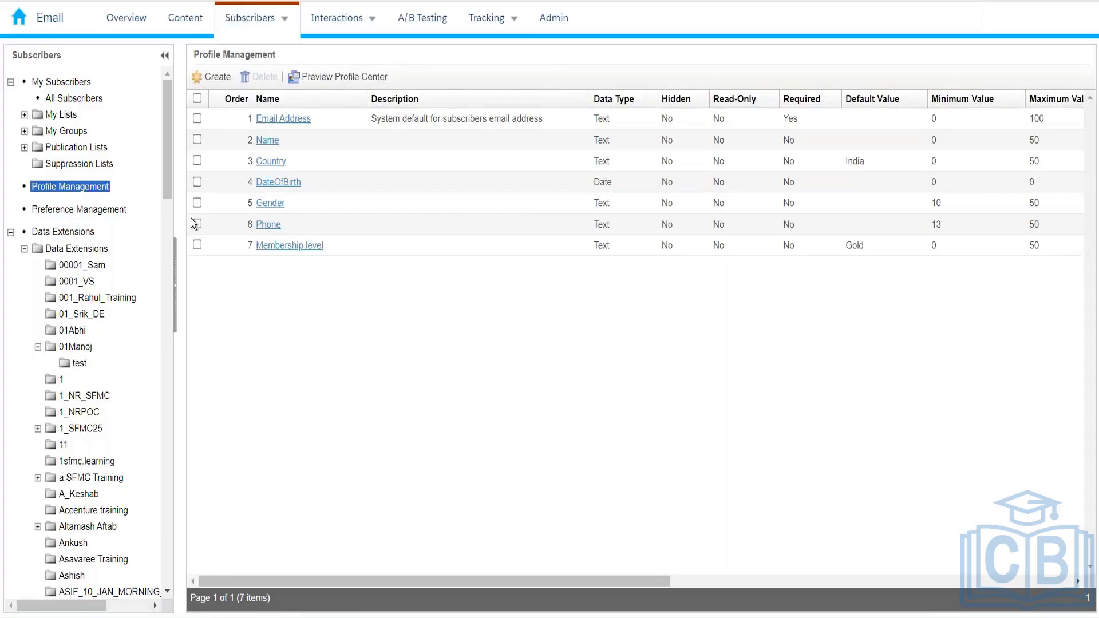
pyautogui.click(111, 213)
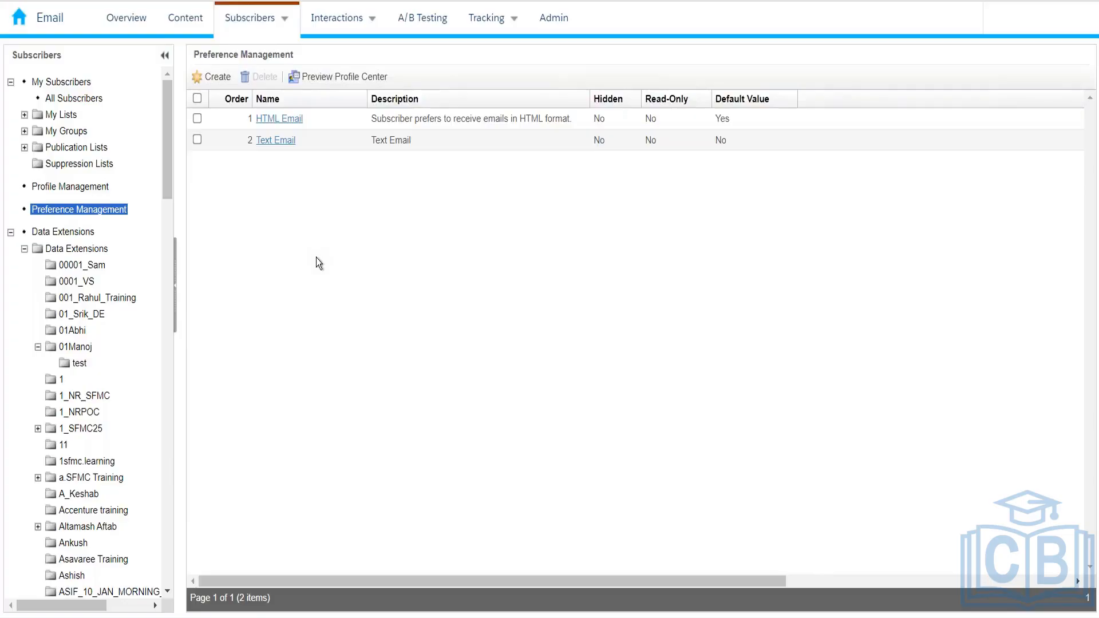
# In the Profile Center preview, tick 'I no longer wish to receive any future publications'
pyautogui.click(343, 85)
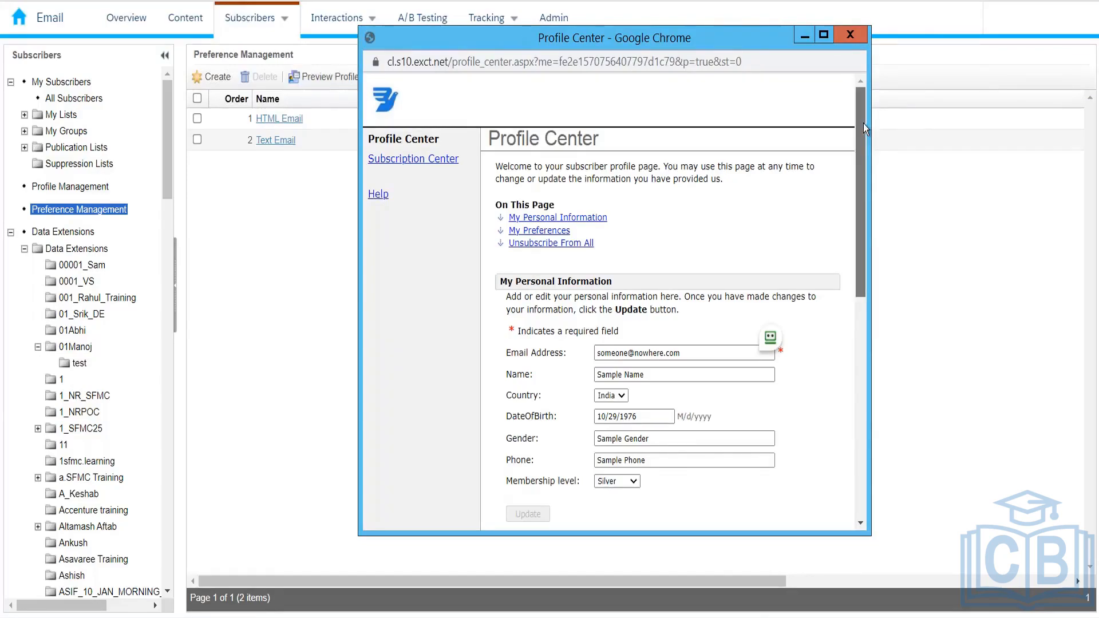
pyautogui.moveTo(863, 123); pyautogui.dragTo(884, 371)
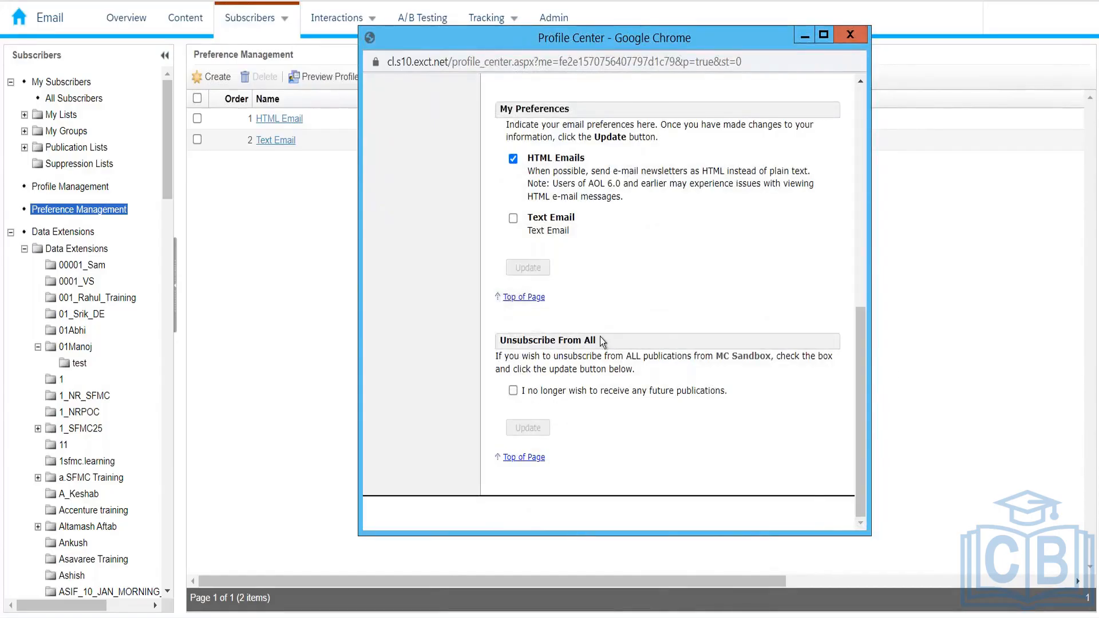
pyautogui.click(513, 391)
pyautogui.moveTo(861, 321); pyautogui.dragTo(953, 177)
pyautogui.moveTo(629, 356); pyautogui.dragTo(715, 356)
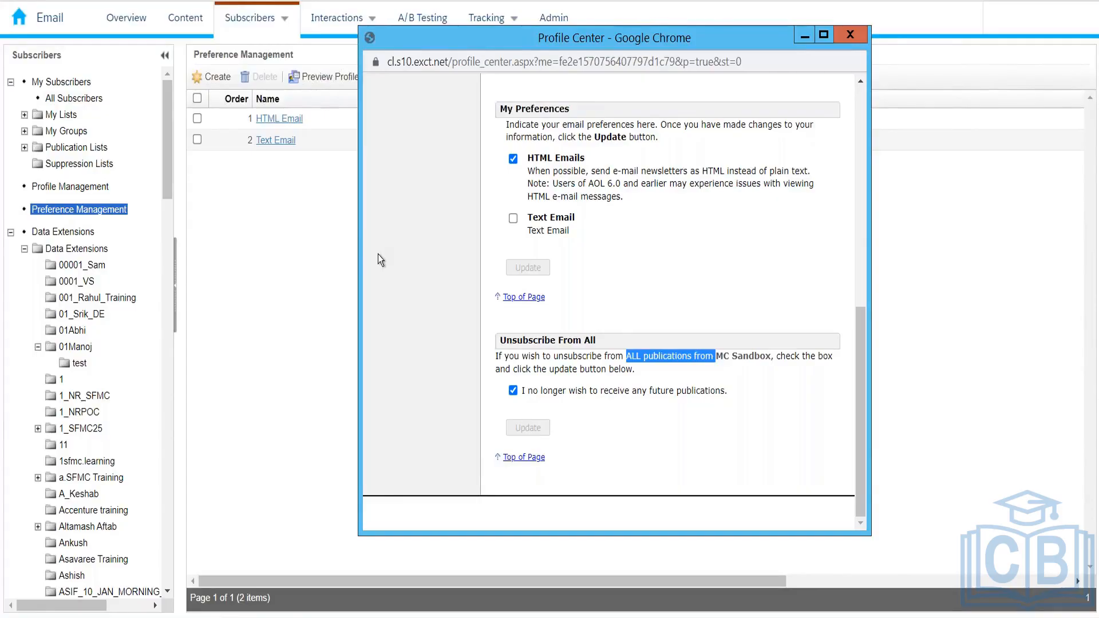
pyautogui.scroll(7, 388, 251)
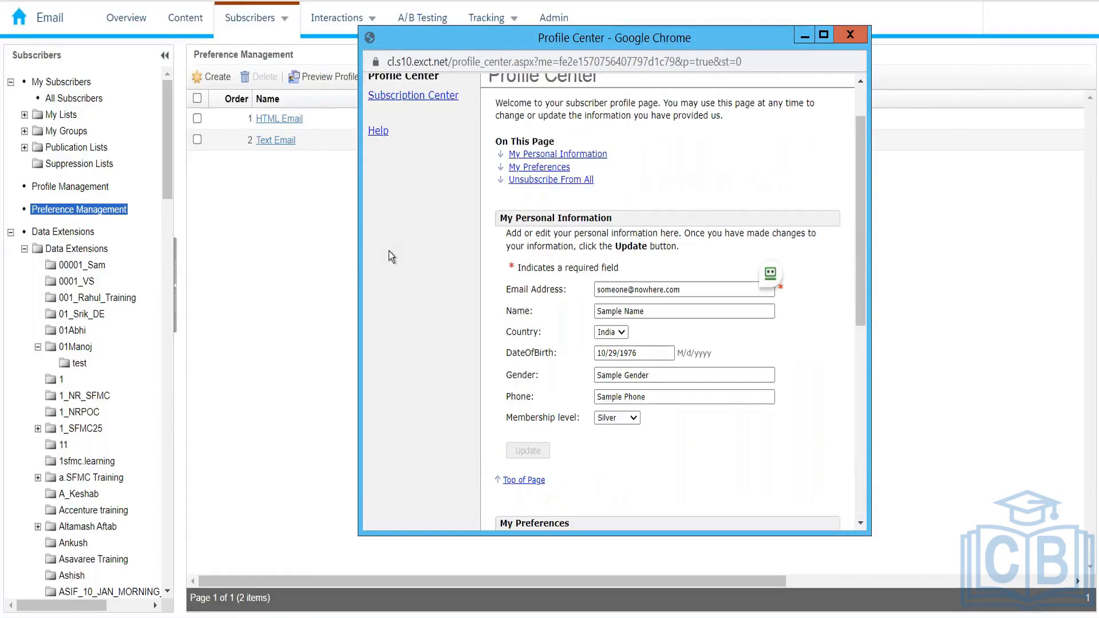
pyautogui.scroll(1, 389, 255)
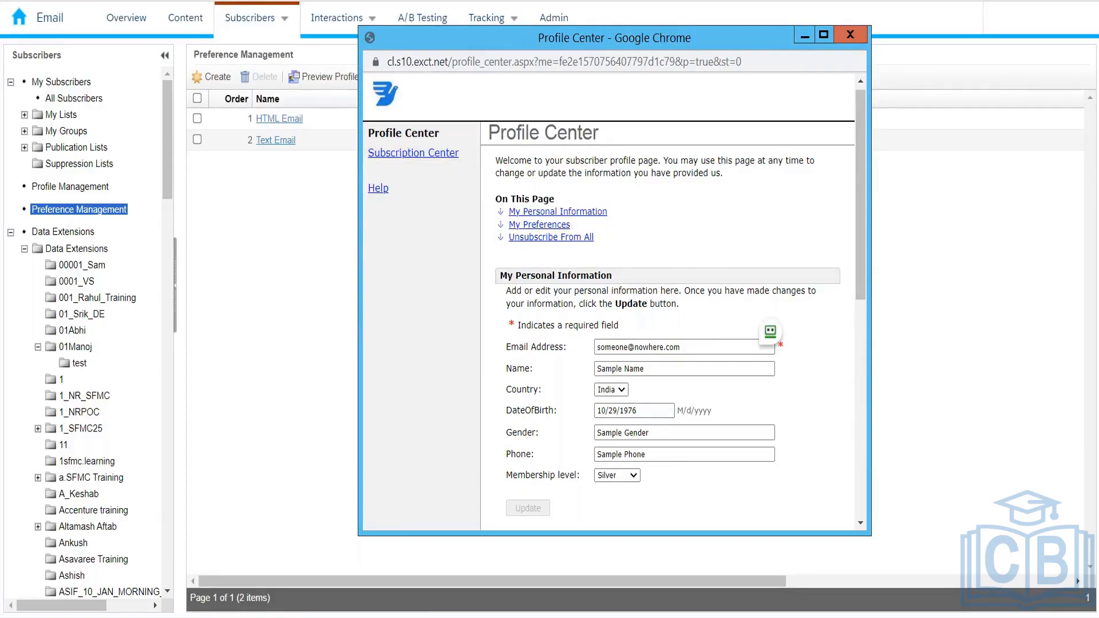
# Open the subscription center preview and look over its Available Publications list
pyautogui.click(402, 160)
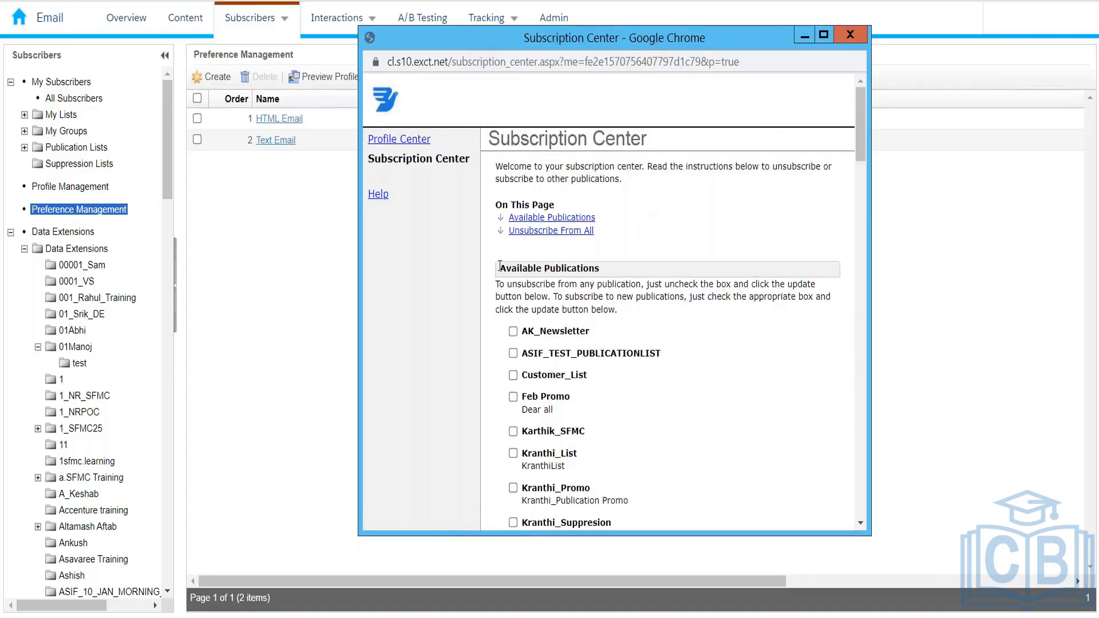
pyautogui.tripleClick(600, 268)
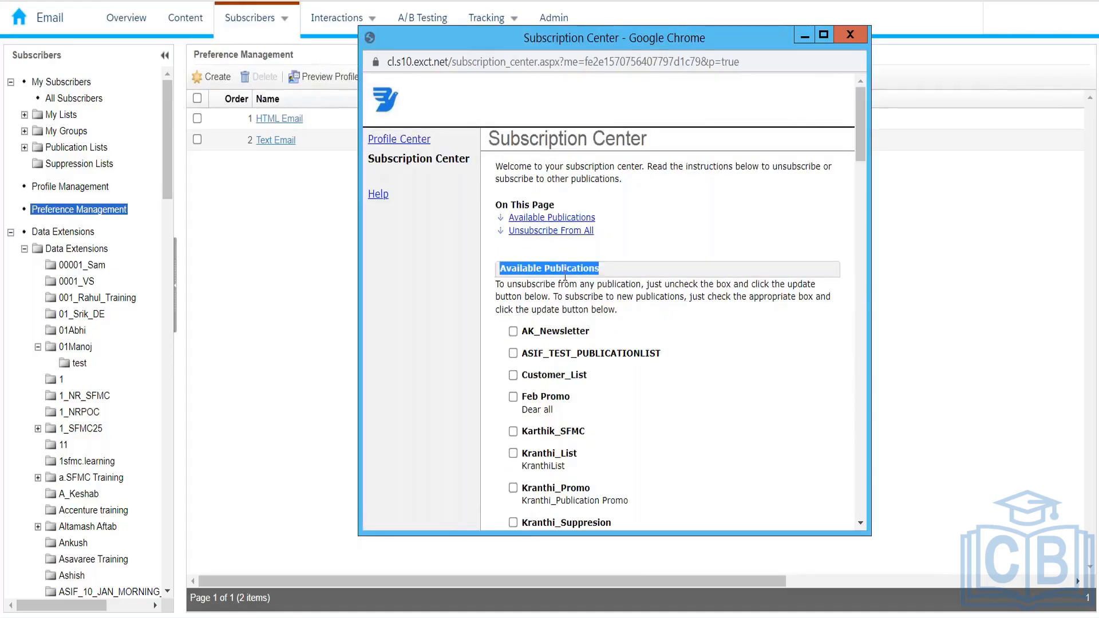
pyautogui.moveTo(286, 14)
pyautogui.moveTo(862, 128); pyautogui.dragTo(862, 157)
# Tick Kranthi_Promo and leave Karthik_SFMC unticked, checking the whole preview page
pyautogui.click(514, 262)
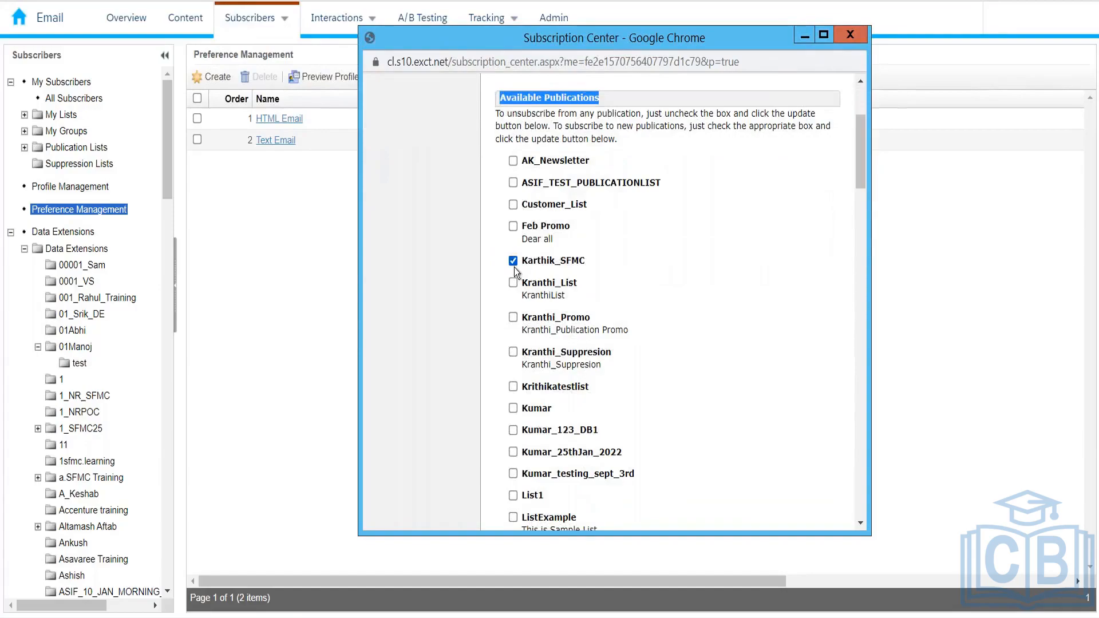
pyautogui.click(512, 317)
pyautogui.click(513, 260)
pyautogui.moveTo(858, 163); pyautogui.dragTo(852, 506)
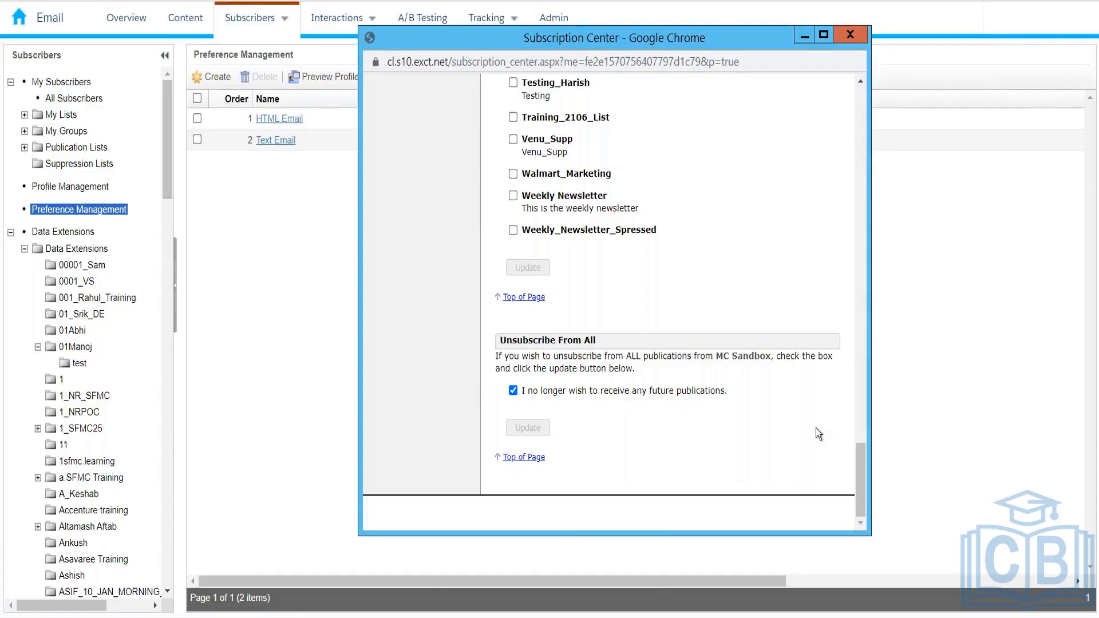
pyautogui.scroll(15, 849, 338)
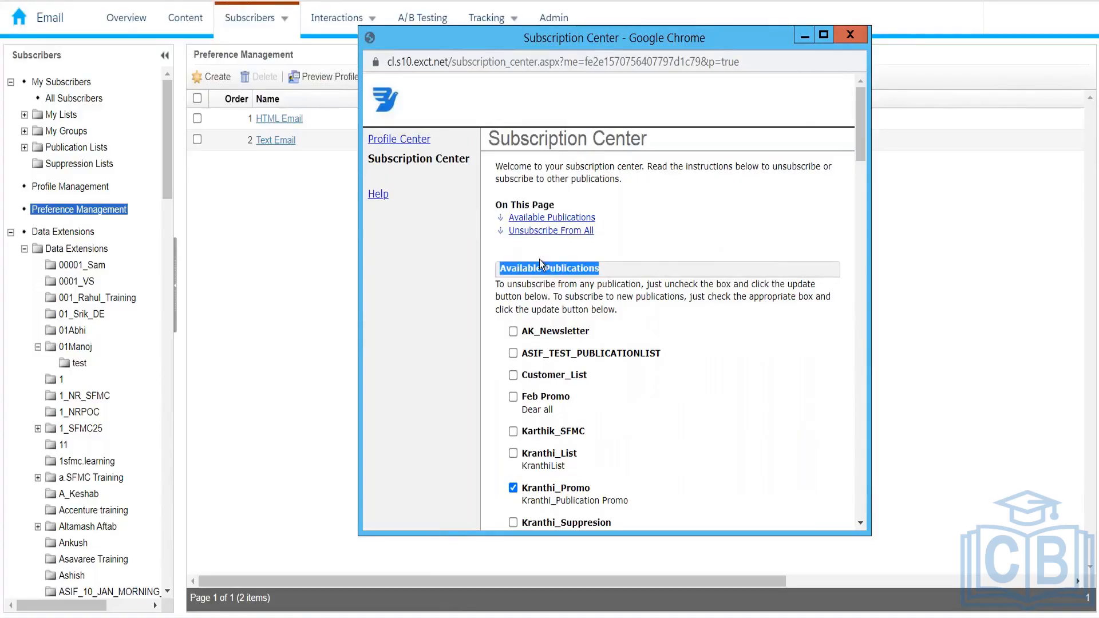
# Switch the preview to the Profile Center page, then close the preview window
pyautogui.click(424, 144)
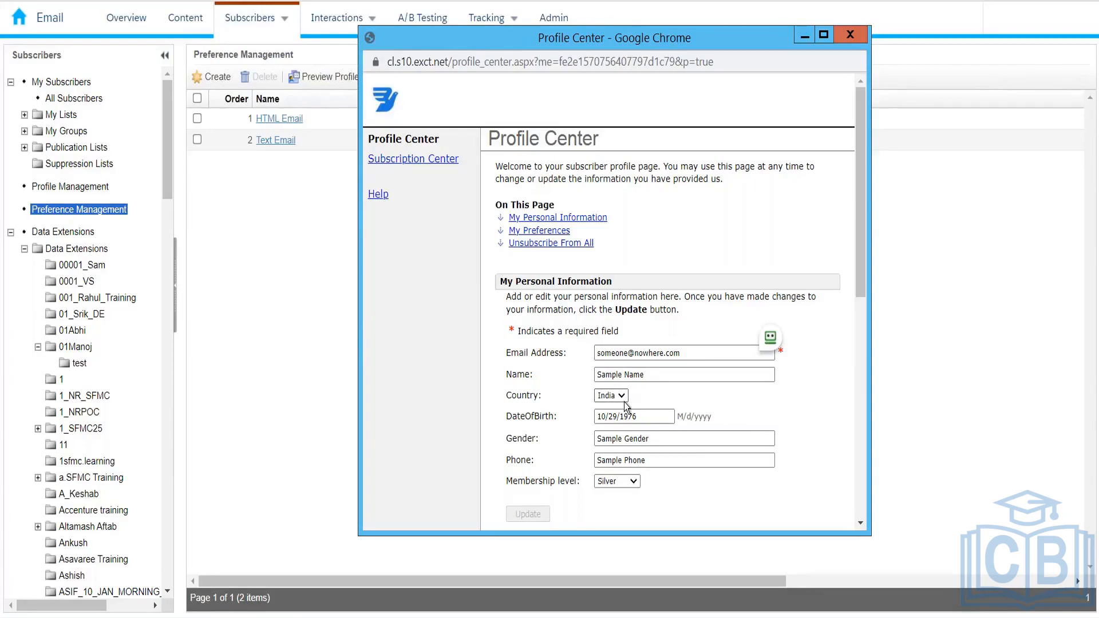
pyautogui.click(860, 37)
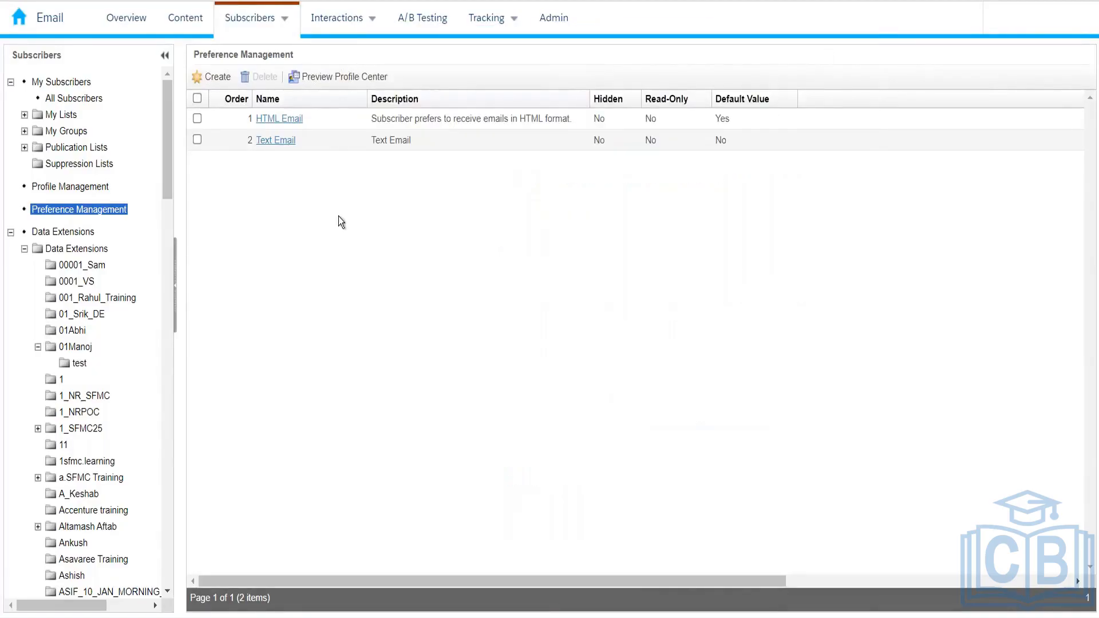
# Reopen Subscribers > Preference Management, then bring the Excel Book1 workbook to the front
pyautogui.moveTo(275, 25)
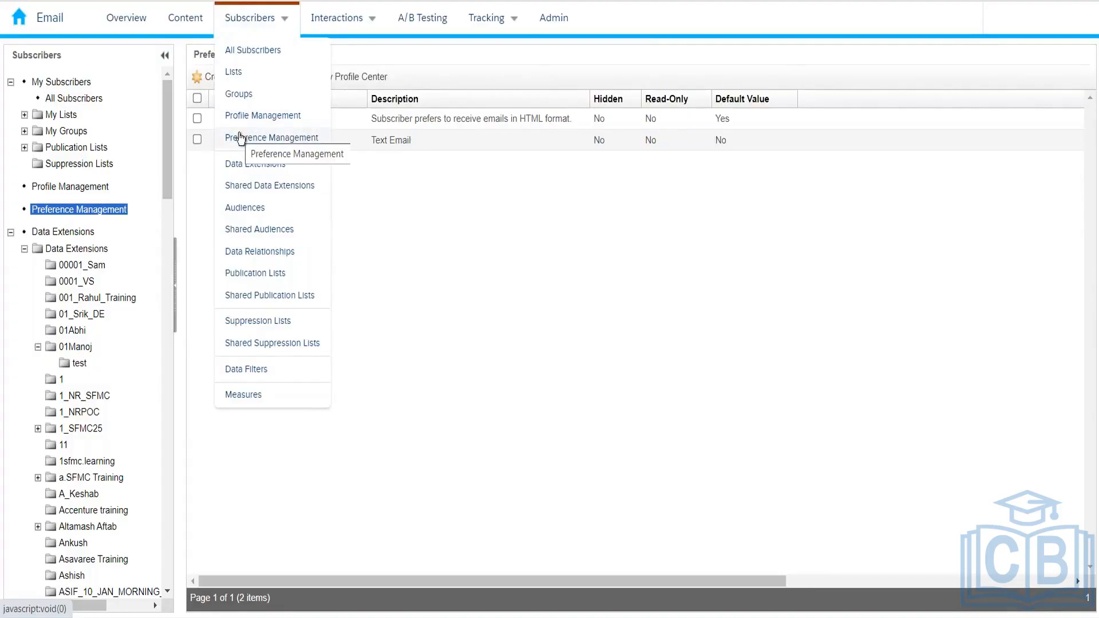
pyautogui.click(240, 138)
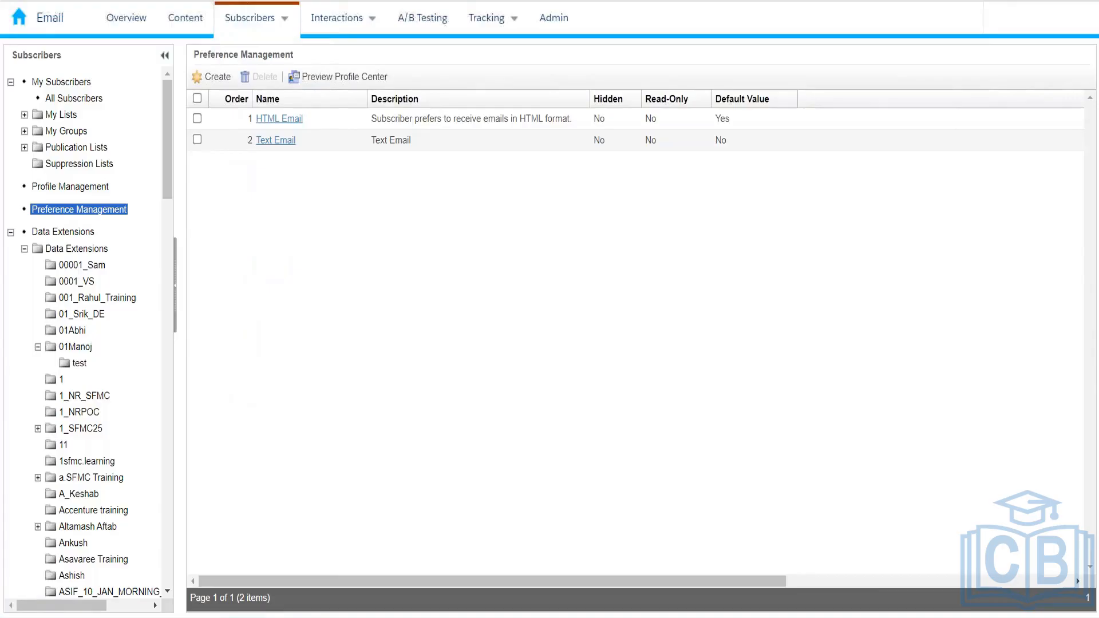
pyautogui.hotkey('alt', 'Tab')
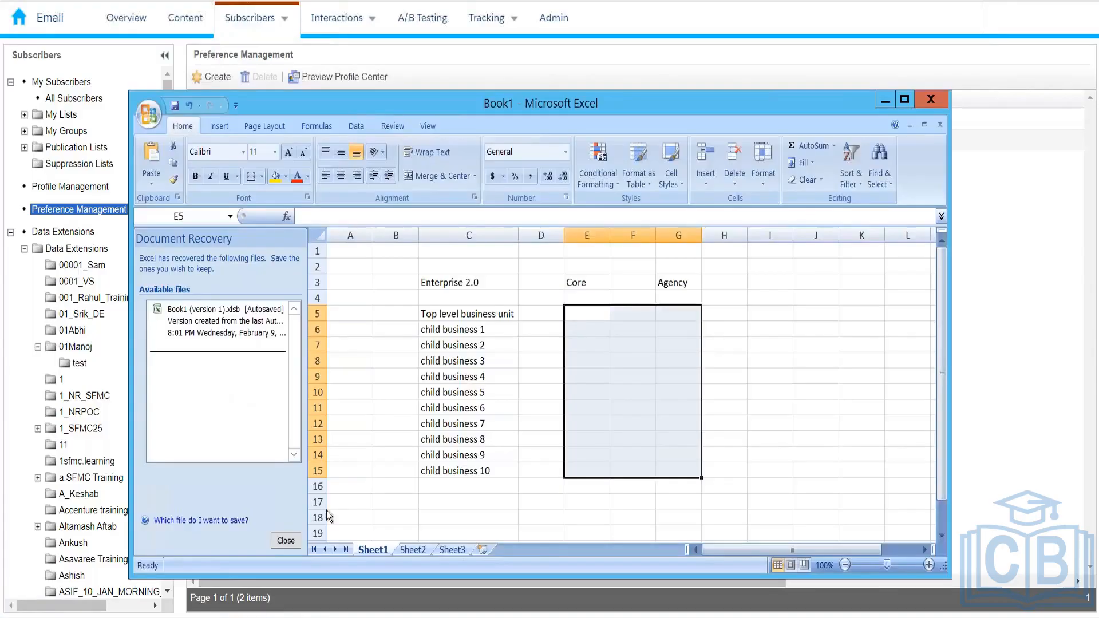
# On Sheet2, enter Publication in B4, Commercial in B6 and Transactional in B7
pyautogui.click(413, 550)
pyautogui.click(404, 302)
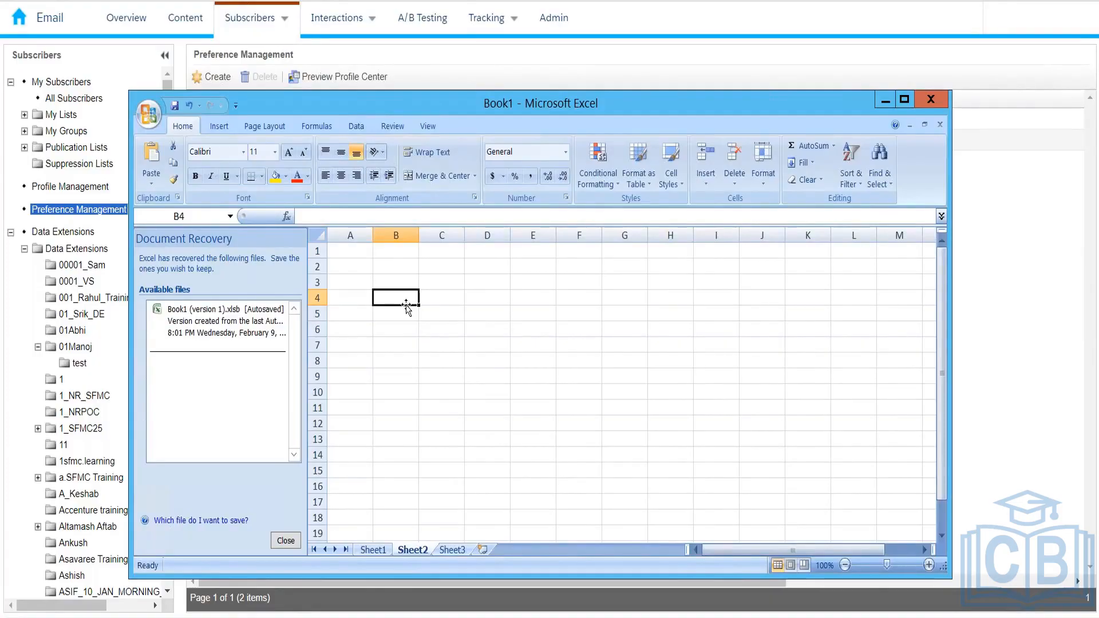
pyautogui.write('Publication')
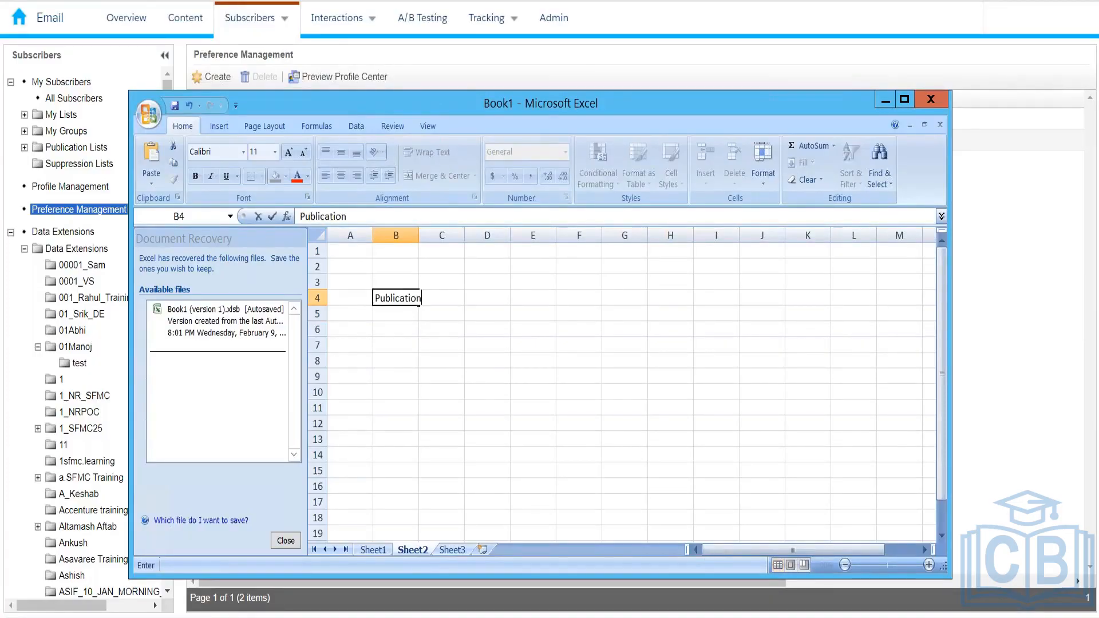
pyautogui.press('Return')
pyautogui.press('Return')
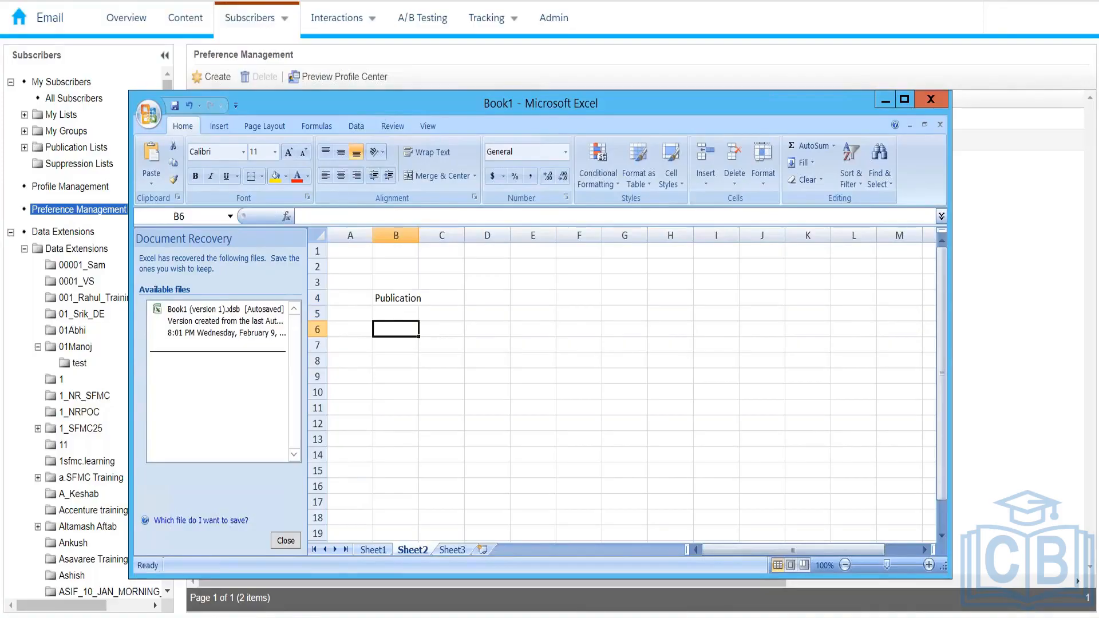
pyautogui.write('Commercial')
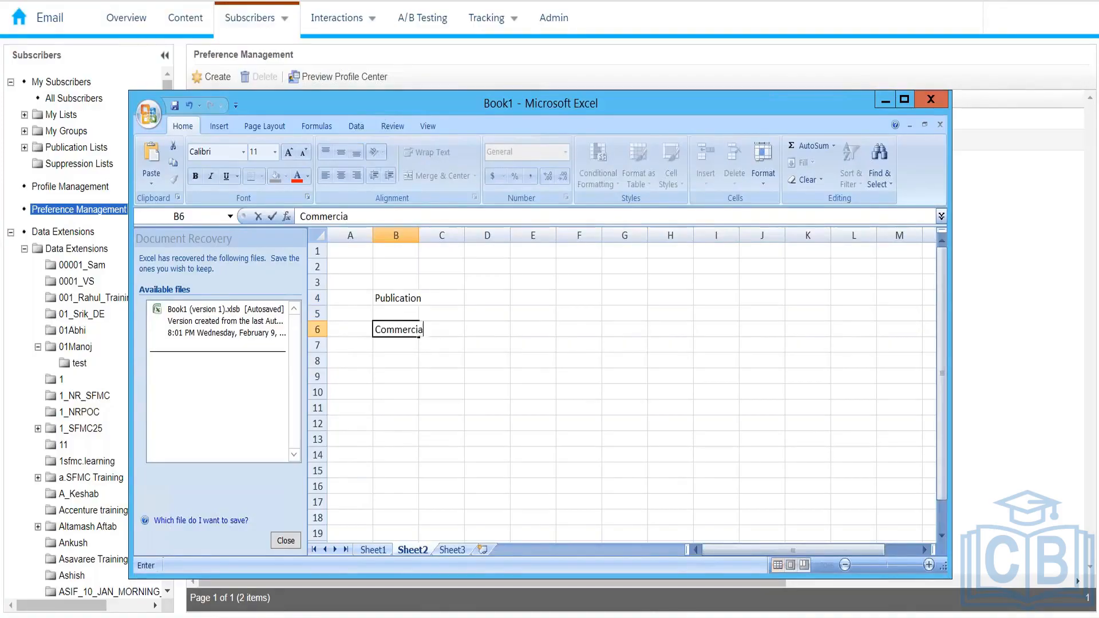
pyautogui.press('Return')
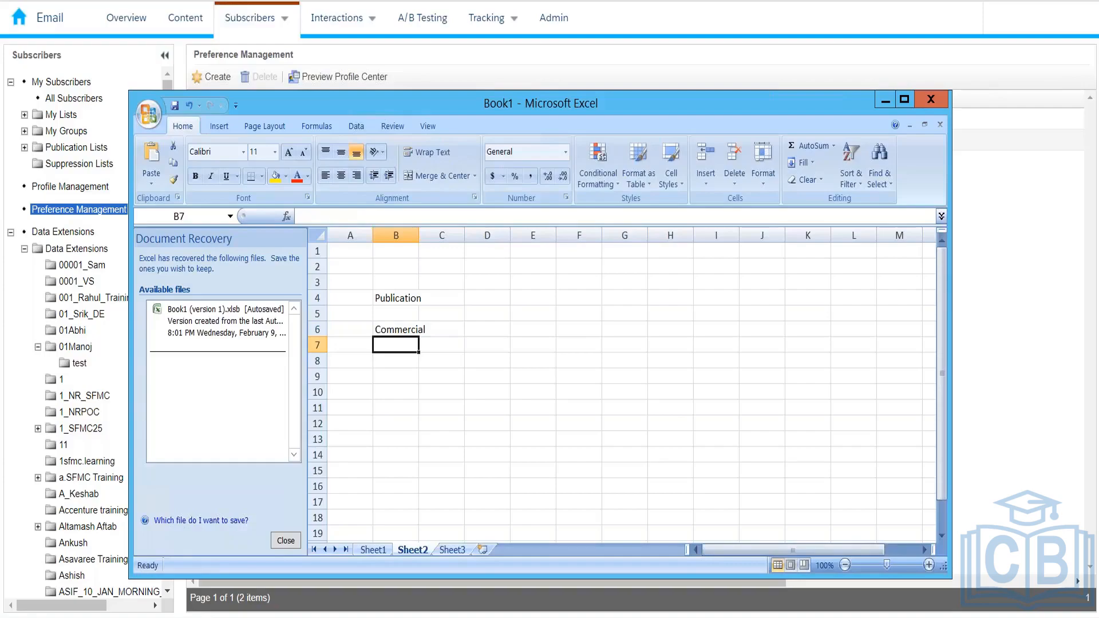
pyautogui.write('Tran')
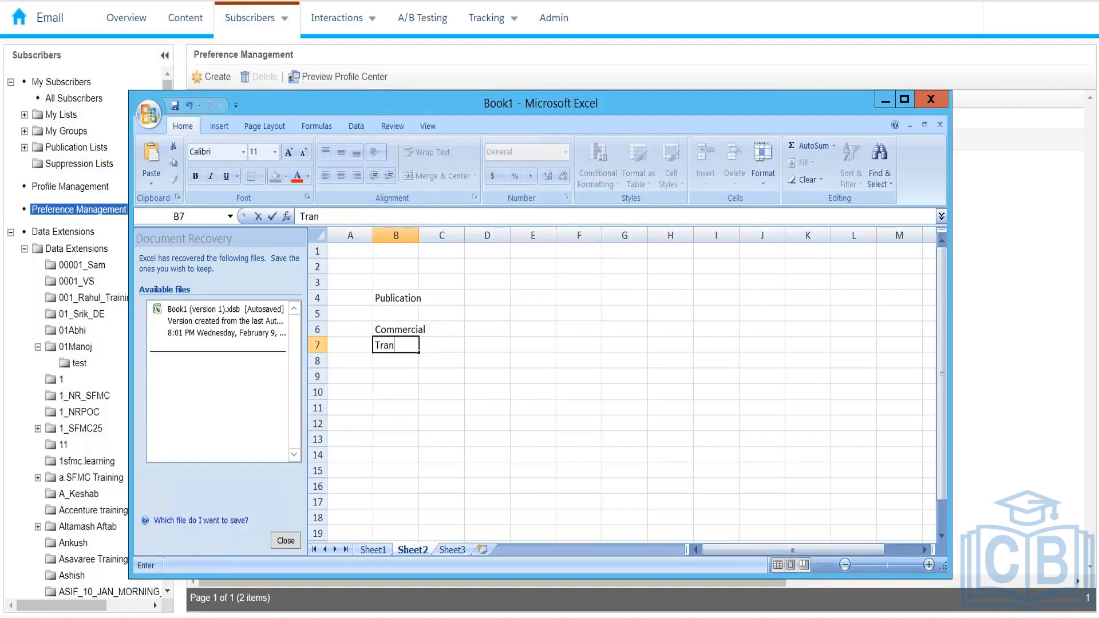
pyautogui.write('sactional')
pyautogui.press('Return')
# Autofit column B to fit Transactional, then review the Commercial and Transactional entries
pyautogui.press('Up')
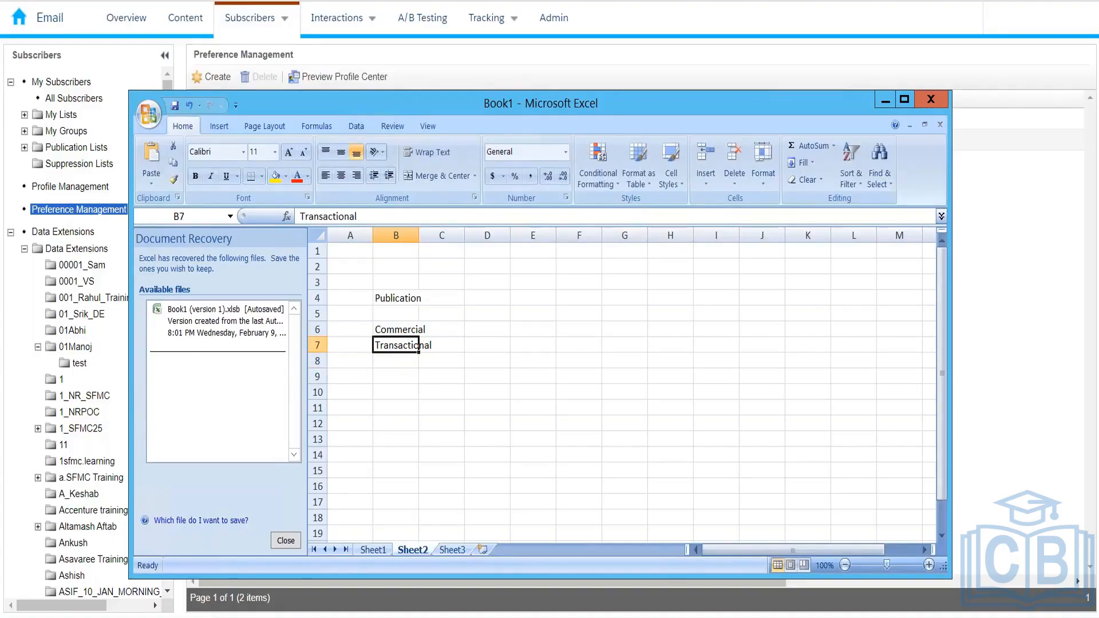
pyautogui.doubleClick(418, 233)
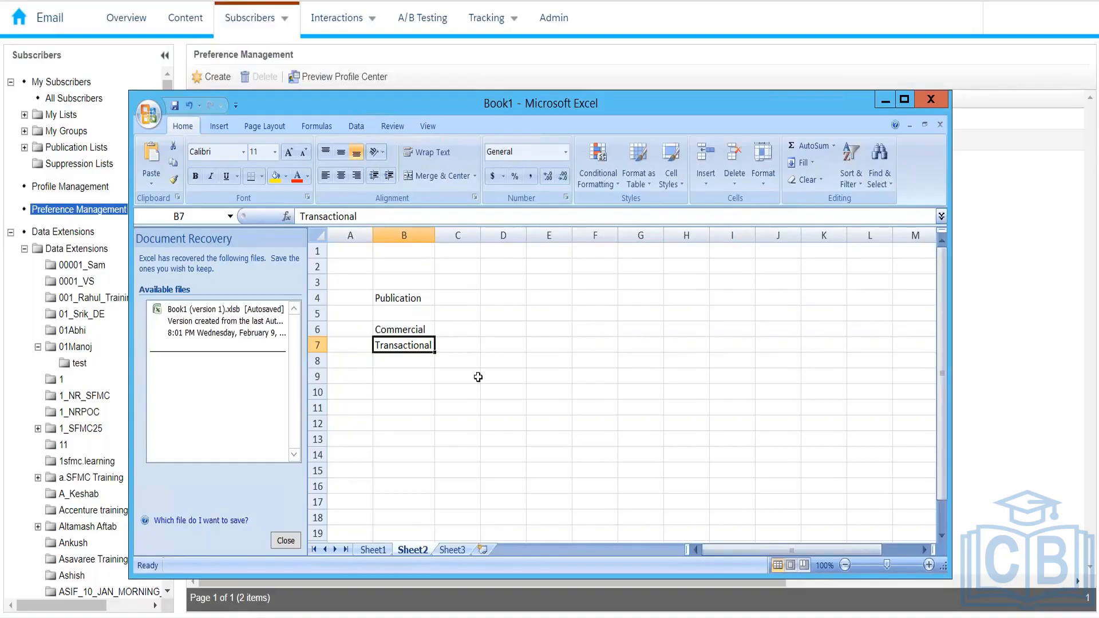
pyautogui.click(421, 329)
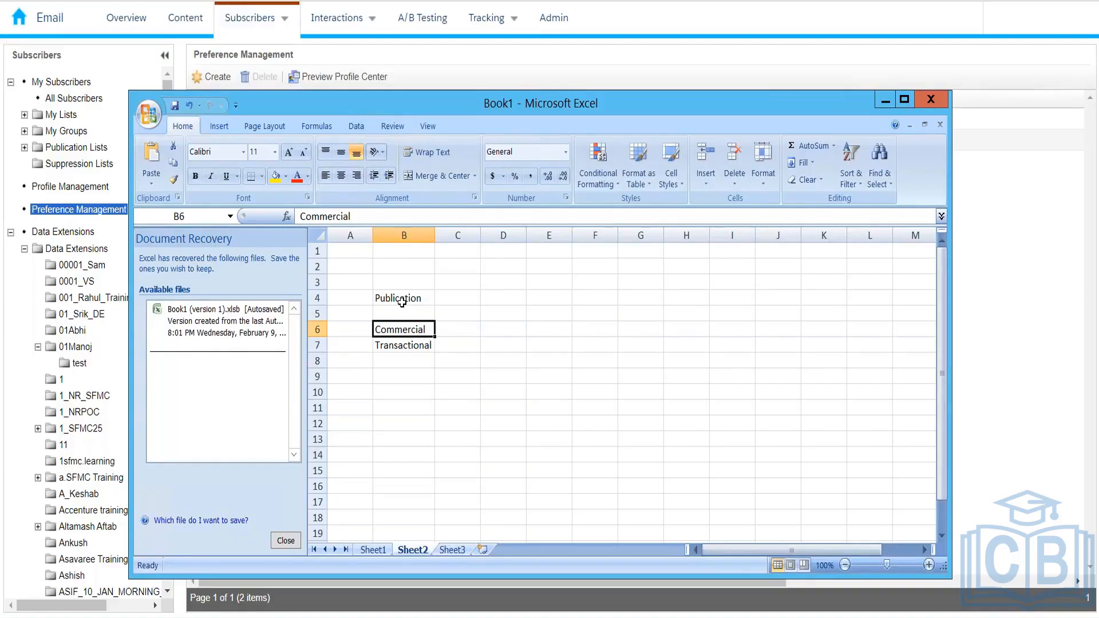
pyautogui.moveTo(287, 25)
pyautogui.moveTo(233, 26)
pyautogui.click(383, 348)
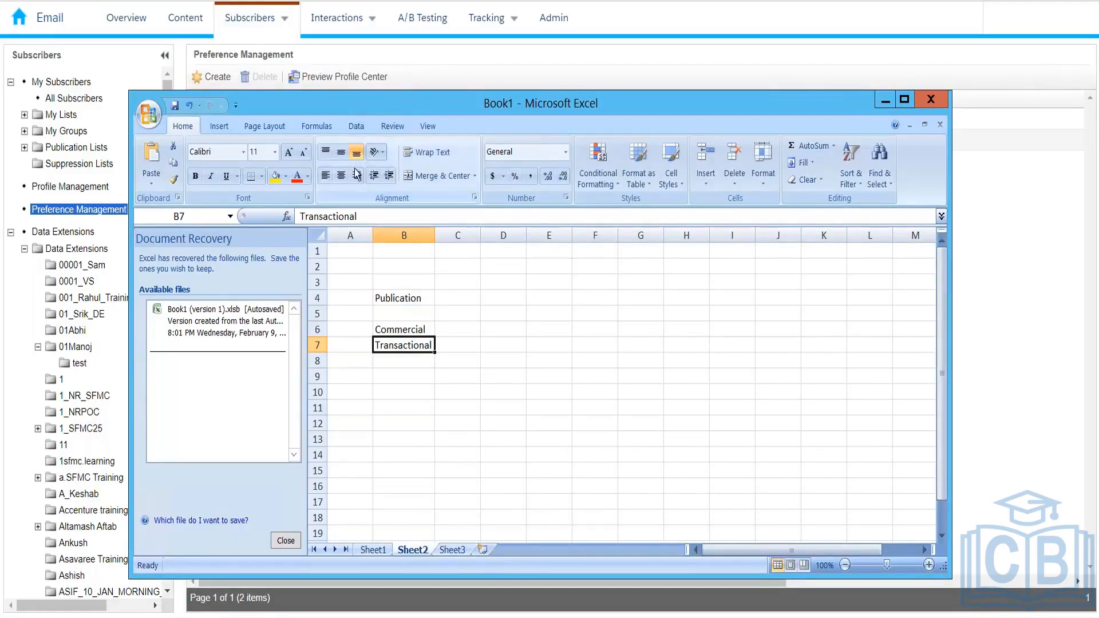
# Review the five existing lists under Subscribers > Publication Lists, then switch back to Excel
pyautogui.click(418, 60)
pyautogui.moveTo(267, 35)
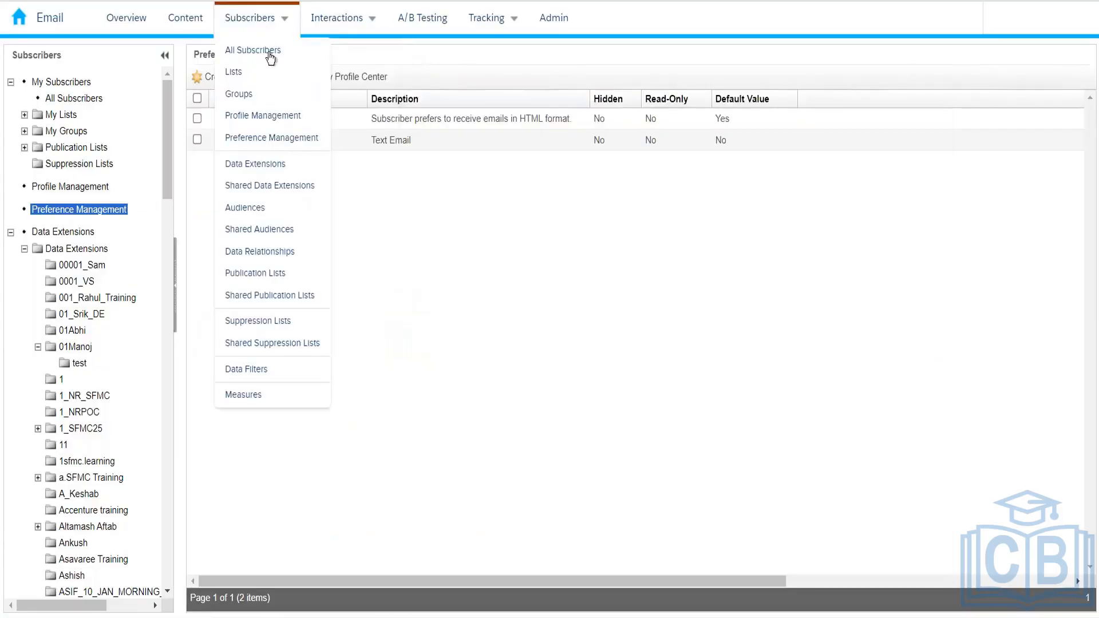
pyautogui.click(266, 277)
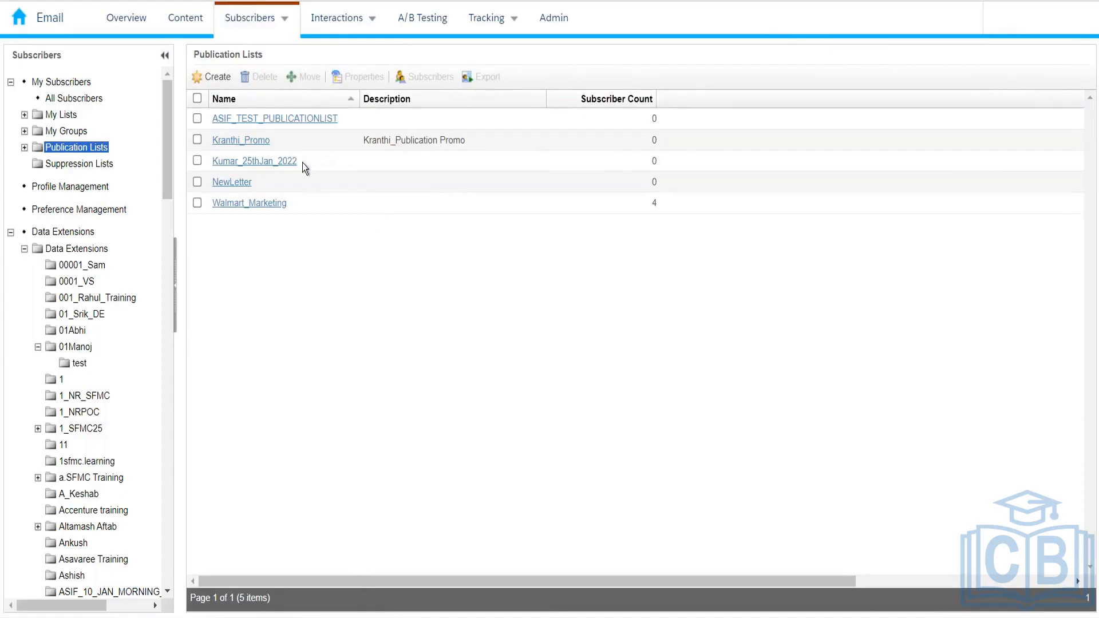
pyautogui.moveTo(309, 196); pyautogui.dragTo(205, 111)
pyautogui.click(275, 266)
pyautogui.hotkey('alt', 'Tab')
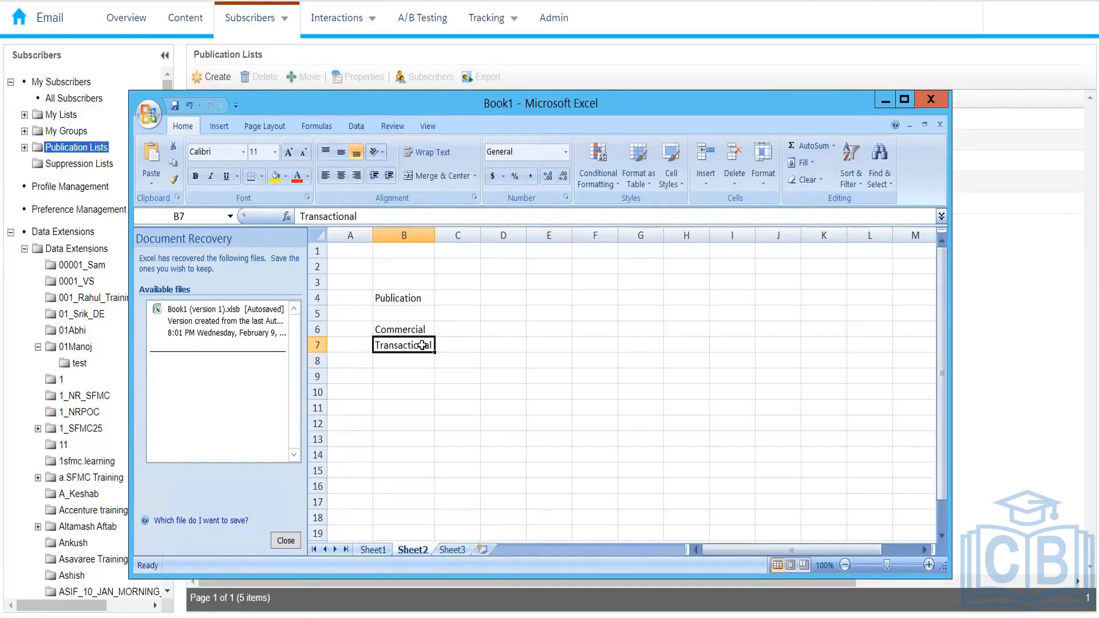
# Check the Commercial and Transactional notes in Excel, then bring Marketing Cloud's Publication Lists forward
pyautogui.click(448, 329)
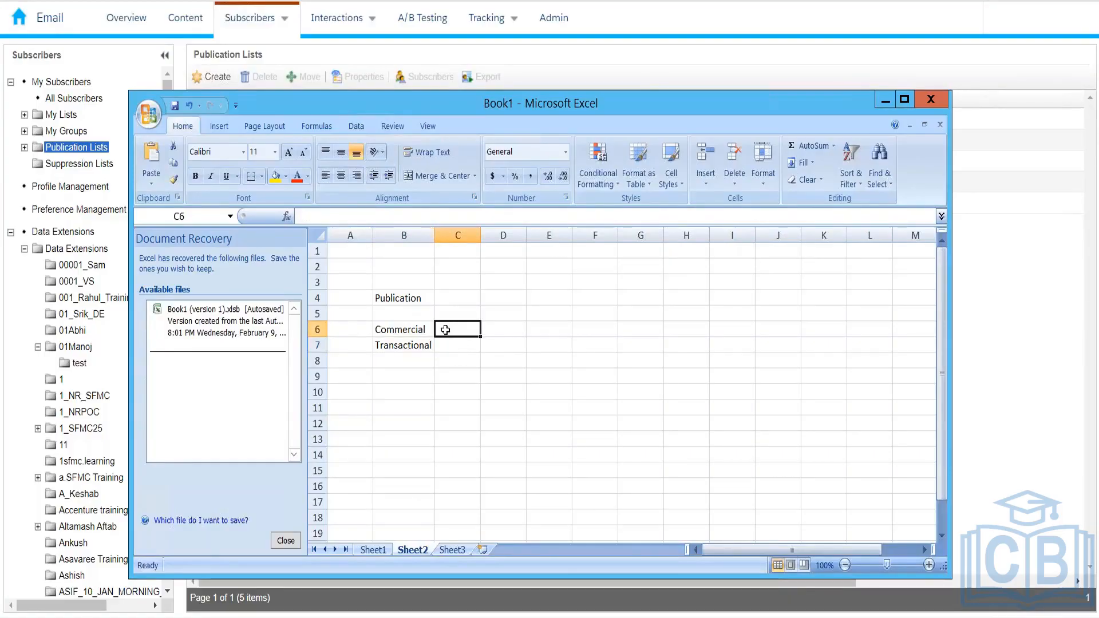
pyautogui.click(422, 331)
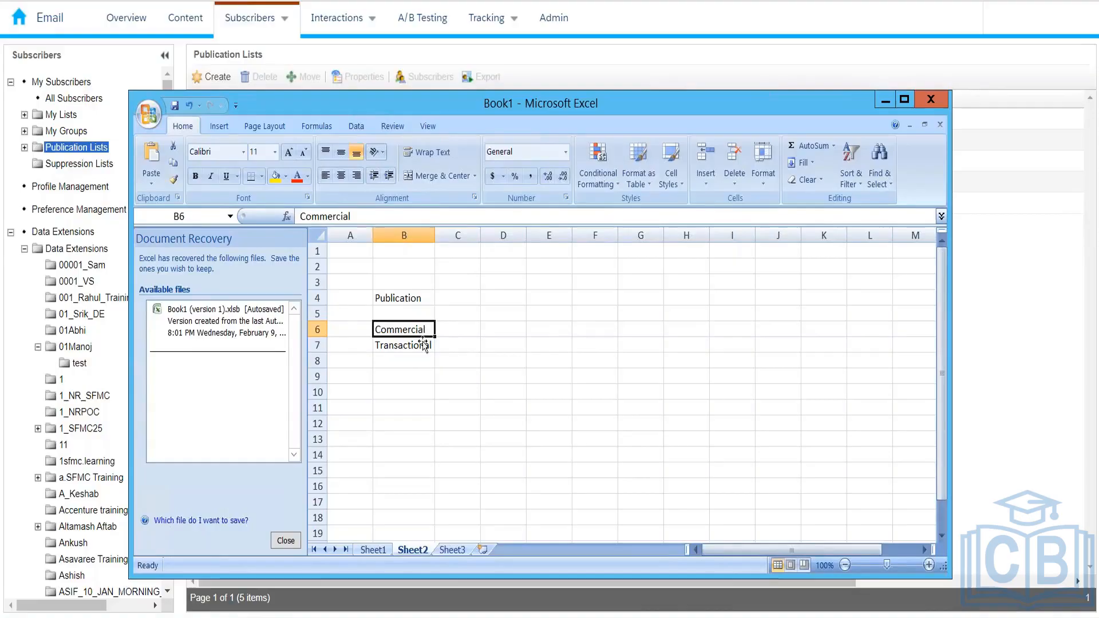
pyautogui.click(422, 345)
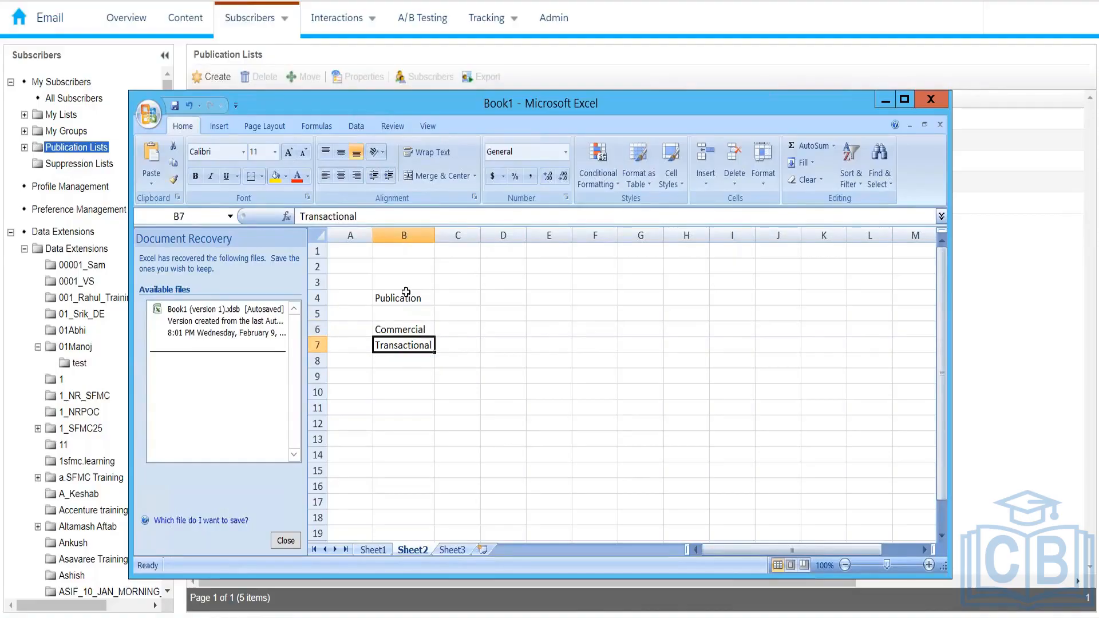
pyautogui.moveTo(292, 28)
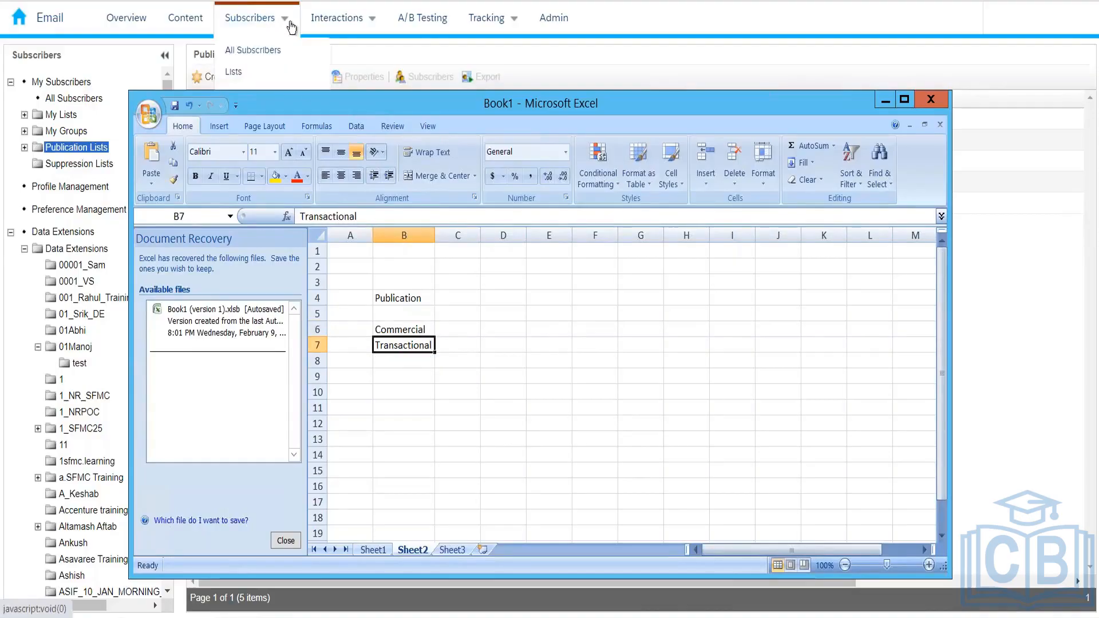
pyautogui.click(531, 56)
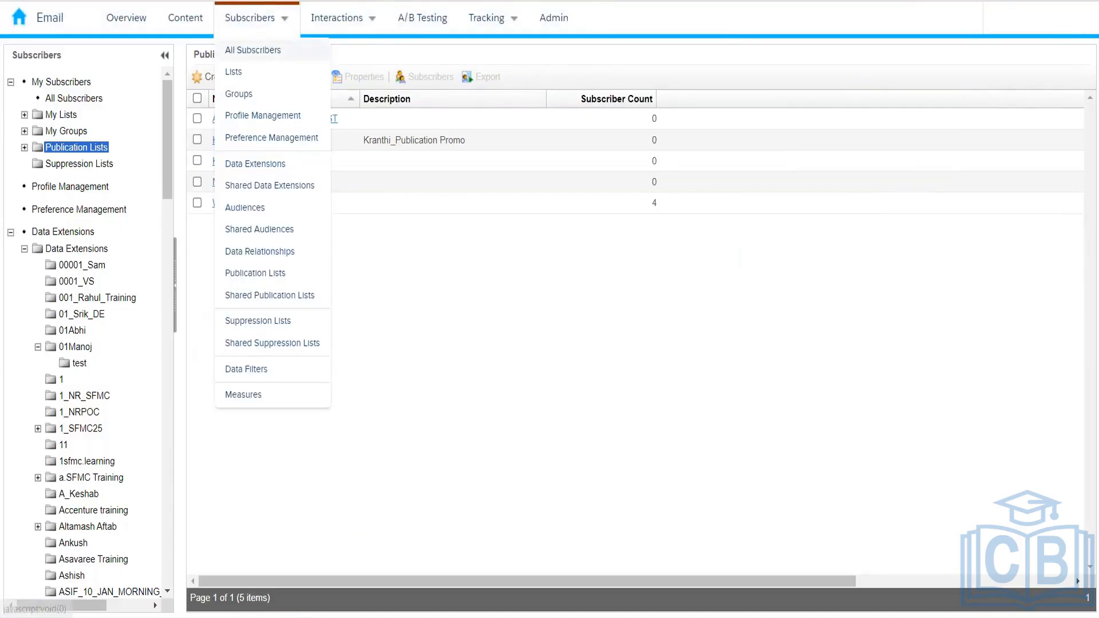
# Open Subscribers > All Subscribers (531 subscribers), then switch back to the Excel notes
pyautogui.click(254, 51)
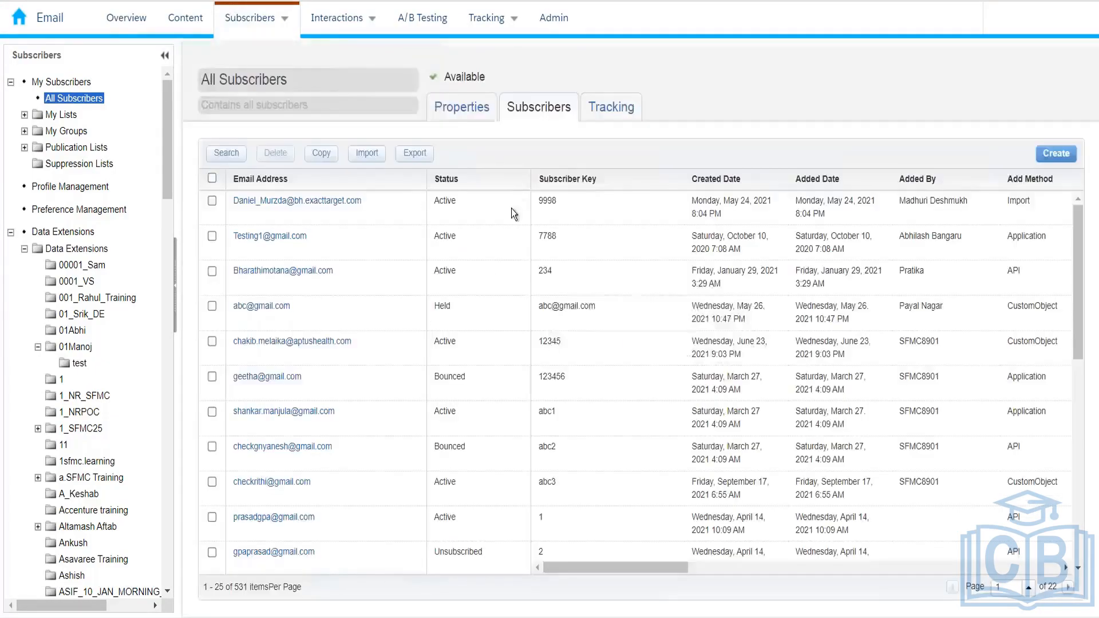
pyautogui.hotkey('alt', 'Tab')
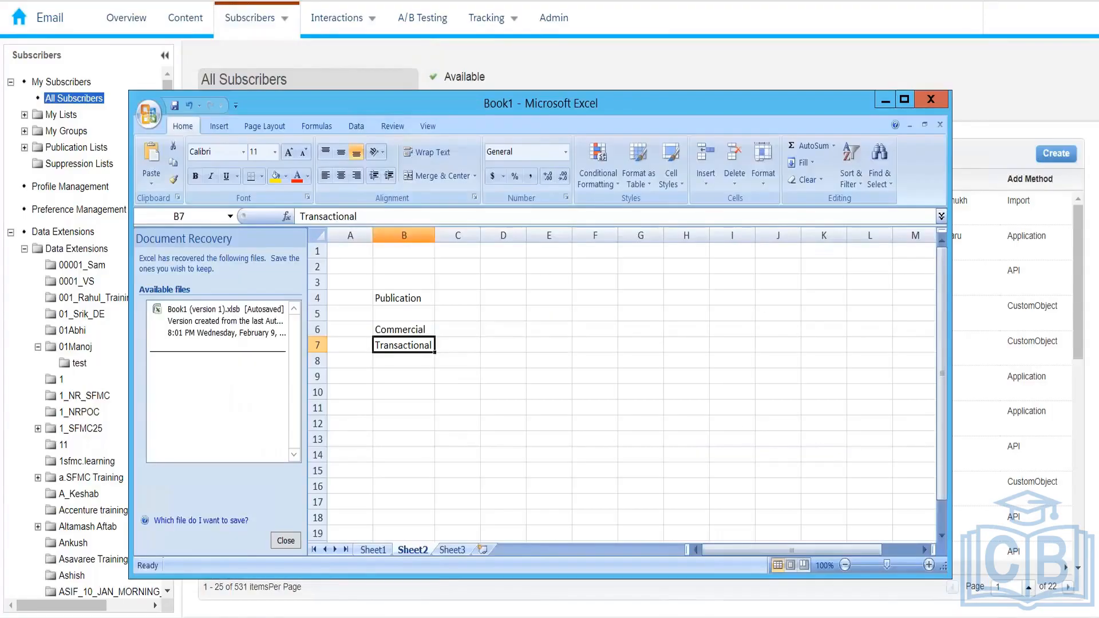
# Select Commercial in cell B6, then return to the All Subscribers page
pyautogui.click(415, 327)
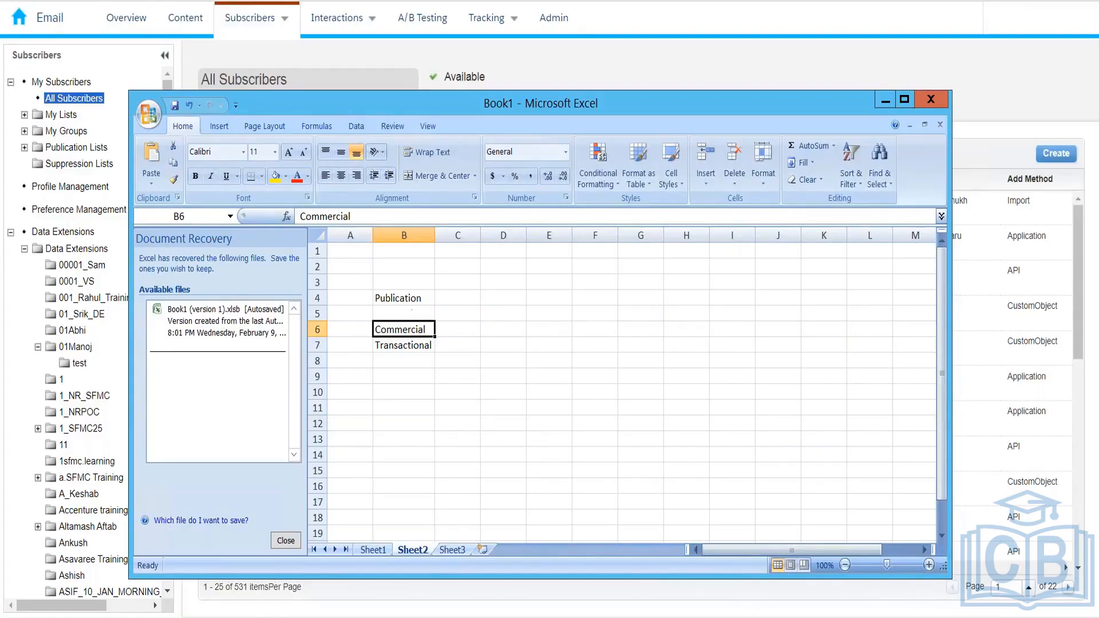
pyautogui.click(227, 67)
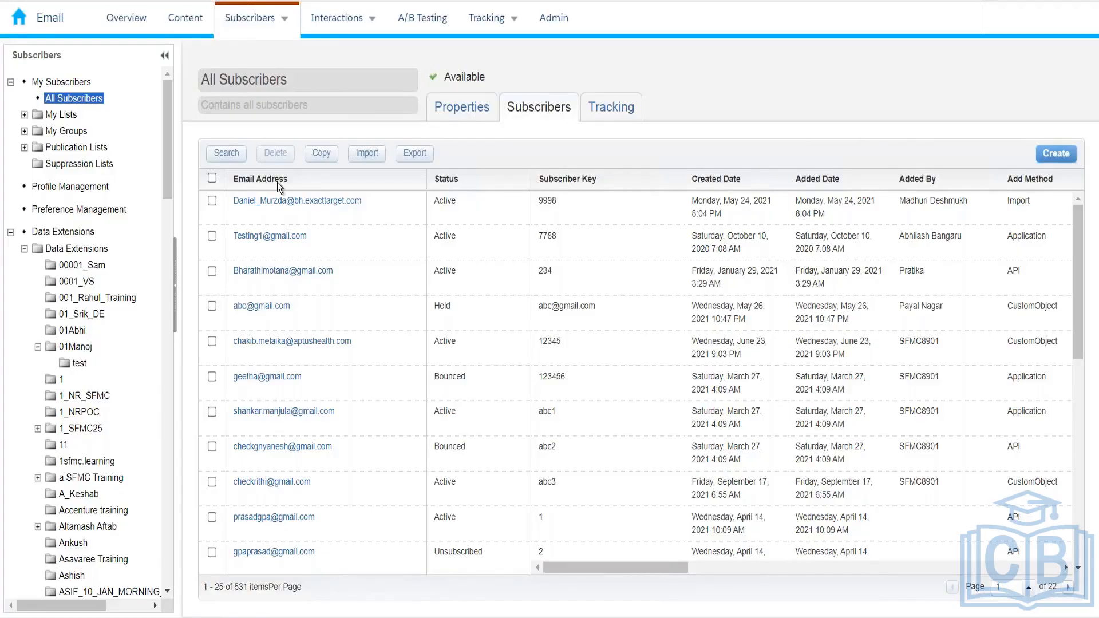
# Switch to the Excel Book1 notes listing Publication, Commercial and Transactional
pyautogui.hotkey('alt', 'Tab')
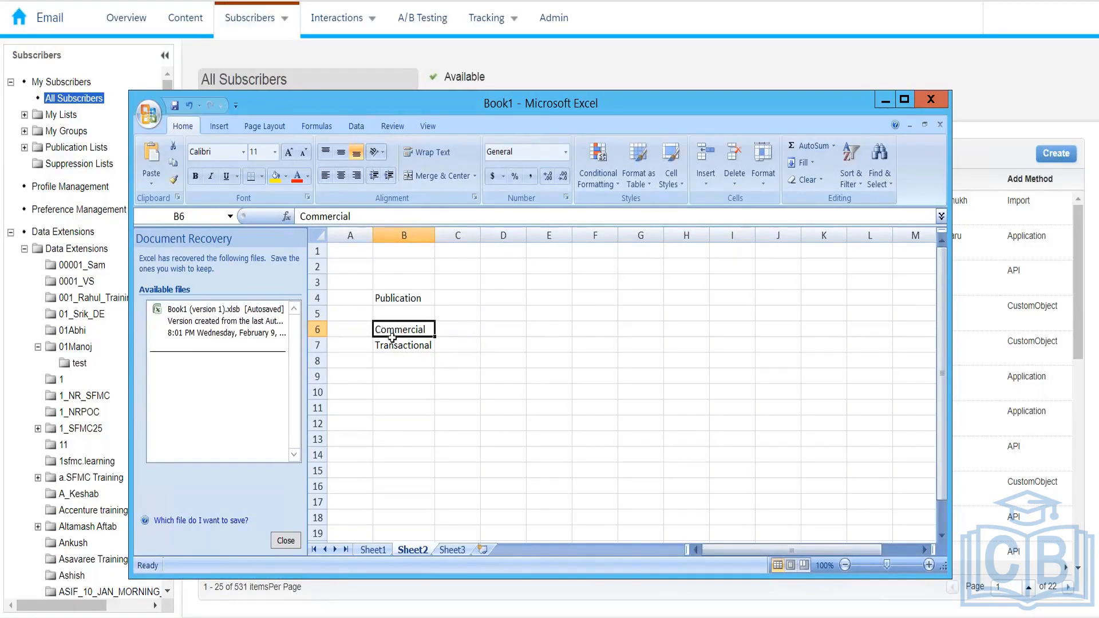
# Select the Publication heading in B4, then open Marketing Cloud's Subscribers > Publication Lists
pyautogui.click(378, 298)
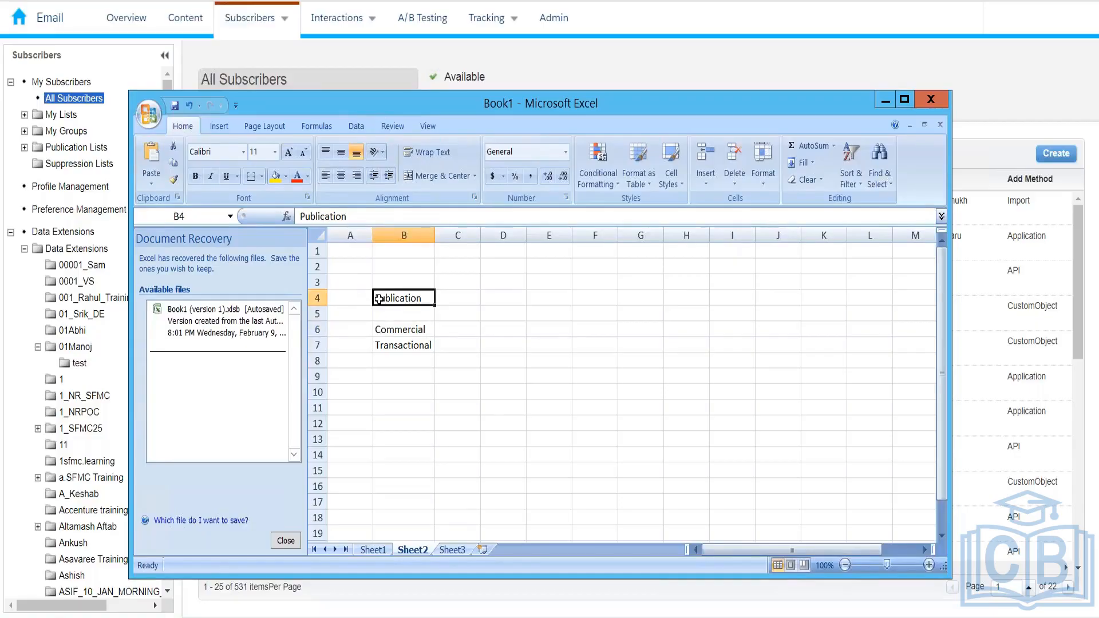
pyautogui.click(368, 57)
pyautogui.moveTo(285, 26)
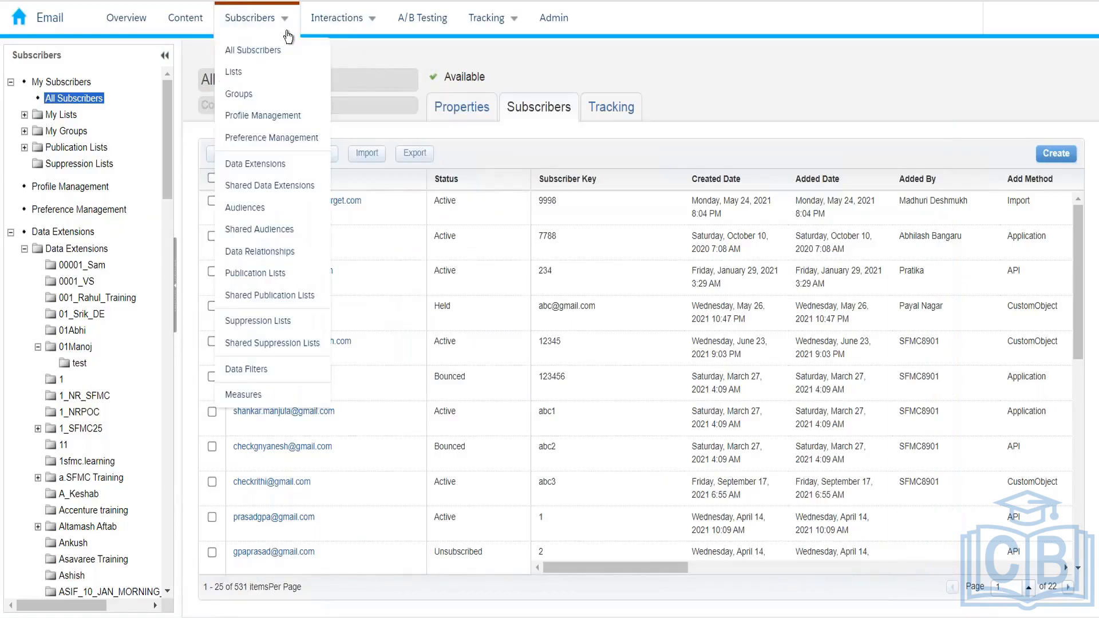
pyautogui.click(282, 278)
pyautogui.moveTo(257, 22)
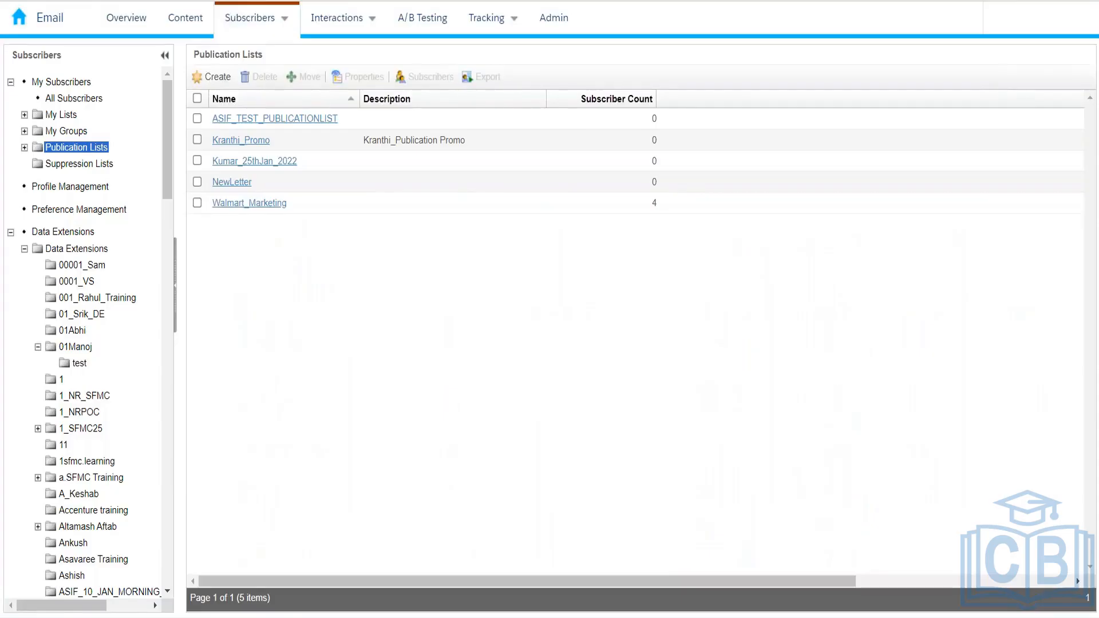
pyautogui.moveTo(963, 35)
pyautogui.click(226, 209)
pyautogui.click(226, 208)
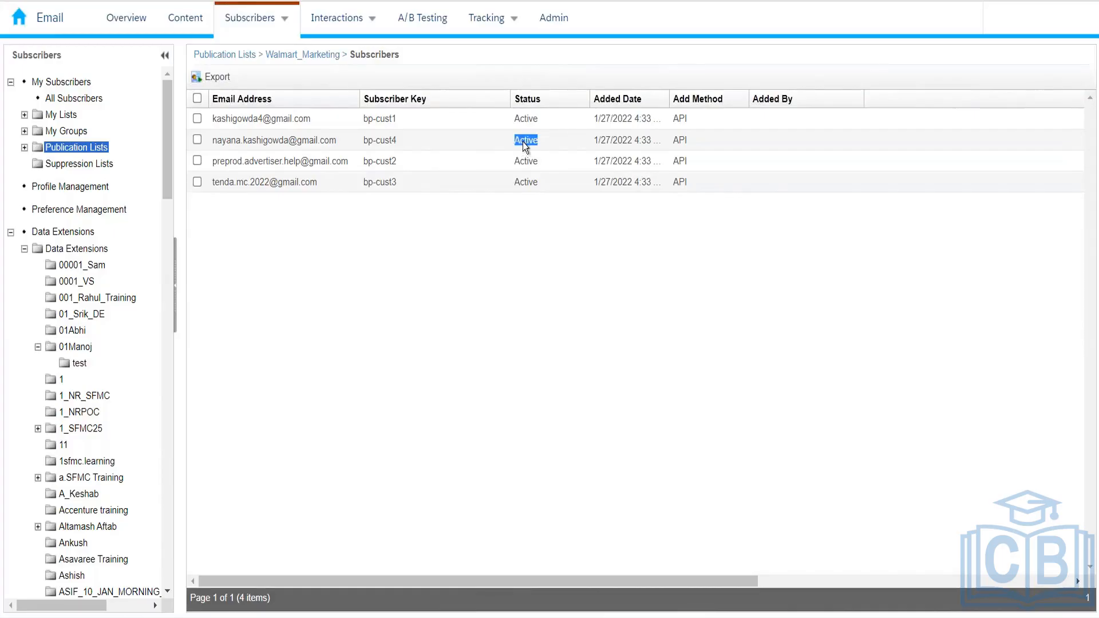
pyautogui.click(243, 22)
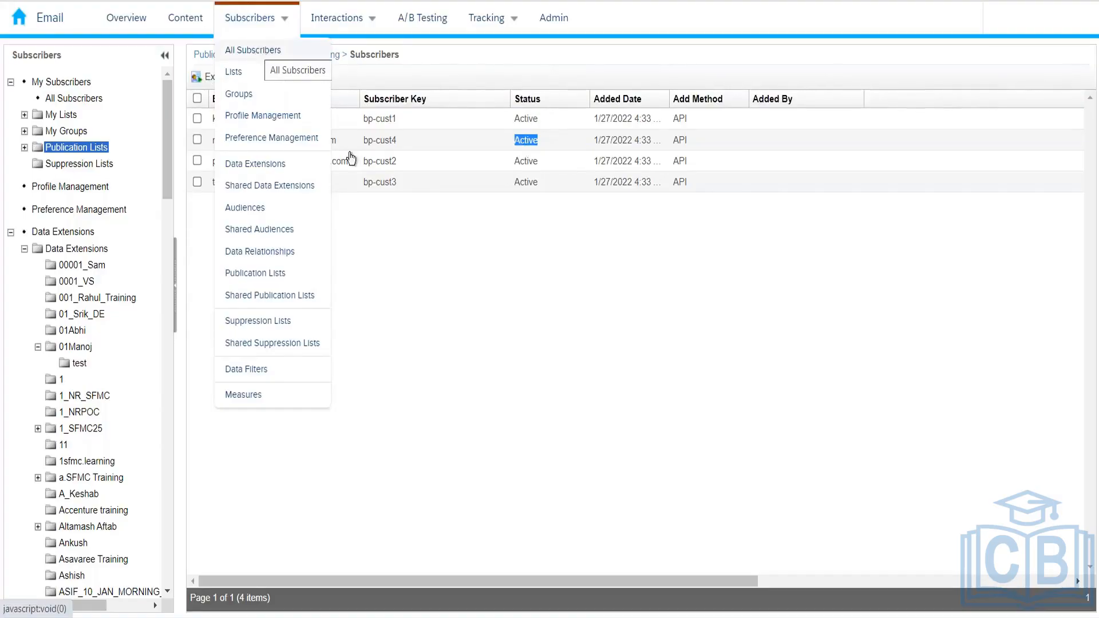
pyautogui.click(475, 314)
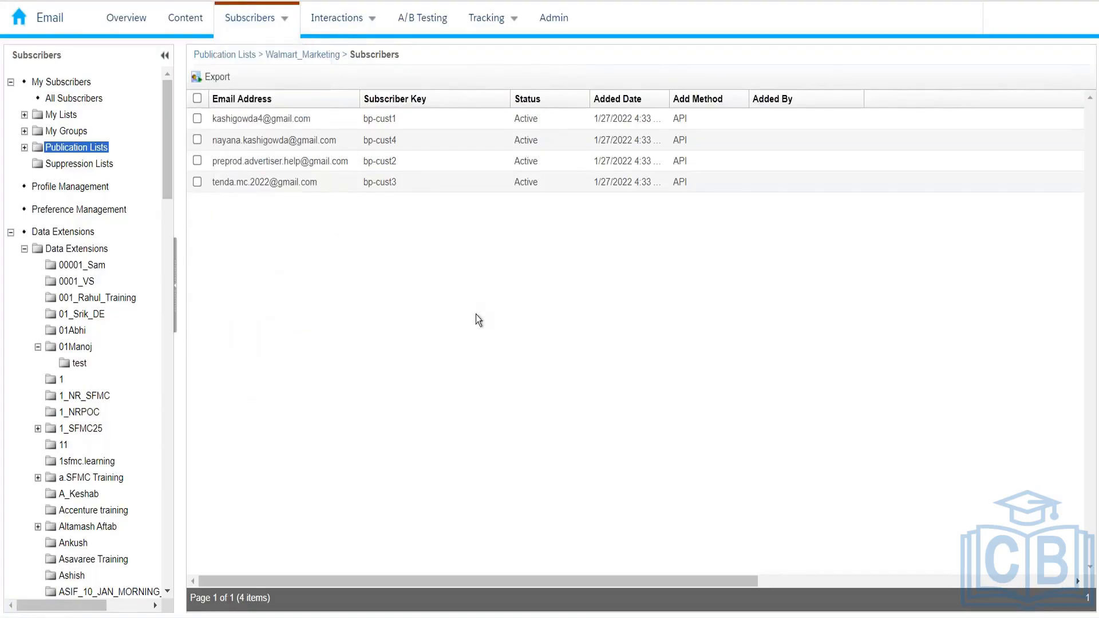
pyautogui.click(290, 57)
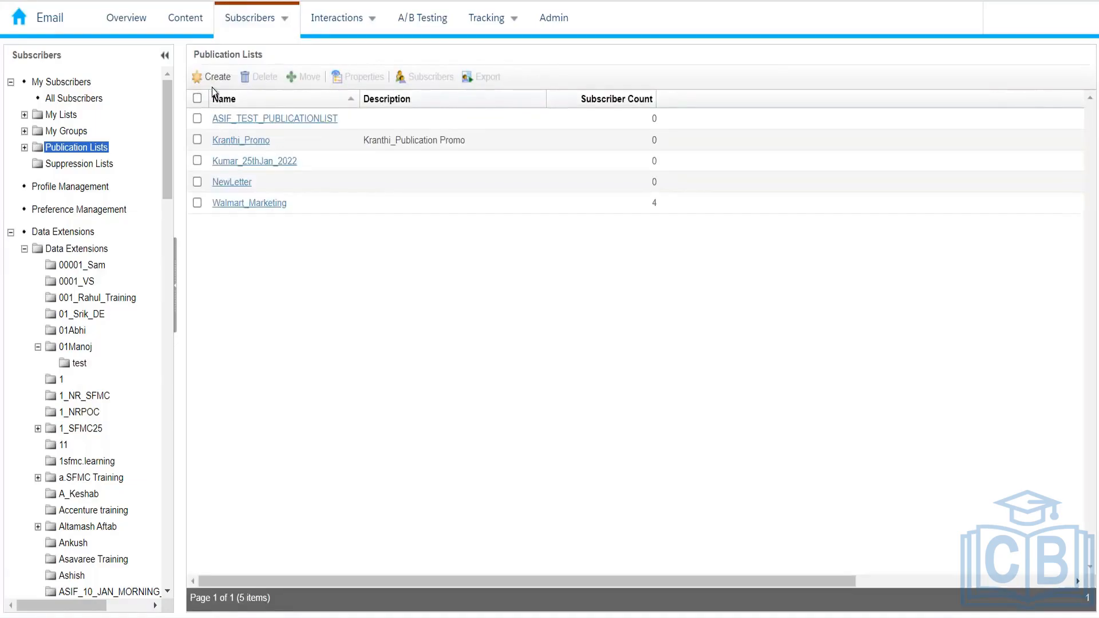
# Create a publication list named 'Commercial', mark it Public, and save it
pyautogui.click(206, 80)
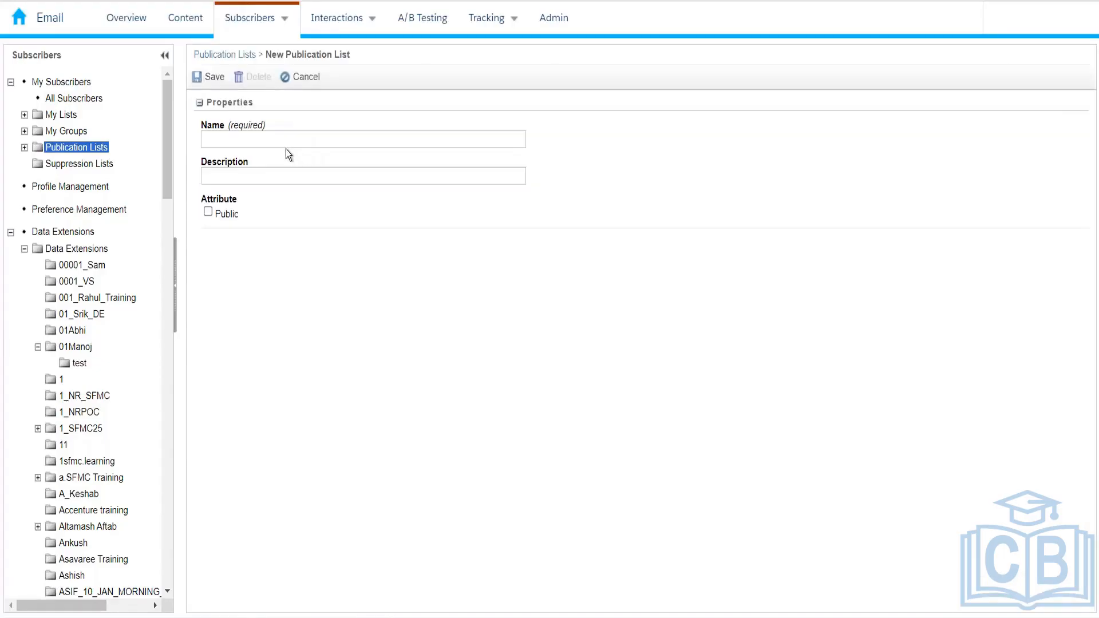
pyautogui.click(269, 143)
pyautogui.write('Commercial')
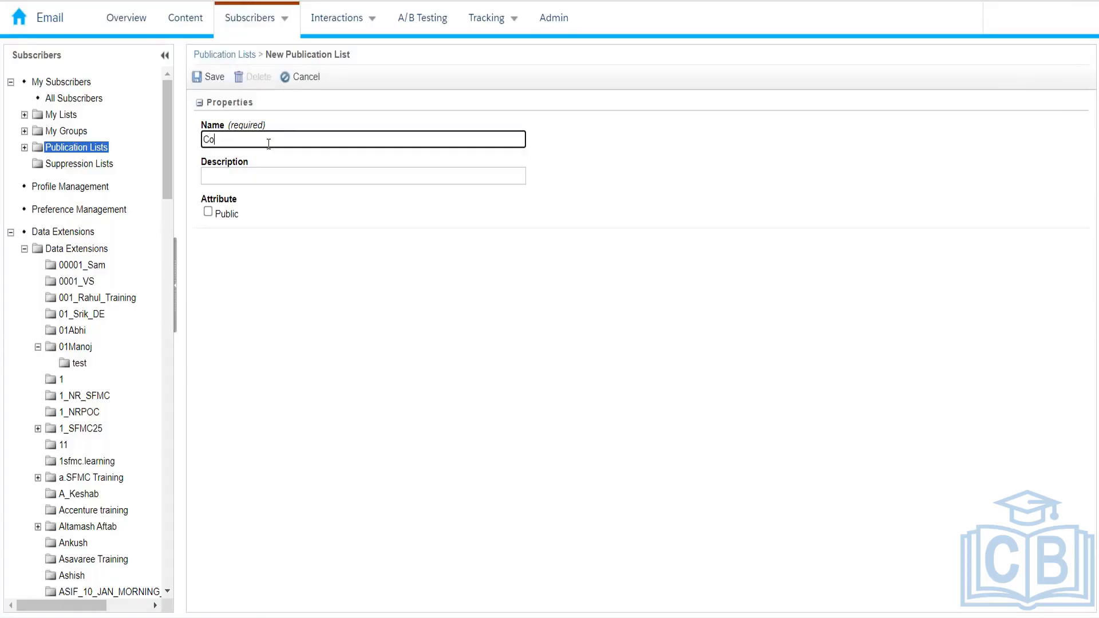
pyautogui.click(210, 214)
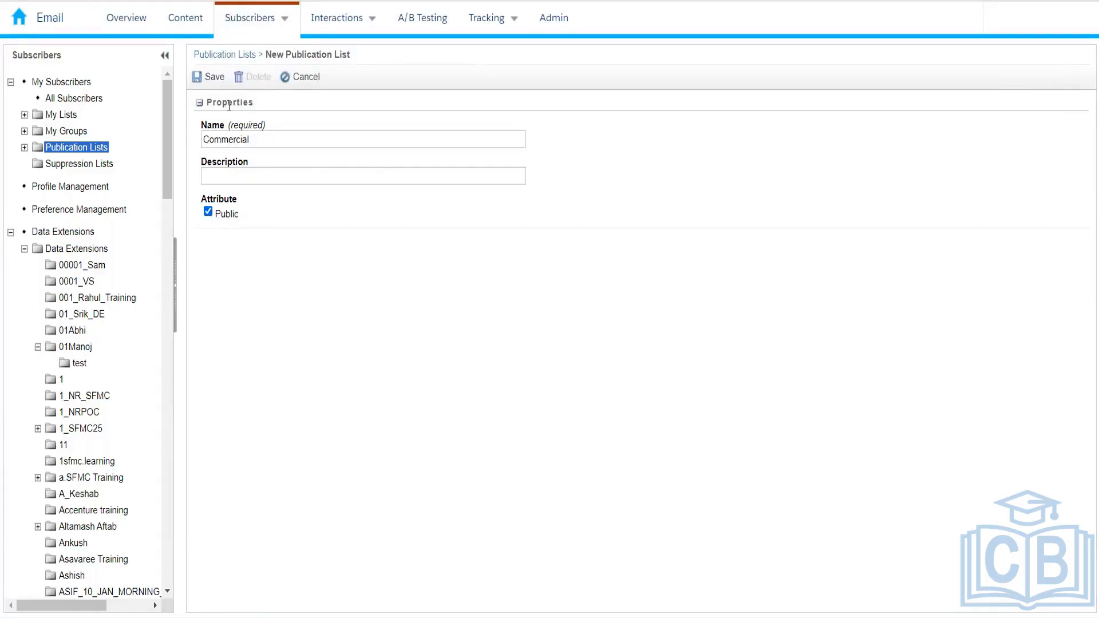
pyautogui.click(215, 76)
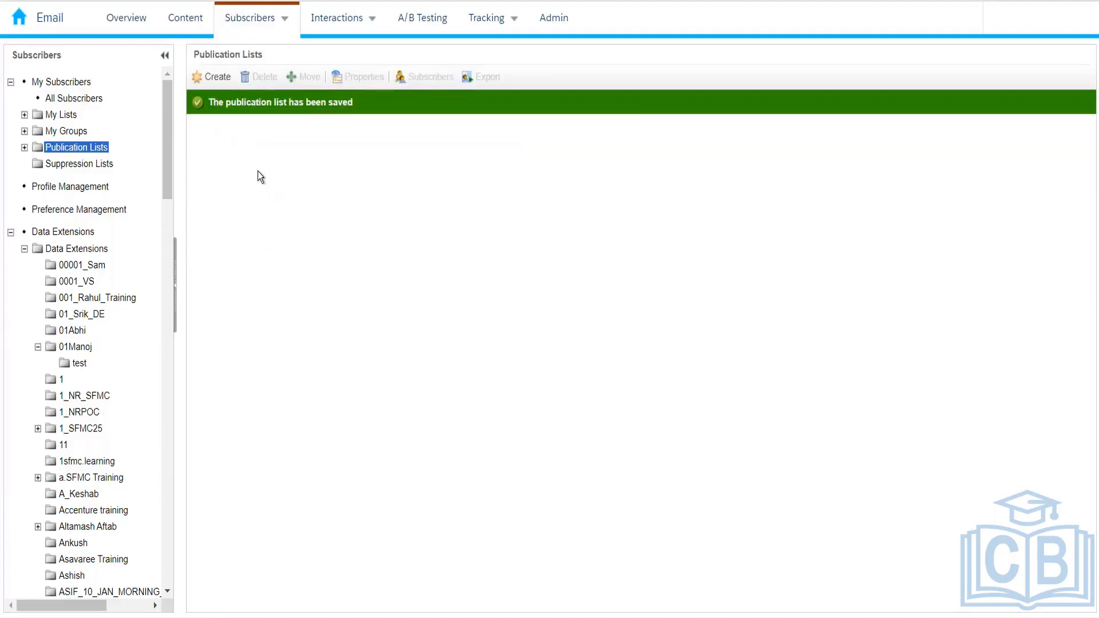
# Check the Commercial row in the six-list Publication Lists grid shows 0 subscribers
pyautogui.moveTo(288, 247); pyautogui.dragTo(210, 142)
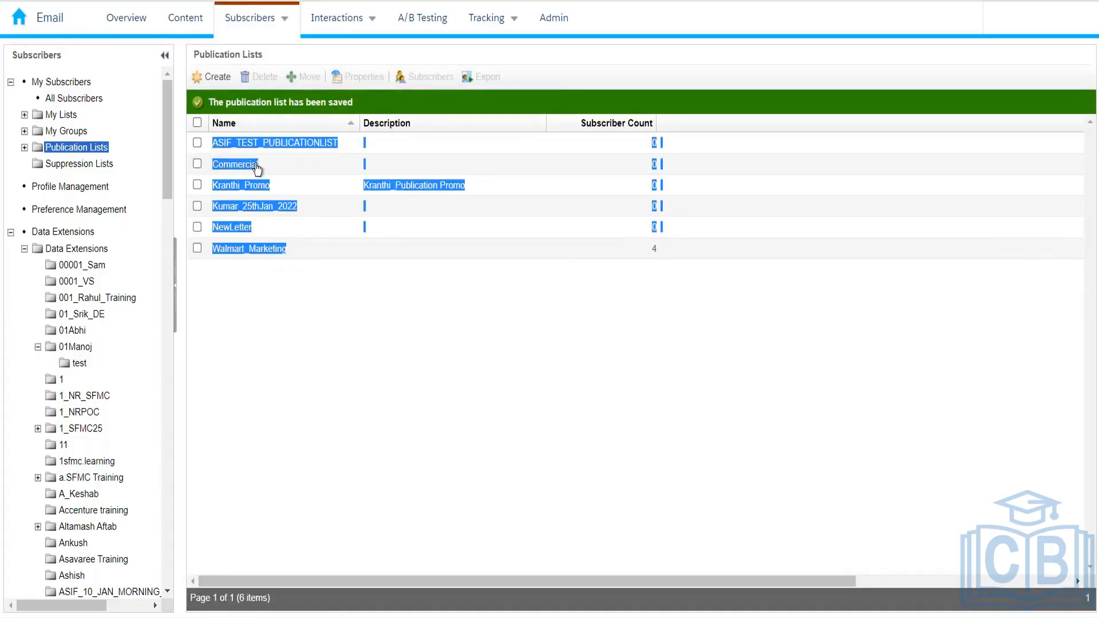
pyautogui.click(298, 296)
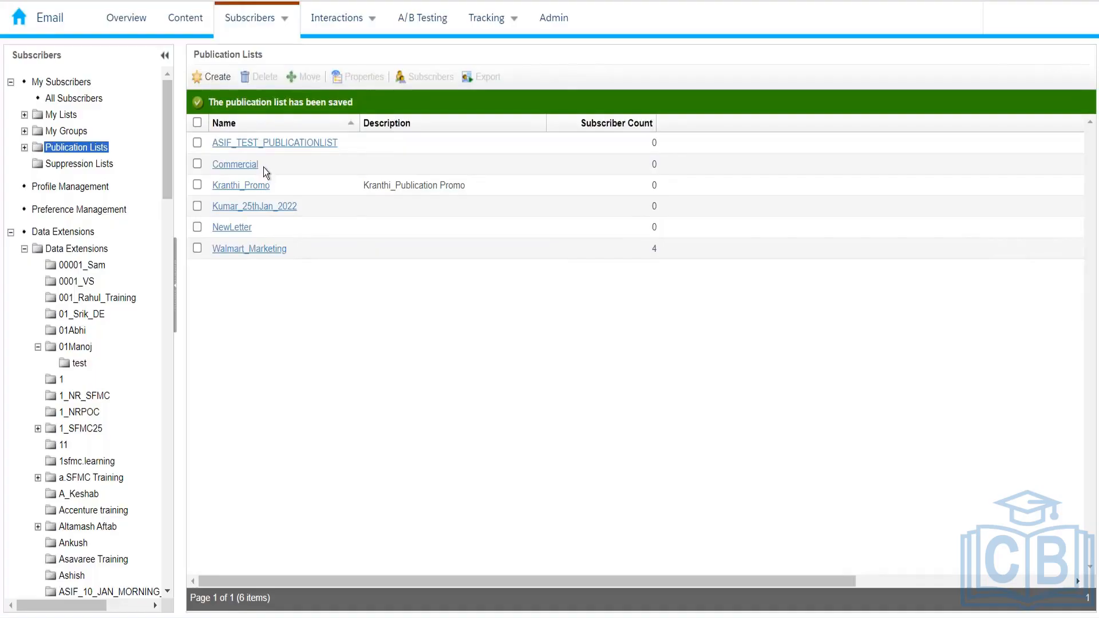
pyautogui.moveTo(263, 167); pyautogui.dragTo(214, 171)
pyautogui.click(197, 165)
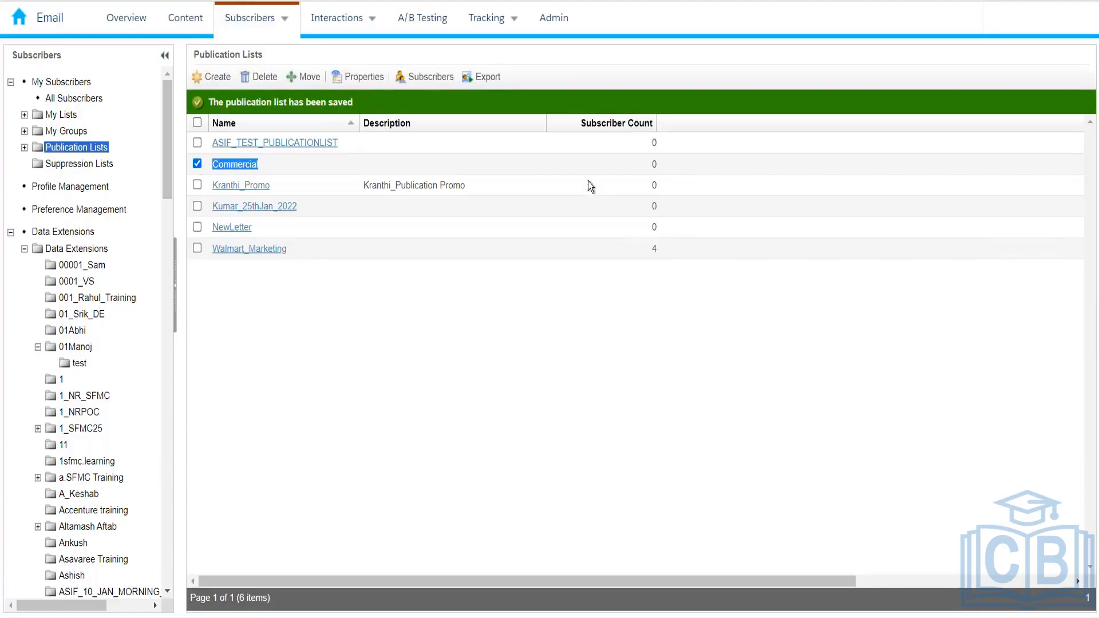
pyautogui.click(639, 167)
pyautogui.click(196, 165)
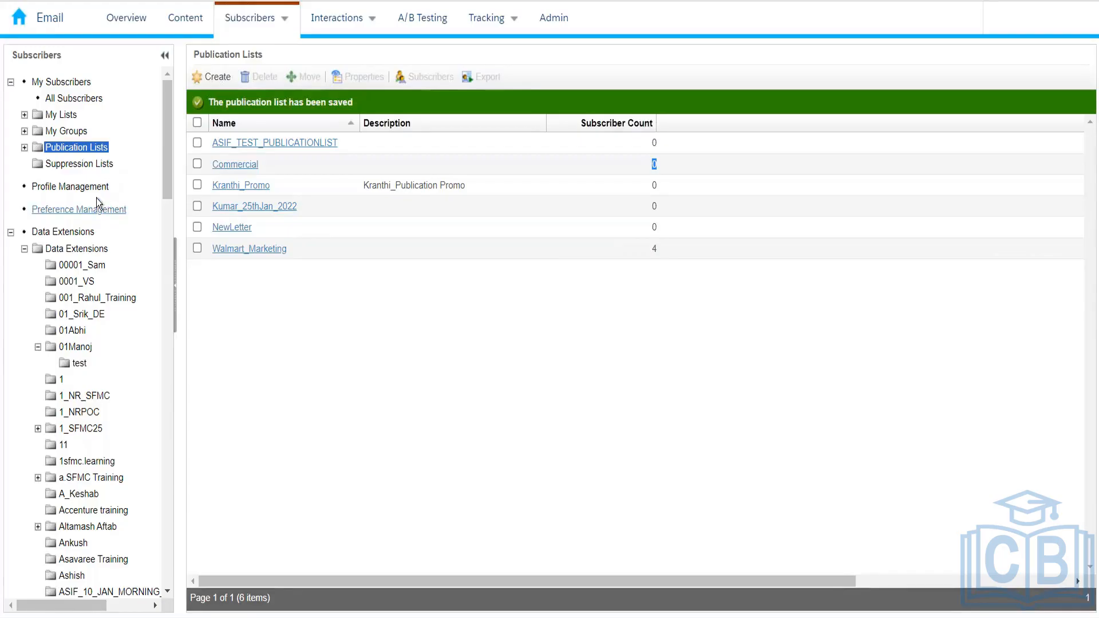
# Go to Profile Management and launch the Profile Center preview window
pyautogui.click(70, 187)
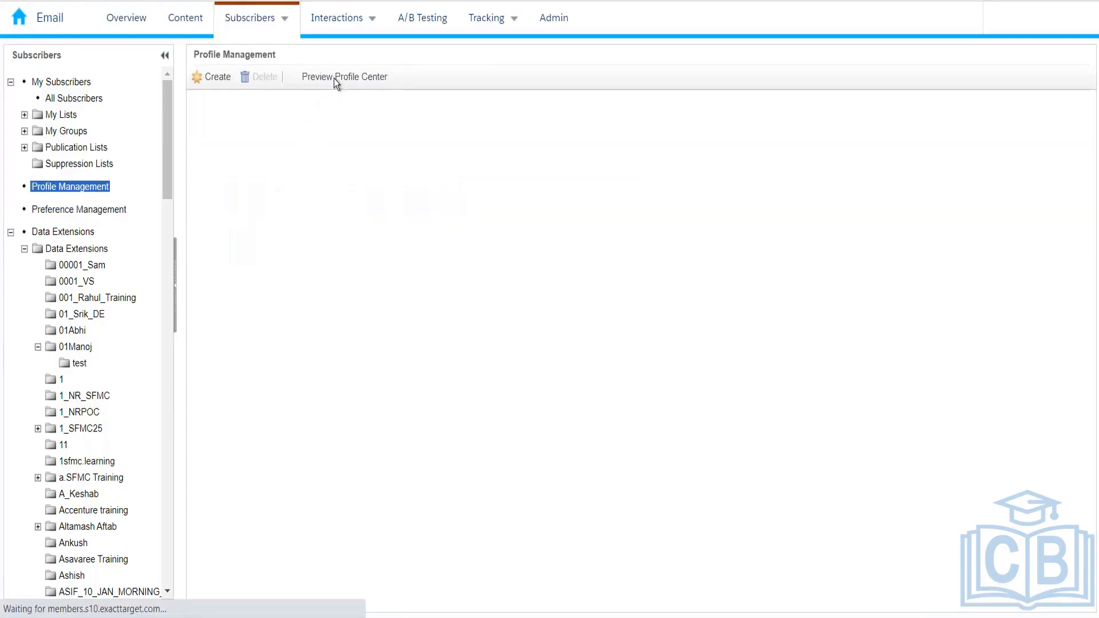
pyautogui.click(334, 78)
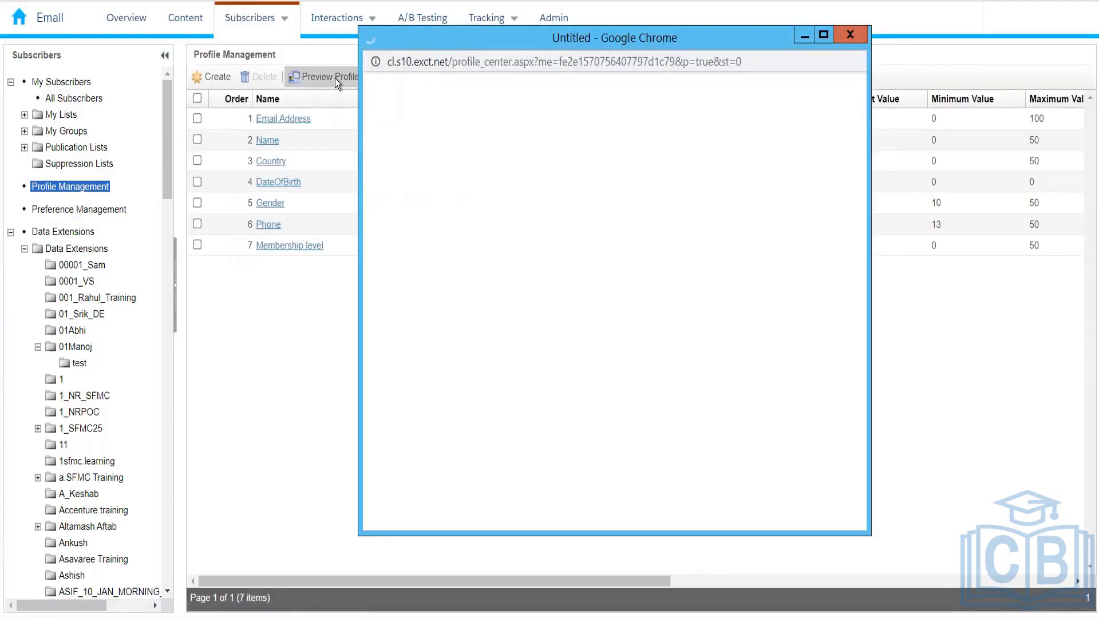
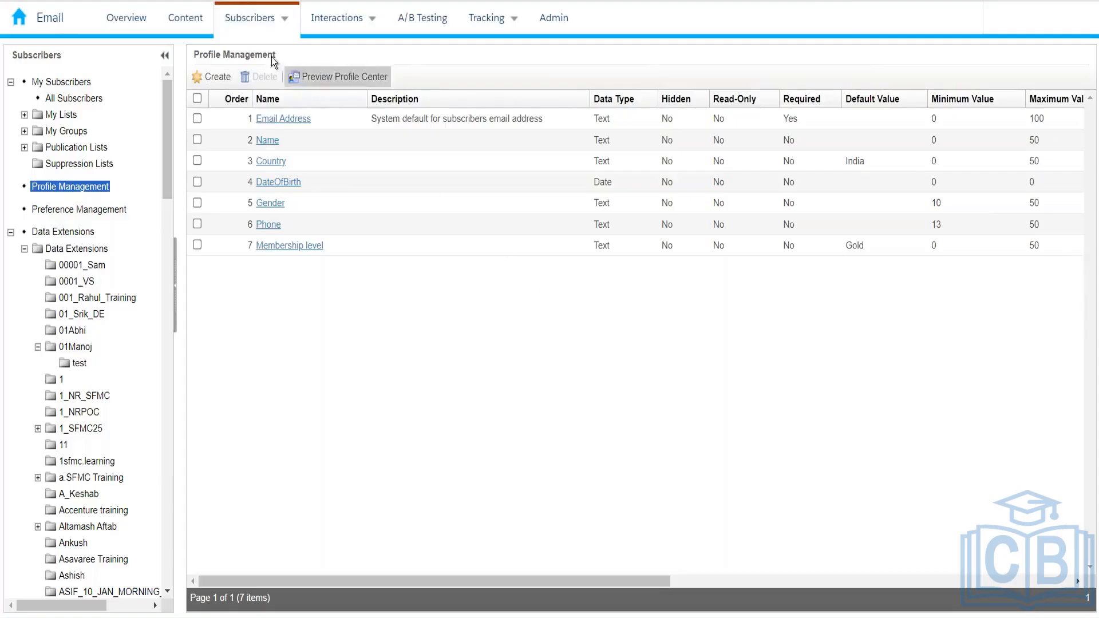
# Show the Subscribers tab's drop-down of subscriber sections from the Profile Management attributes page
pyautogui.moveTo(260, 35)
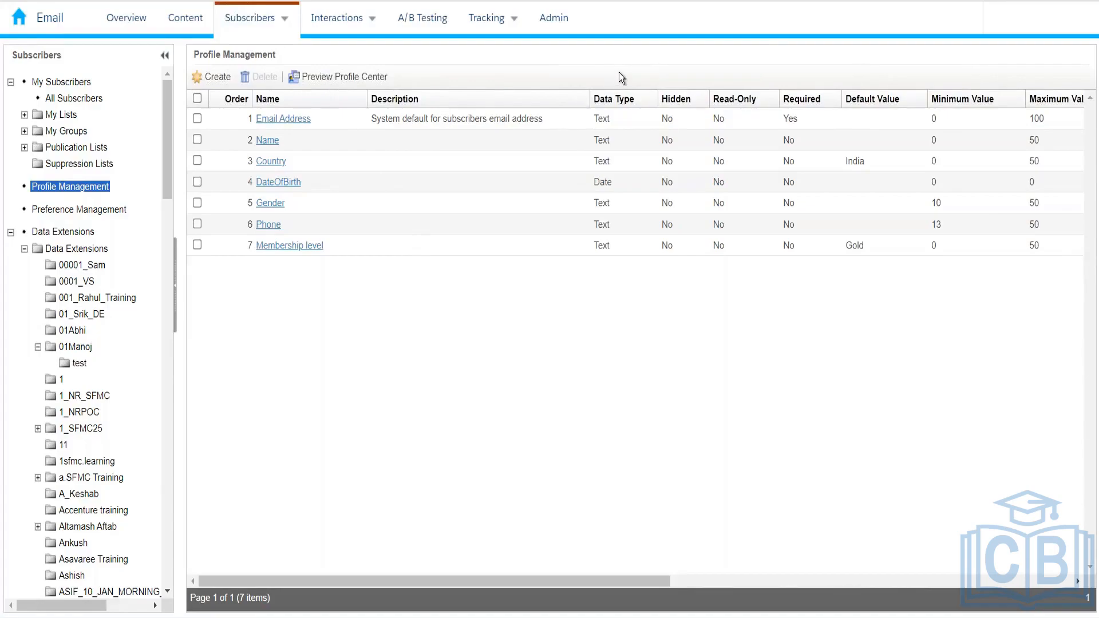
pyautogui.moveTo(292, 26)
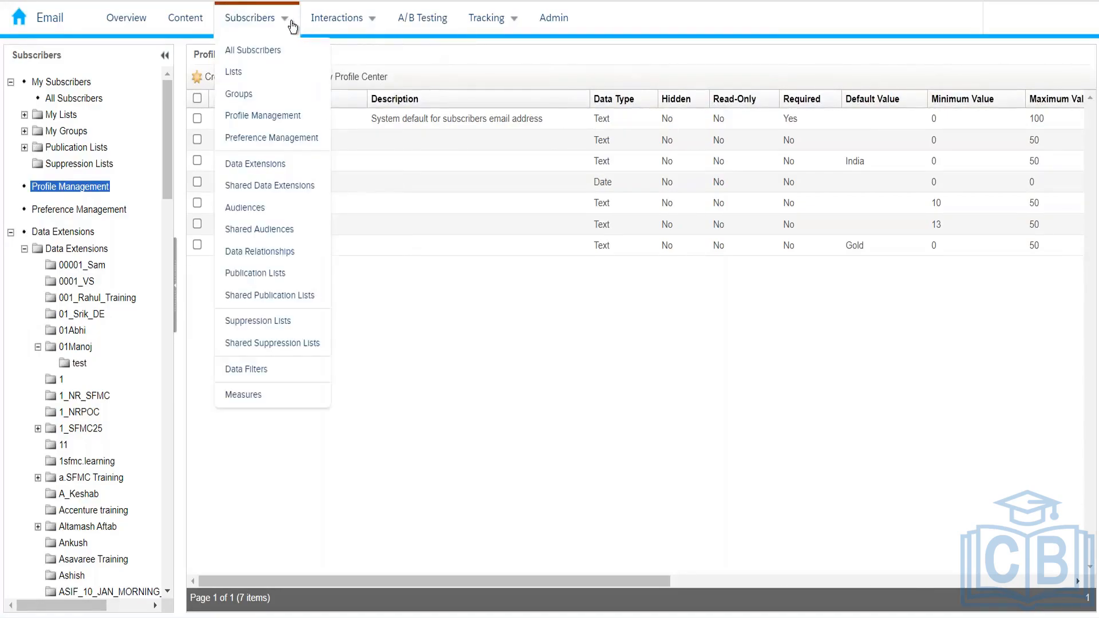
# Open All Subscribers (email, status, subscriber key), with Excel workbook Book1 open alongside
pyautogui.click(278, 51)
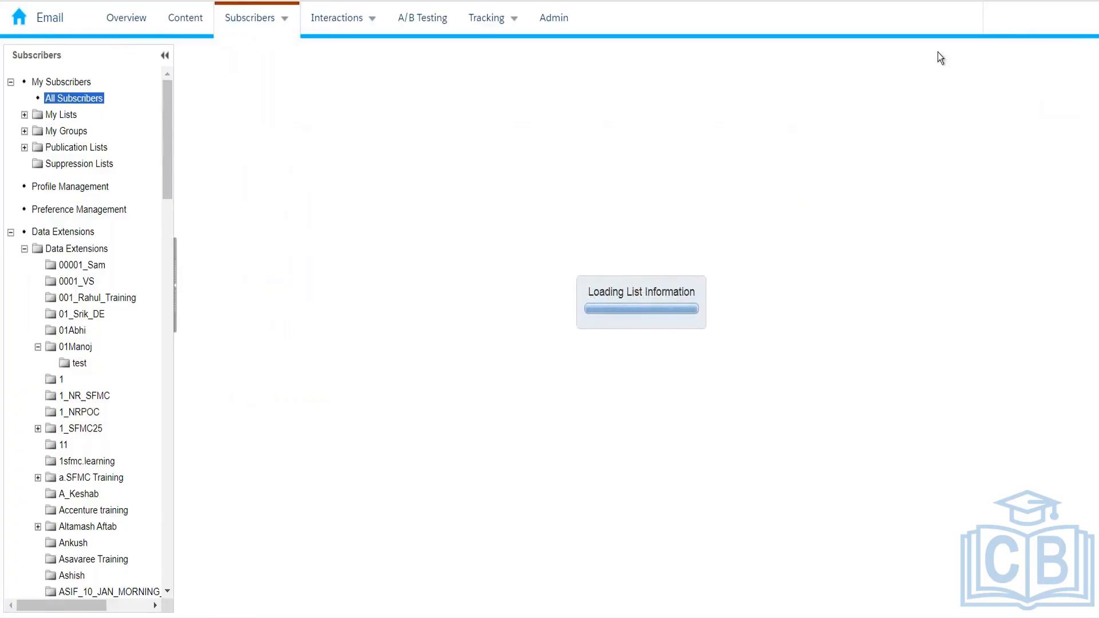
pyautogui.moveTo(953, 31)
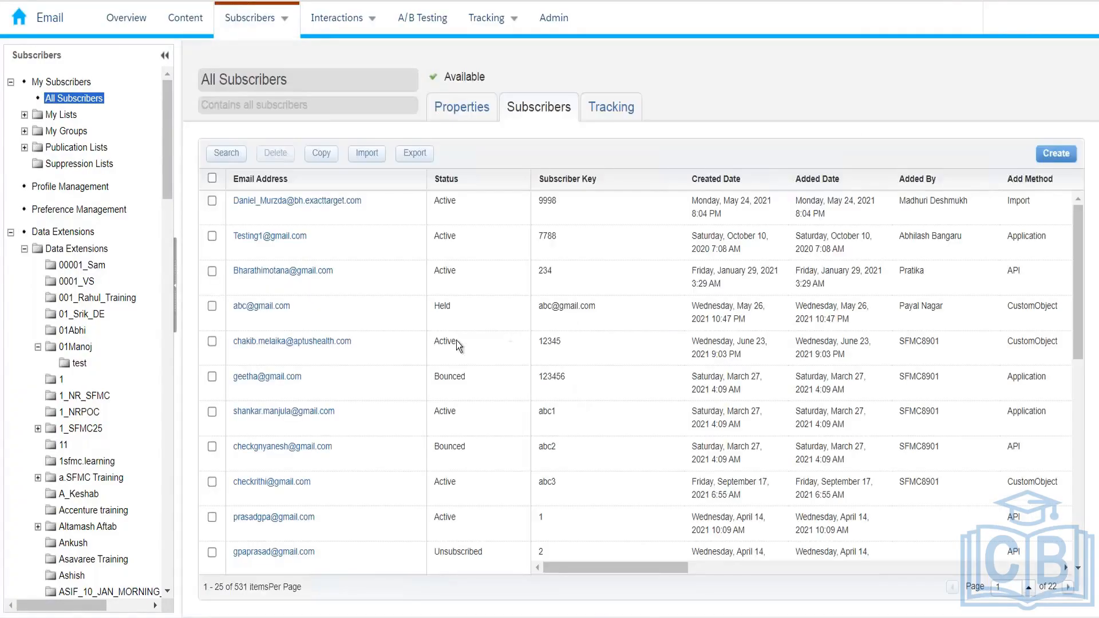
pyautogui.click(266, 383)
pyautogui.moveTo(286, 20)
# In Excel's Sheet1, widen column D and enter 50 in D6 for child business 1
pyautogui.hotkey('alt', 'Tab')
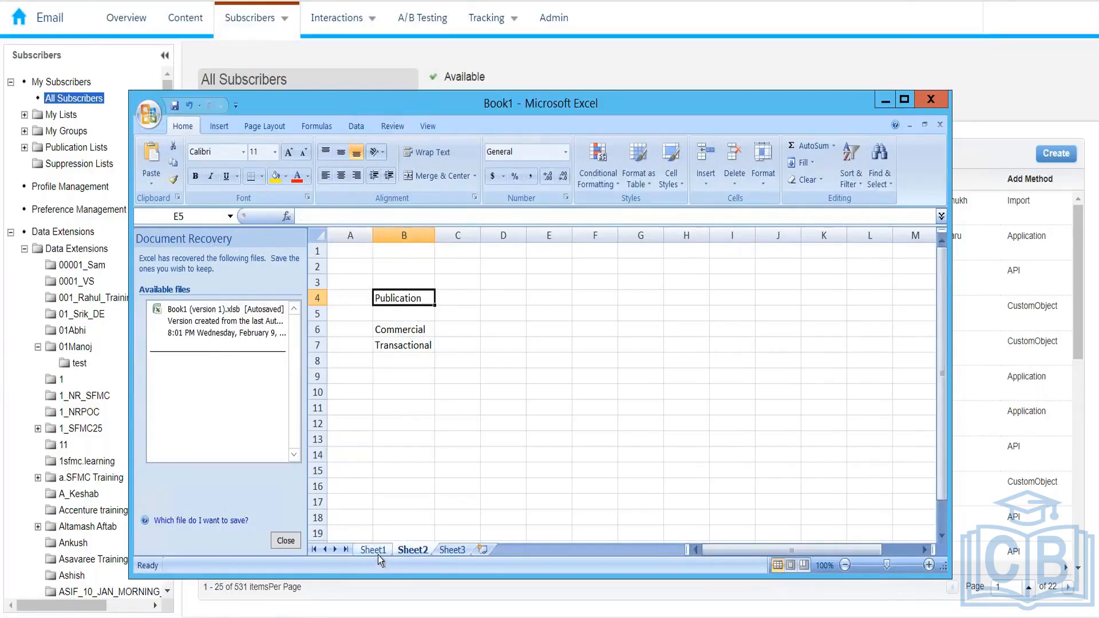
pyautogui.click(378, 552)
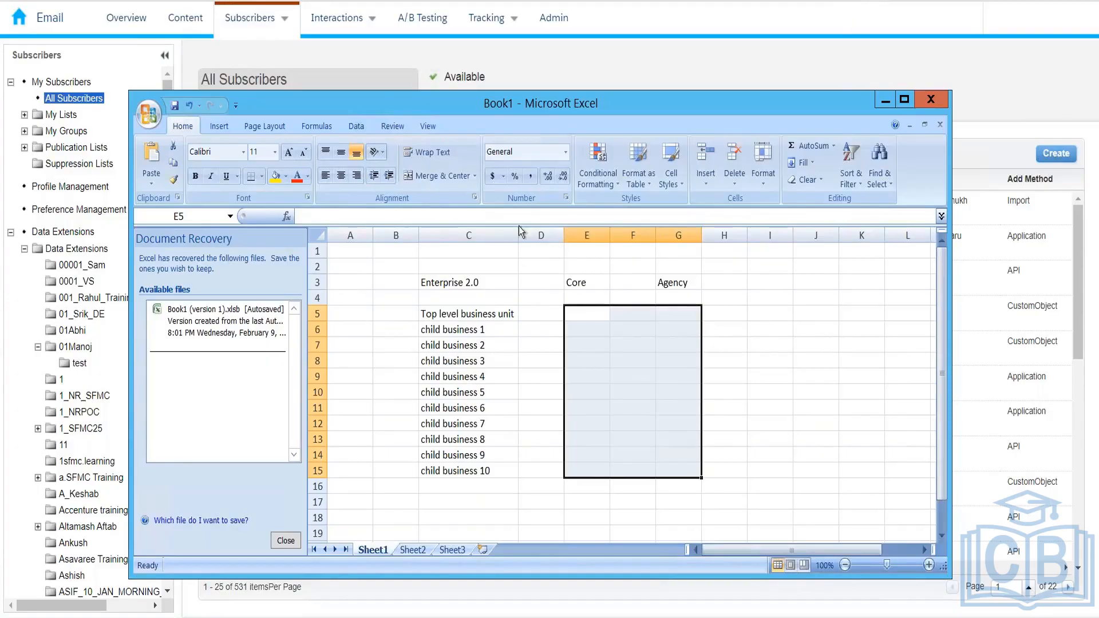
pyautogui.click(554, 240)
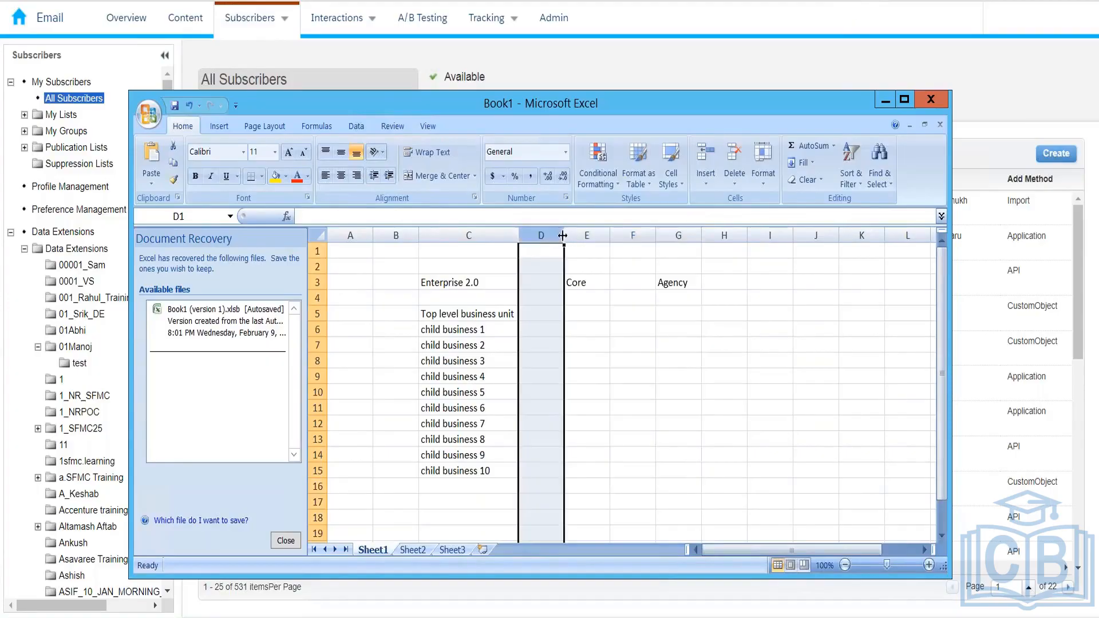
pyautogui.moveTo(564, 238); pyautogui.dragTo(704, 241)
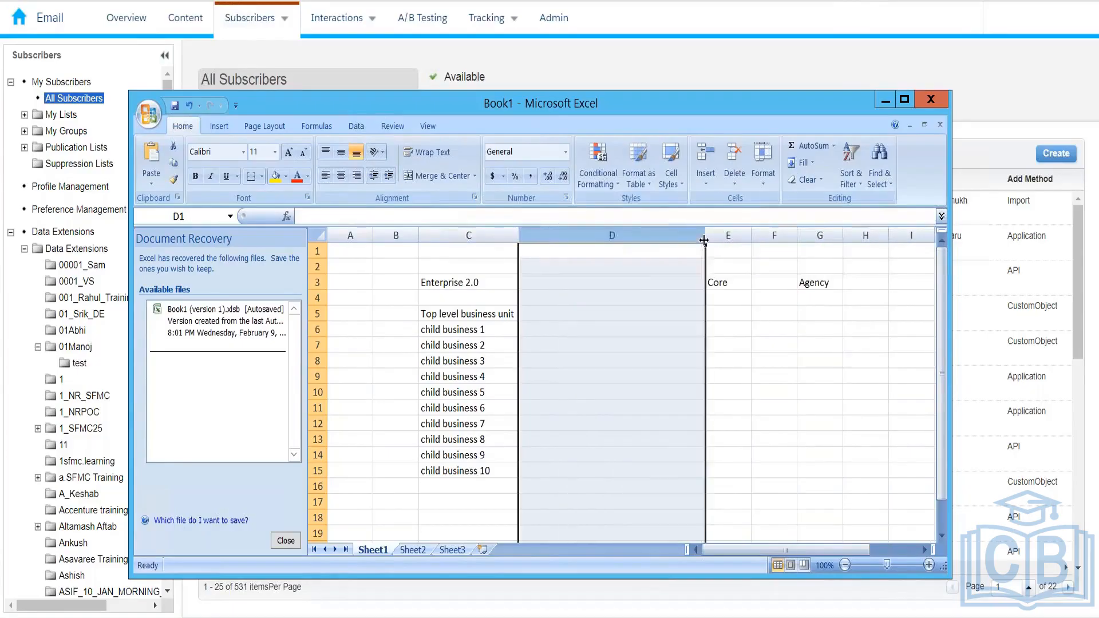
pyautogui.click(536, 331)
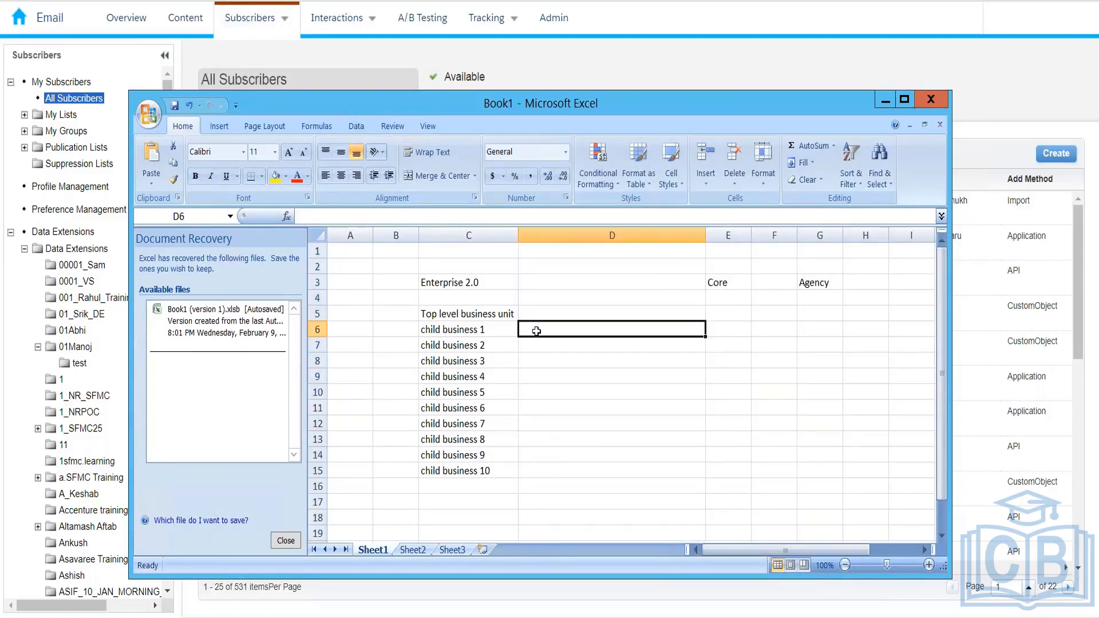
pyautogui.write('50')
pyautogui.press('Return')
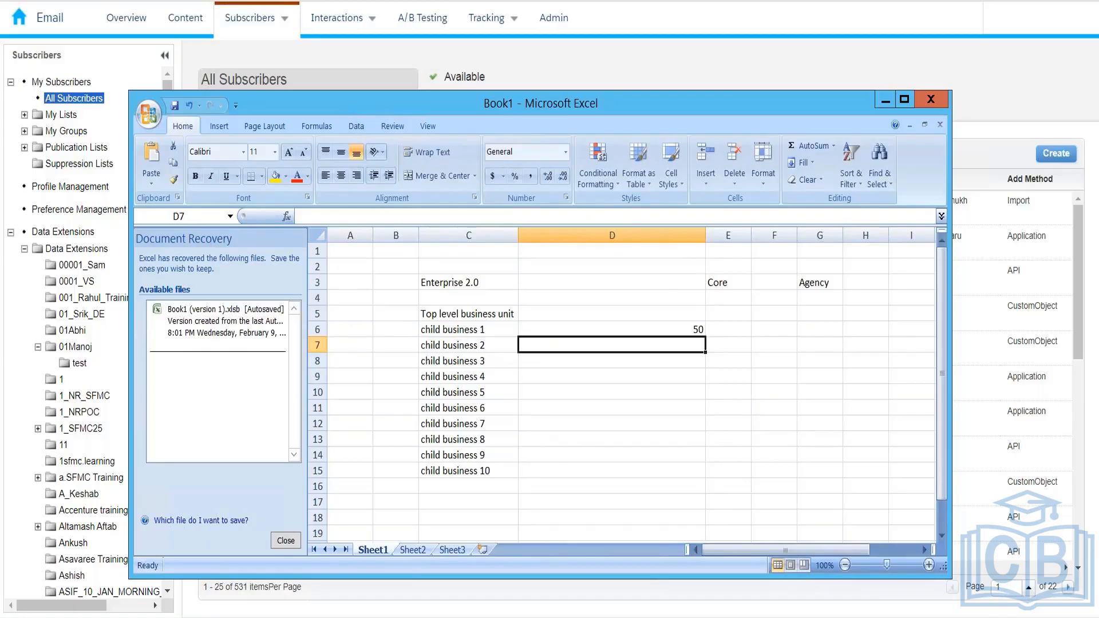
# Put =RANDBETWEEN(100,500) in D7, fill it down to D15, and copy D6:D15
pyautogui.write('=ra')
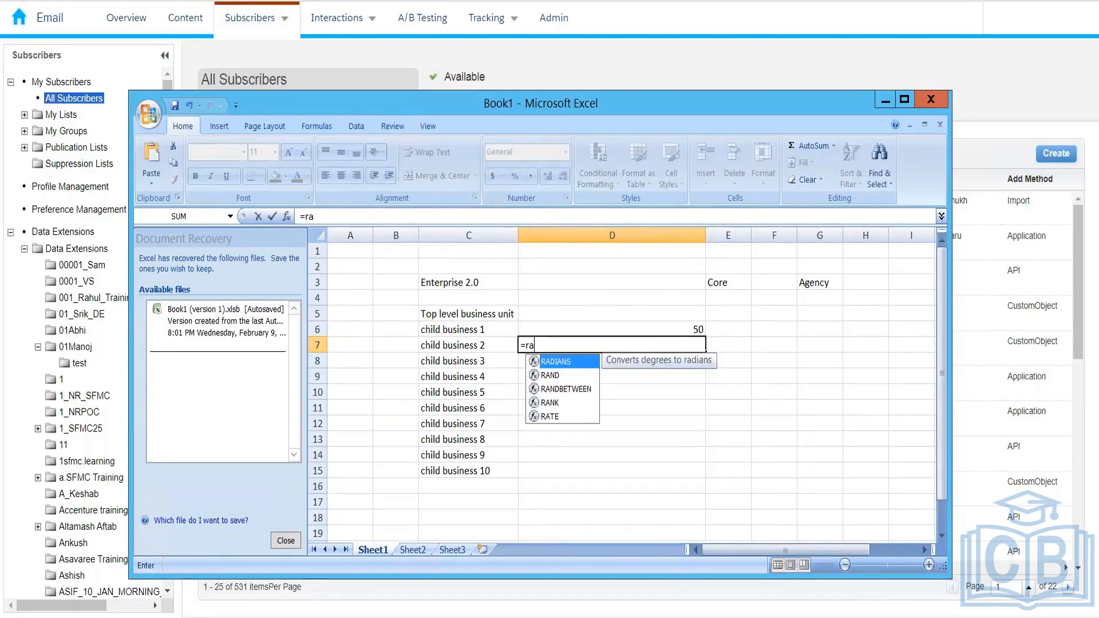
pyautogui.press('Down')
pyautogui.press('Down')
pyautogui.press('Tab')
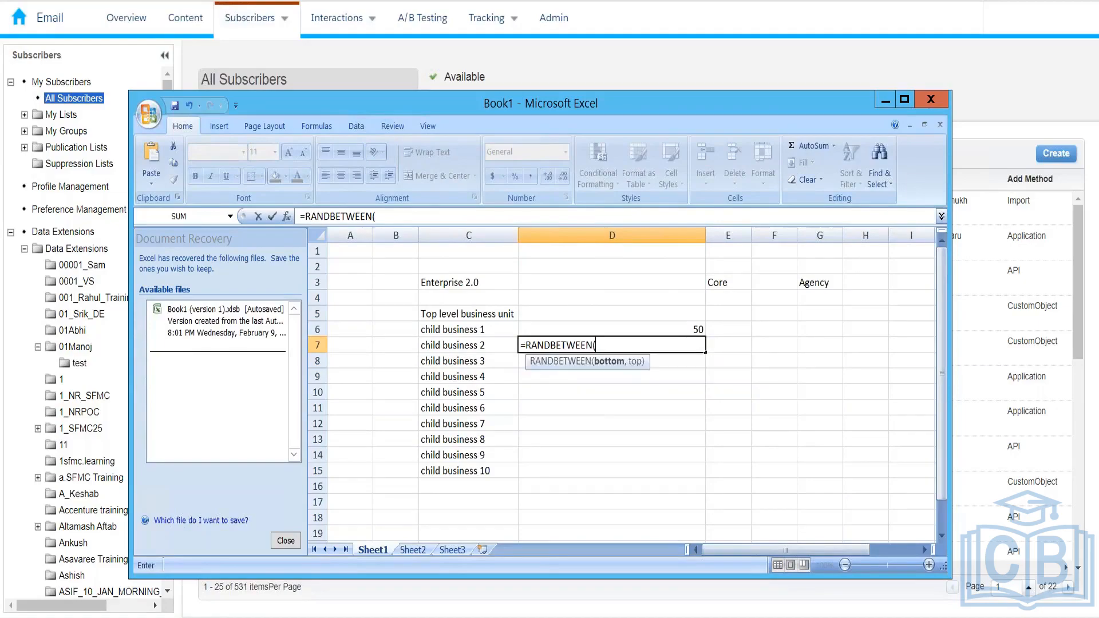
pyautogui.write('100,')
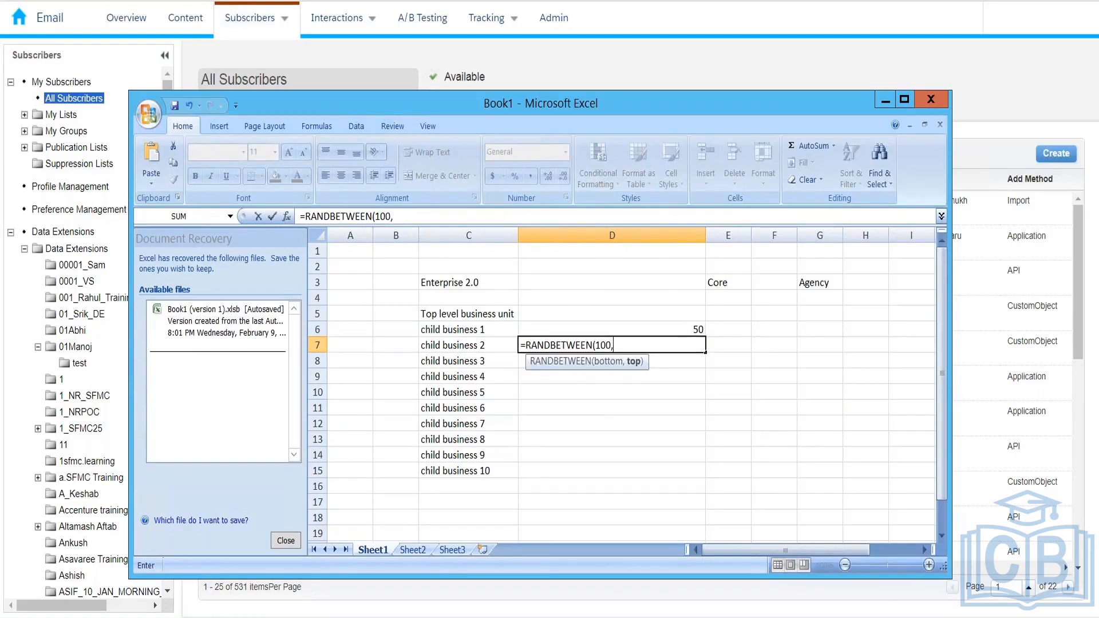
pyautogui.write('500')
pyautogui.press('Return')
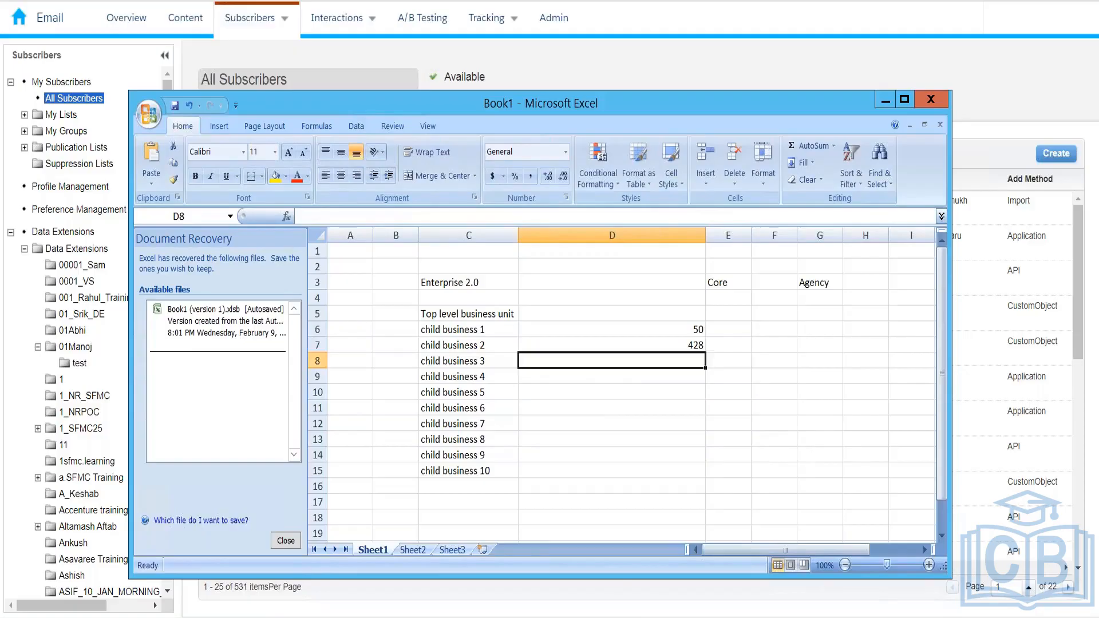
pyautogui.press('Left')
pyautogui.hotkey('ctrl', 'Down')
pyautogui.press('Right')
pyautogui.hotkey('ctrl', 'shift', 'Up')
pyautogui.hotkey('ctrl', 'd')
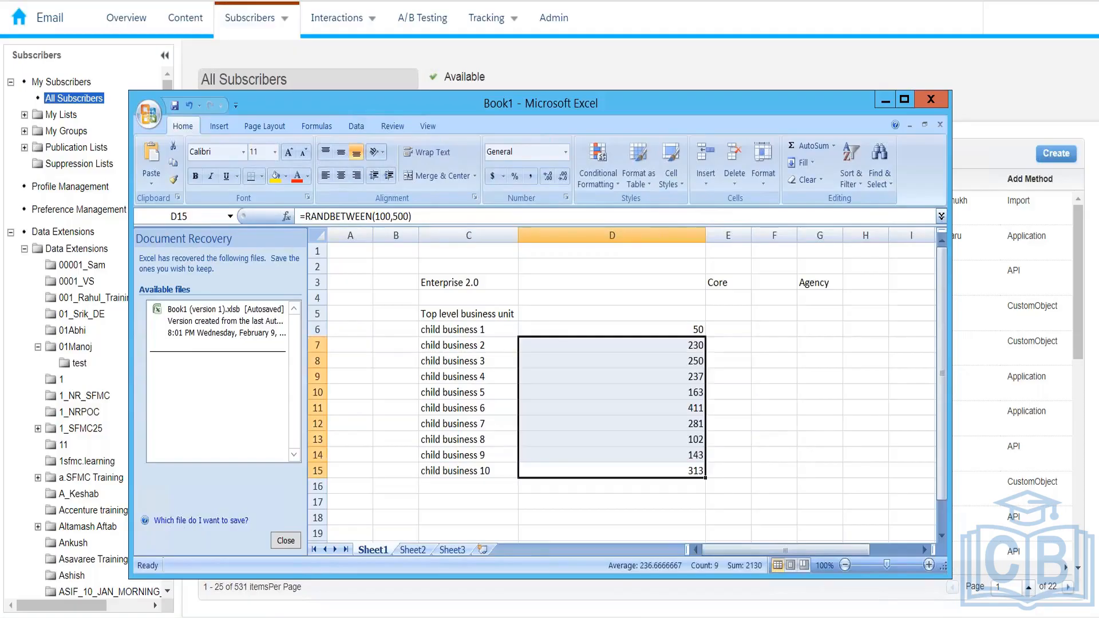
pyautogui.press('Up')
pyautogui.press('Up')
pyautogui.press('Up')
pyautogui.press('Up')
pyautogui.press('Up')
pyautogui.press('Up')
pyautogui.press('Up')
pyautogui.press('Up')
pyautogui.press('Up')
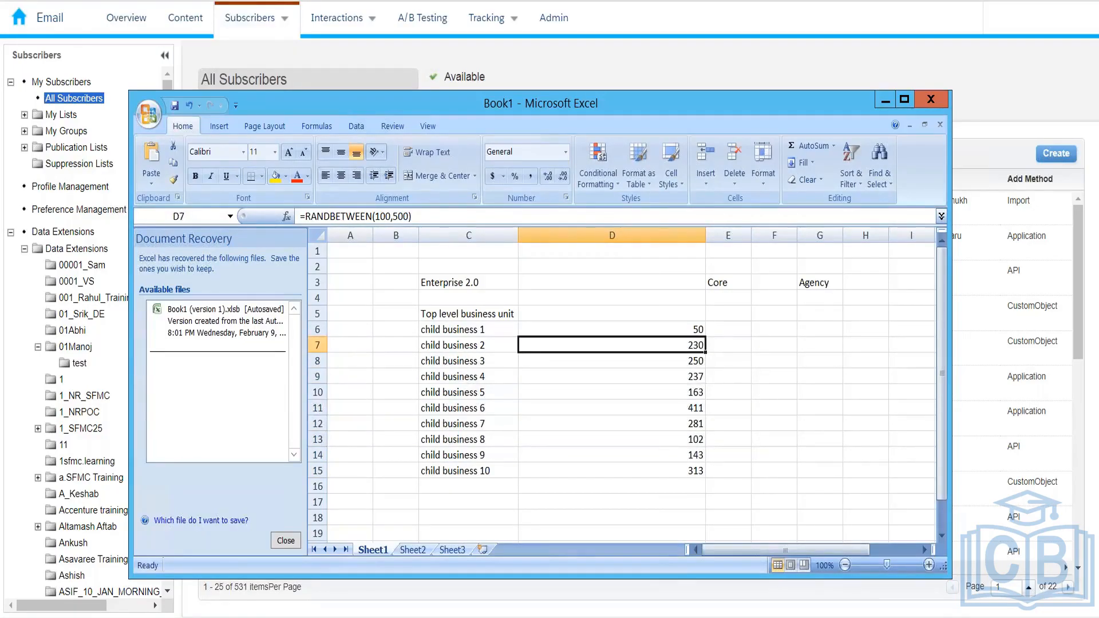
pyautogui.hotkey('ctrl', 'shift', 'Down')
pyautogui.hotkey('ctrl', 'c')
pyautogui.press('Up')
pyautogui.press('Down')
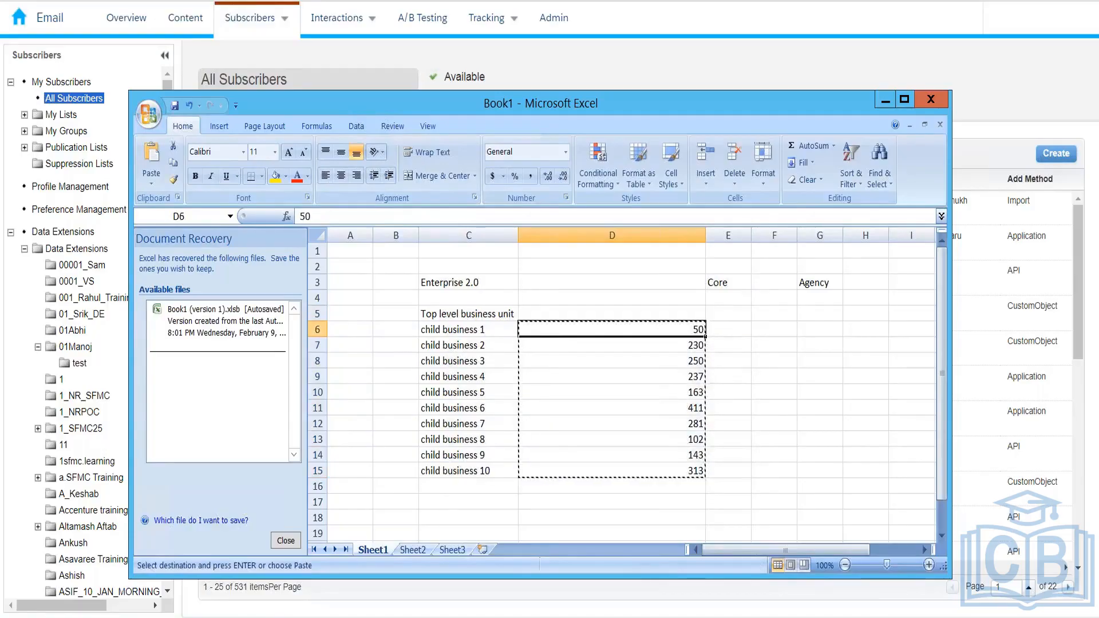
pyautogui.rightClick(610, 328)
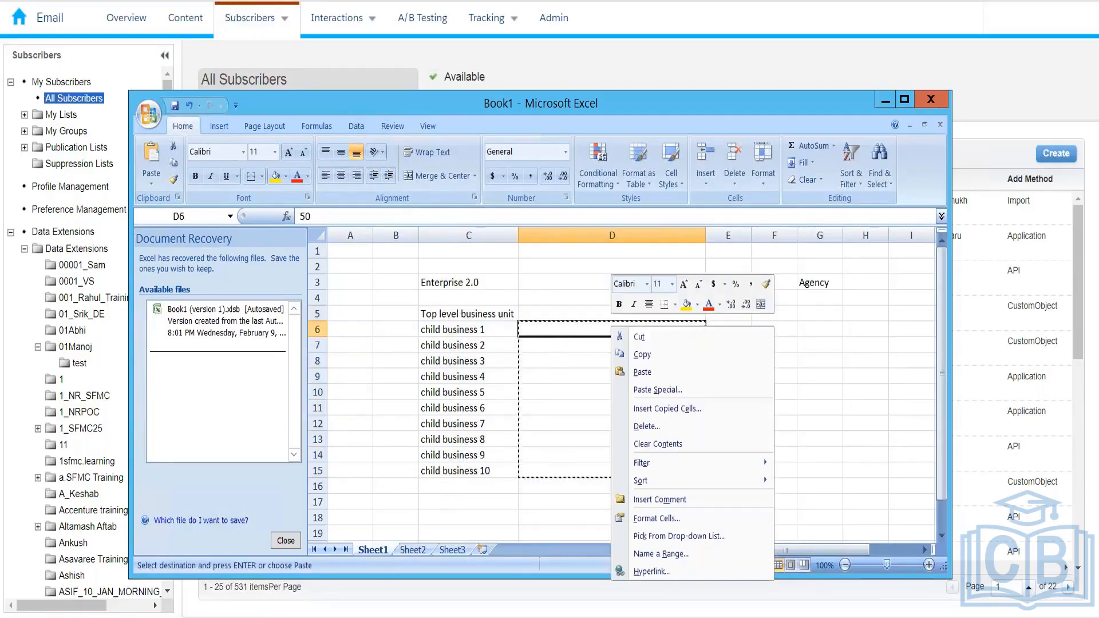
pyautogui.click(659, 392)
pyautogui.click(549, 329)
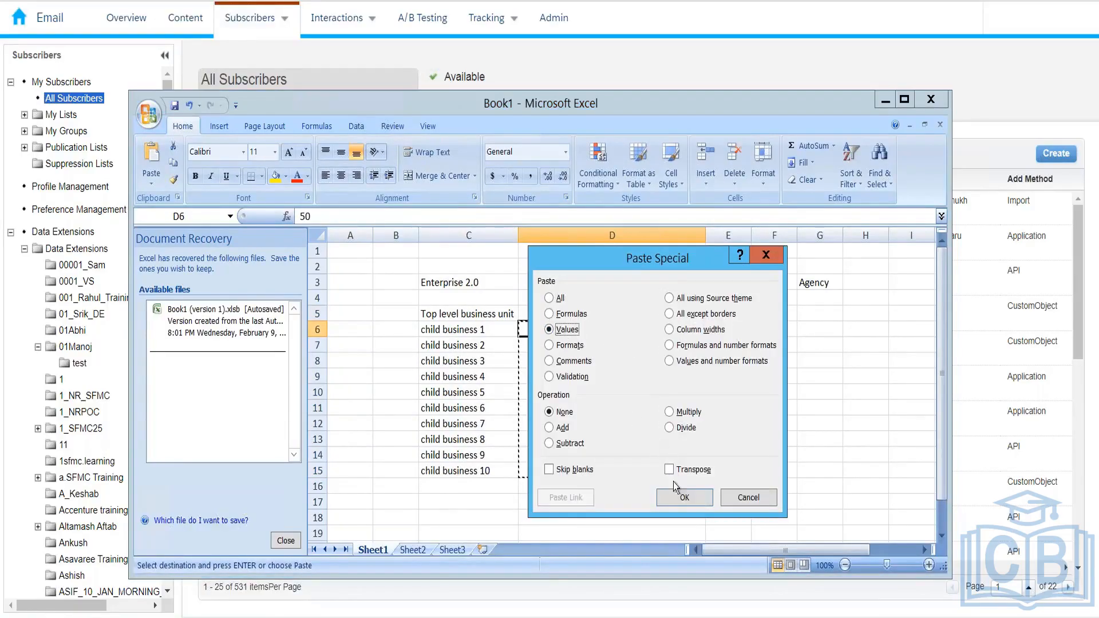
pyautogui.click(682, 496)
pyautogui.click(650, 309)
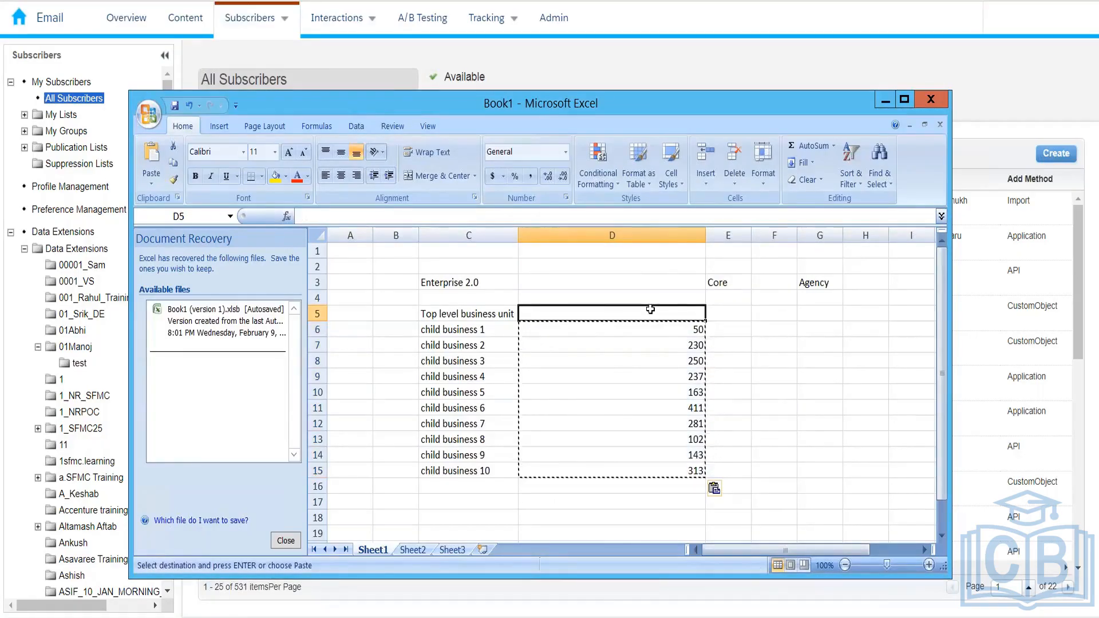
pyautogui.write('=sum')
pyautogui.press('Tab')
pyautogui.moveTo(629, 329); pyautogui.dragTo(695, 472)
pyautogui.press('Return')
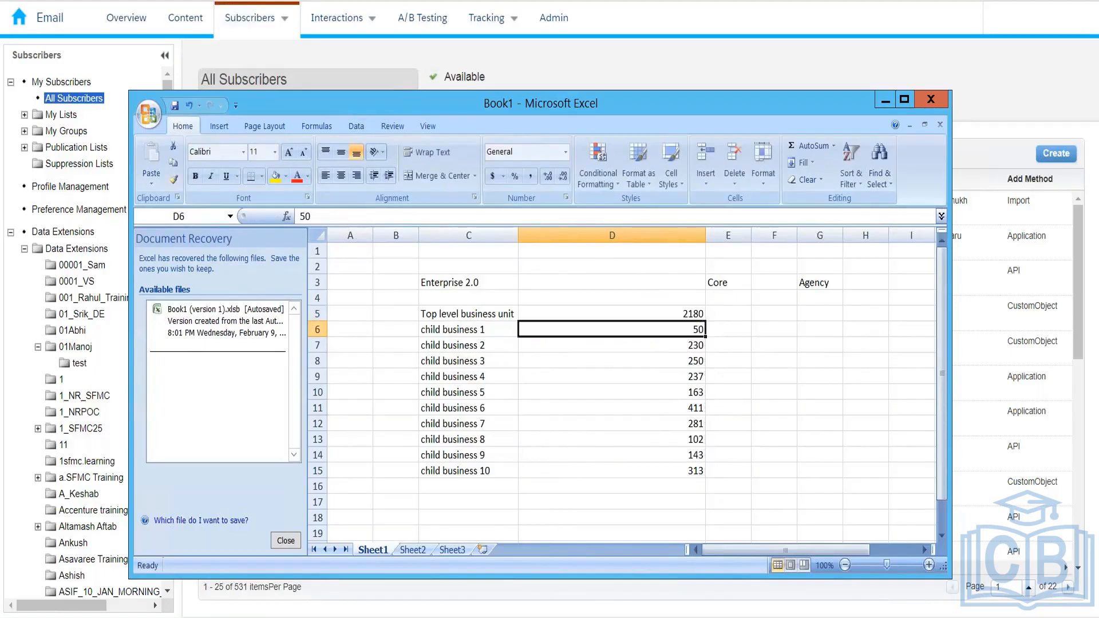
pyautogui.press('Up')
pyautogui.press('Left')
pyautogui.press('Right')
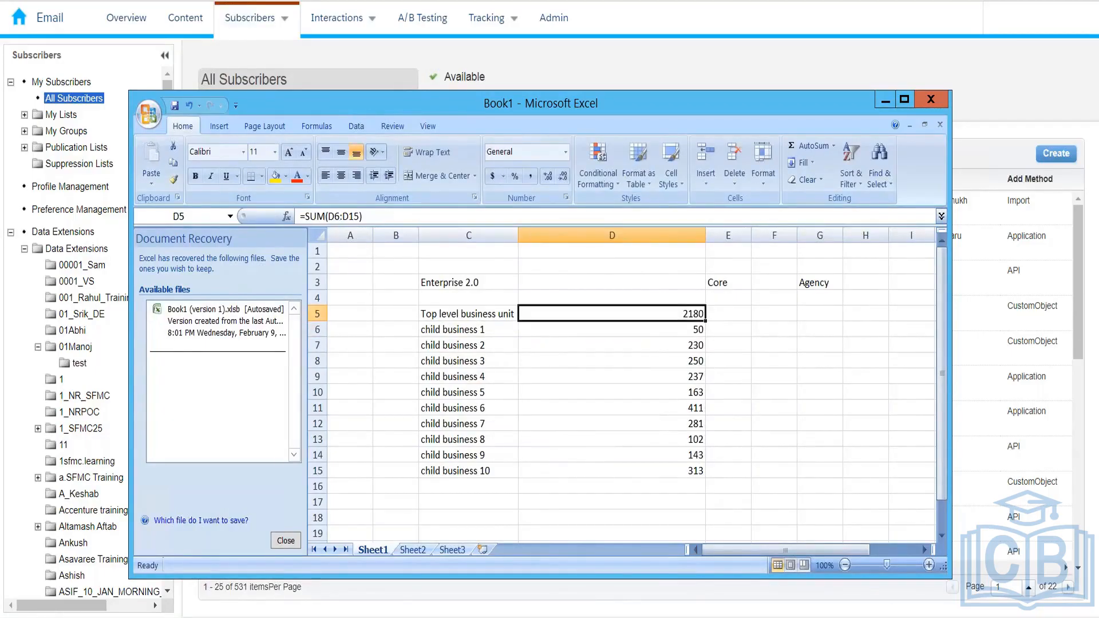
pyautogui.press('Left')
pyautogui.press('Right')
pyautogui.press('Left')
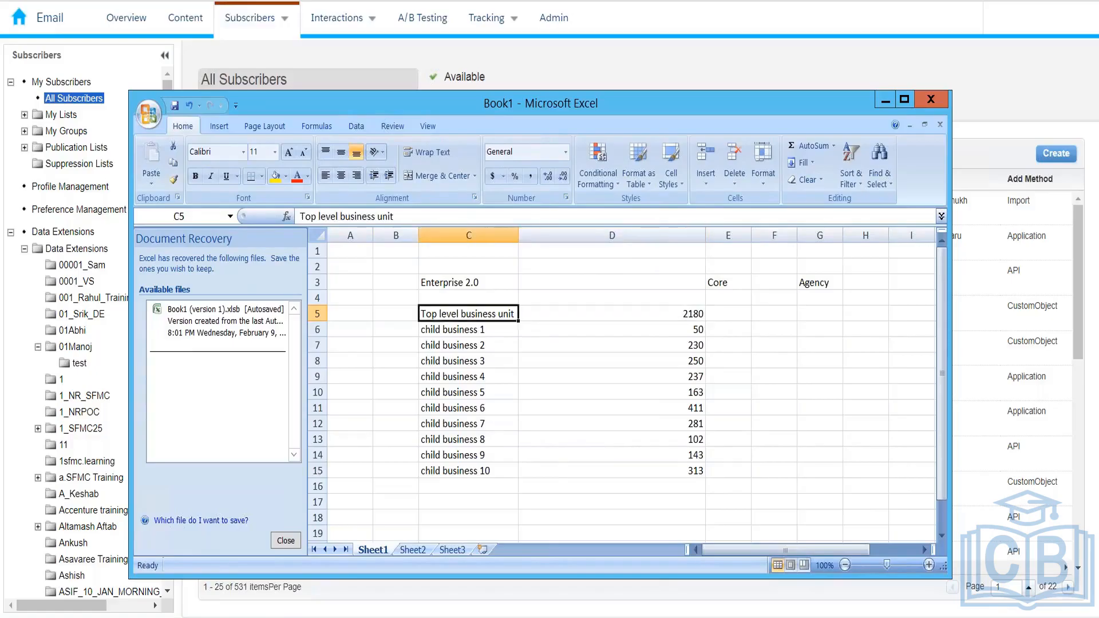
pyautogui.press('Right')
pyautogui.press('Down')
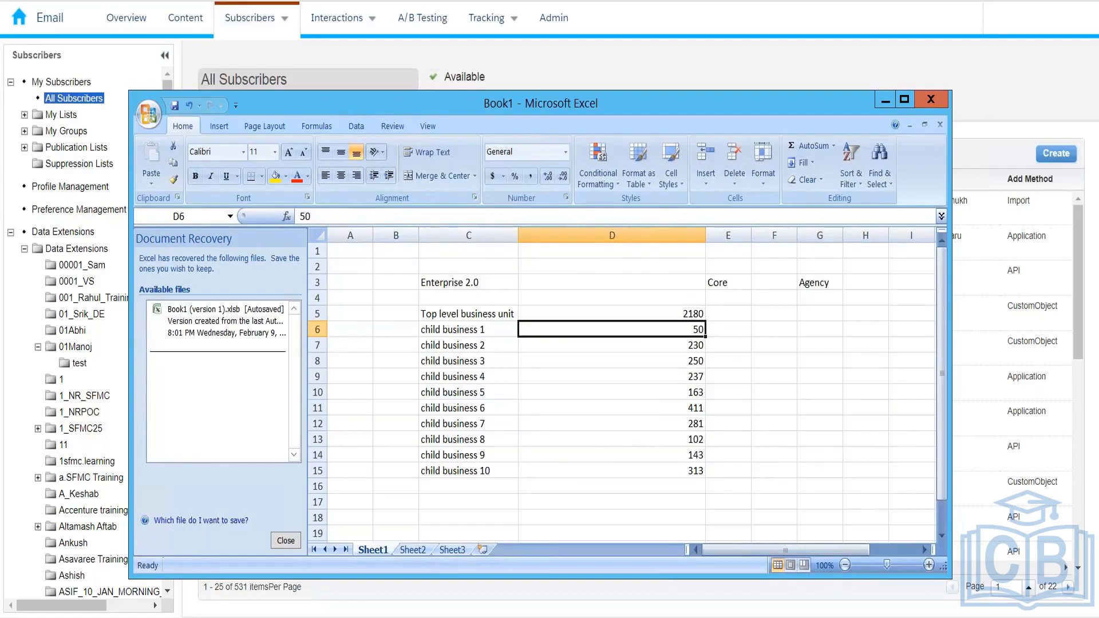
pyautogui.hotkey('shift', 'Down')
pyautogui.hotkey('shift', 'Down')
pyautogui.hotkey('shift', 'Down')
pyautogui.hotkey('shift', 'Down')
pyautogui.hotkey('shift', 'Down')
pyautogui.hotkey('shift', 'Down')
pyautogui.hotkey('shift', 'Down')
pyautogui.hotkey('shift', 'Down')
pyautogui.hotkey('shift', 'Down')
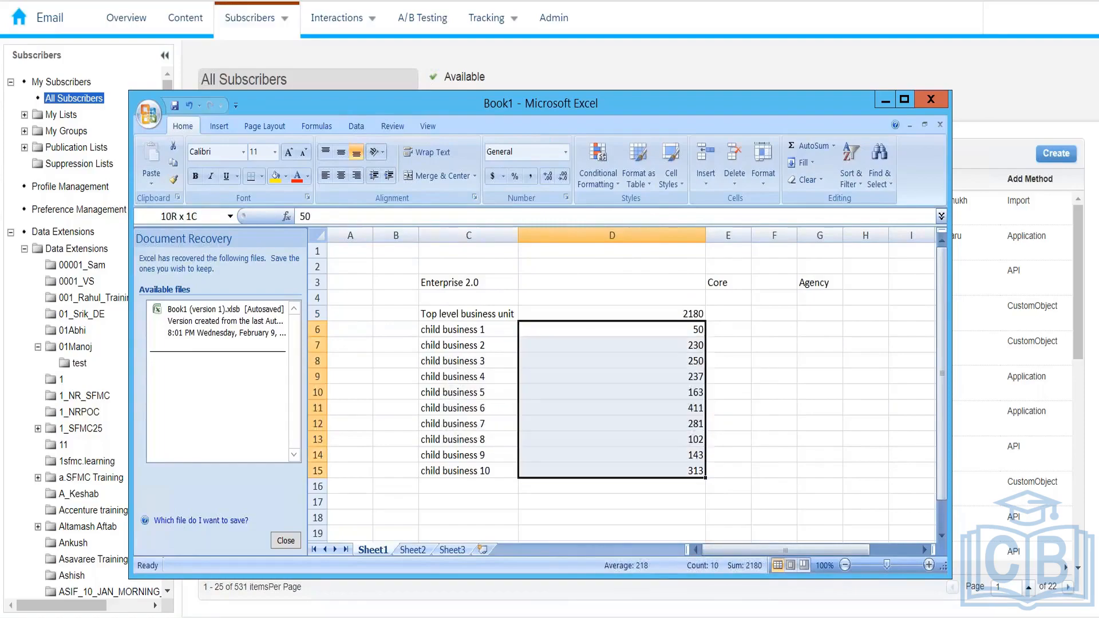
pyautogui.press('Up')
pyautogui.press('Up')
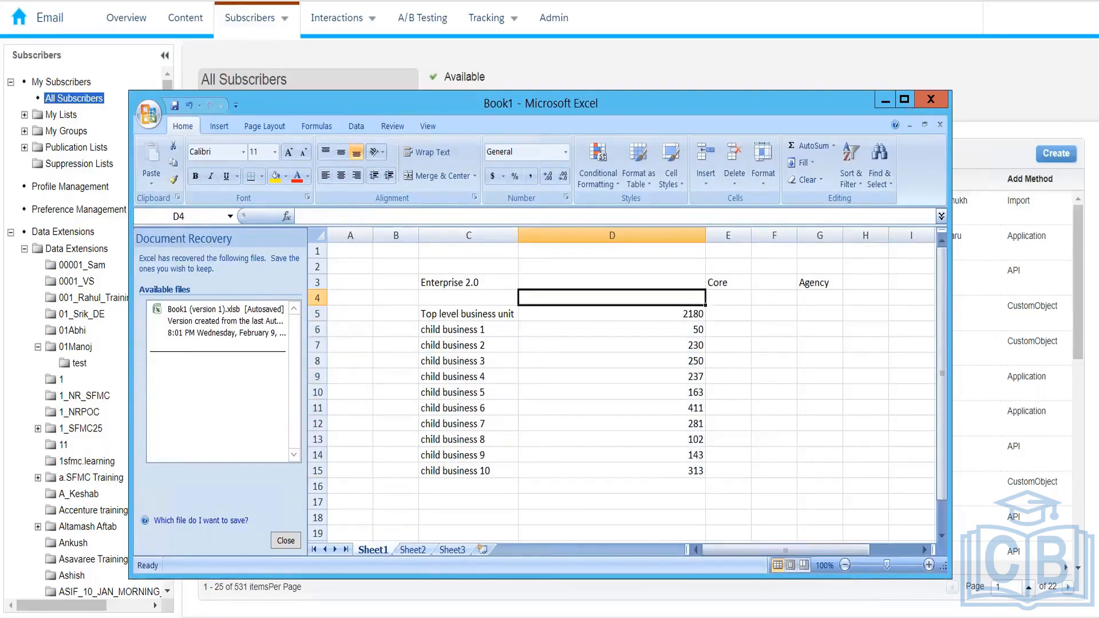
pyautogui.press('Down')
pyautogui.press('Down')
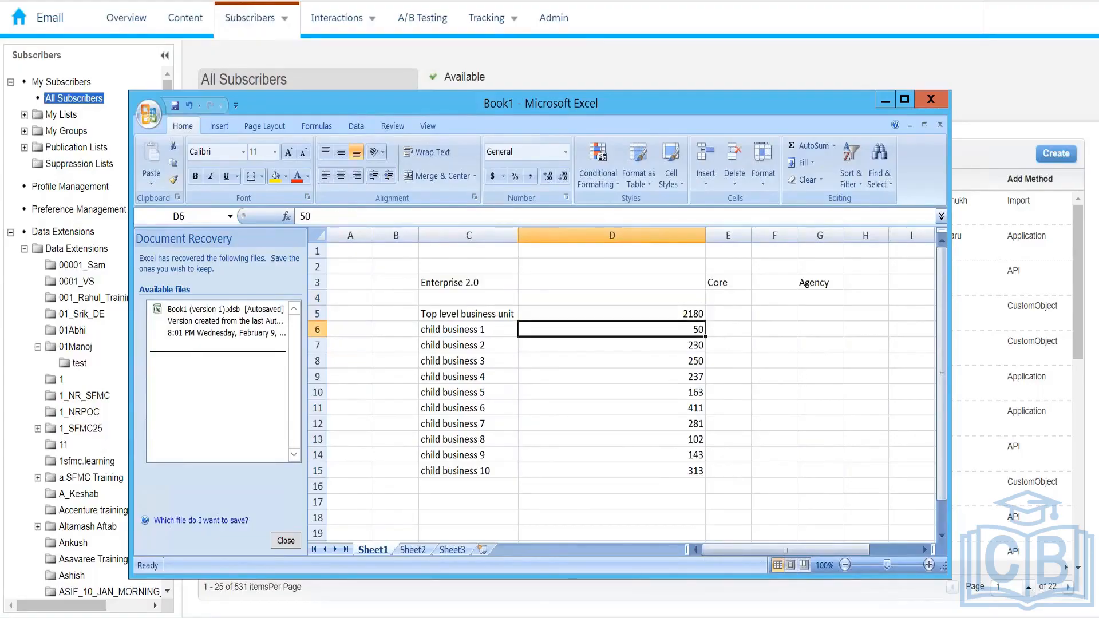
pyautogui.hotkey('shift', 'Down')
pyautogui.hotkey('shift', 'Down')
pyautogui.hotkey('shift', 'Down')
pyautogui.hotkey('shift', 'Down')
pyautogui.hotkey('shift', 'Down')
pyautogui.hotkey('shift', 'Down')
pyautogui.hotkey('shift', 'Down')
pyautogui.hotkey('shift', 'Down')
pyautogui.hotkey('shift', 'Down')
pyautogui.press('Up')
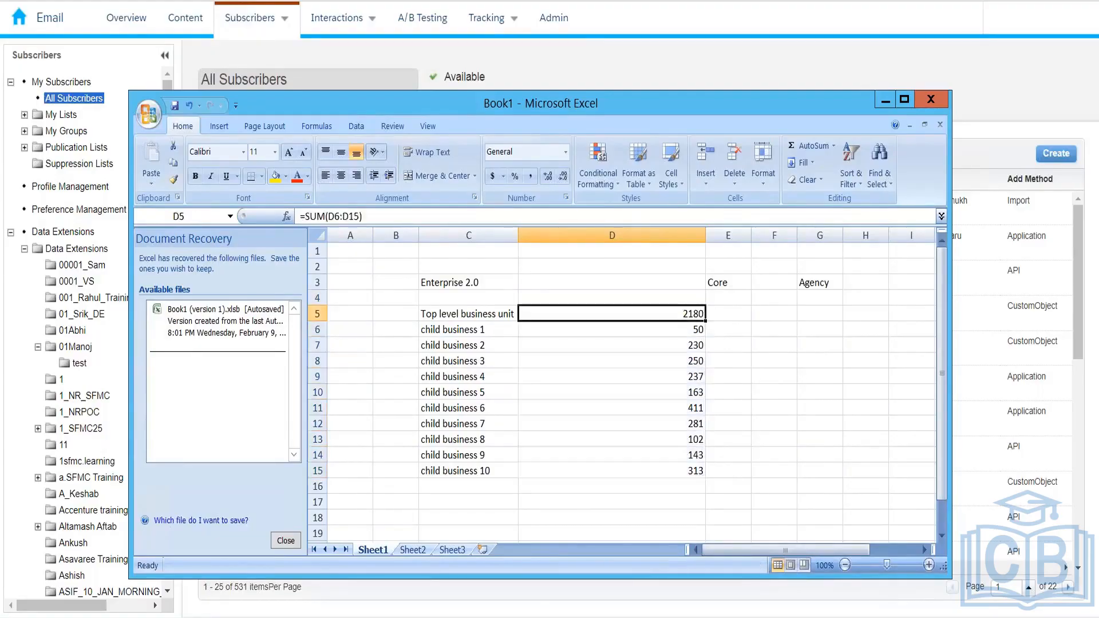
pyautogui.press('Up')
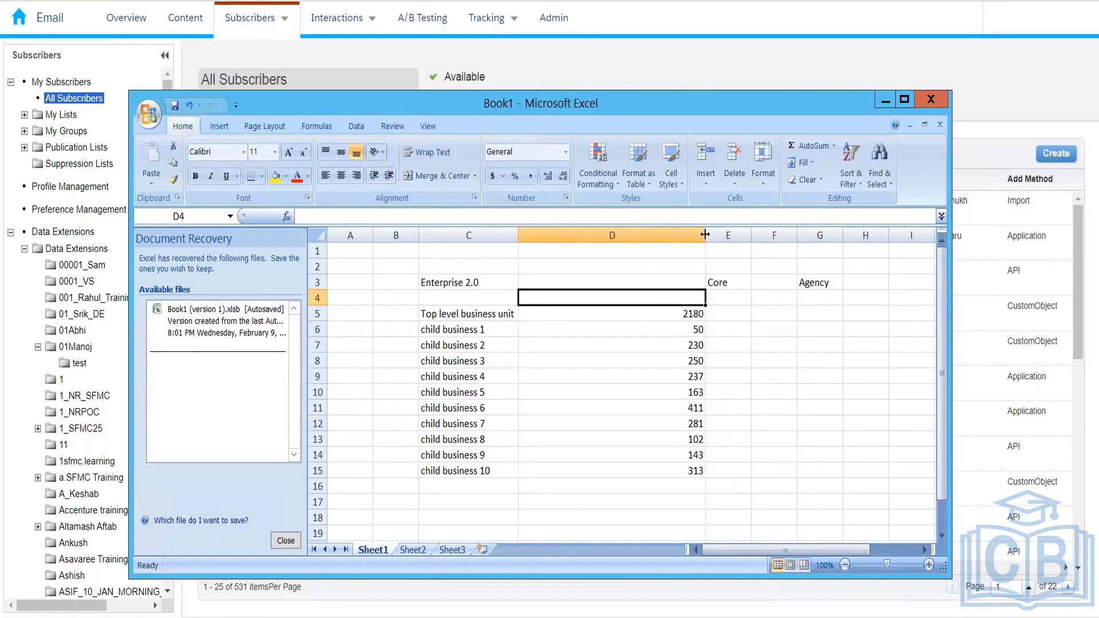
pyautogui.click(718, 330)
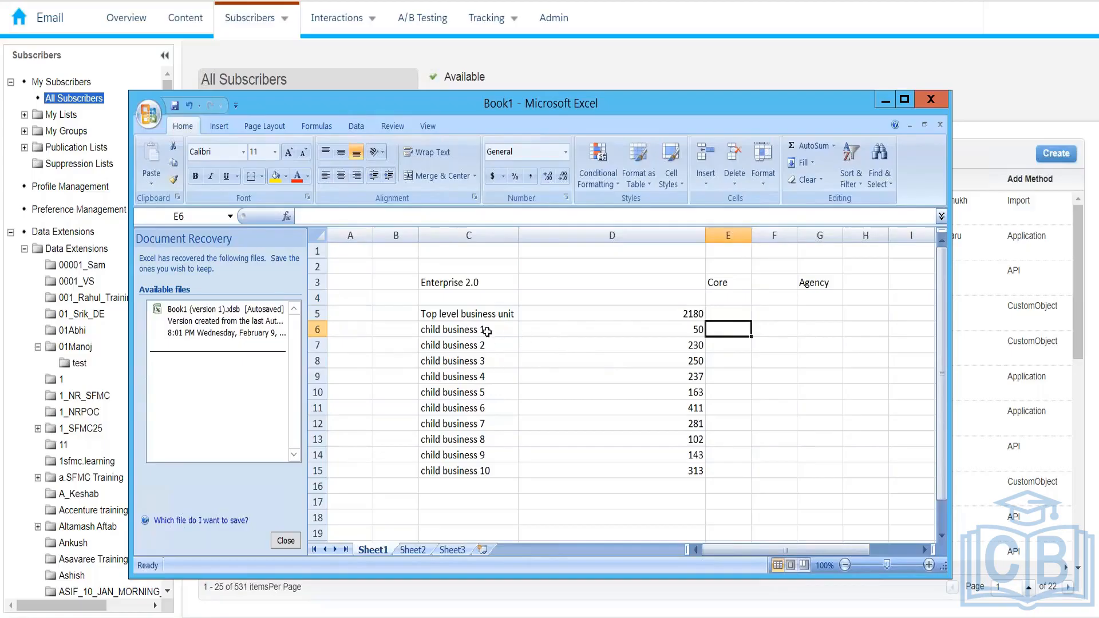
# Select child business names C6:C15 and figures D5:D15, then minimize Excel
pyautogui.moveTo(486, 331); pyautogui.dragTo(490, 469)
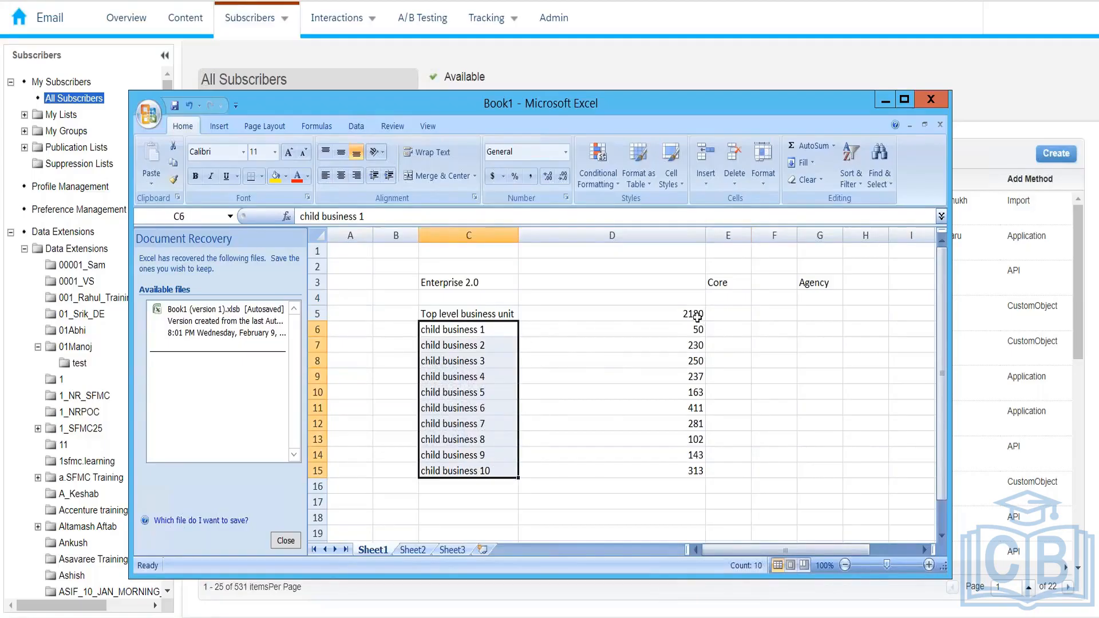
pyautogui.moveTo(697, 315); pyautogui.dragTo(694, 469)
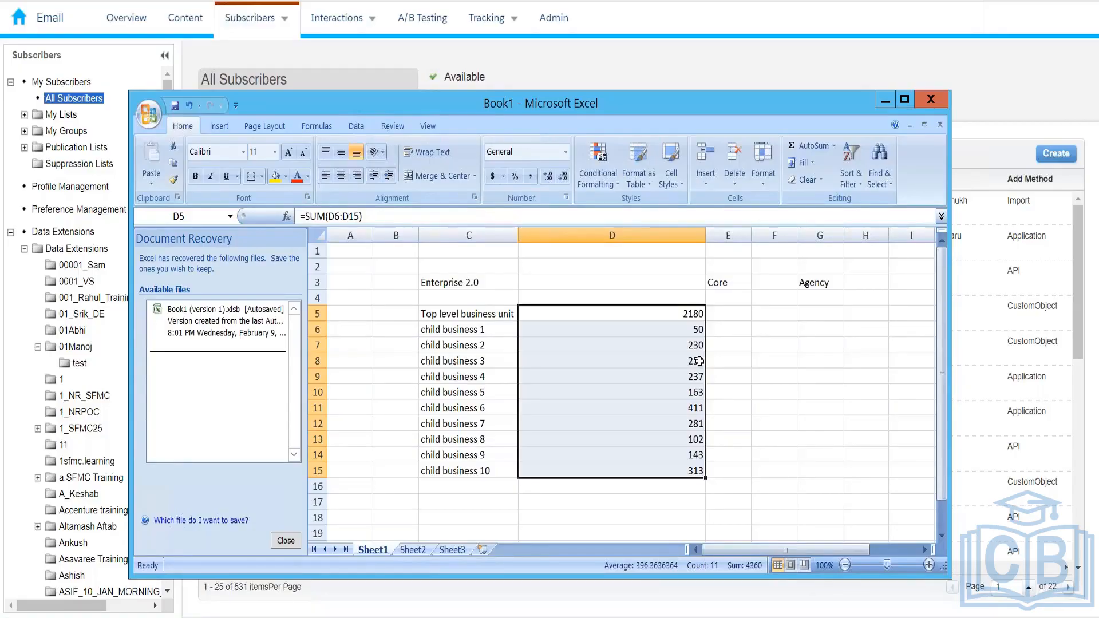
pyautogui.click(886, 101)
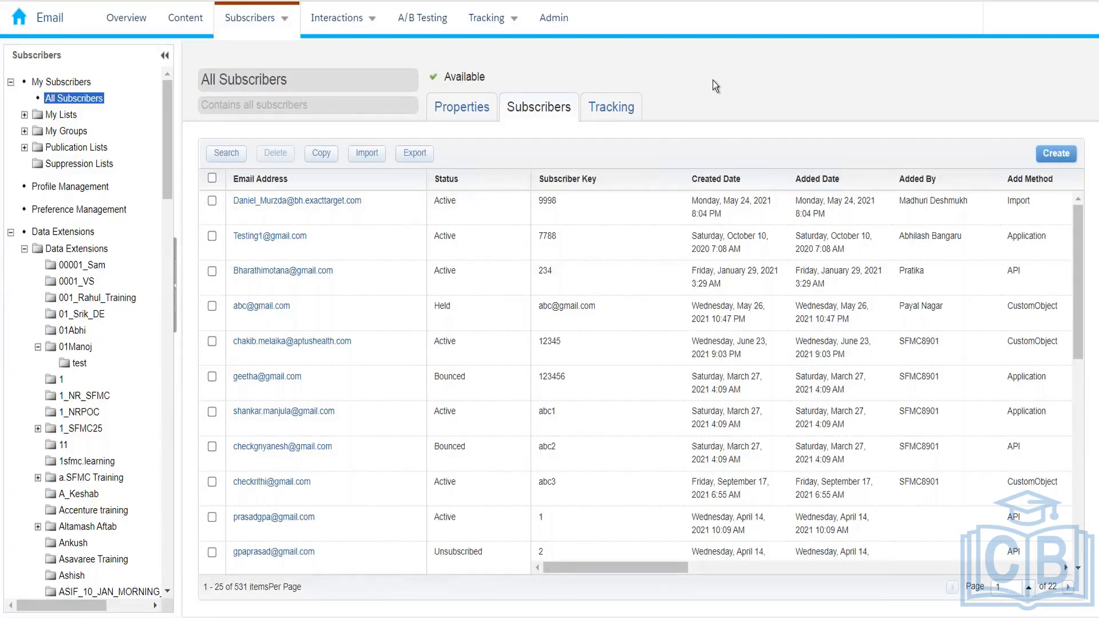
# Open Groups from the Subscribers menu to see the 30 subscriber groups
pyautogui.moveTo(289, 35)
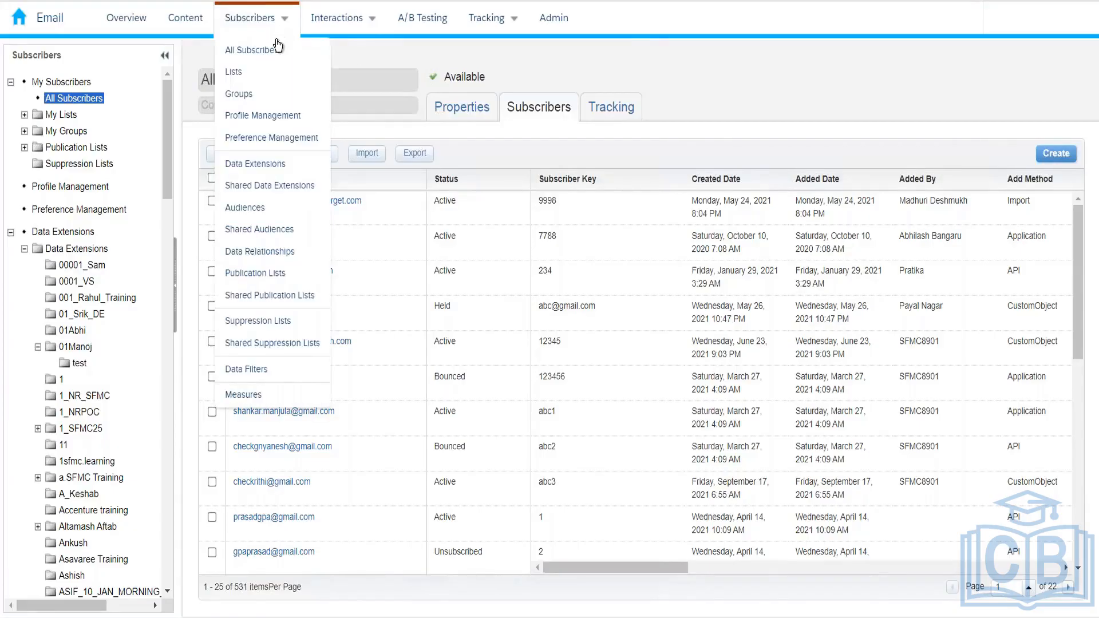
pyautogui.click(292, 99)
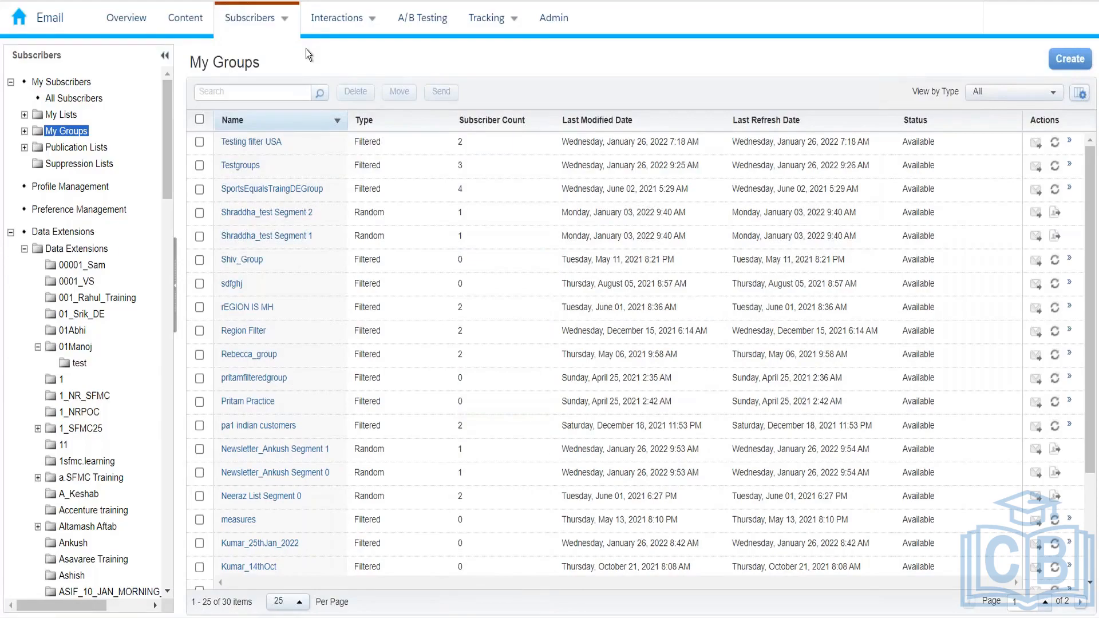
pyautogui.moveTo(279, 18)
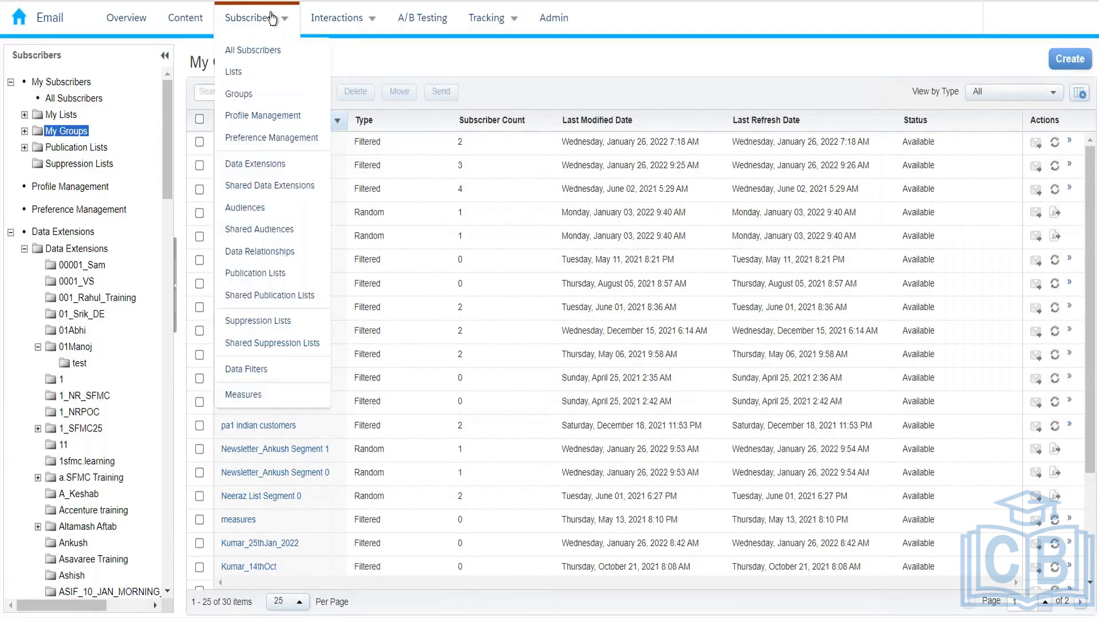
# View the system- and user-defined Measures list, then return to My Groups
pyautogui.click(254, 396)
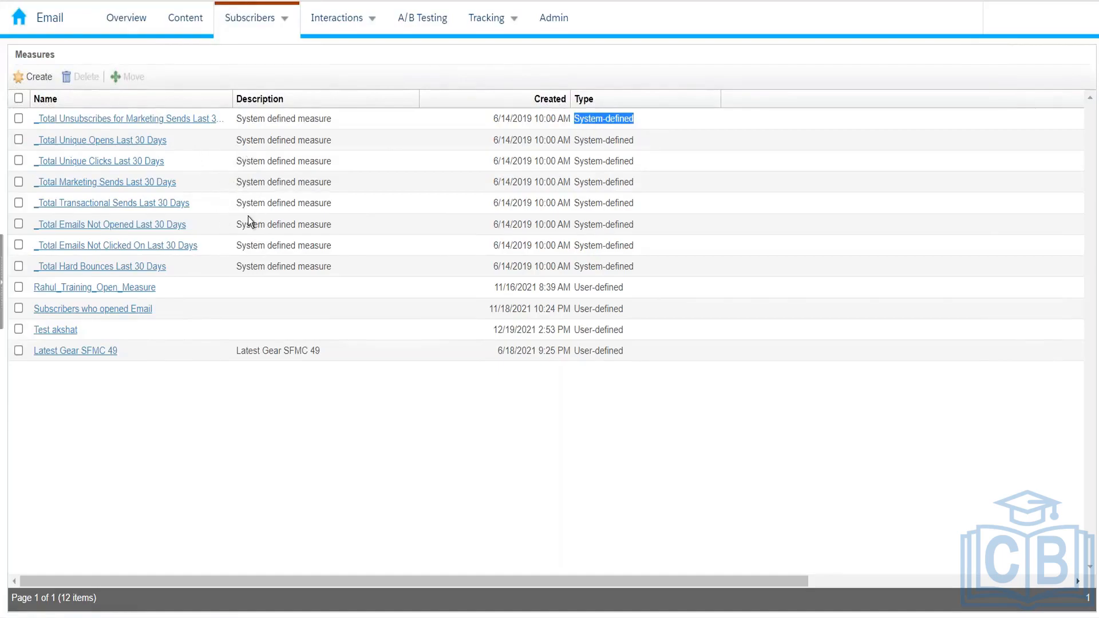
pyautogui.moveTo(282, 20)
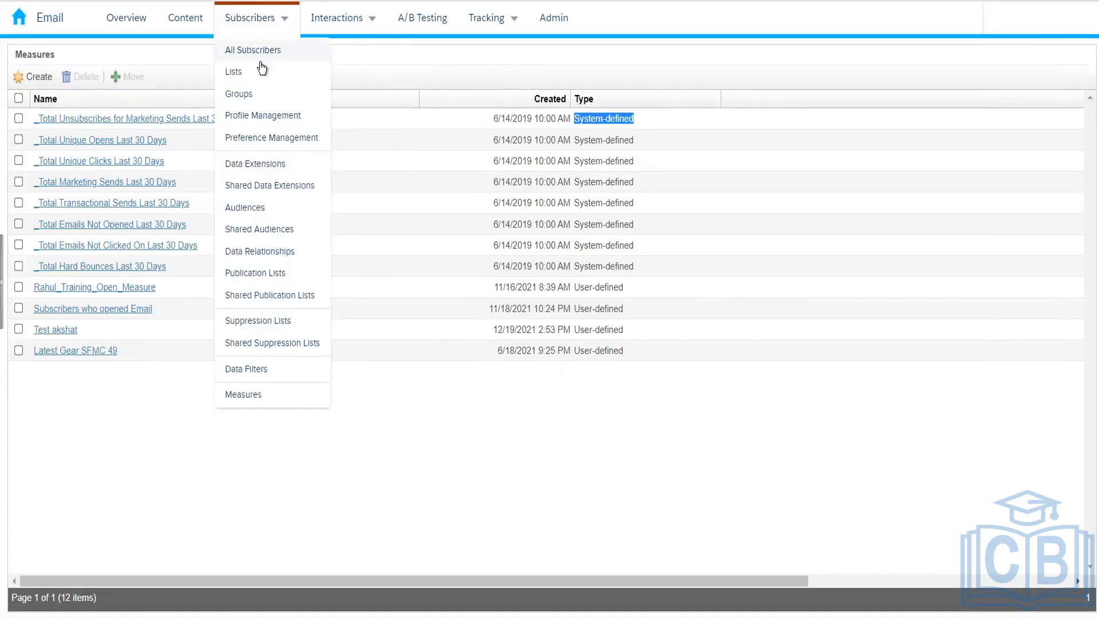
pyautogui.click(249, 96)
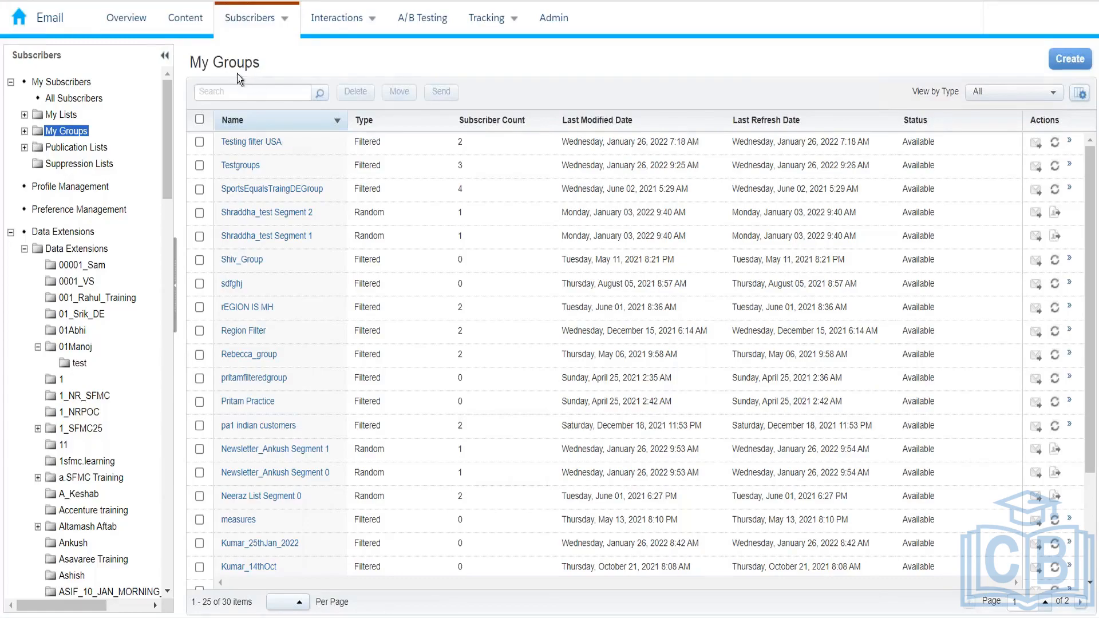
# Create a new subscriber group, bringing up the Filtered or Random Group choice
pyautogui.click(1064, 62)
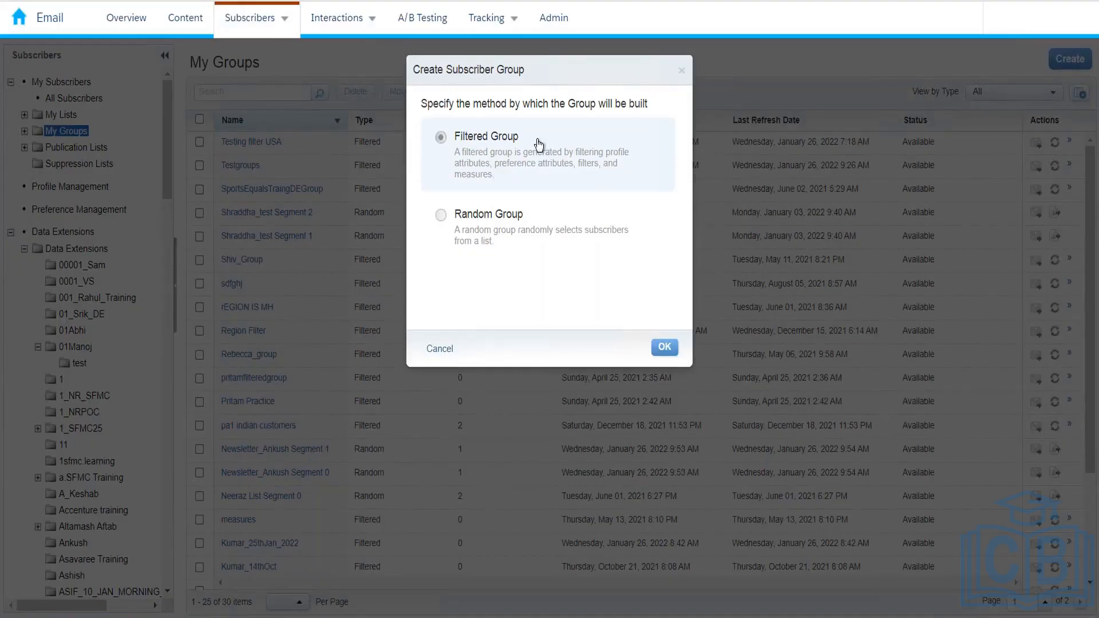
# Choose Filtered Group and set All Subscribers as its source
pyautogui.click(659, 347)
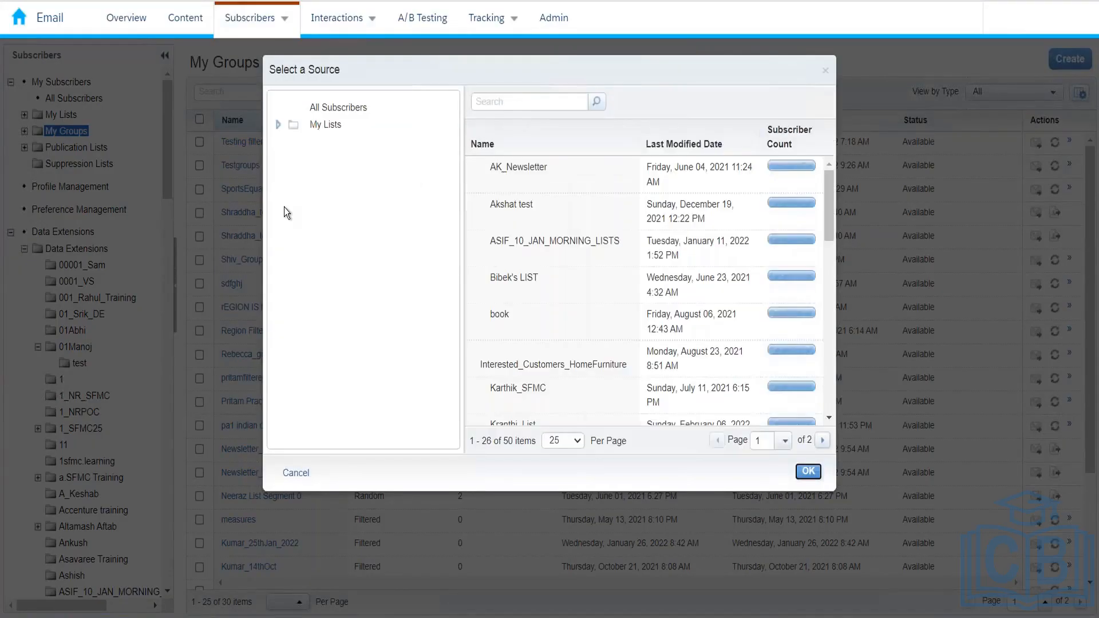
pyautogui.click(337, 108)
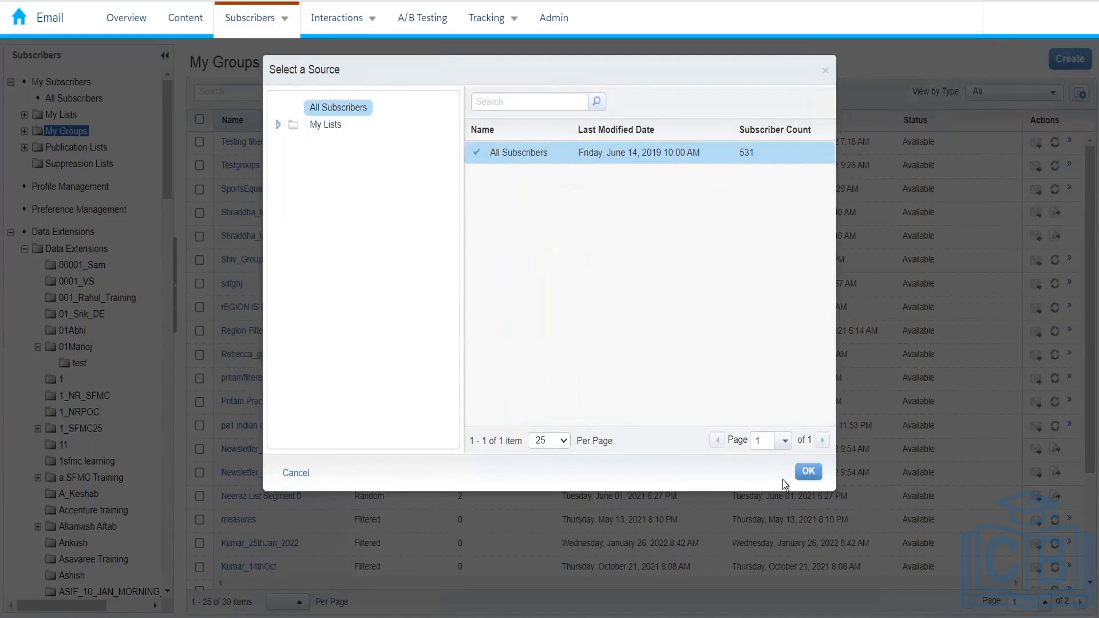
pyautogui.click(807, 472)
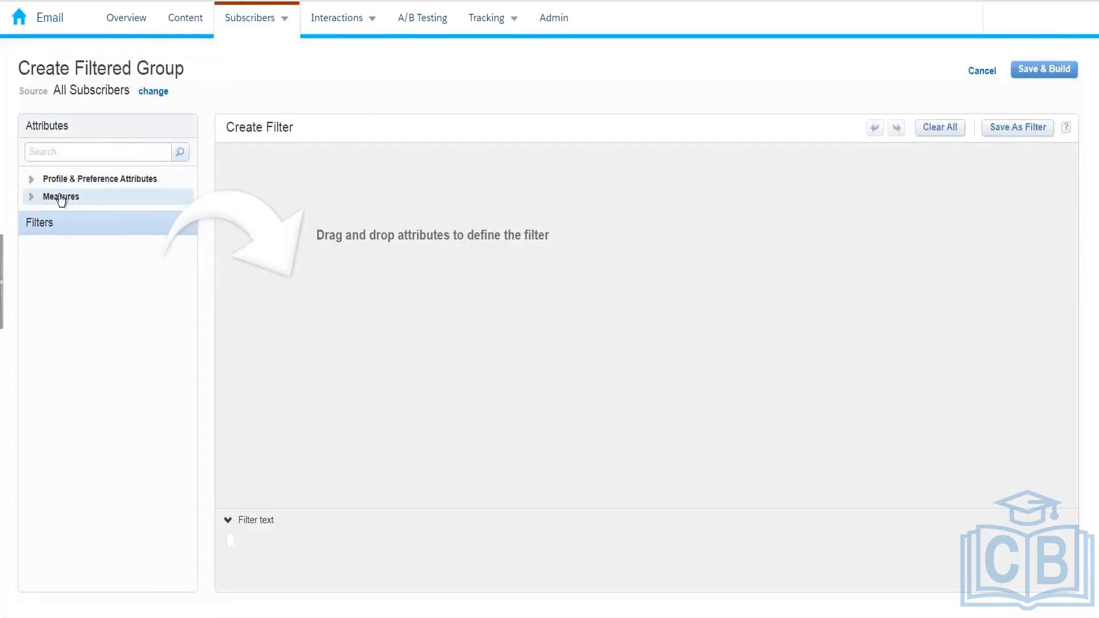
# Expand Profile & Preference Attributes and Measures, then add _Total Emails Not Opened Last 30 Days to the filter
pyautogui.click(31, 179)
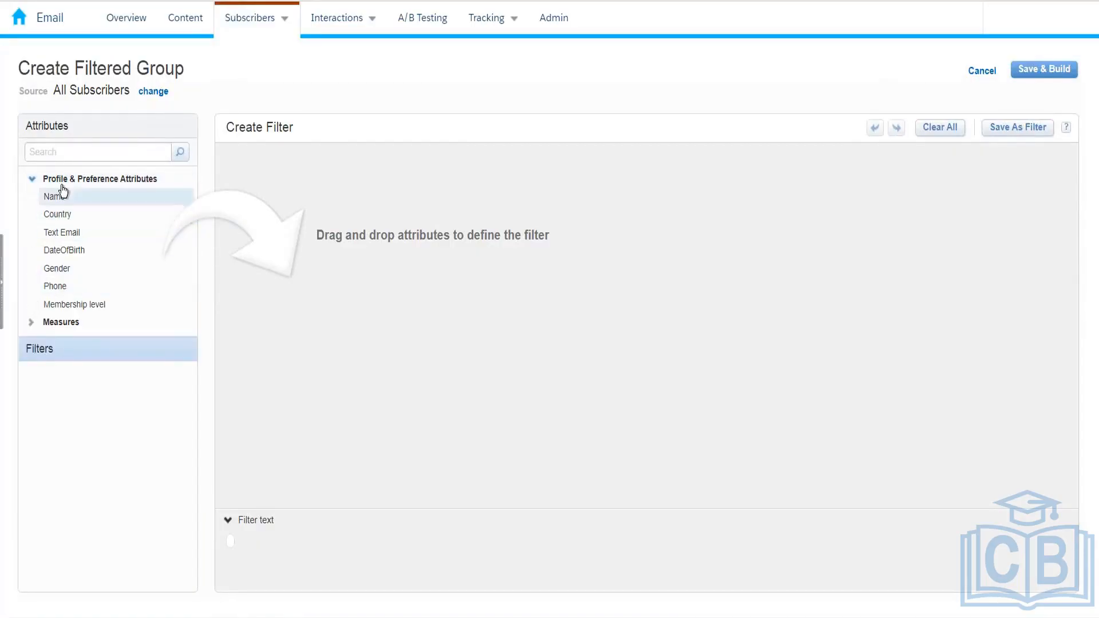
pyautogui.click(32, 322)
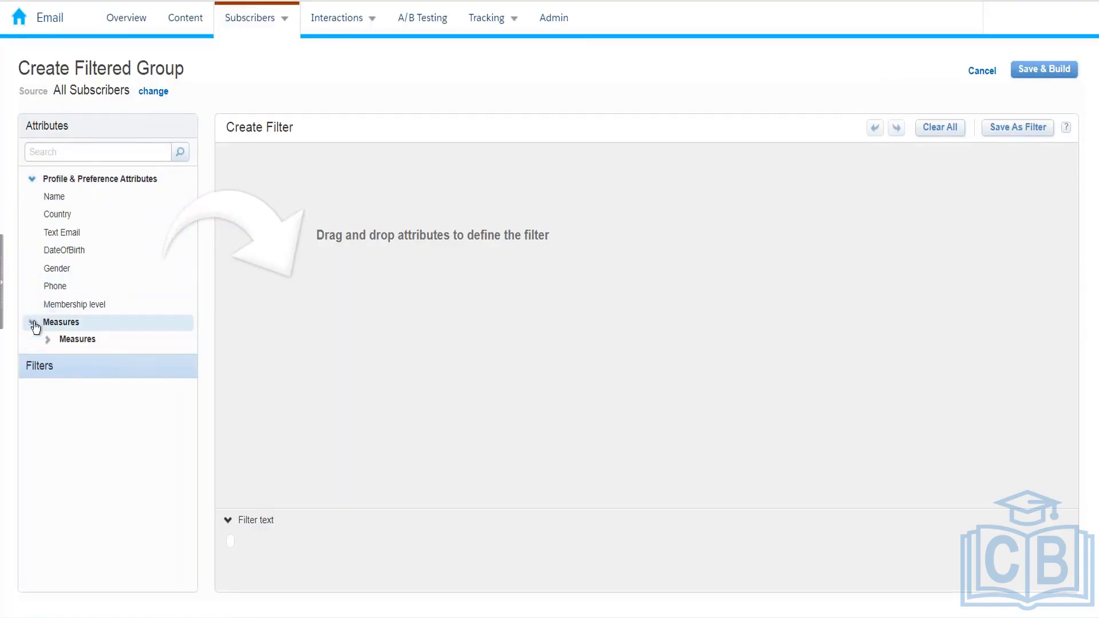
pyautogui.click(46, 340)
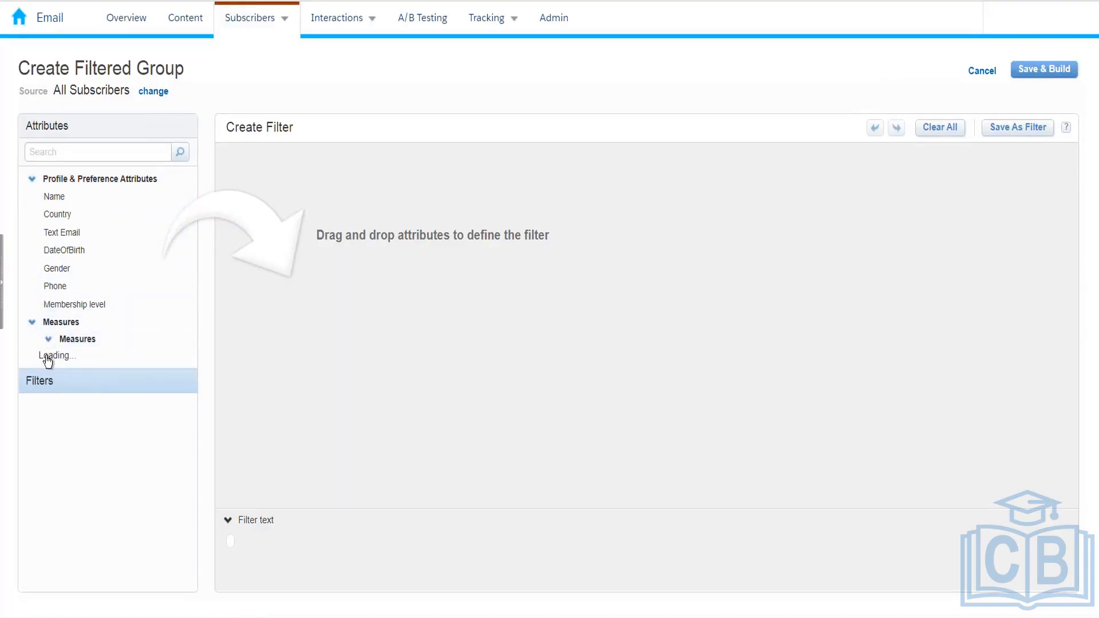
pyautogui.moveTo(190, 421); pyautogui.dragTo(189, 472)
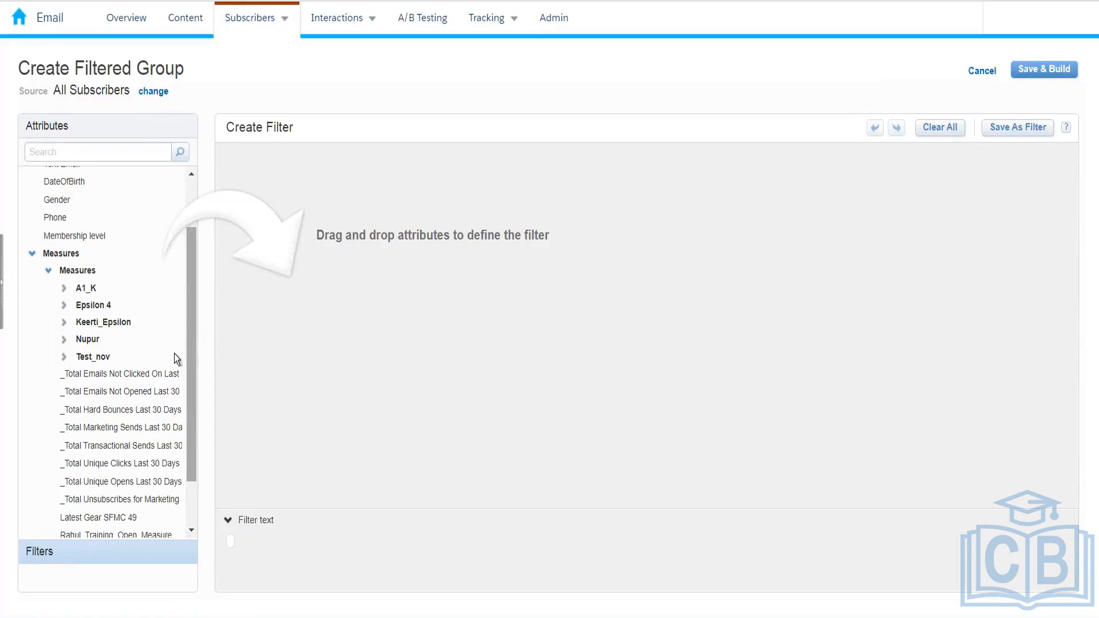
pyautogui.moveTo(105, 385); pyautogui.dragTo(287, 269)
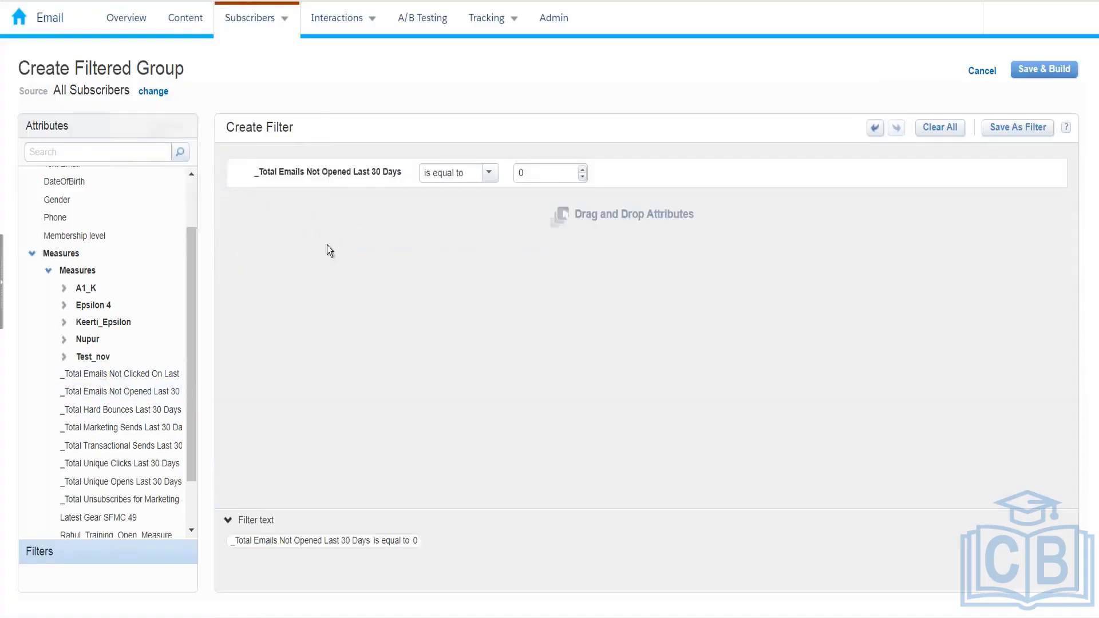
# Set the emails-not-opened condition's value to 60
pyautogui.doubleClick(514, 175)
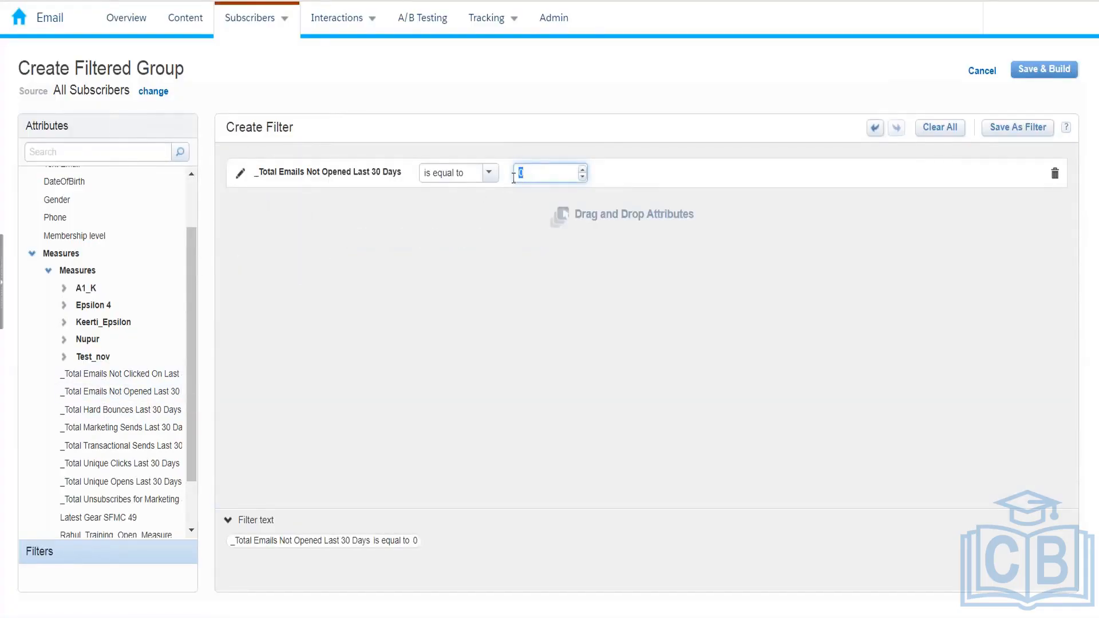
pyautogui.write('60')
pyautogui.click(521, 219)
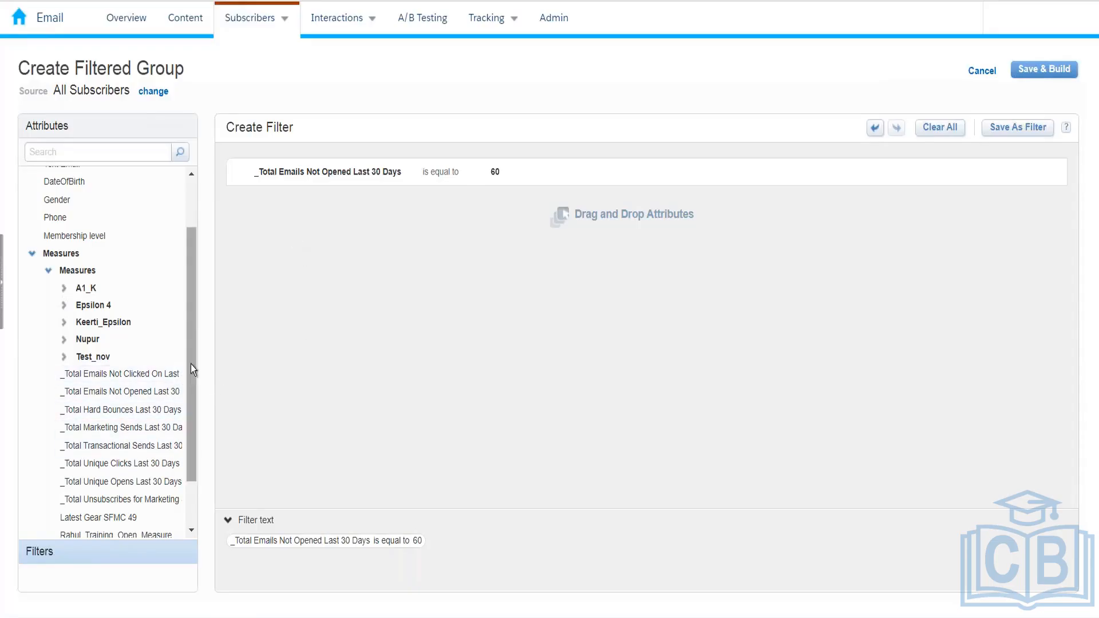
# Add a Country is India condition and start Save & Build
pyautogui.scroll(2, 191, 335)
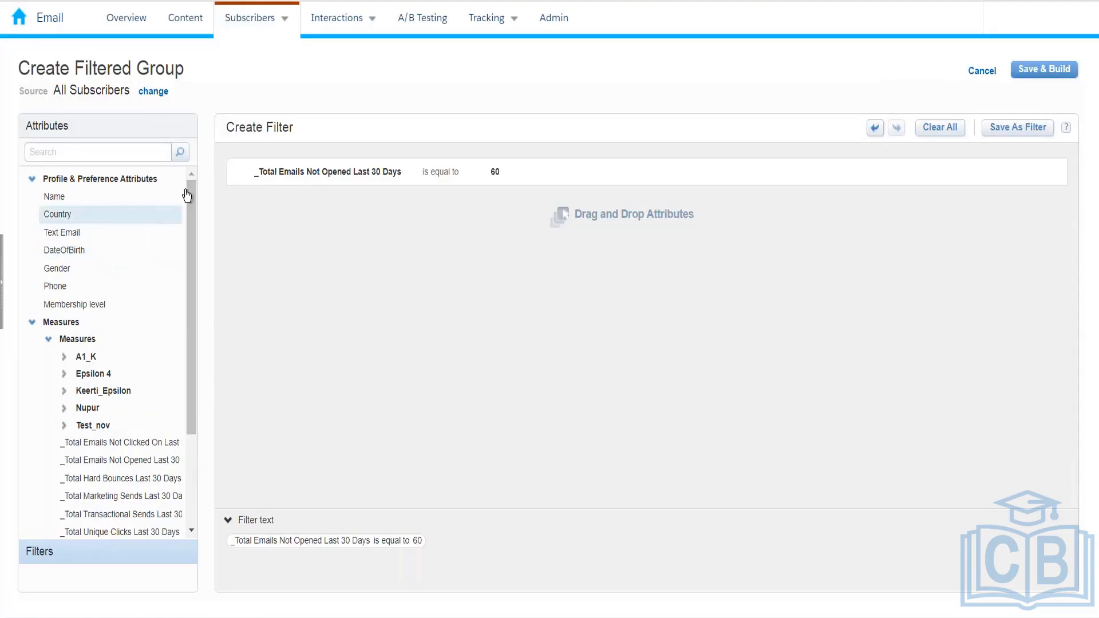
pyautogui.moveTo(128, 216); pyautogui.dragTo(305, 222)
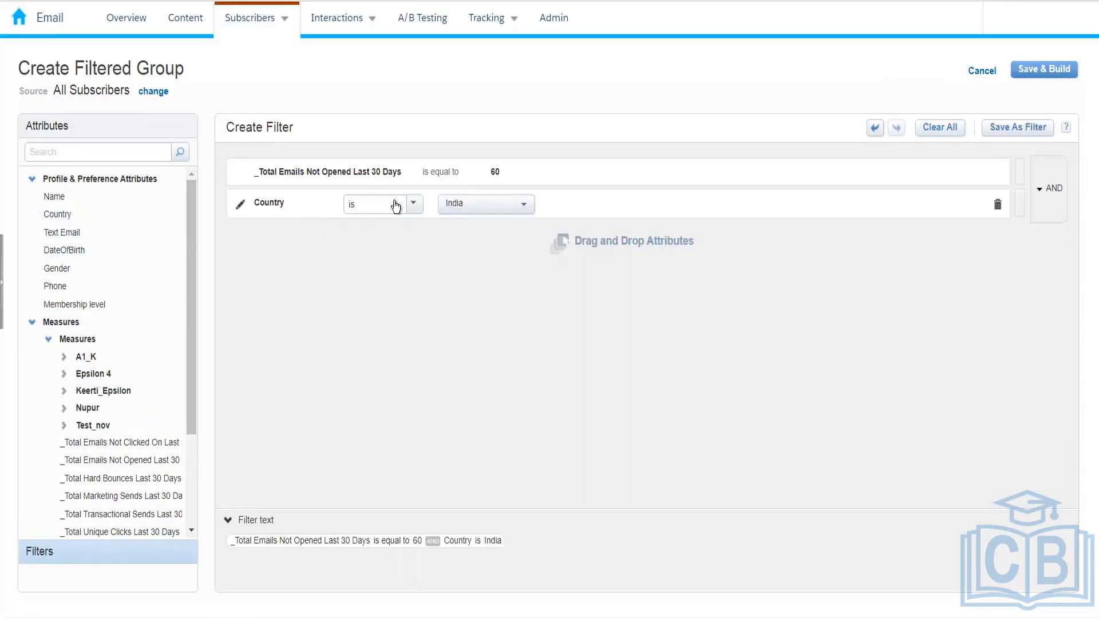
pyautogui.click(452, 204)
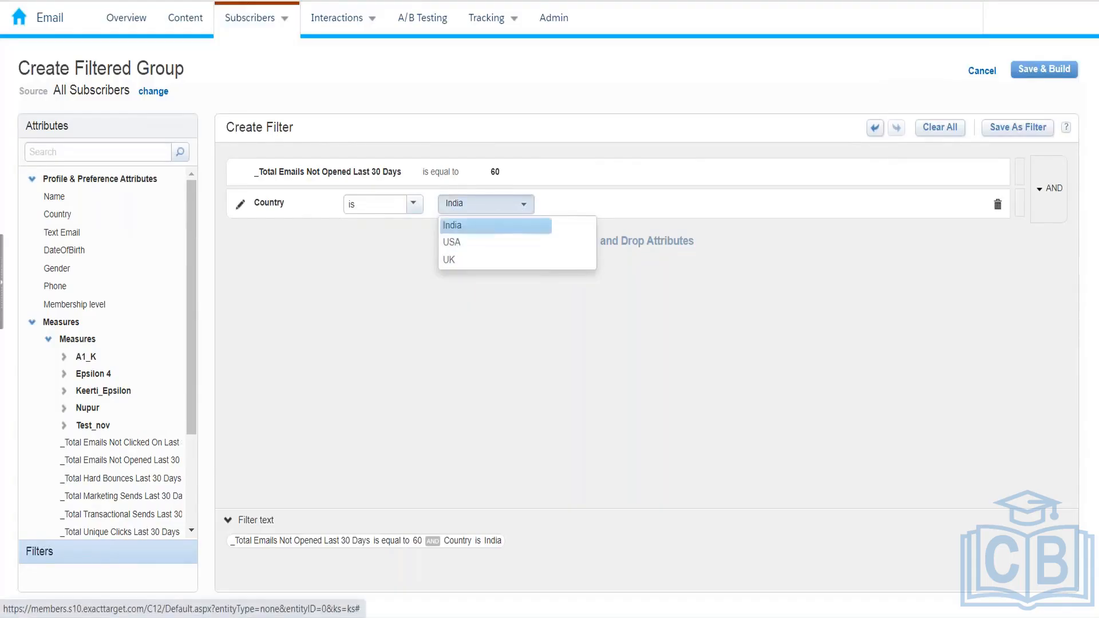
pyautogui.click(450, 225)
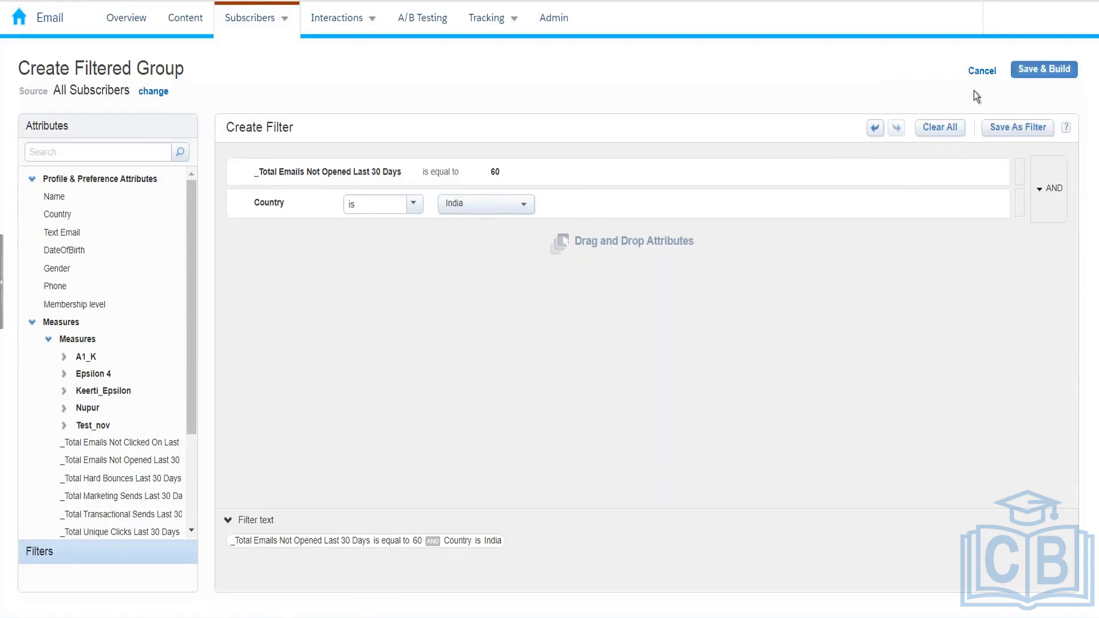
pyautogui.click(1043, 68)
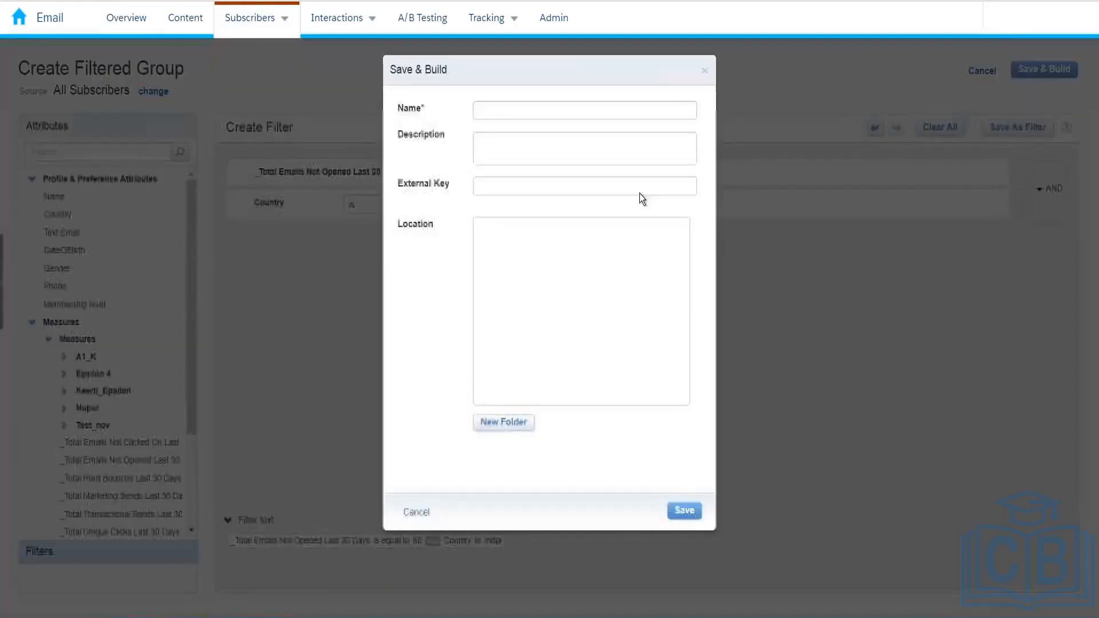
# Name the filtered group Kumar_10Feb_2022 and save it in My Groups
pyautogui.click(571, 108)
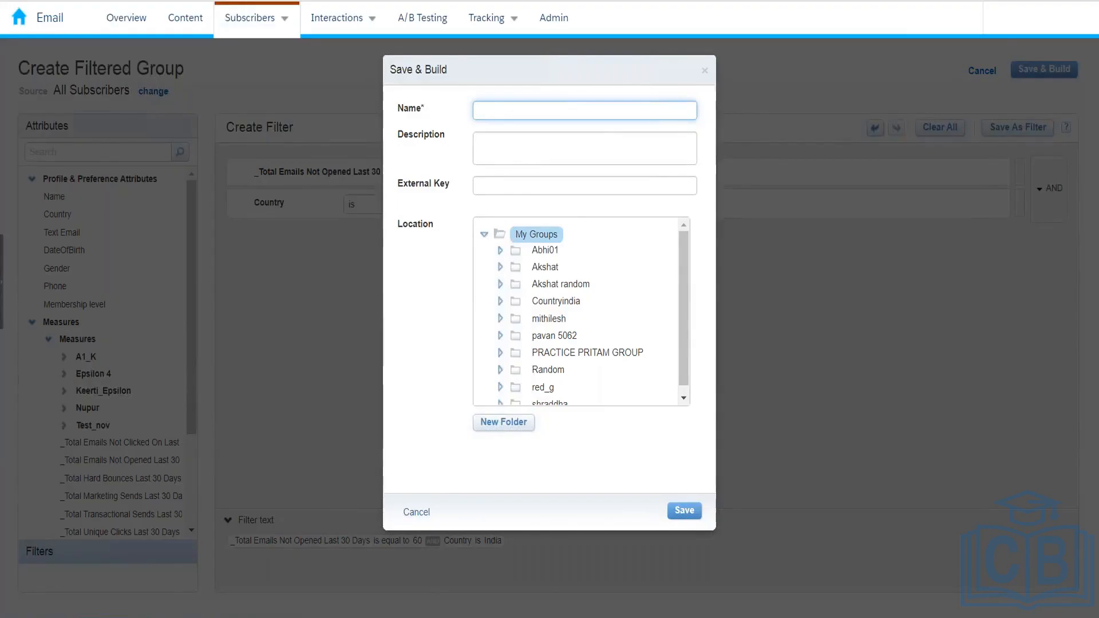
pyautogui.write('Kumar_10Feb_2022')
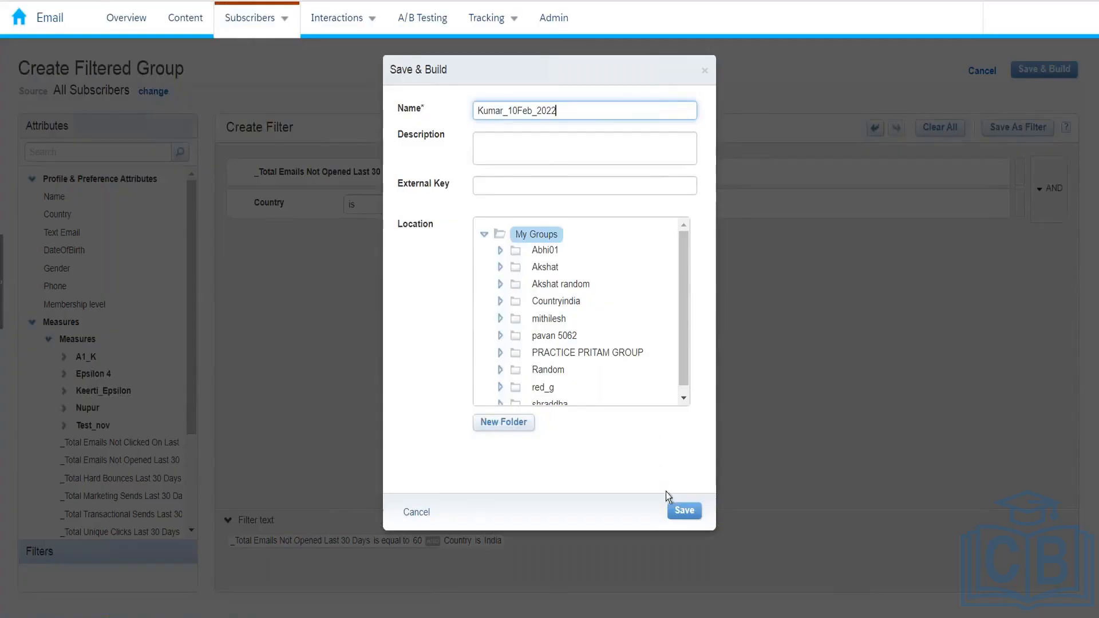
pyautogui.click(684, 510)
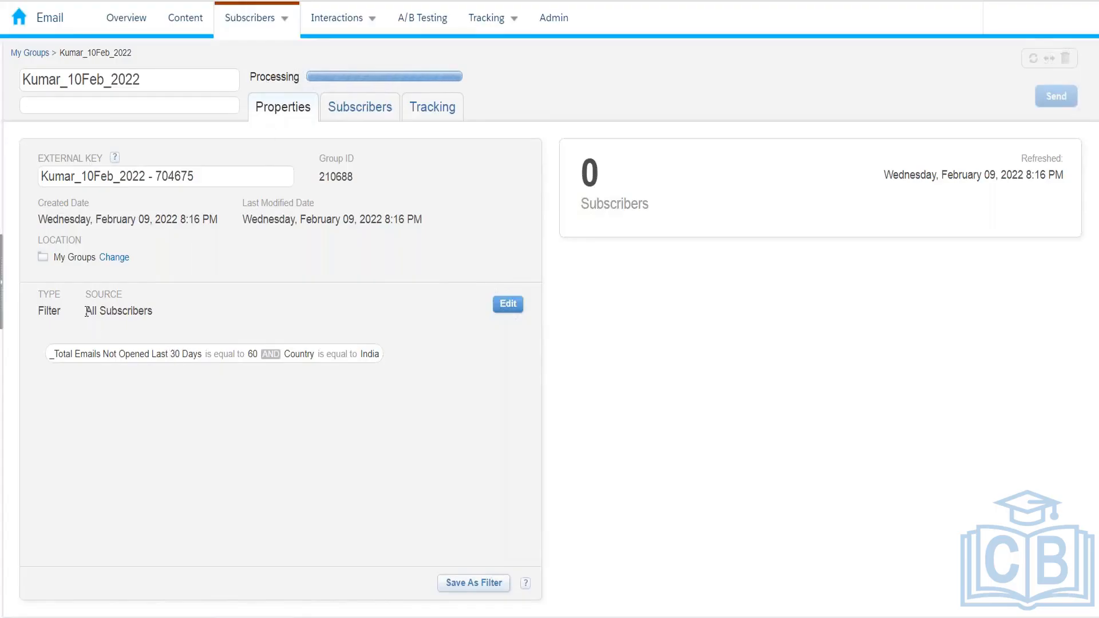
pyautogui.moveTo(85, 311); pyautogui.dragTo(155, 310)
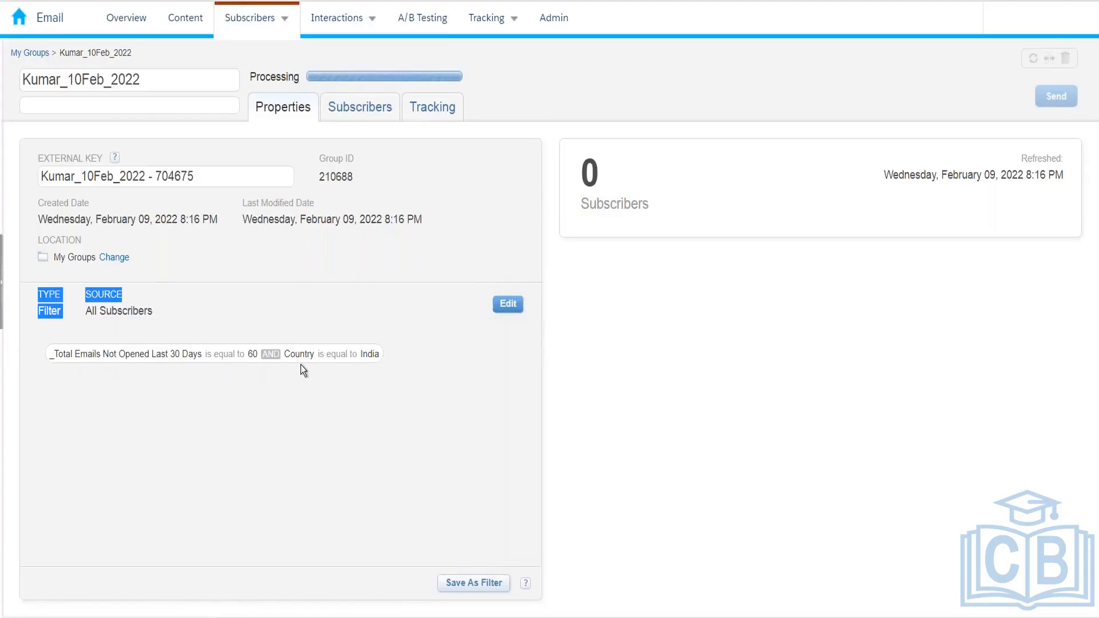
pyautogui.click(406, 427)
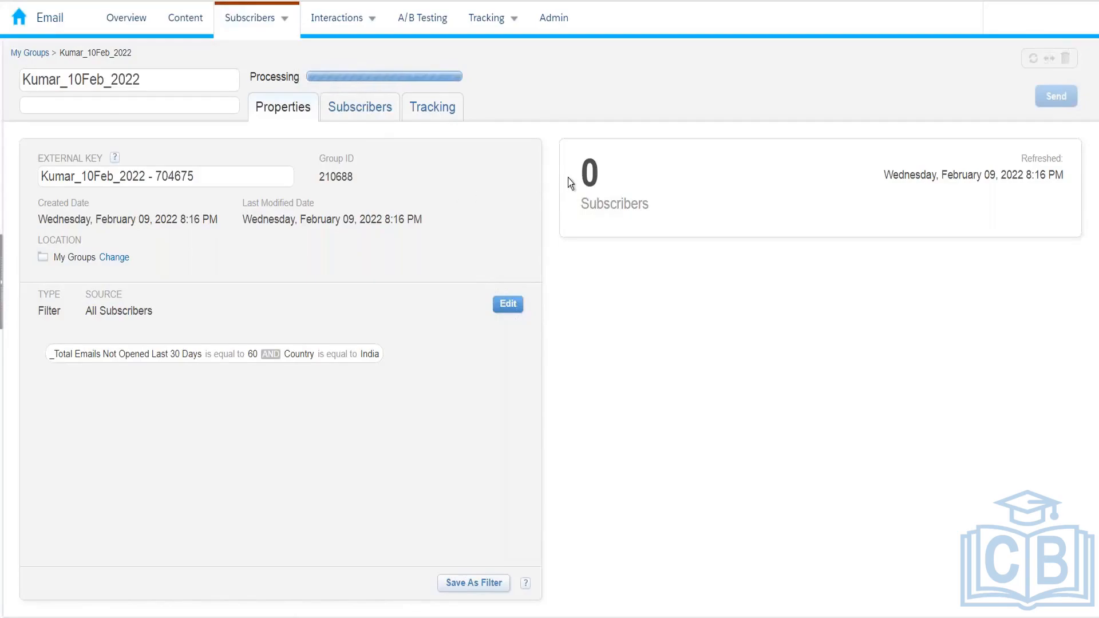
pyautogui.moveTo(576, 177); pyautogui.dragTo(594, 177)
pyautogui.moveTo(255, 20)
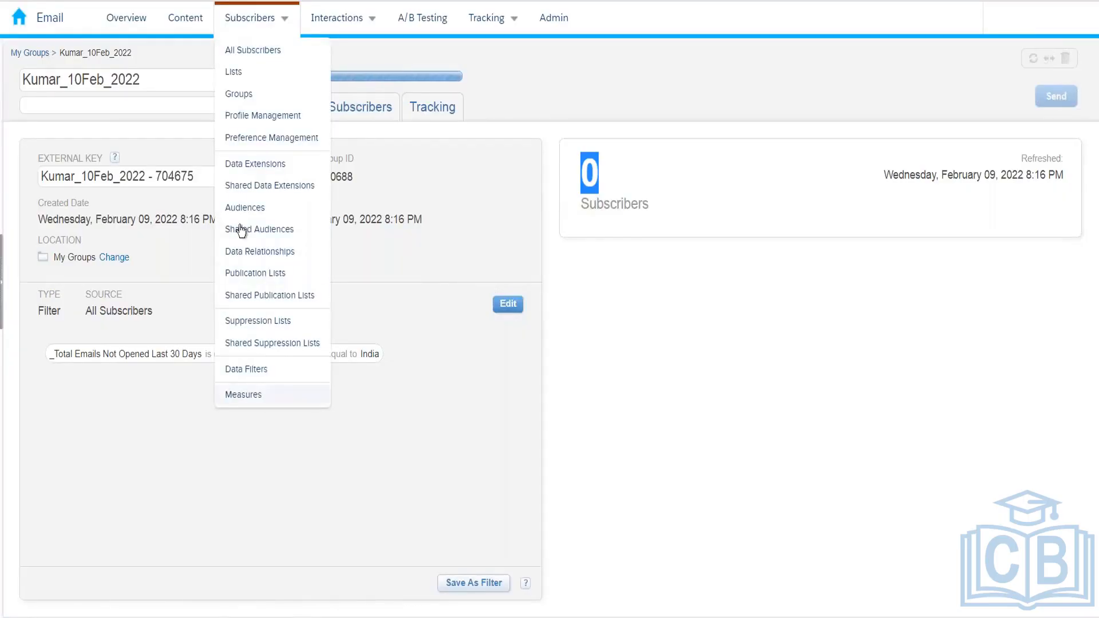
# Open My Lists from Subscribers > Lists, then bring the Book1 Excel workbook forward
pyautogui.click(246, 81)
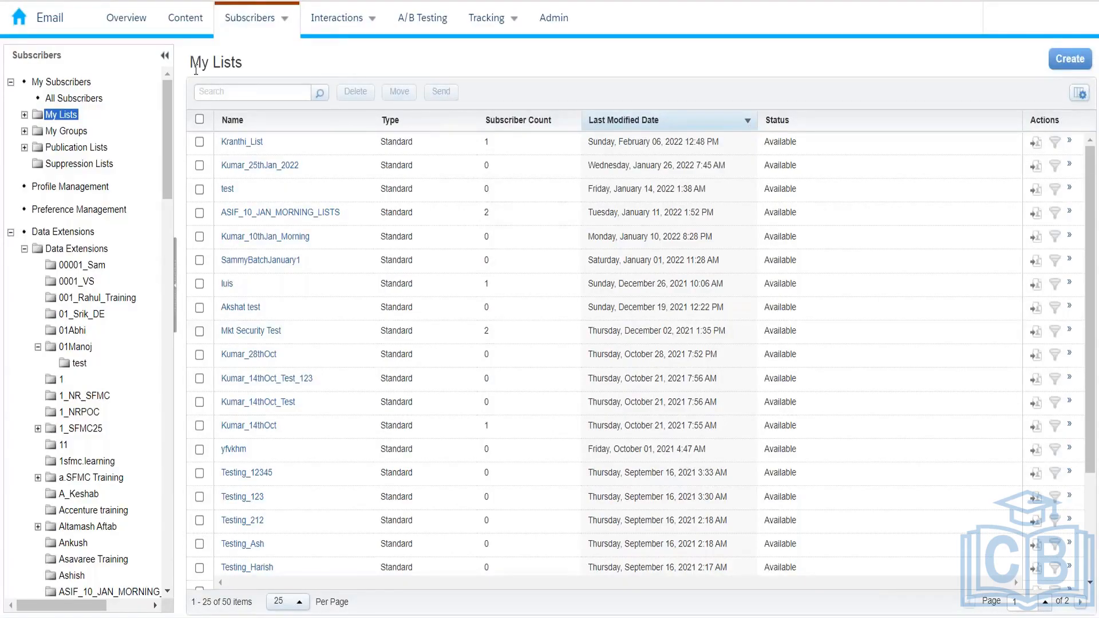
pyautogui.moveTo(294, 30)
pyautogui.moveTo(251, 29)
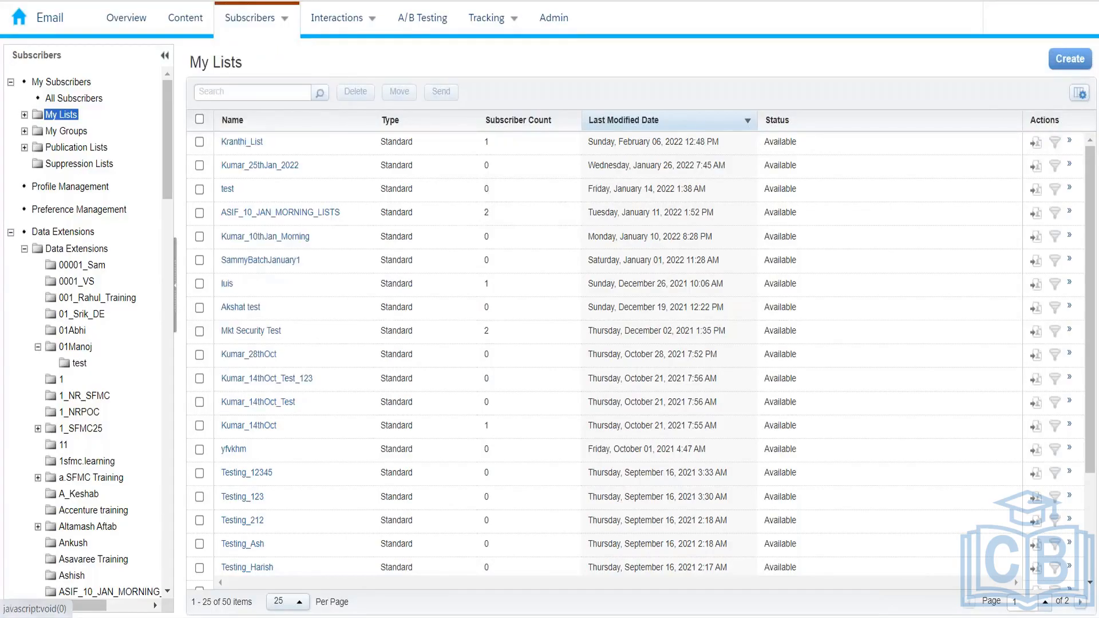
pyautogui.hotkey('alt', 'Tab')
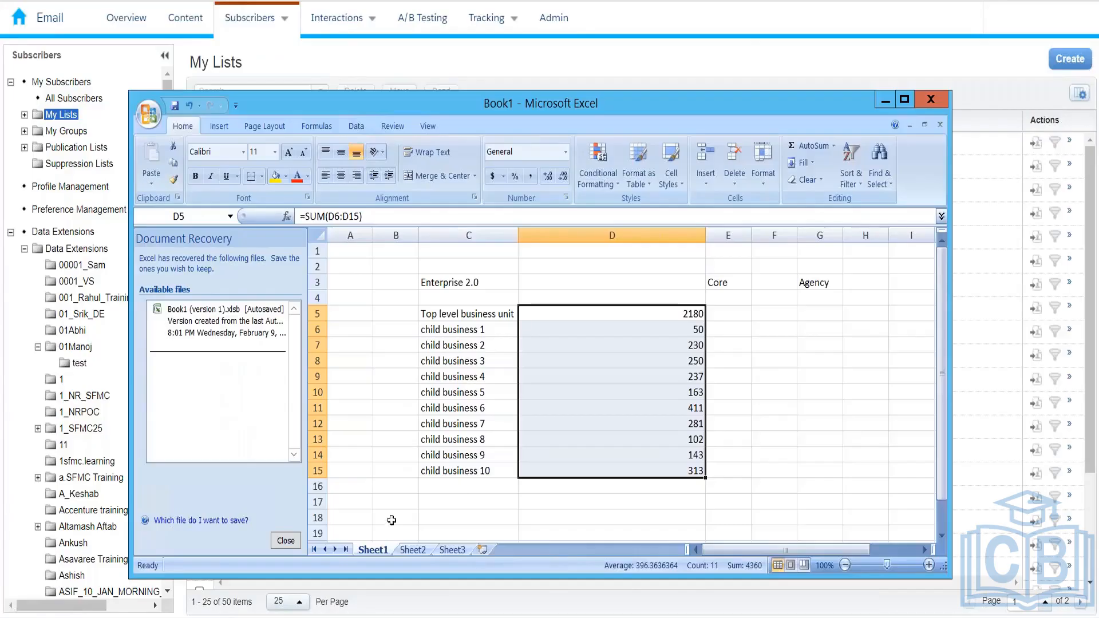
# On Sheet3, enter 'Data extension' in C3 and 'Customise fields' in C5, widening column C
pyautogui.click(452, 549)
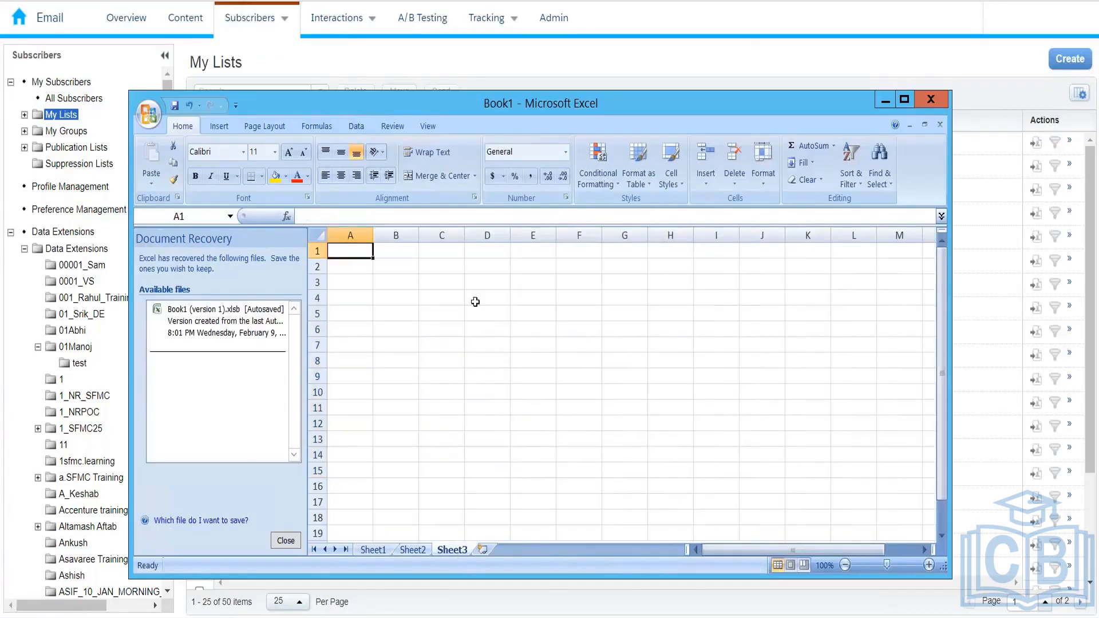
pyautogui.click(439, 284)
pyautogui.write('Data ')
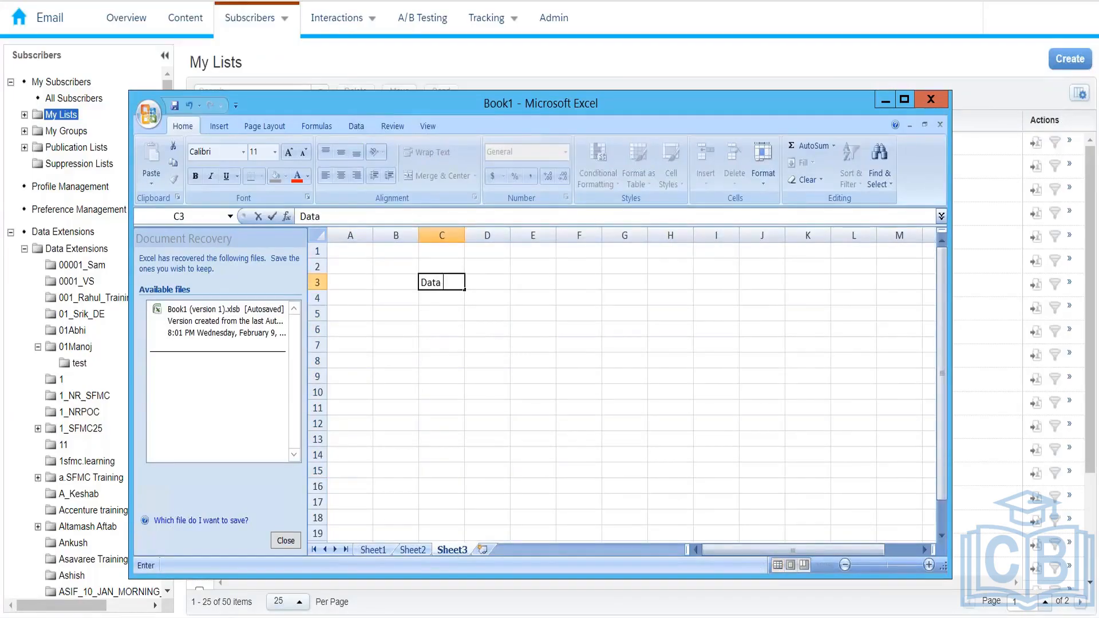
pyautogui.write('extension')
pyautogui.press('Return')
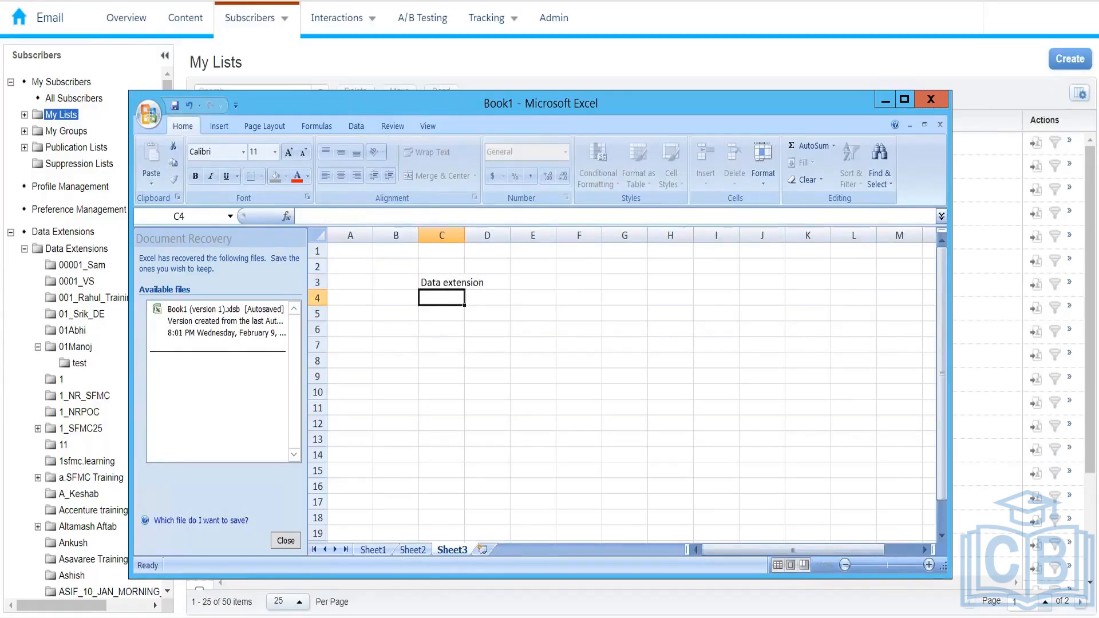
pyautogui.press('Right')
pyautogui.press('Down')
pyautogui.press('Left')
pyautogui.write('Custome')
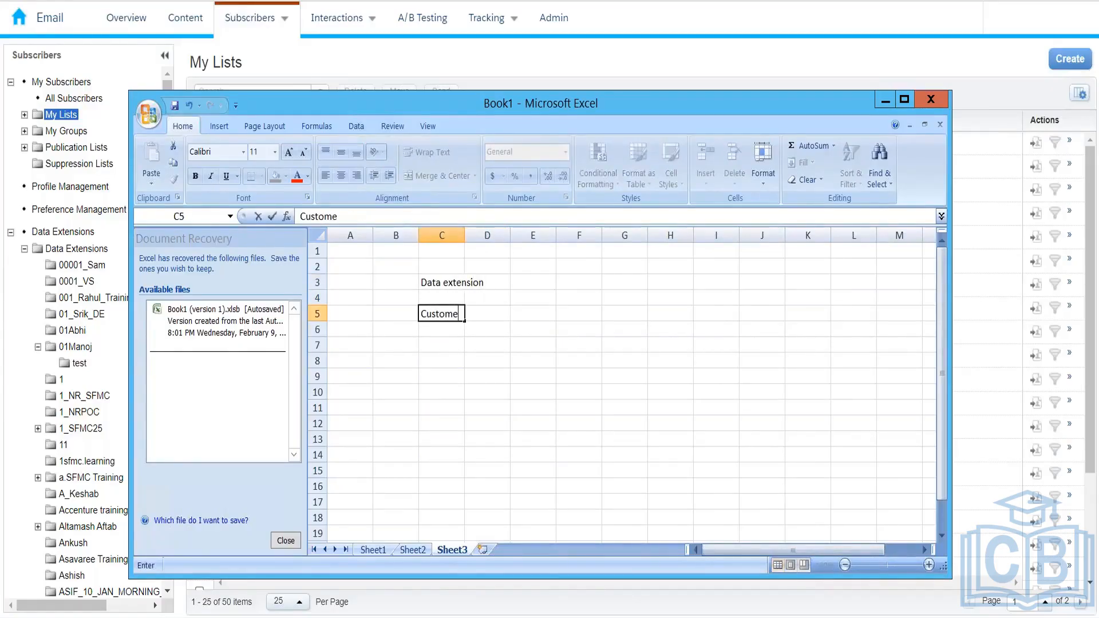
pyautogui.press('BackSpace')
pyautogui.write('ise fields')
pyautogui.press('Return')
pyautogui.press('Up')
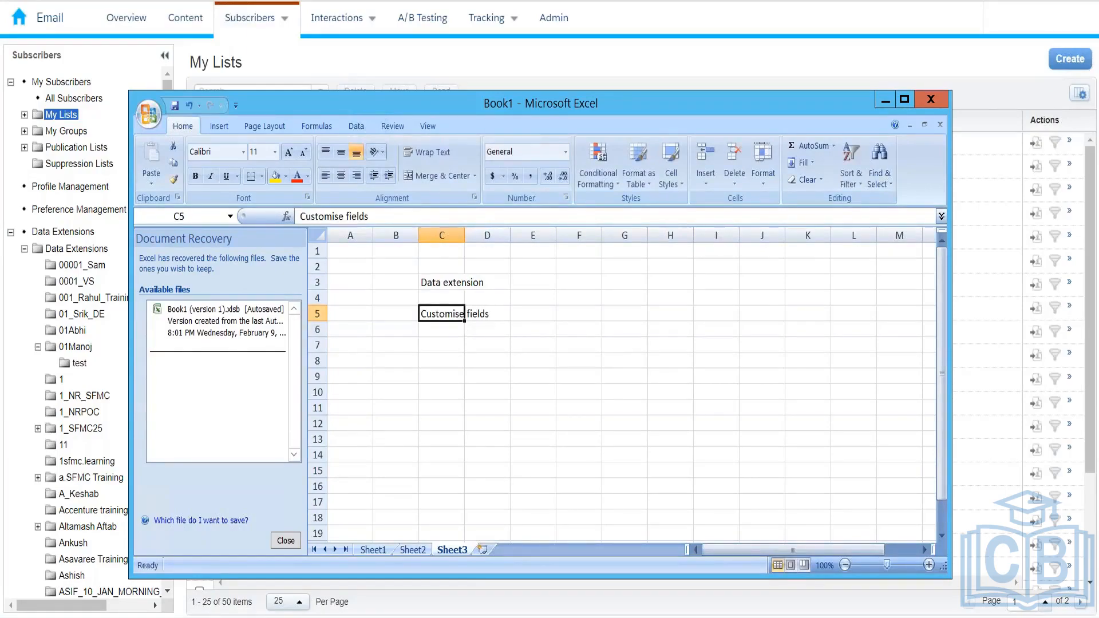
pyautogui.doubleClick(465, 235)
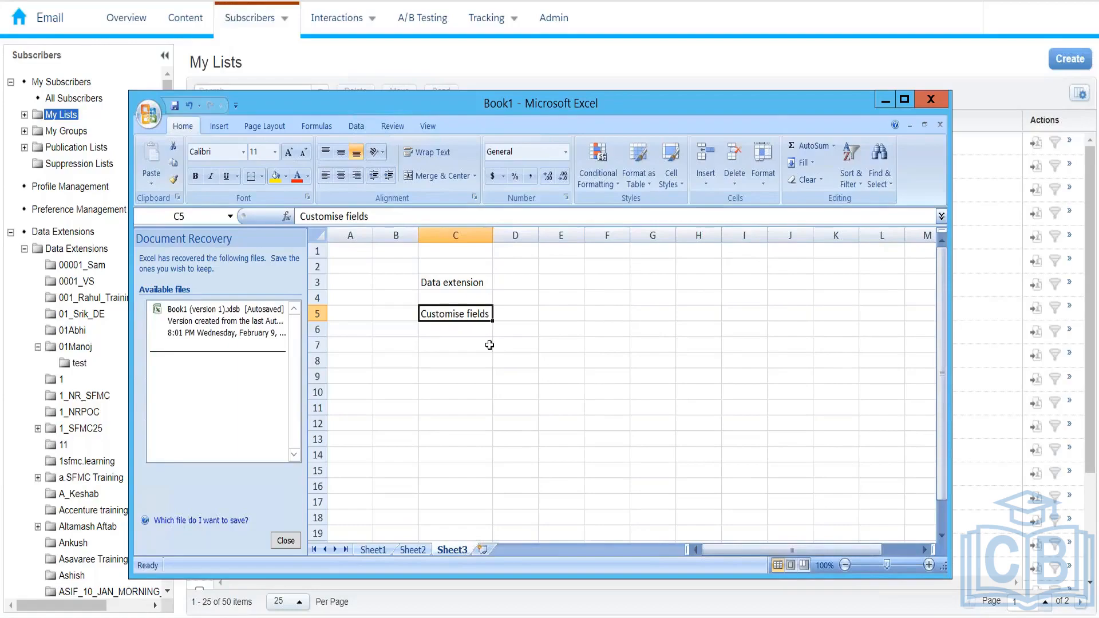
# Enter the heading 'List' in G3 and 'Limited' in G5
pyautogui.press('Up')
pyautogui.press('Up')
pyautogui.press('Up')
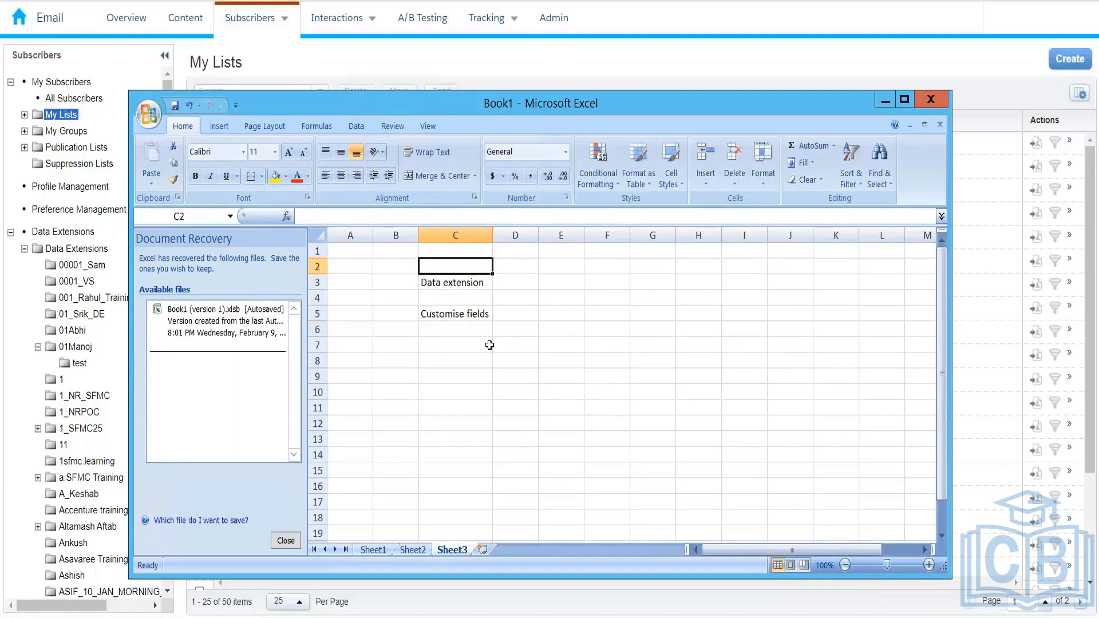
pyautogui.press('Down')
pyautogui.press('Right')
pyautogui.press('Right')
pyautogui.press('Right')
pyautogui.press('Right')
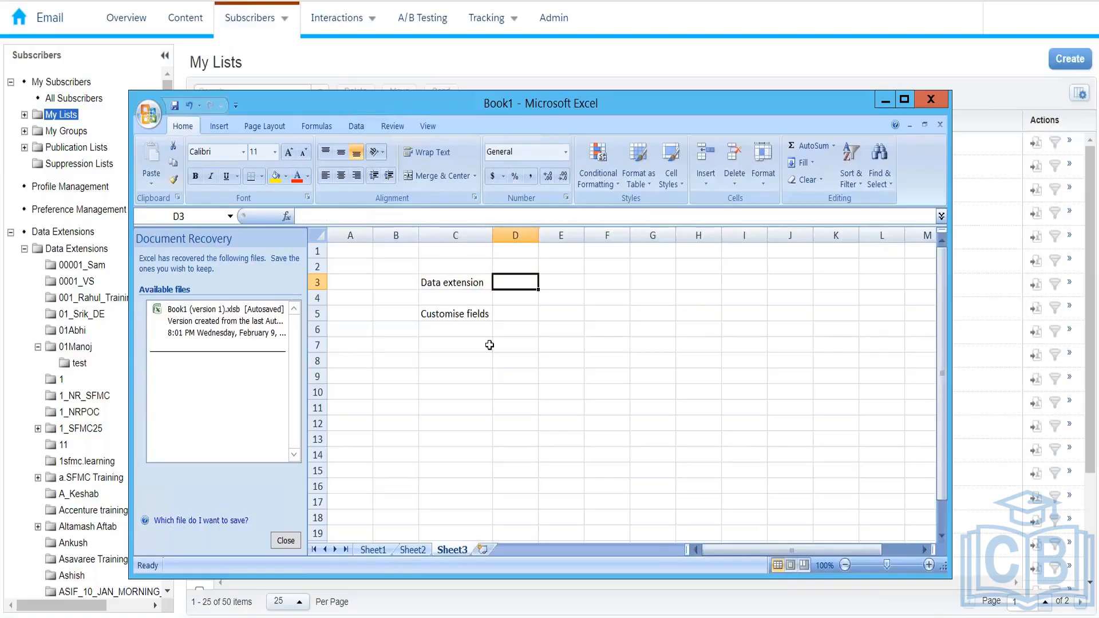
pyautogui.write('List')
pyautogui.press('Return')
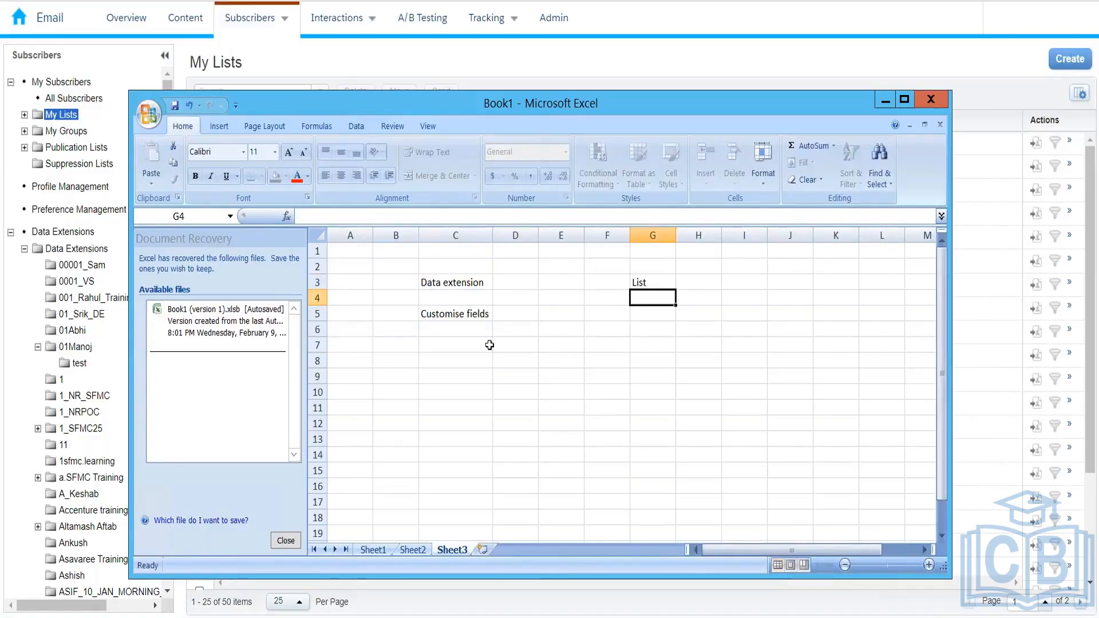
pyautogui.press('Down')
pyautogui.press('Down')
pyautogui.press('Up')
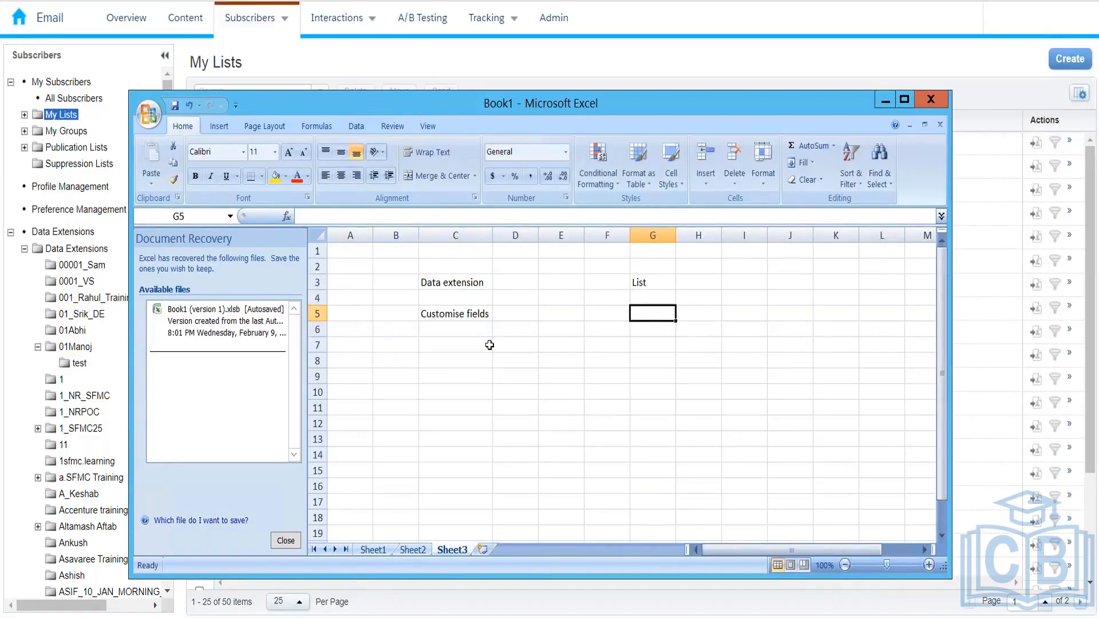
pyautogui.write('Limited')
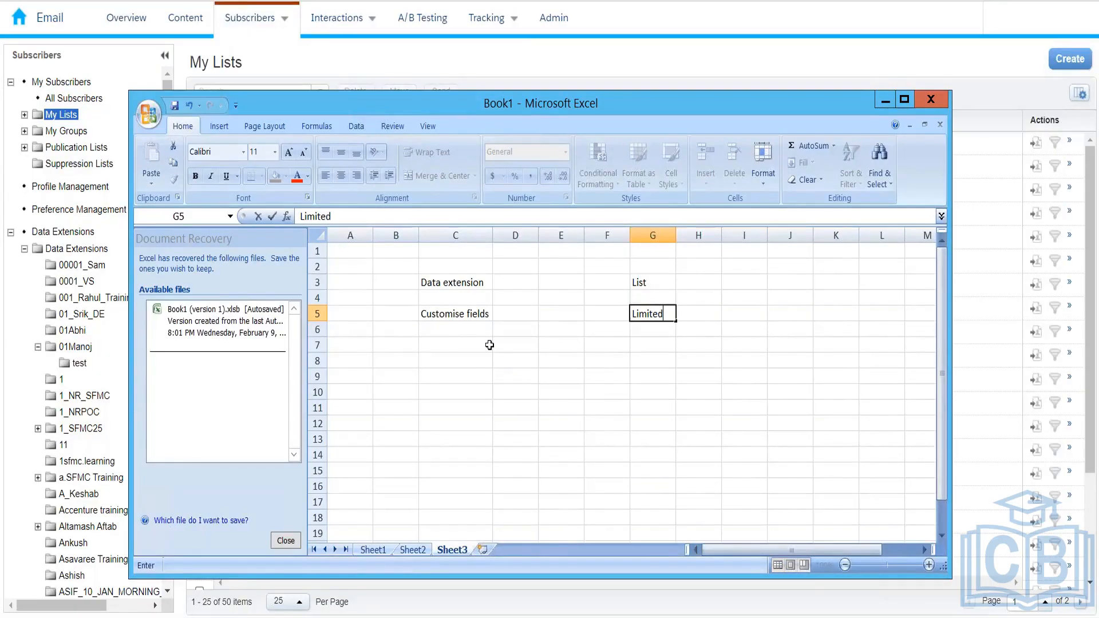
pyautogui.press('Return')
pyautogui.press('Up')
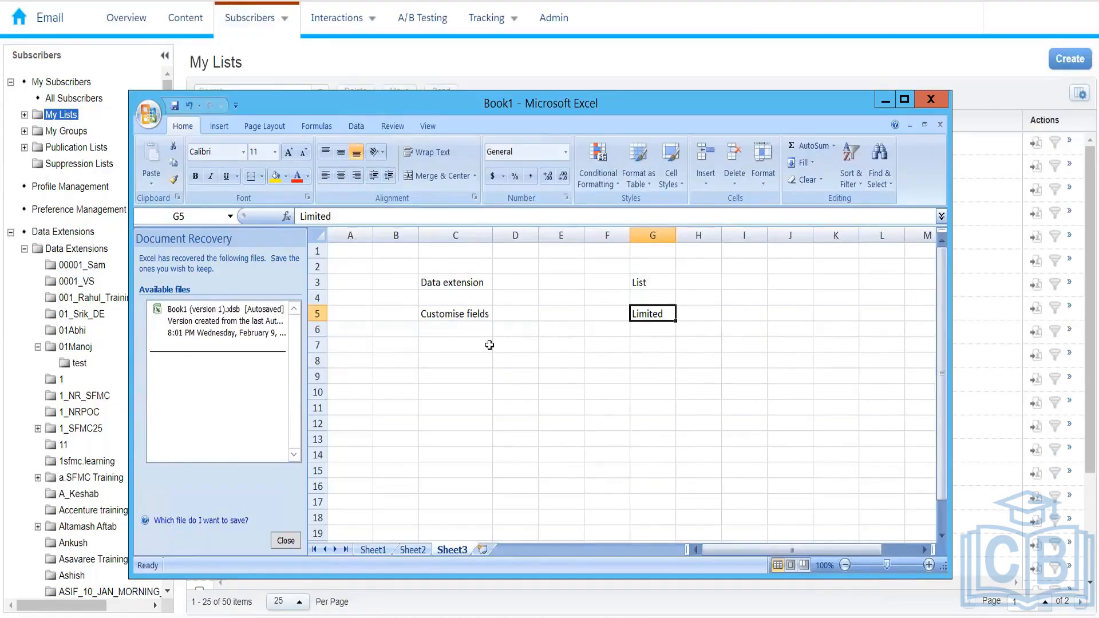
pyautogui.press('Up')
pyautogui.press('Up')
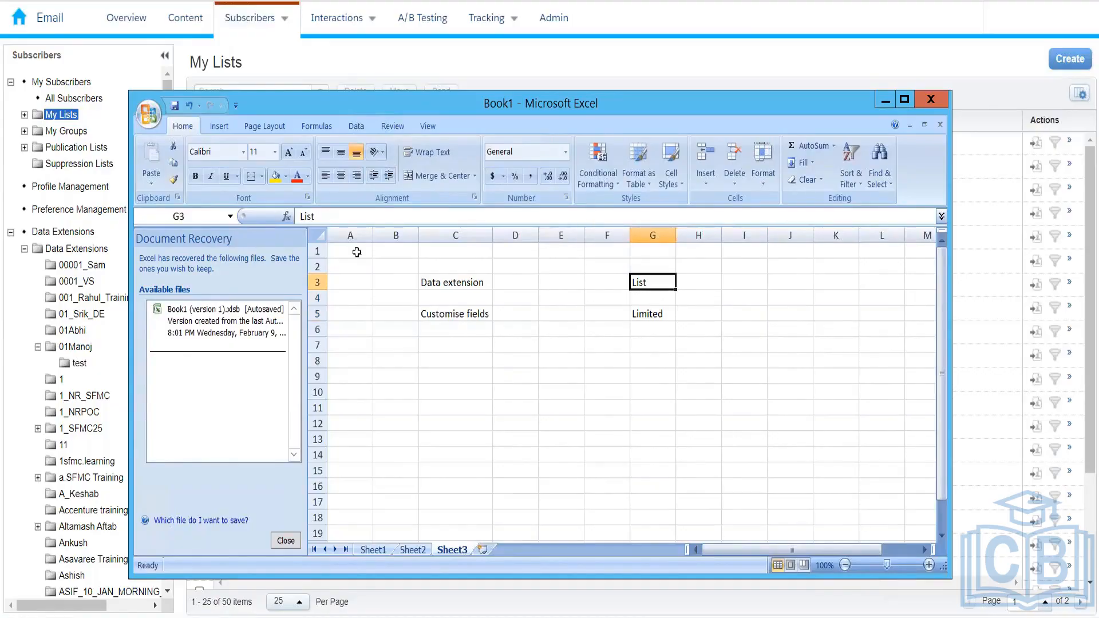
# Enter 'More than 500000' in C6 and 'Less than 500000' in G6
pyautogui.moveTo(278, 26)
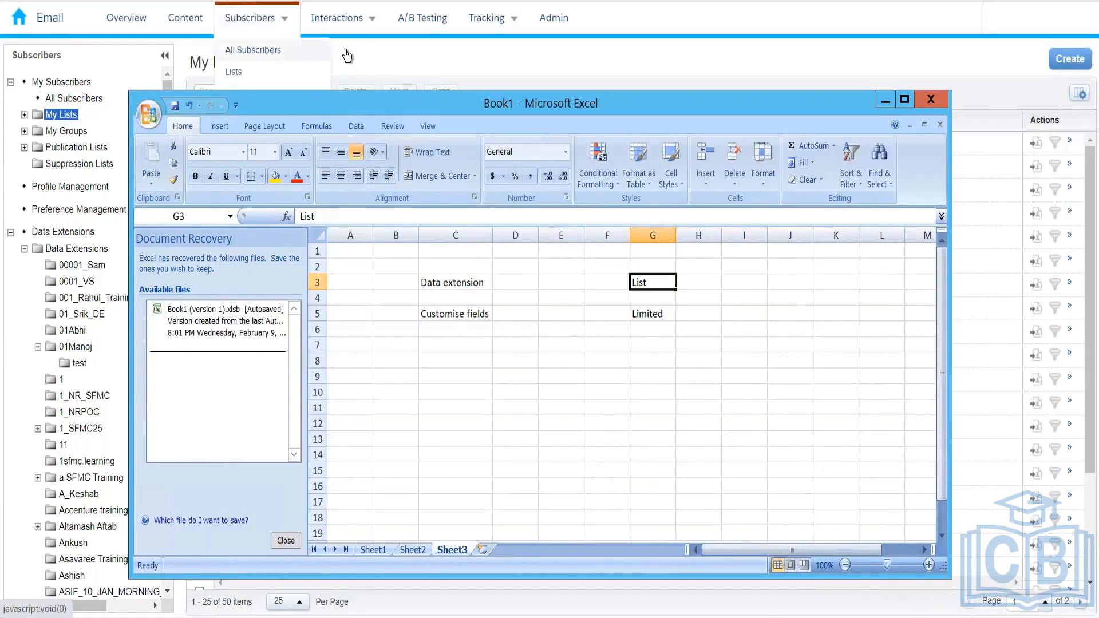
pyautogui.click(374, 43)
pyautogui.hotkey('alt', 'Tab')
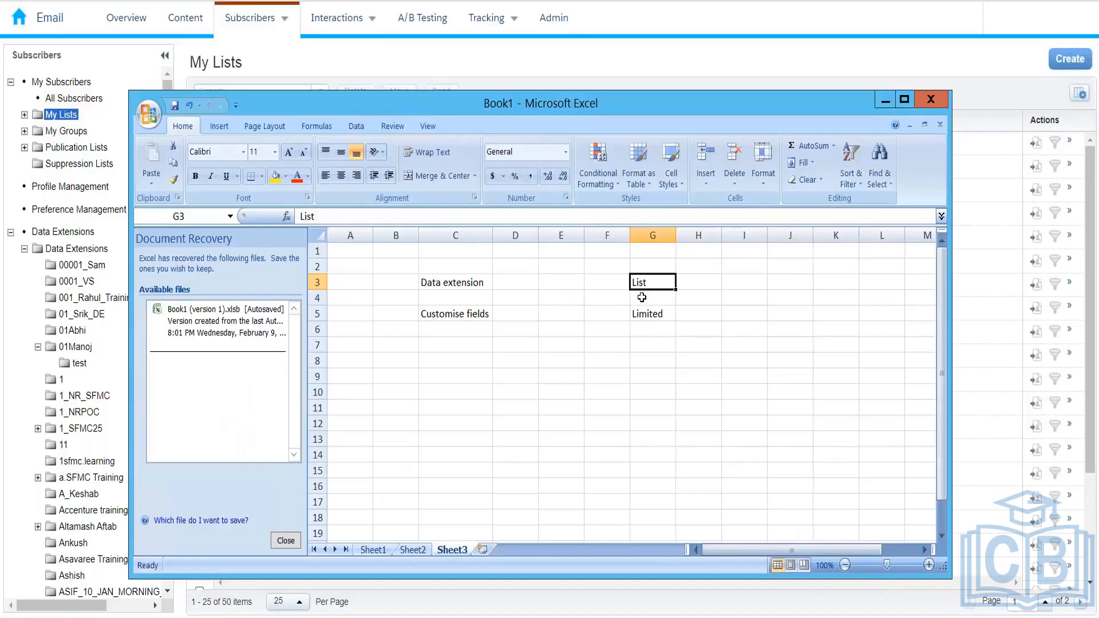
pyautogui.click(453, 336)
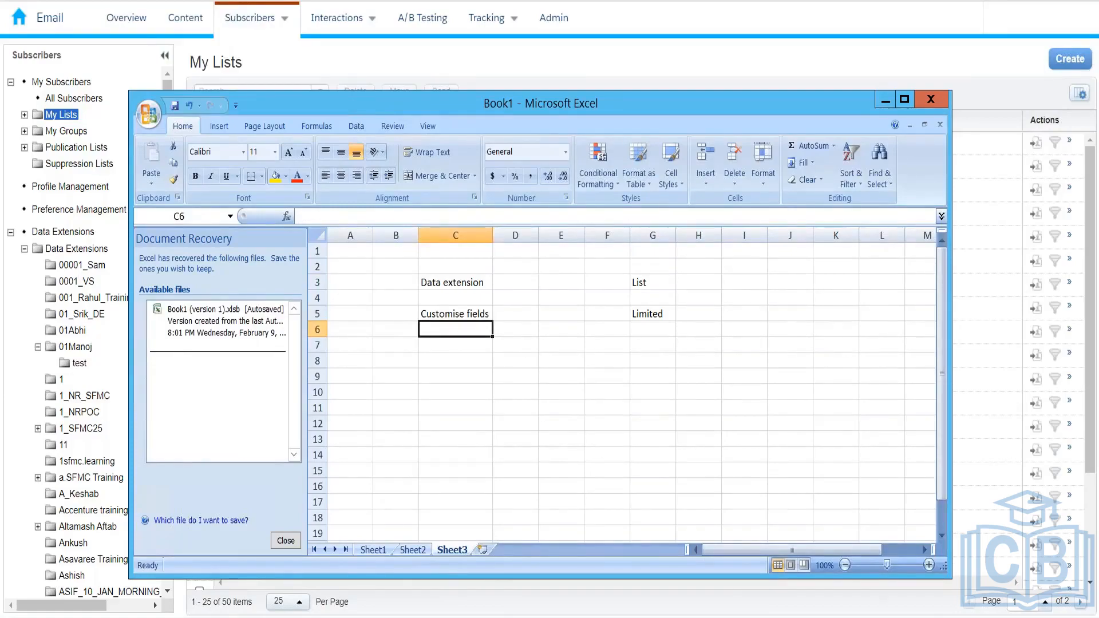
pyautogui.write('More than')
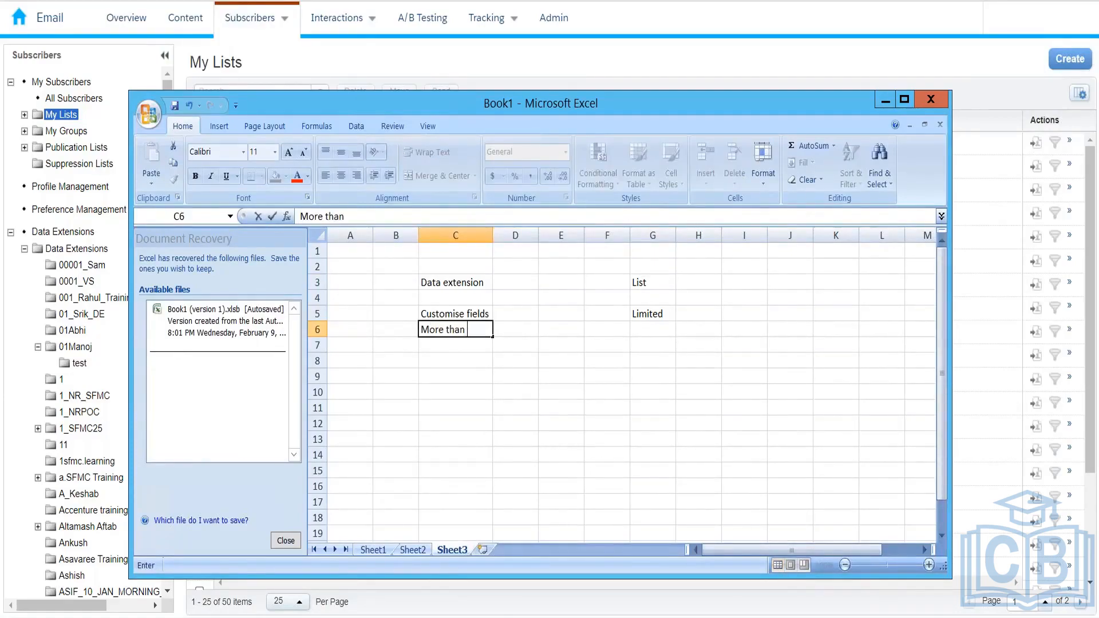
pyautogui.write(' 500000')
pyautogui.press('Return')
pyautogui.press('Up')
pyautogui.press('Up')
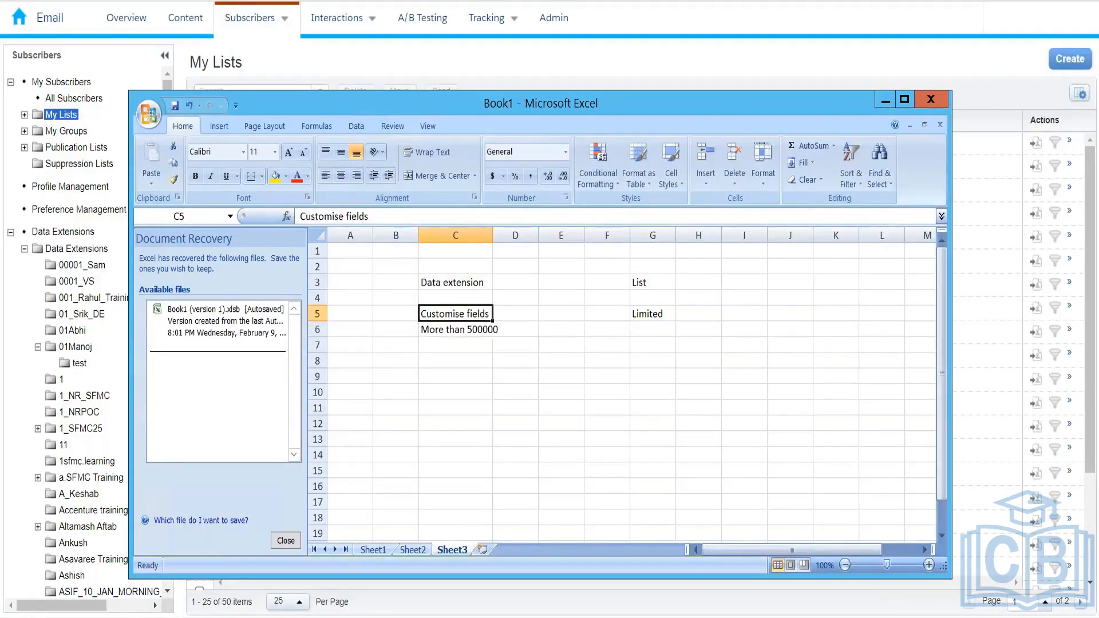
pyautogui.press('Up')
pyautogui.press('Up')
pyautogui.press('Down')
pyautogui.press('Down')
pyautogui.press('Down')
pyautogui.press('Up')
pyautogui.press('Up')
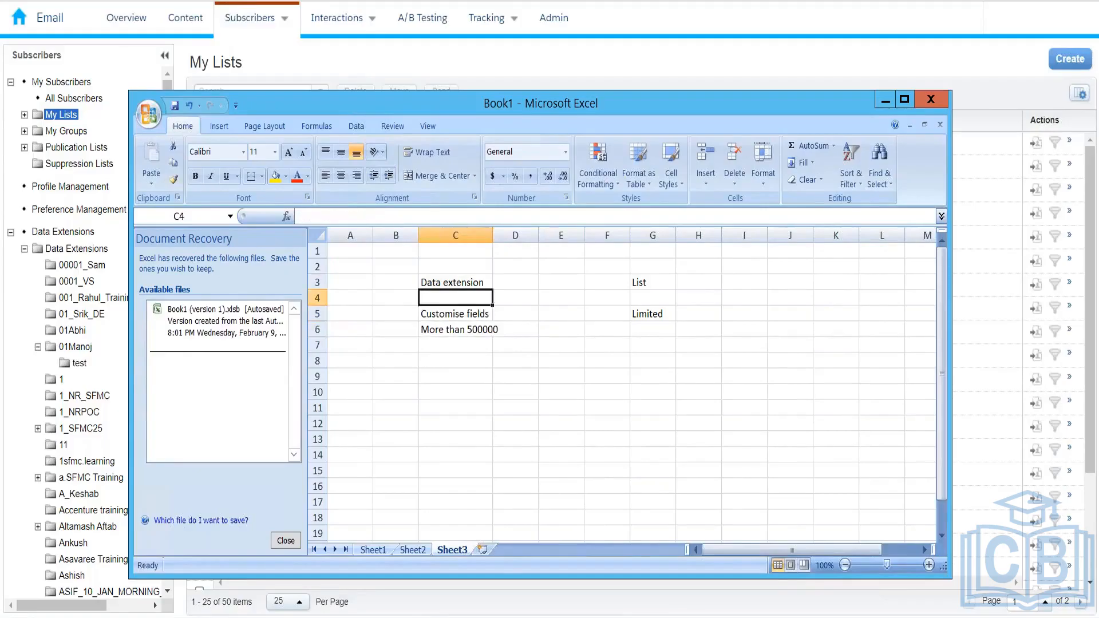
pyautogui.press('Up')
pyautogui.press('Down')
pyautogui.press('Down')
pyautogui.press('Down')
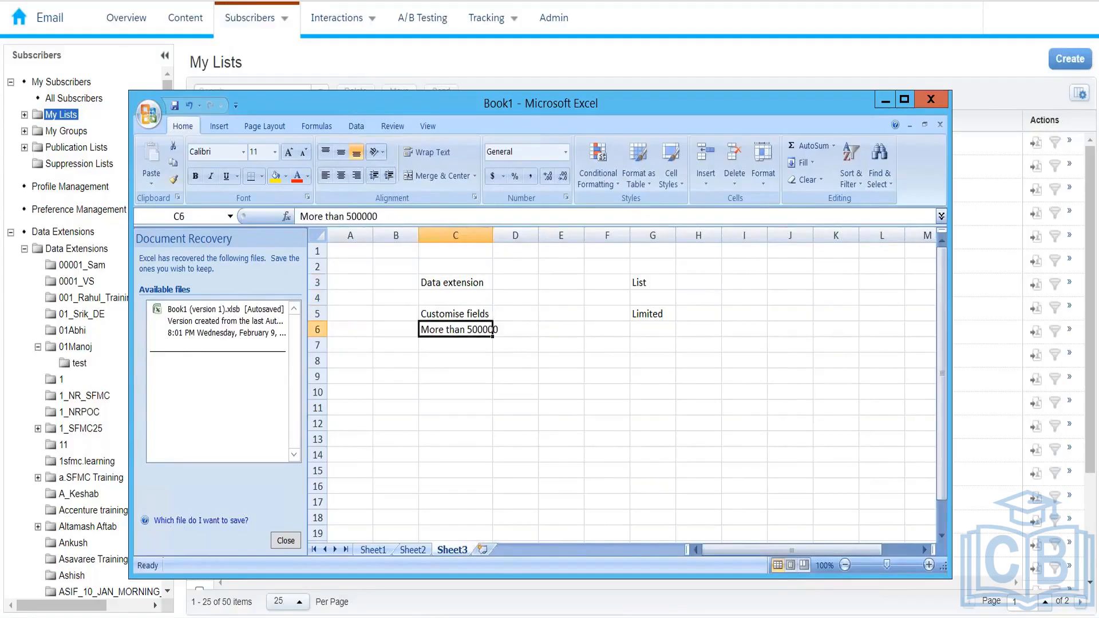
pyautogui.press('Right')
pyautogui.press('Right')
pyautogui.press('Right')
pyautogui.press('Right')
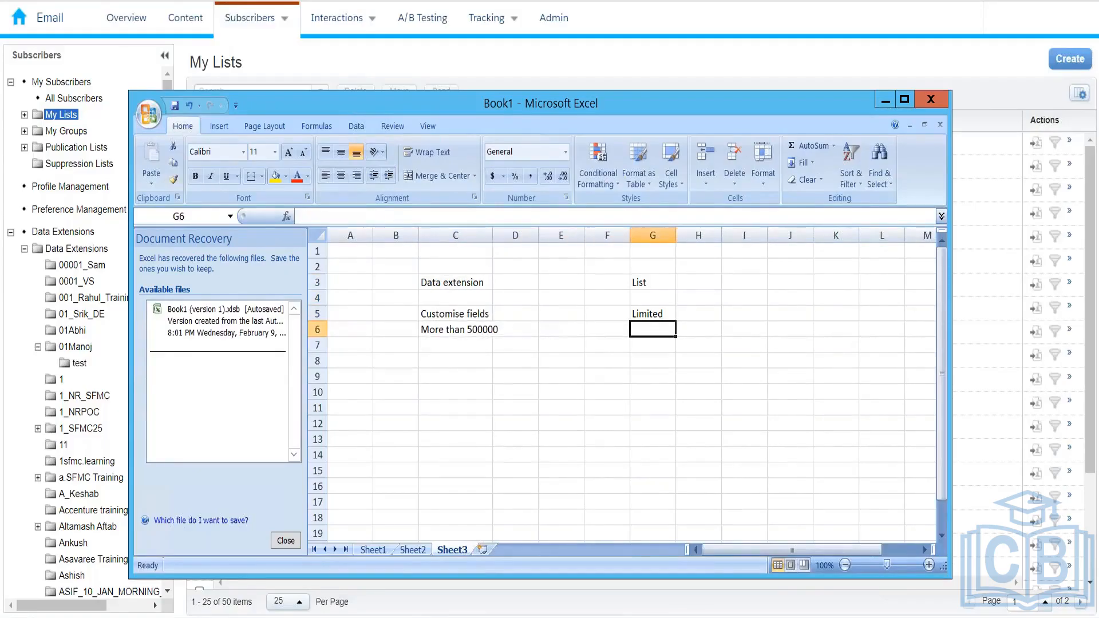
pyautogui.write('Less t')
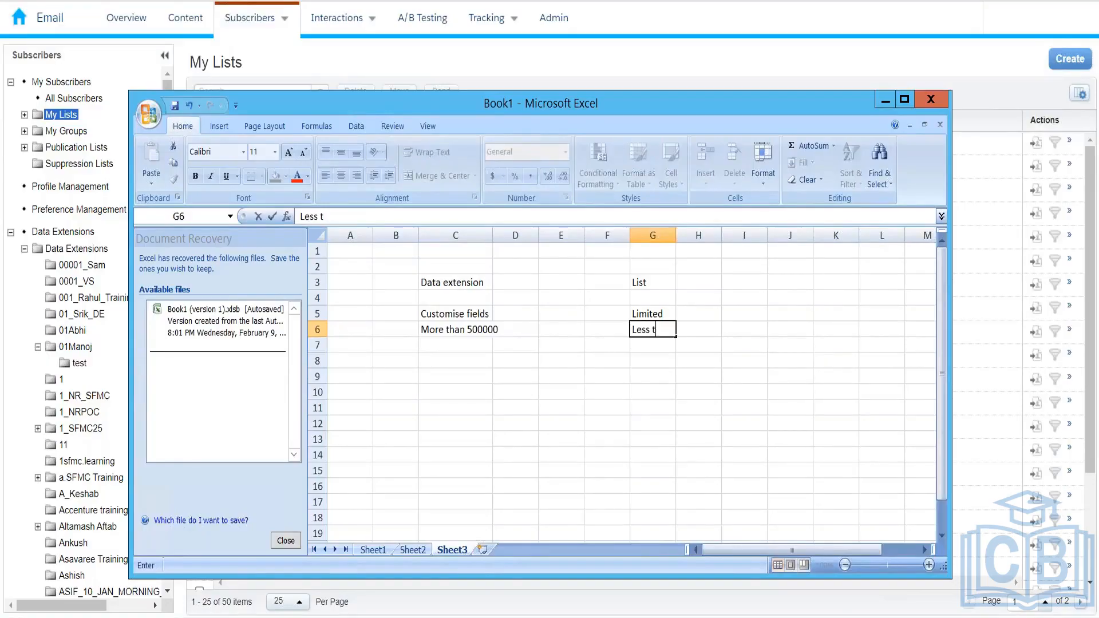
pyautogui.write('han 50000')
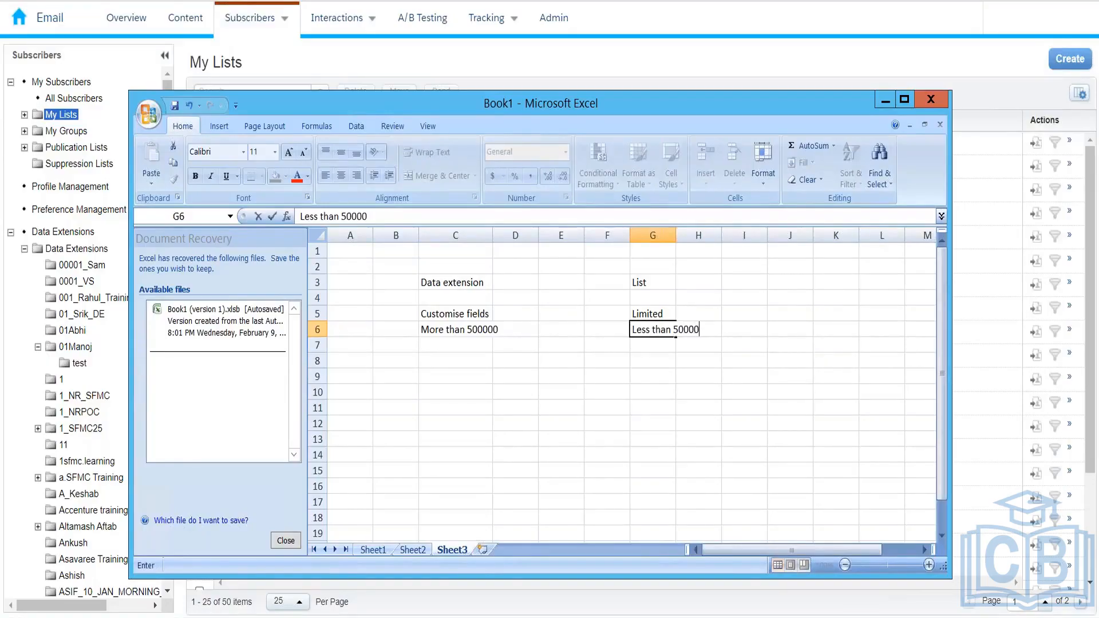
pyautogui.write('0')
pyautogui.press('Return')
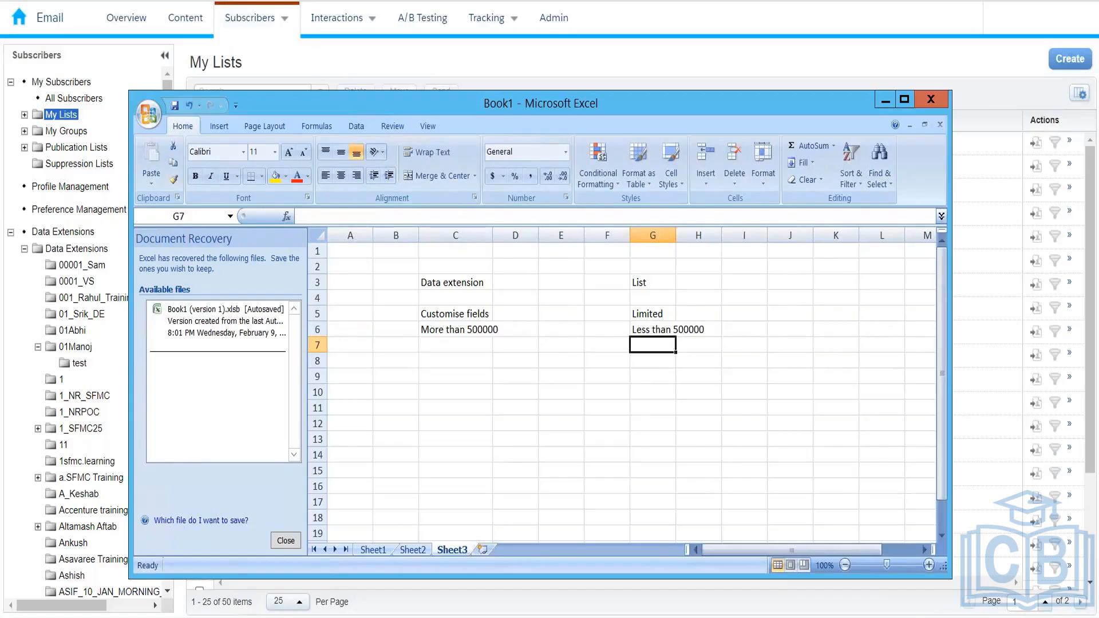
# Enter 'Contact builder' in cell G7
pyautogui.press('Up')
pyautogui.press('Up')
pyautogui.press('Left')
pyautogui.press('Left')
pyautogui.press('Left')
pyautogui.press('Left')
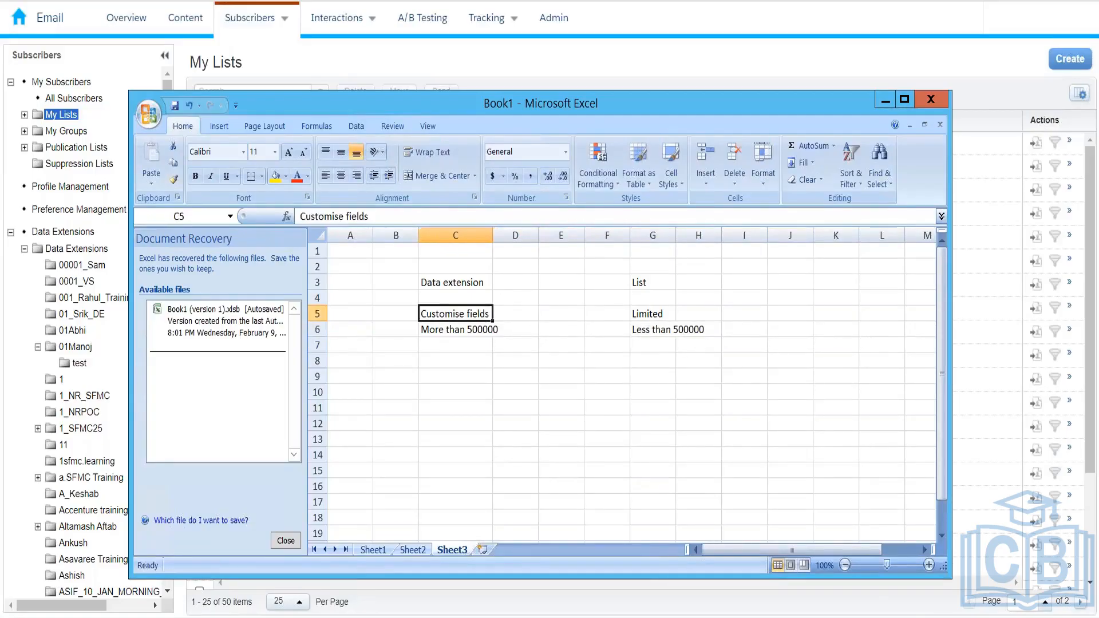
pyautogui.press('Down')
pyautogui.press('Right')
pyautogui.press('Right')
pyautogui.press('Right')
pyautogui.press('Right')
pyautogui.press('Up')
pyautogui.press('Left')
pyautogui.press('Left')
pyautogui.press('Left')
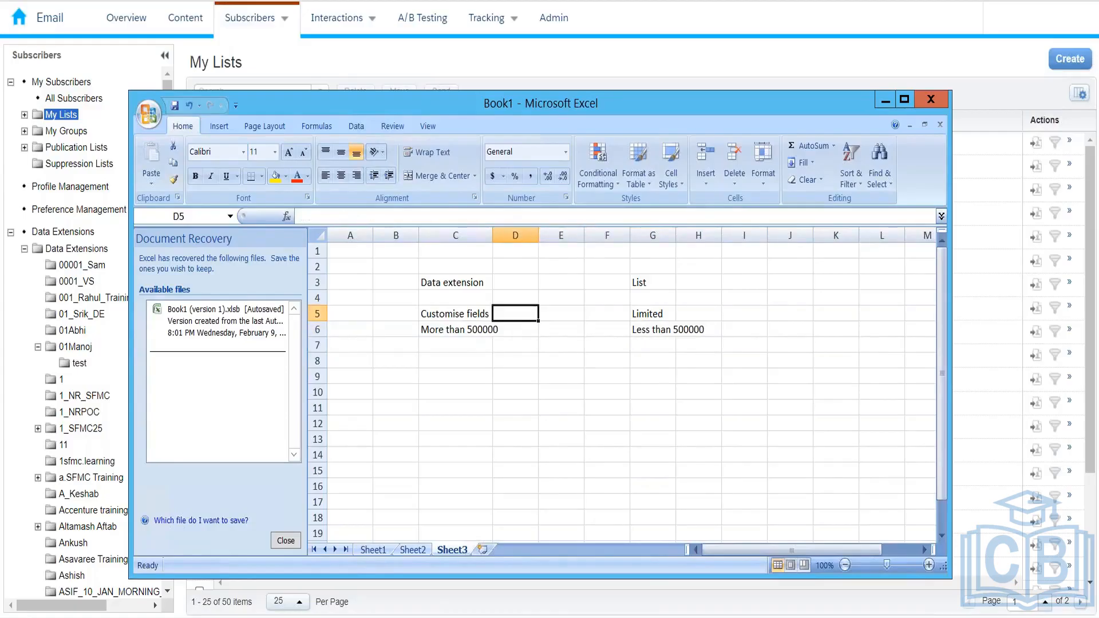
pyautogui.press('Left')
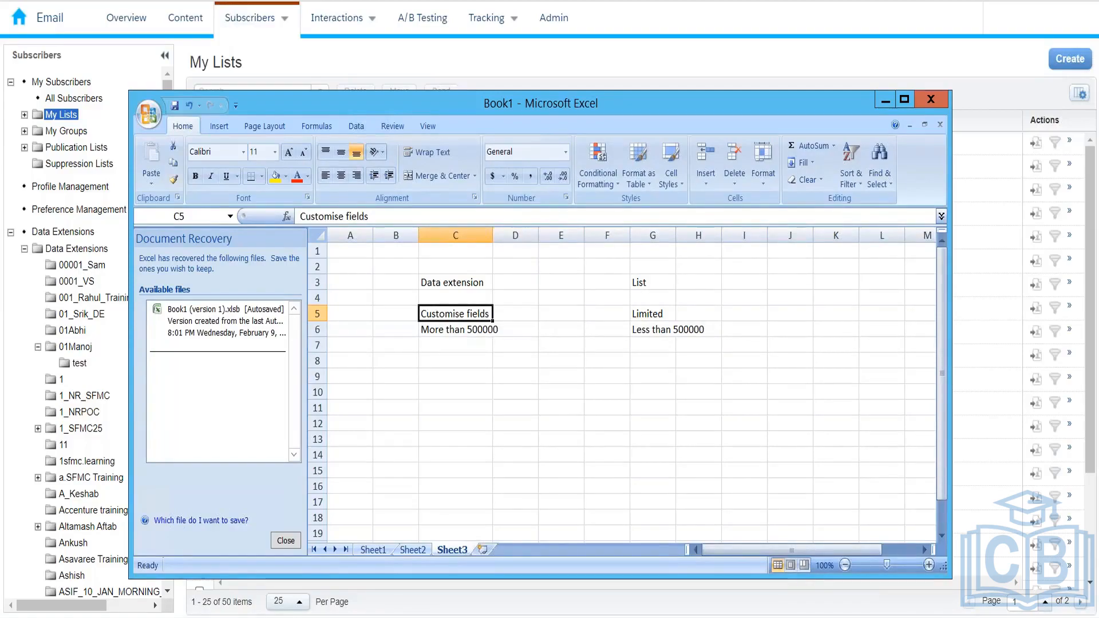
pyautogui.press('Right')
pyautogui.press('Right')
pyautogui.press('Right')
pyautogui.press('Right')
pyautogui.press('Down')
pyautogui.press('Down')
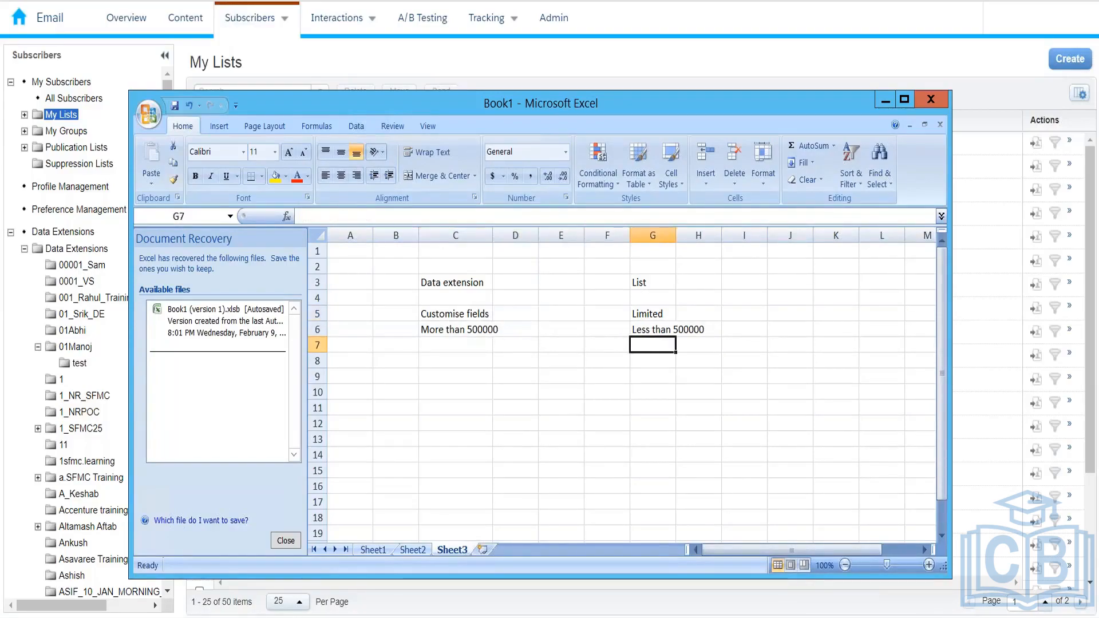
pyautogui.write('Contac')
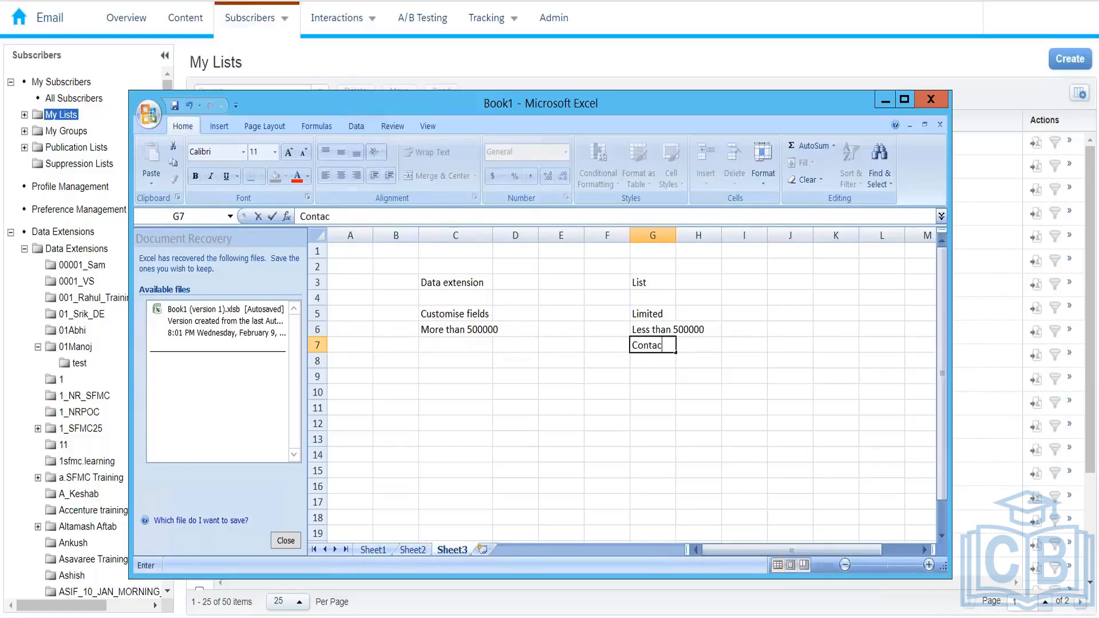
pyautogui.write('t builder')
pyautogui.press('Return')
# Edit G7 to read 'Not Contact builder', then return to the My Lists page
pyautogui.press('Left')
pyautogui.press('Left')
pyautogui.press('Left')
pyautogui.press('Left')
pyautogui.press('Up')
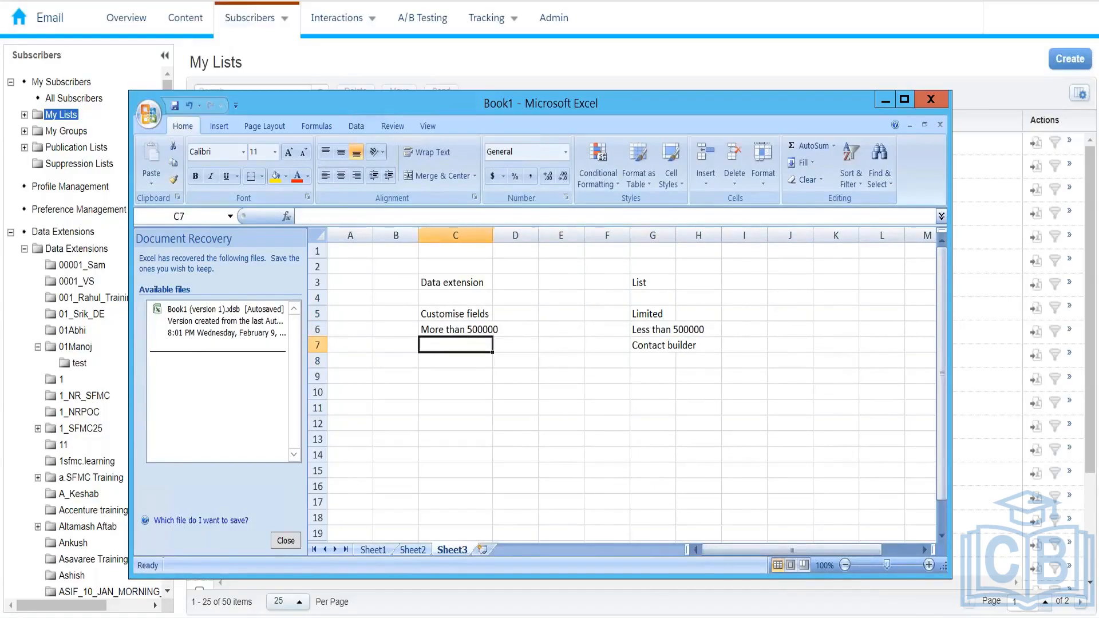
pyautogui.press('Right')
pyautogui.press('Right')
pyautogui.press('Right')
pyautogui.press('Right')
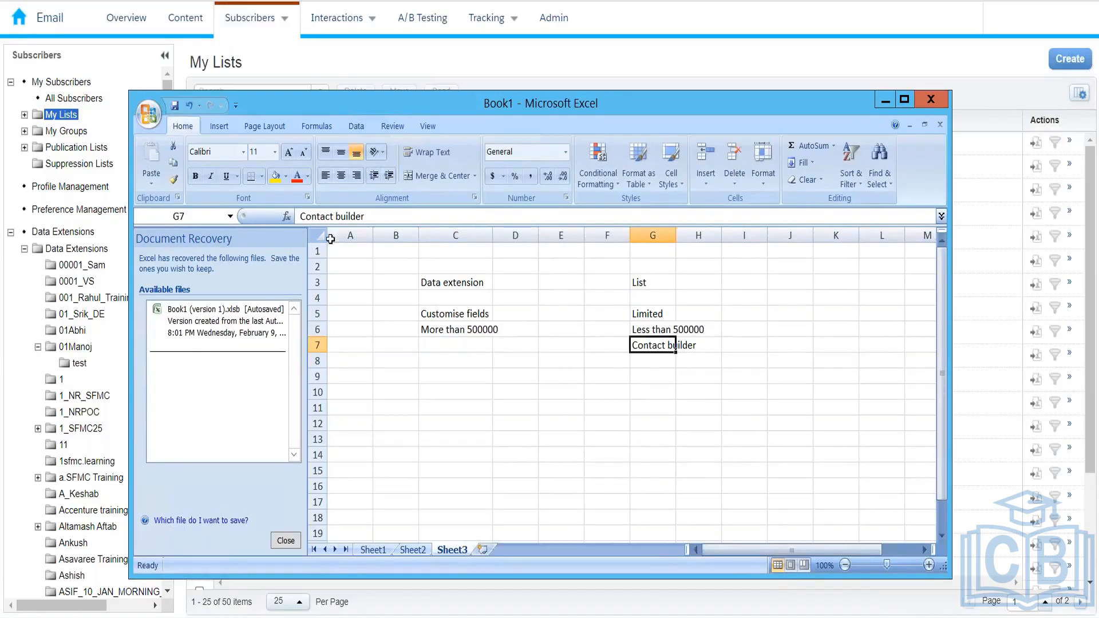
pyautogui.click(298, 218)
pyautogui.write('Not')
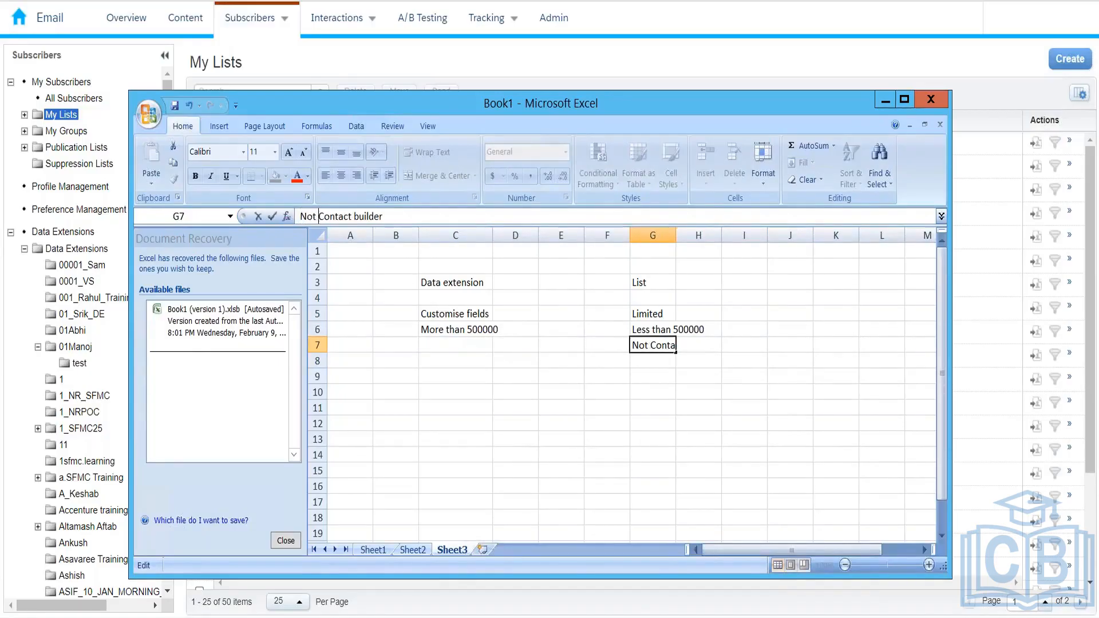
pyautogui.press('Return')
pyautogui.press('Up')
pyautogui.press('Left')
pyautogui.press('Left')
pyautogui.press('Left')
pyautogui.press('Left')
pyautogui.press('Left')
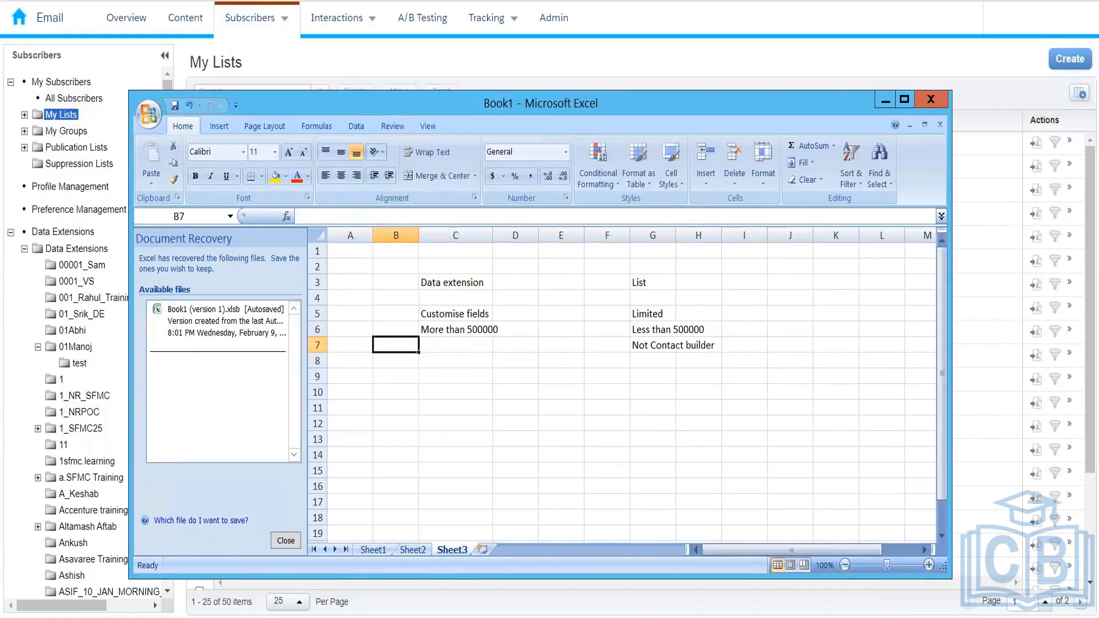
pyautogui.press('Right')
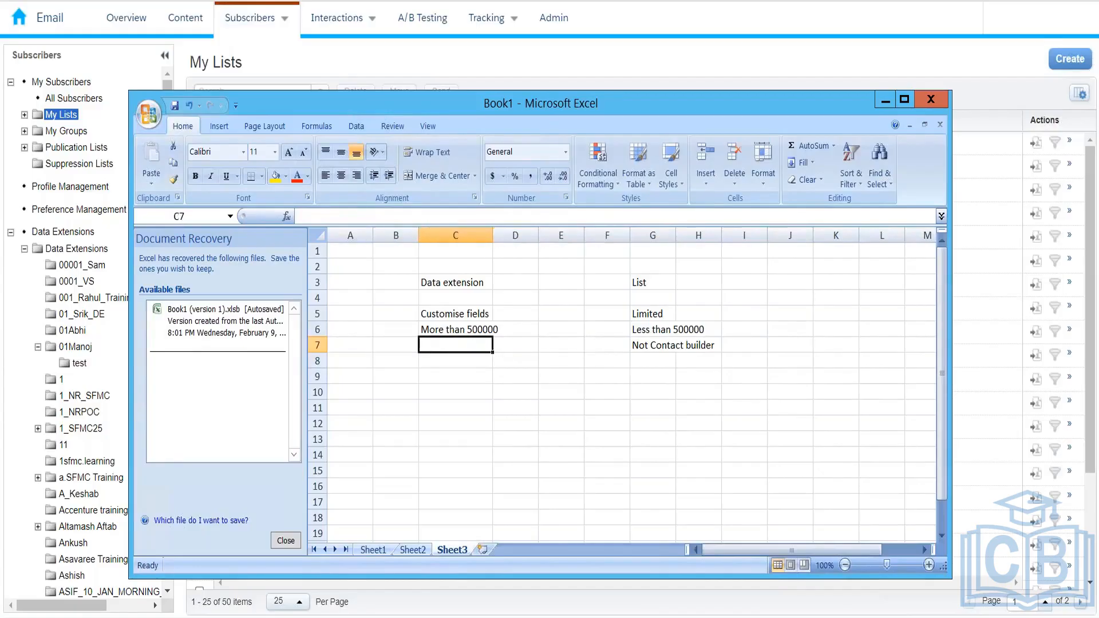
pyautogui.hotkey('alt', 'Tab')
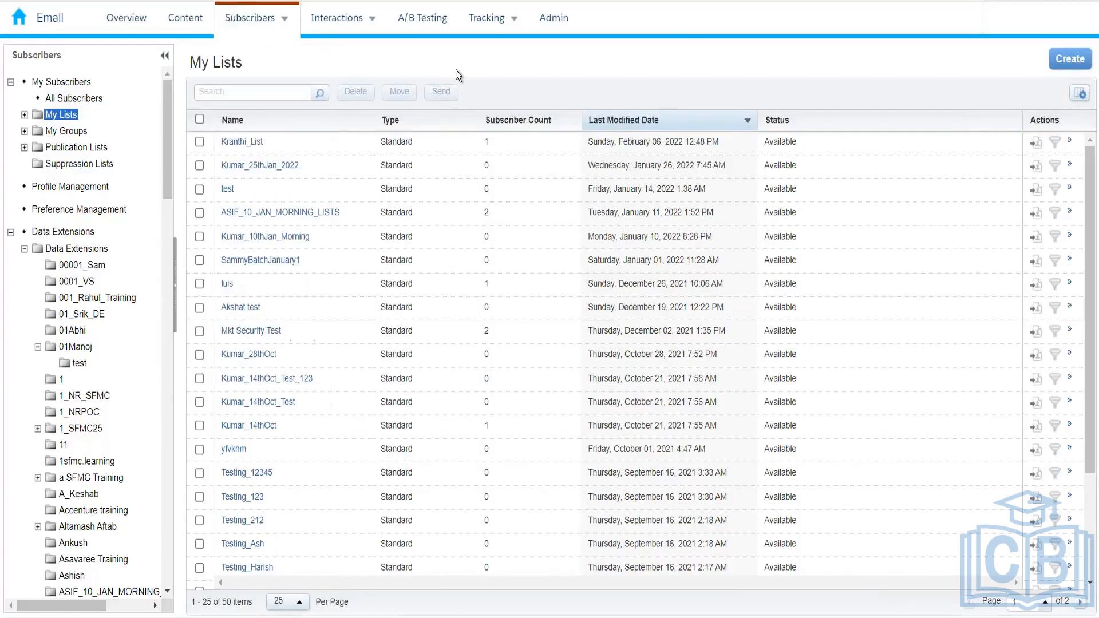
# Create a standard list named Kumar_10thFeb_2022, leaving Send Welcome Email unchecked, and save it
pyautogui.click(1060, 62)
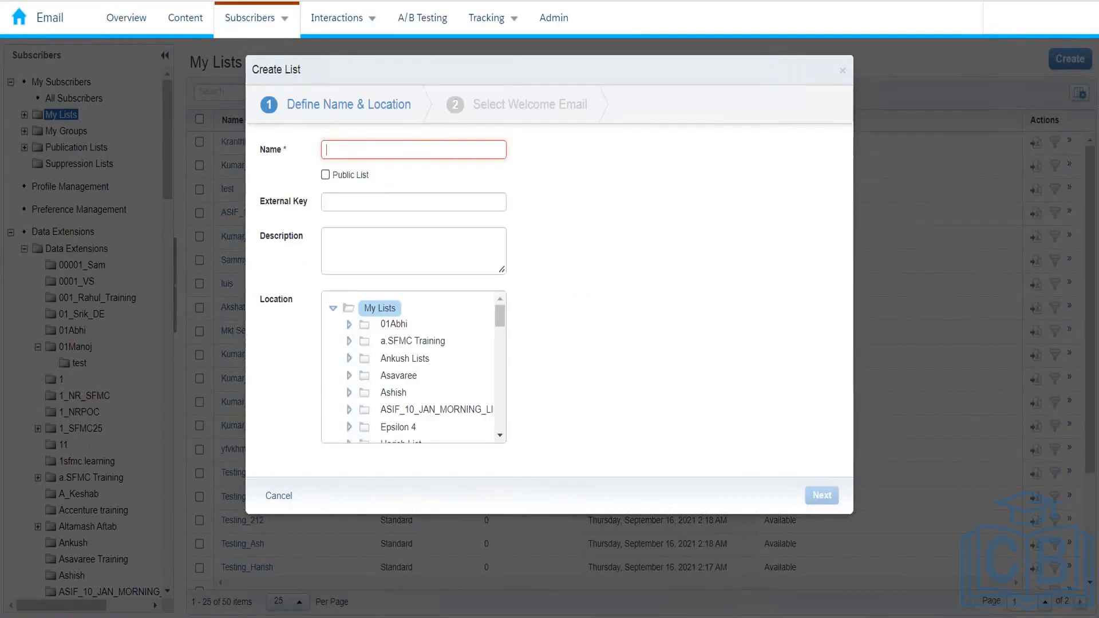
pyautogui.write('Kumar_')
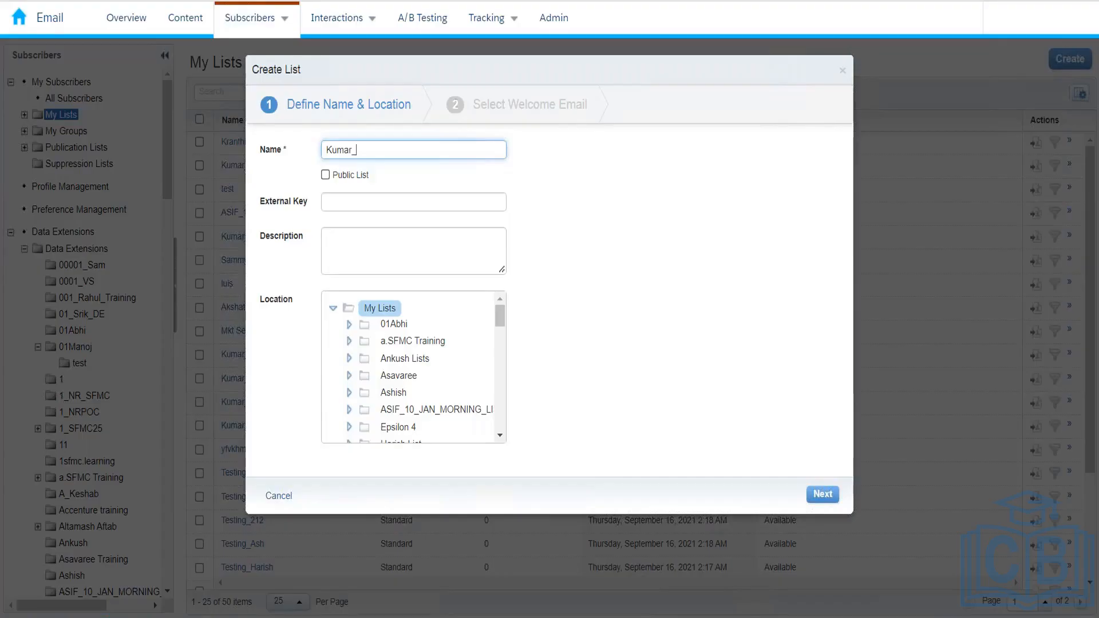
pyautogui.write('10thFeb_2022')
pyautogui.click(347, 206)
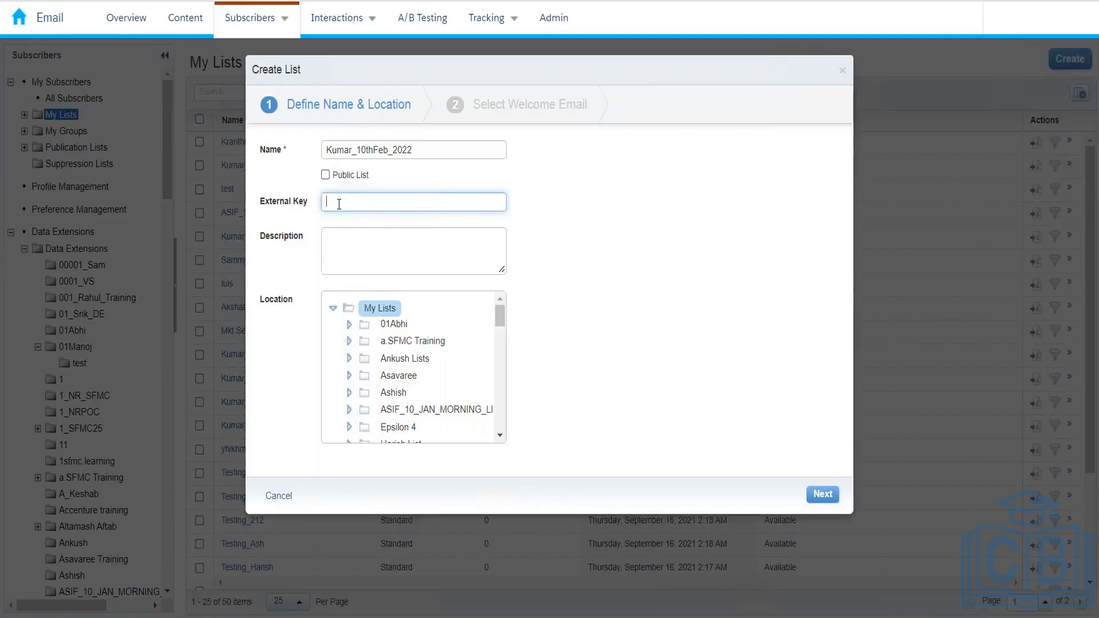
pyautogui.click(350, 262)
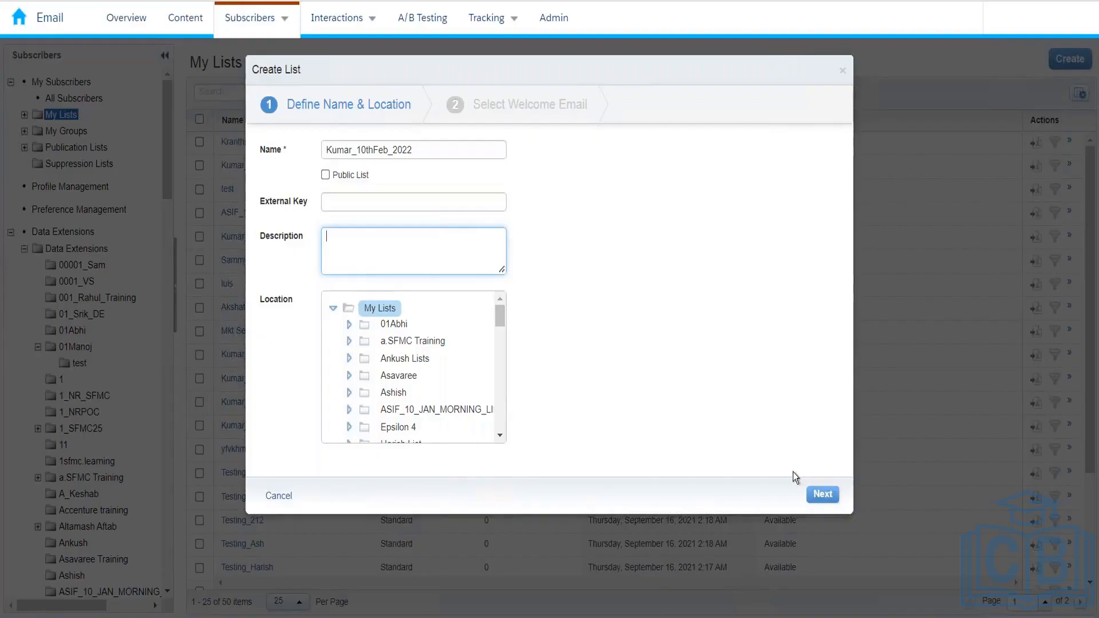
pyautogui.click(822, 495)
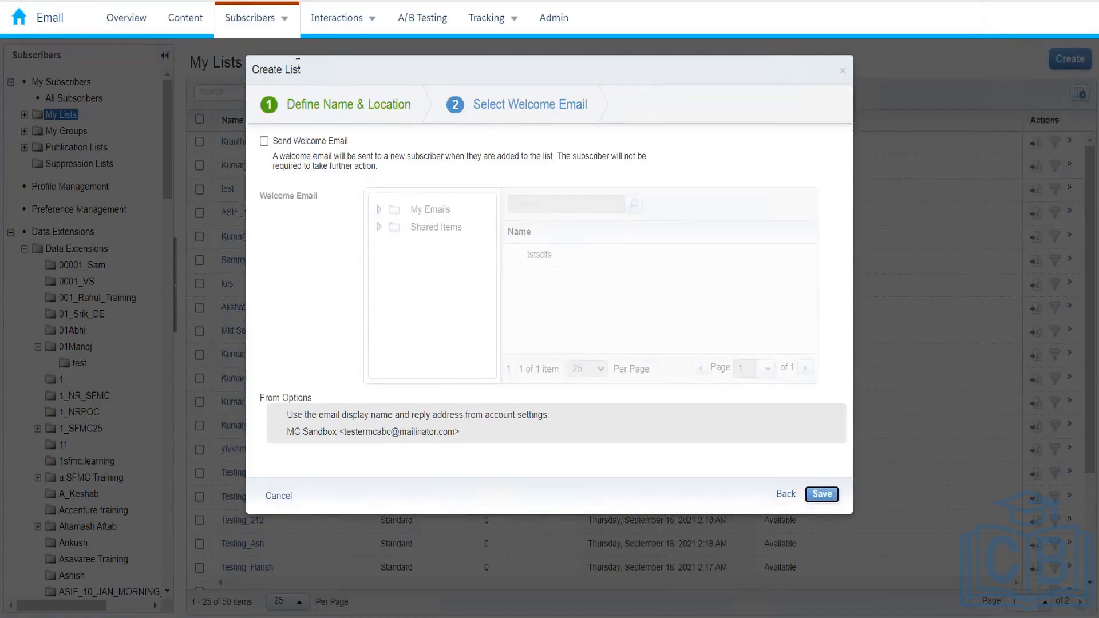
pyautogui.click(309, 143)
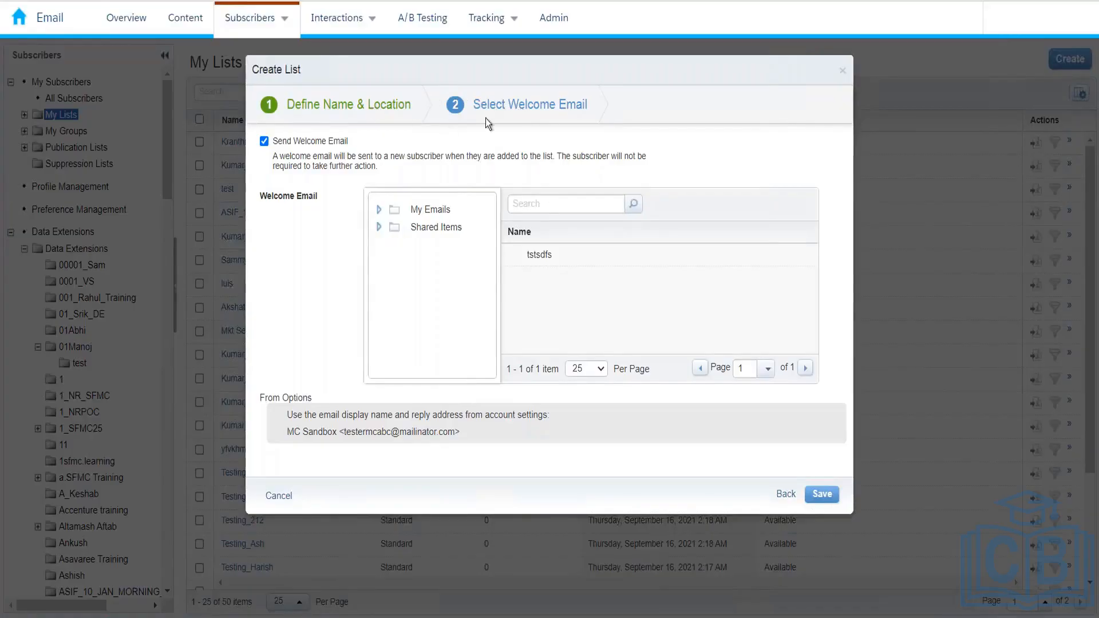
pyautogui.click(264, 141)
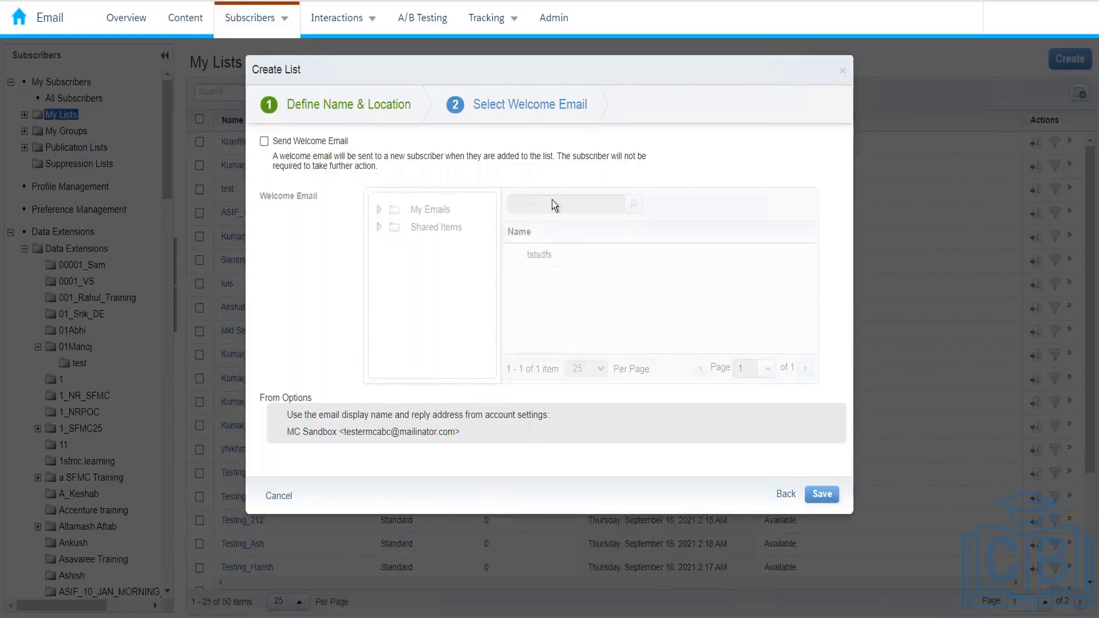
pyautogui.click(822, 494)
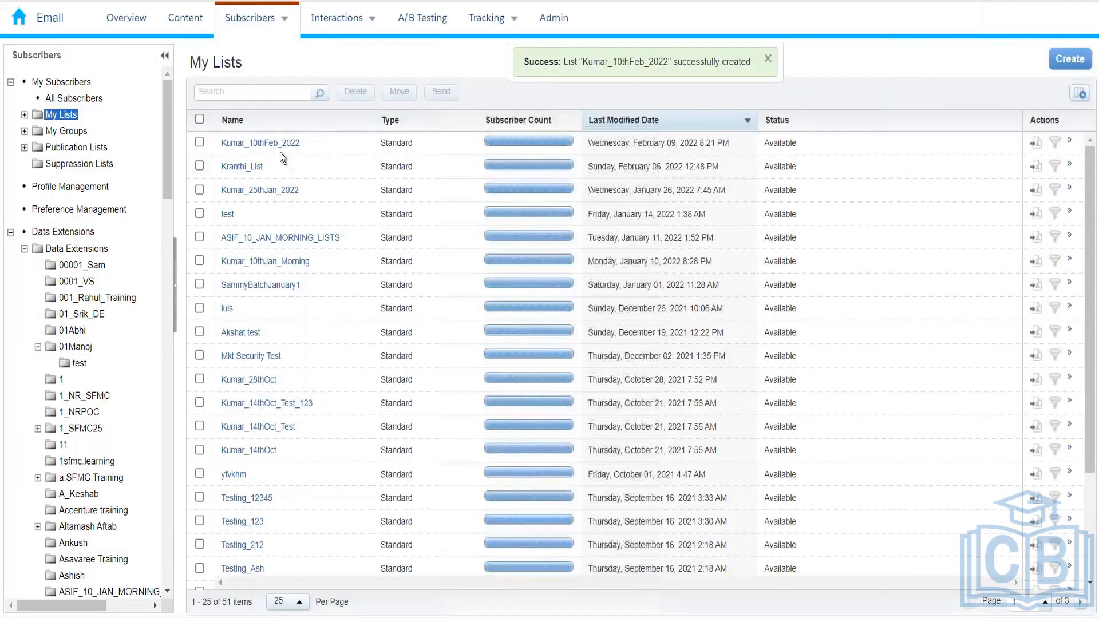
# Open the Kumar_10thFeb_2022 list, scroll across its empty Subscribers grid, and open the Subscribers menu
pyautogui.click(280, 143)
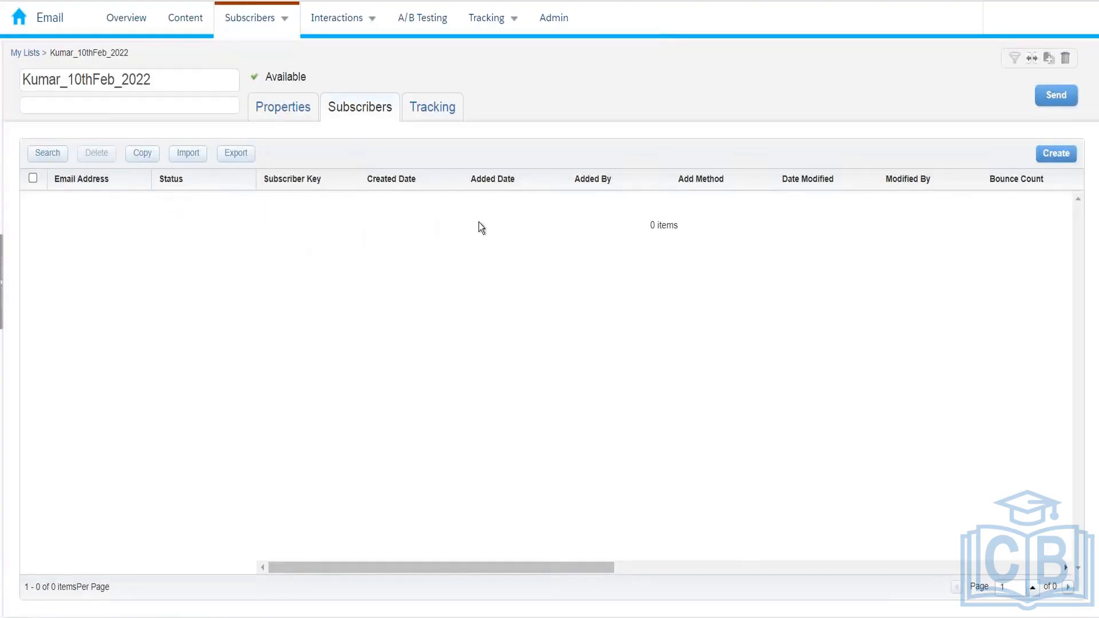
pyautogui.moveTo(273, 32)
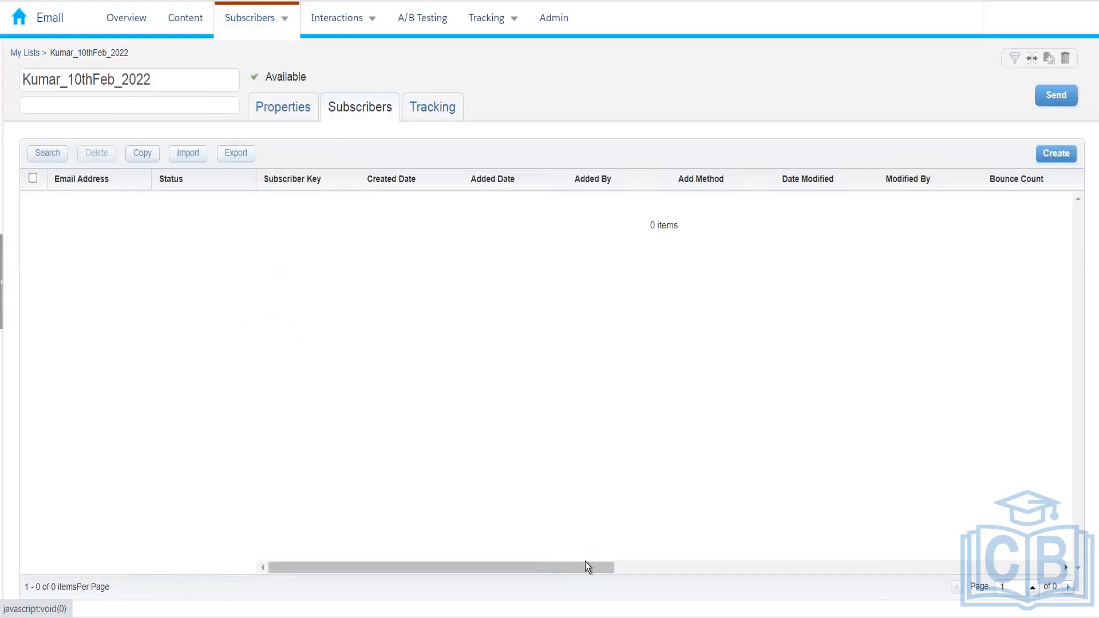
pyautogui.moveTo(579, 566); pyautogui.dragTo(964, 582)
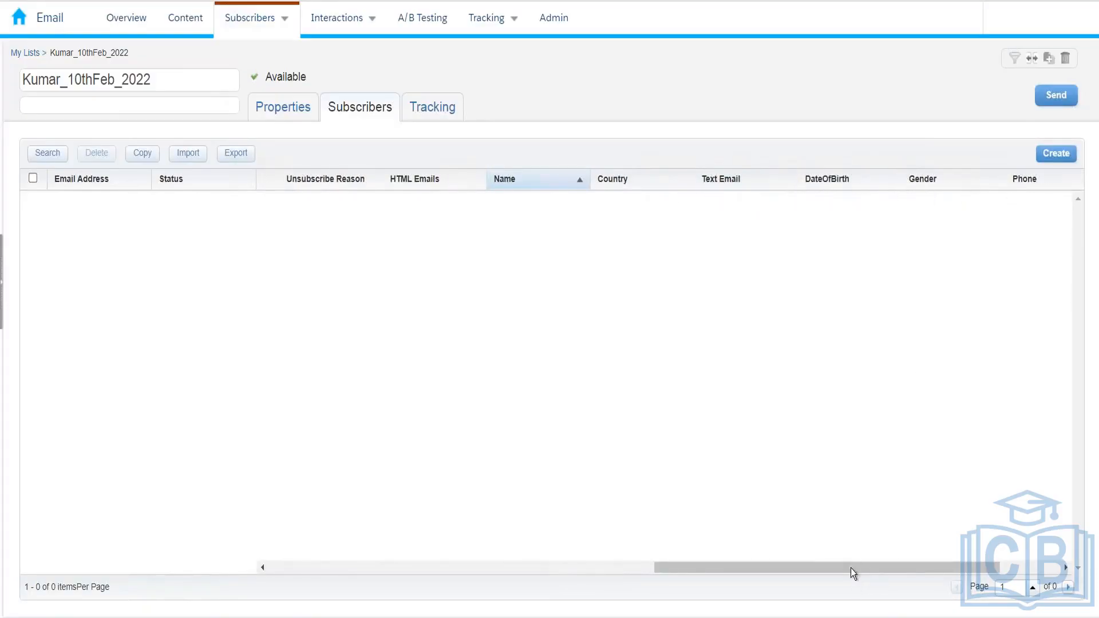
pyautogui.moveTo(851, 574); pyautogui.dragTo(960, 565)
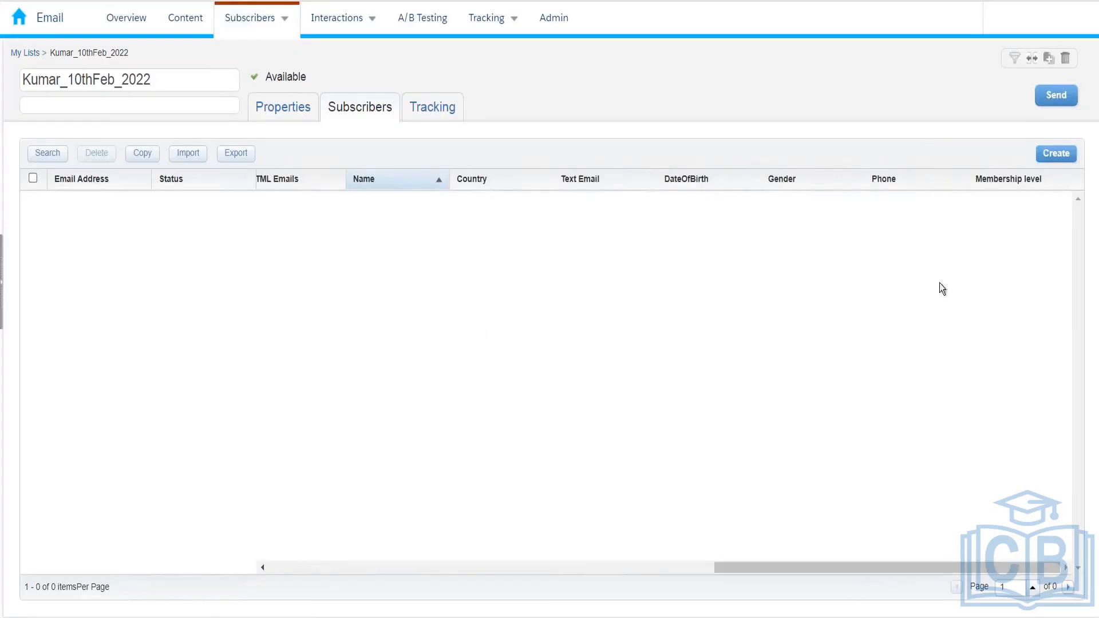
pyautogui.click(231, 20)
pyautogui.click(252, 14)
pyautogui.moveTo(260, 35)
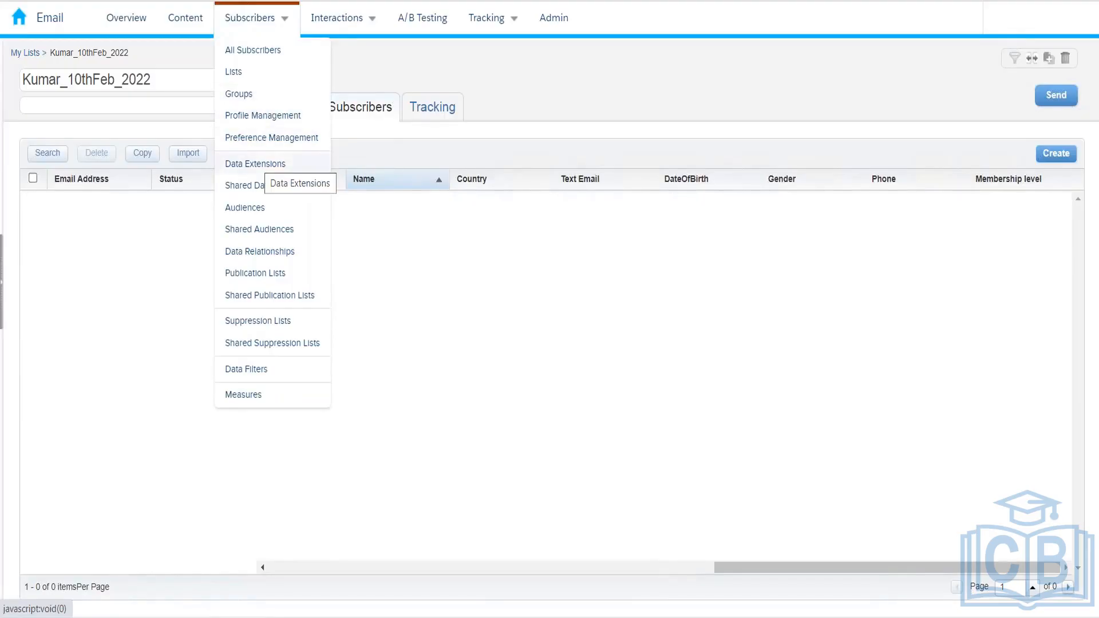
# From the Data Extensions page, start a new standard data extension created from new
pyautogui.click(258, 164)
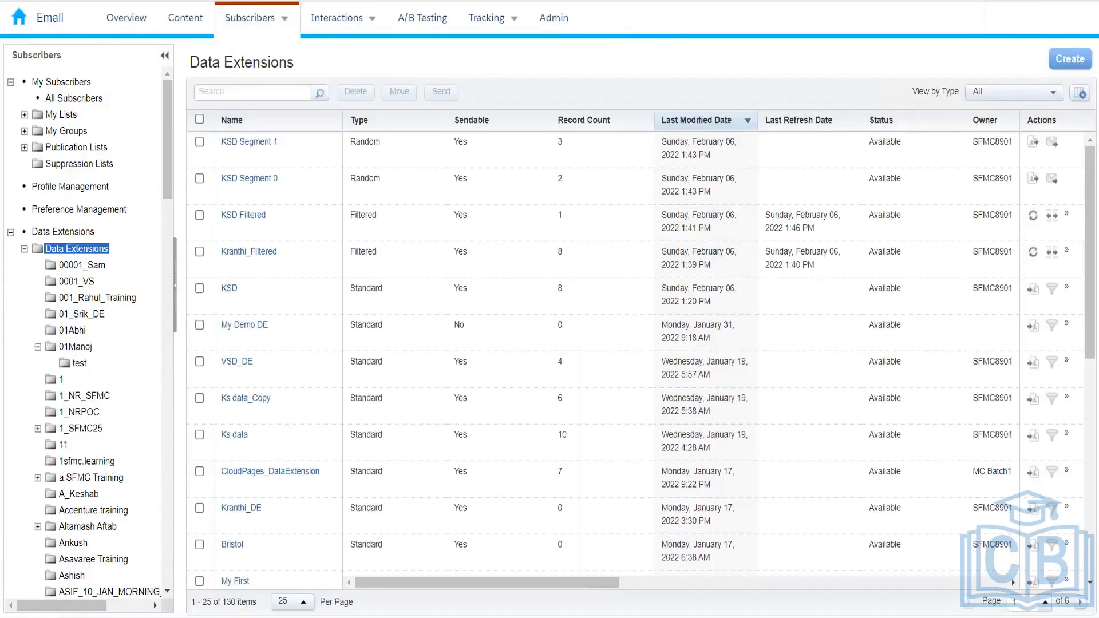
pyautogui.click(1069, 59)
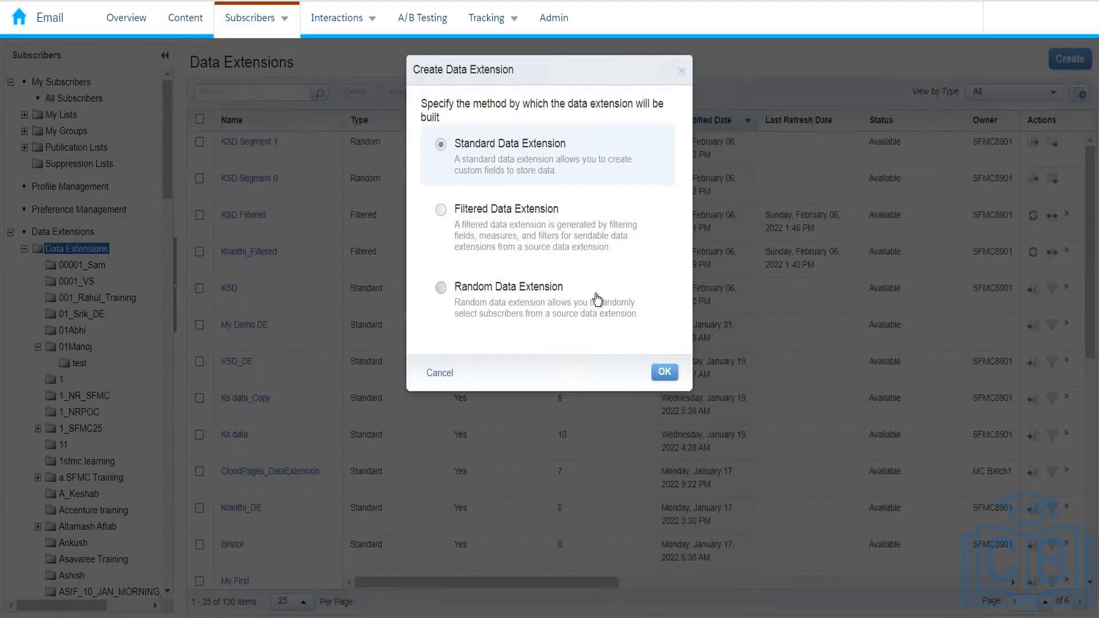
pyautogui.click(664, 372)
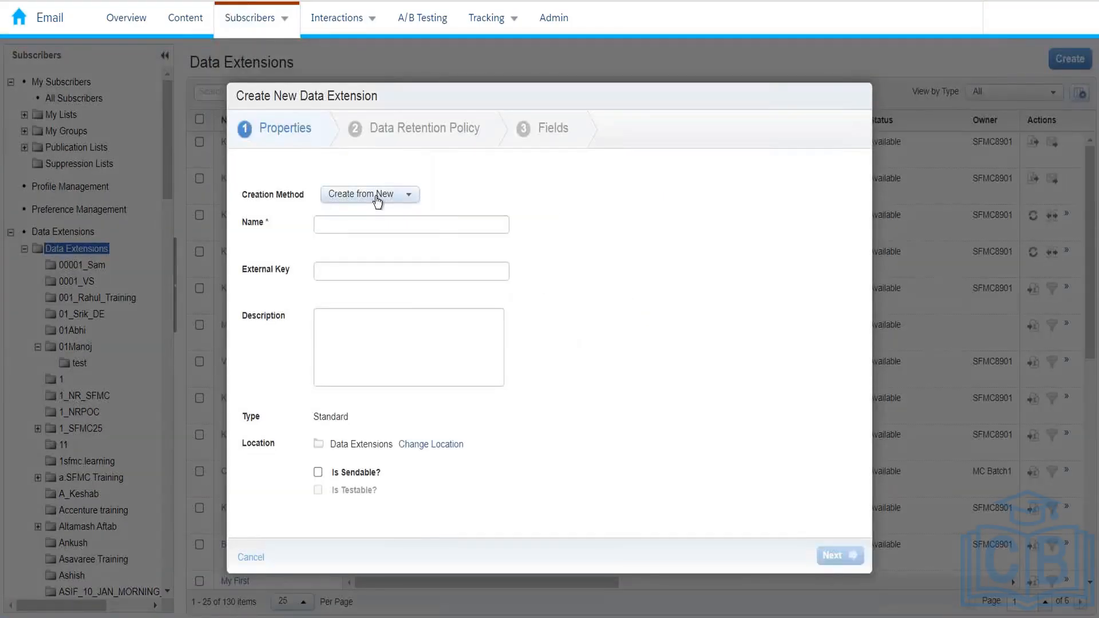
pyautogui.click(377, 198)
pyautogui.click(376, 211)
# Name it ghjb, preview the retention and field steps, then back out and cancel it
pyautogui.click(442, 229)
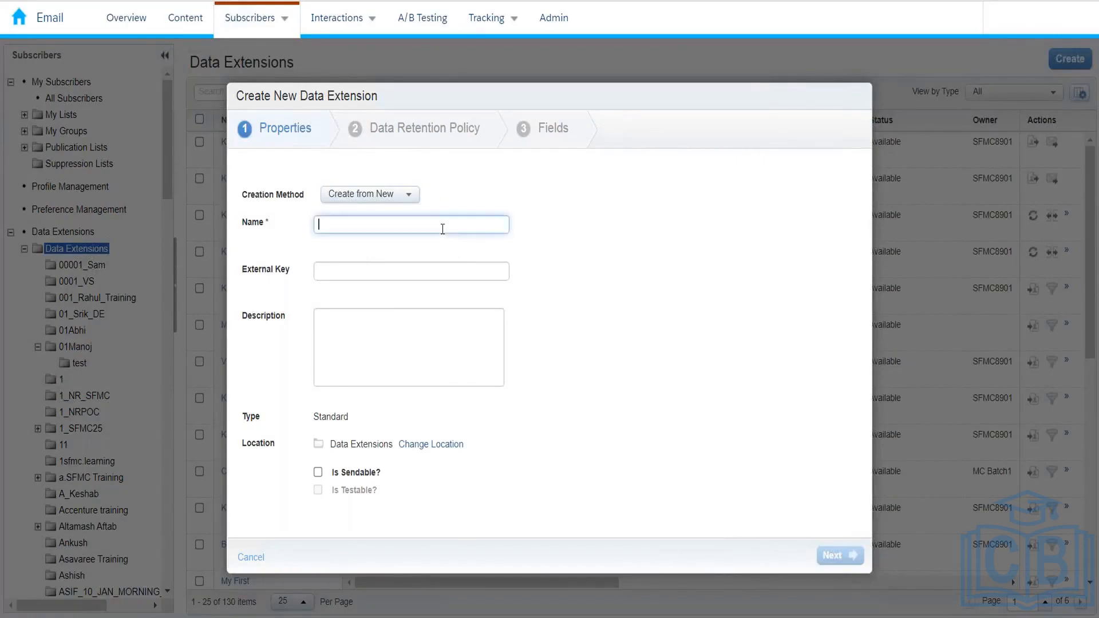
pyautogui.write('ghjb')
pyautogui.click(839, 563)
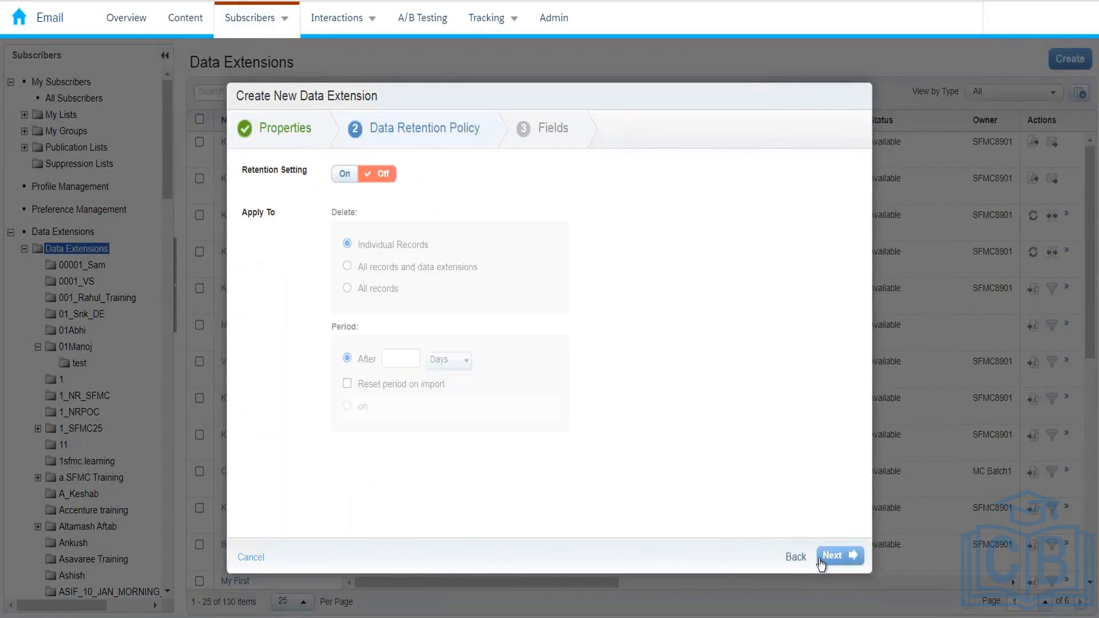
pyautogui.click(825, 563)
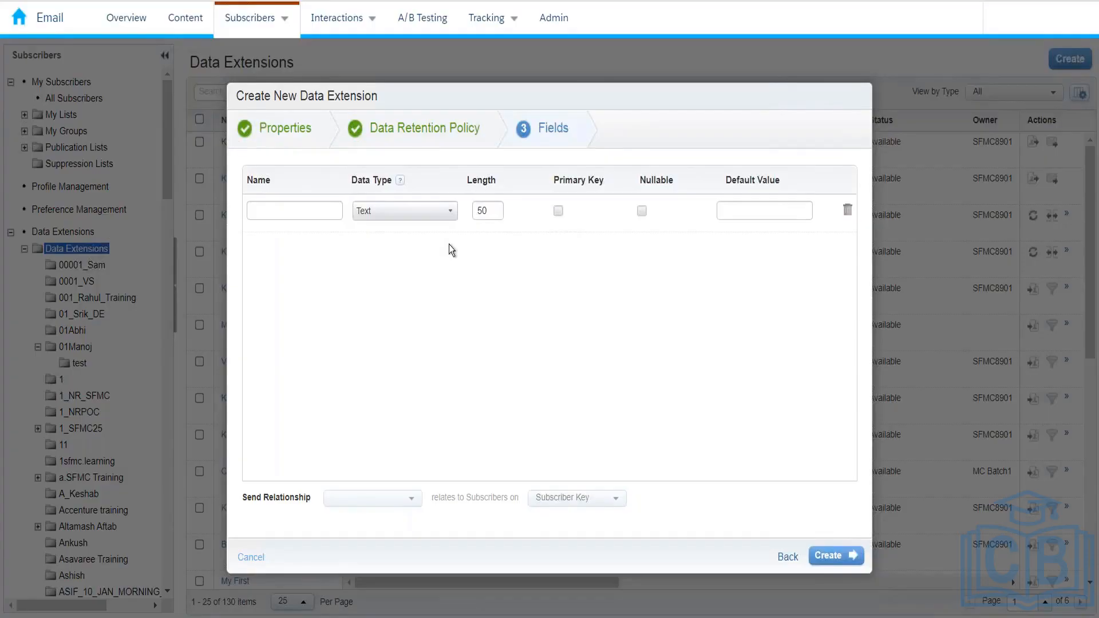
pyautogui.click(308, 147)
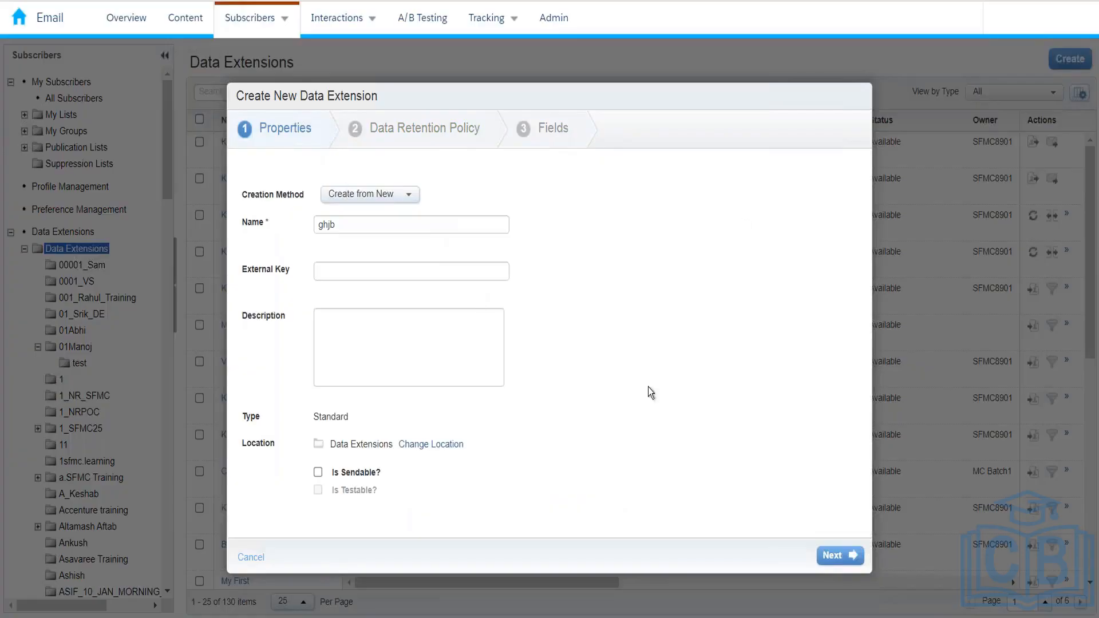
pyautogui.click(251, 557)
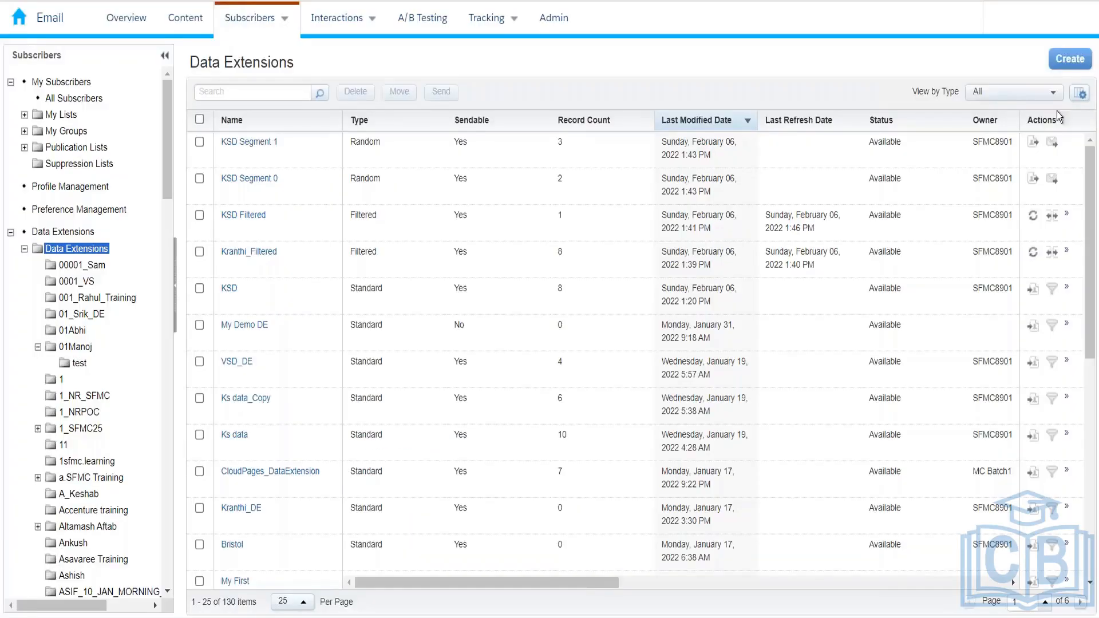
# Add a new folder named Kumar_10thFeb_2022 under the Data Extensions folder
pyautogui.click(105, 253)
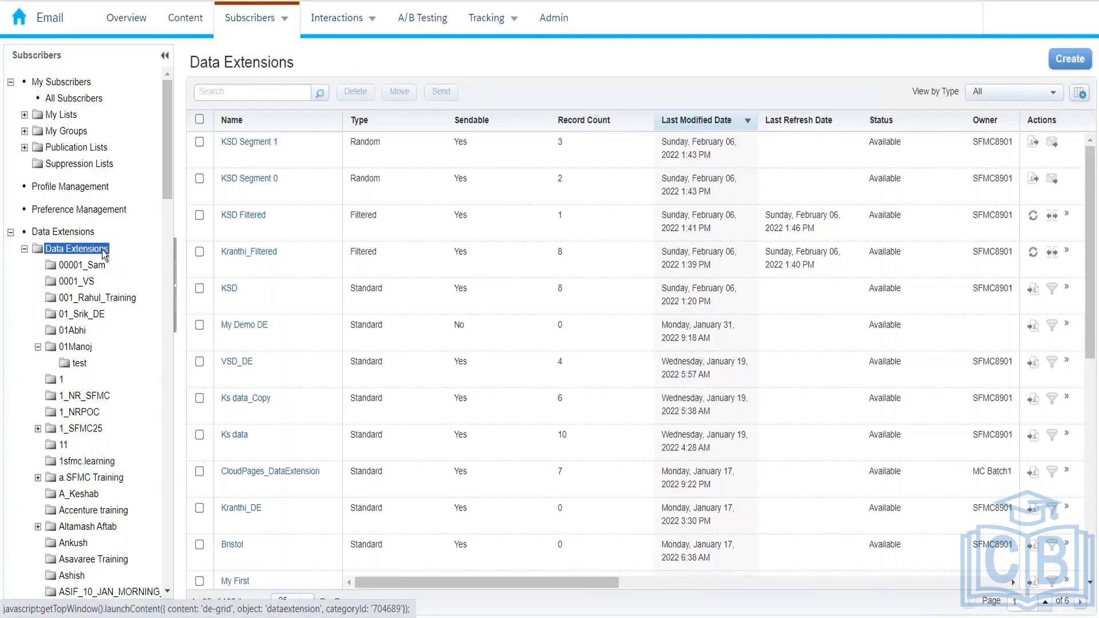
pyautogui.rightClick(101, 250)
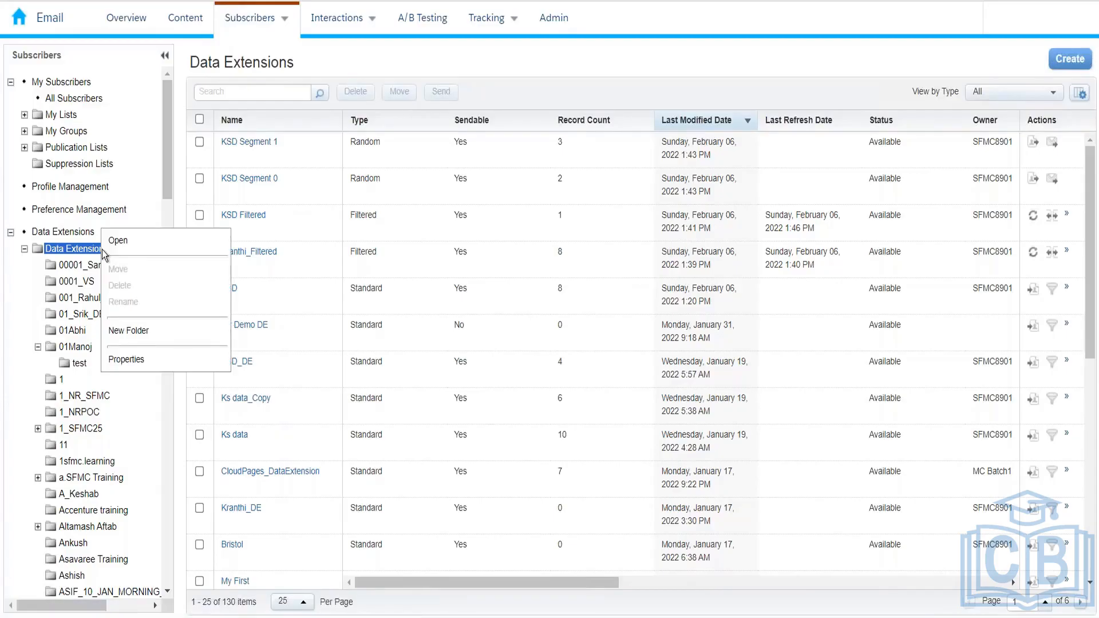
pyautogui.click(133, 328)
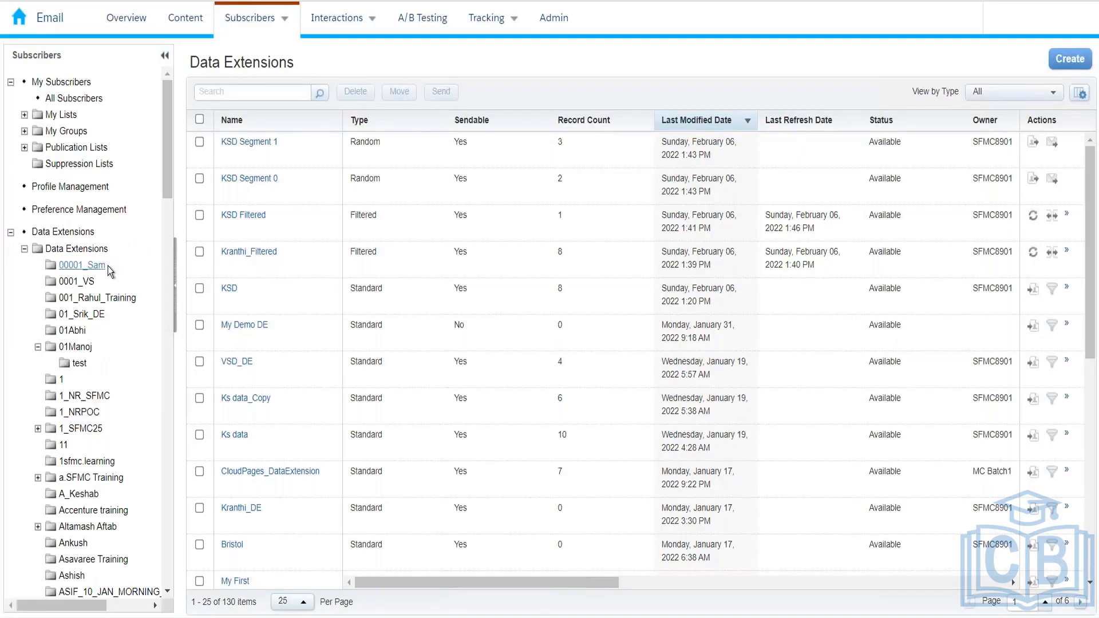
pyautogui.moveTo(167, 176); pyautogui.dragTo(177, 442)
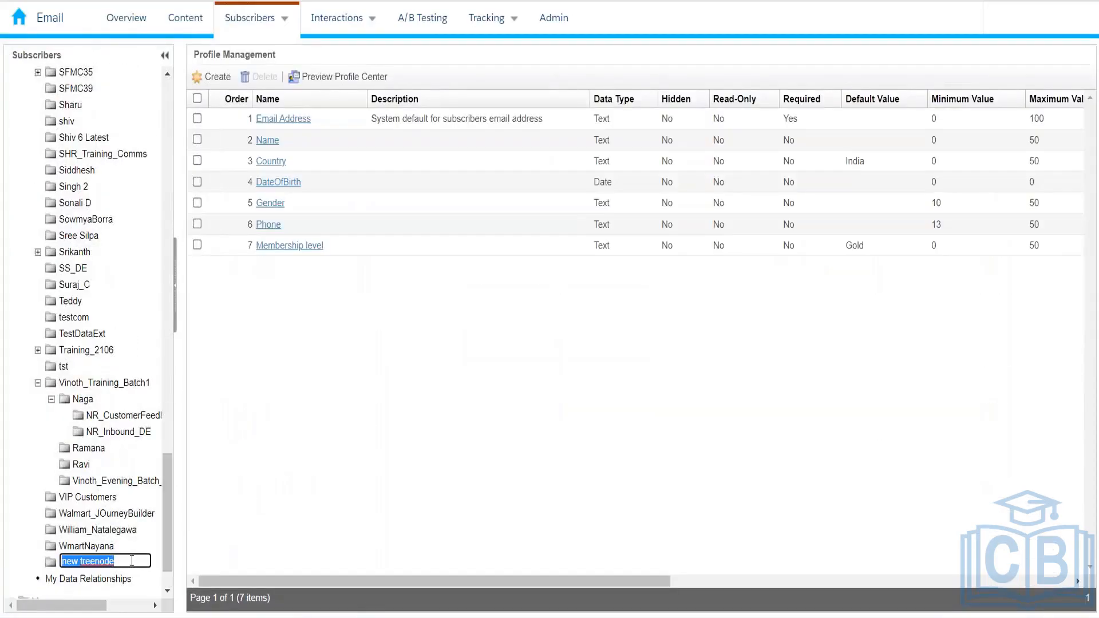
pyautogui.write('Kumar_10thFeb_2022')
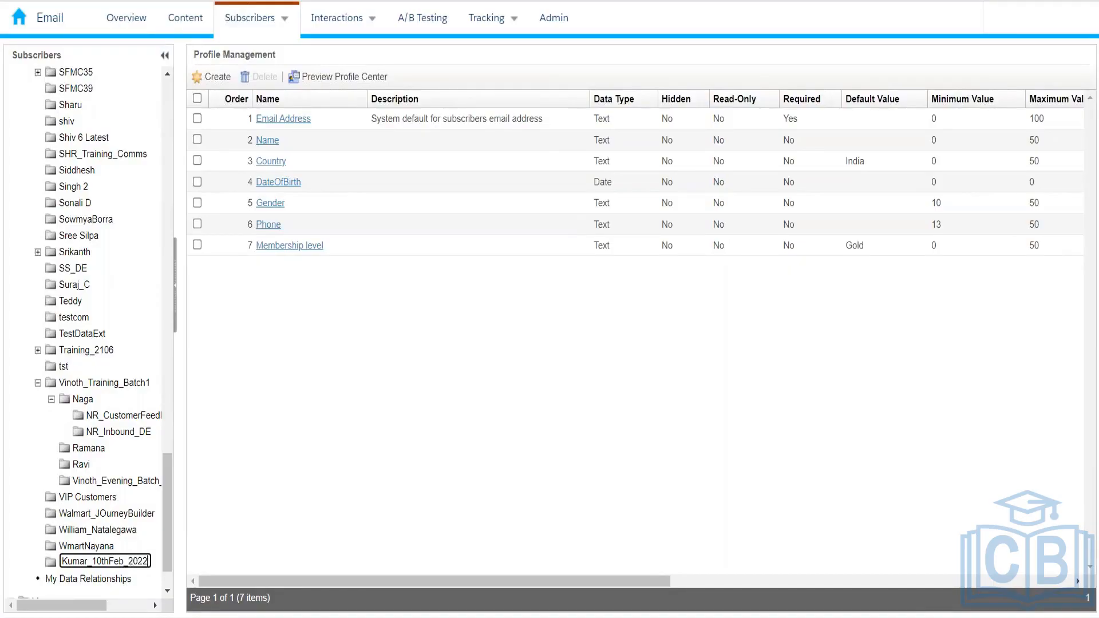
pyautogui.press('Return')
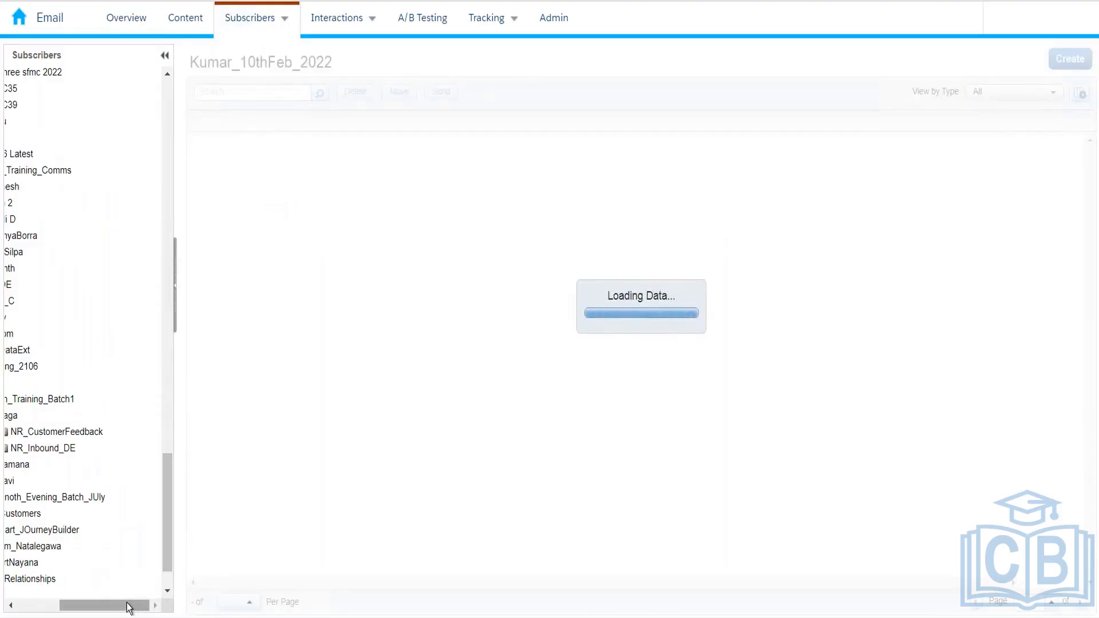
# Scroll the folder tree to the new Kumar_10thFeb_2022 folder and open it
pyautogui.moveTo(128, 607); pyautogui.dragTo(86, 606)
pyautogui.scroll(-1, 170, 546)
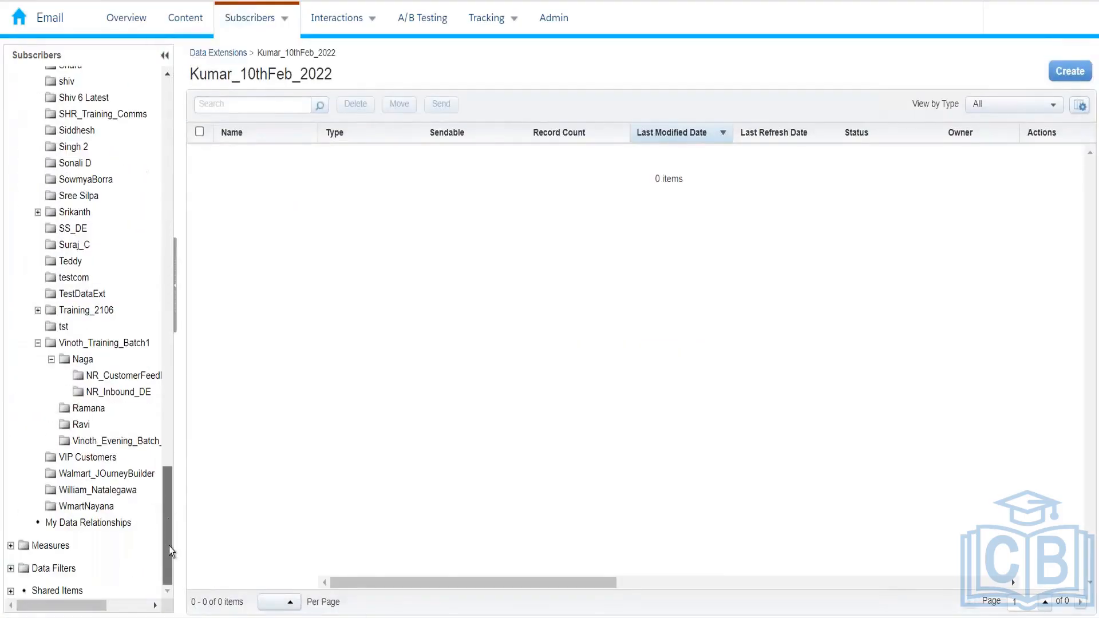
pyautogui.moveTo(174, 514); pyautogui.dragTo(170, 286)
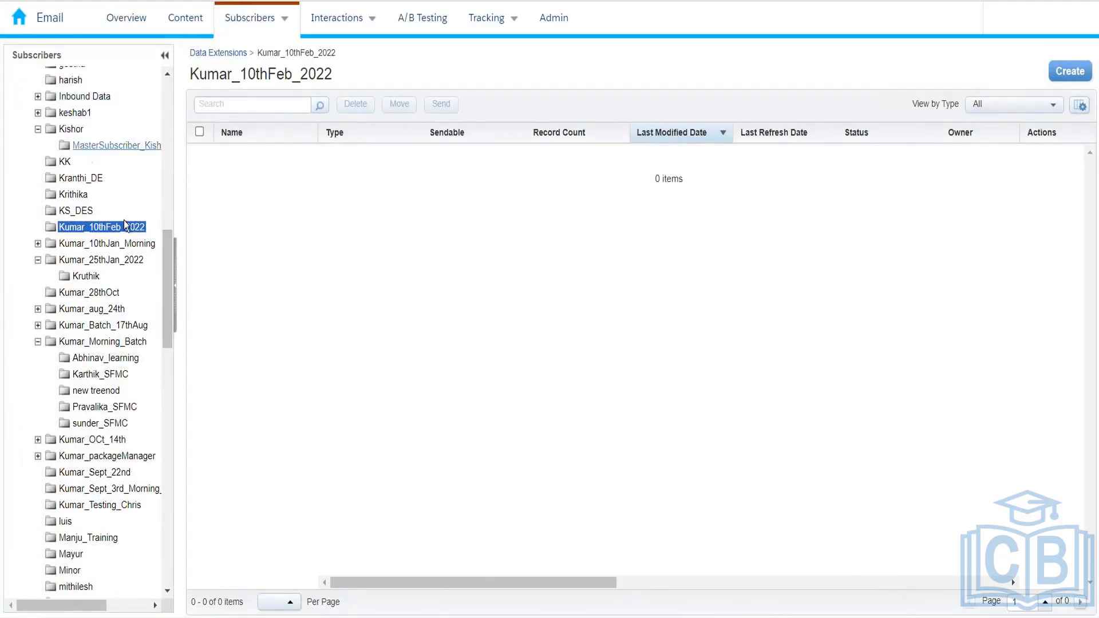
pyautogui.moveTo(164, 279)
pyautogui.mouseDown()
pyautogui.moveTo(166, 222)
pyautogui.moveTo(166, 280)
pyautogui.mouseUp()
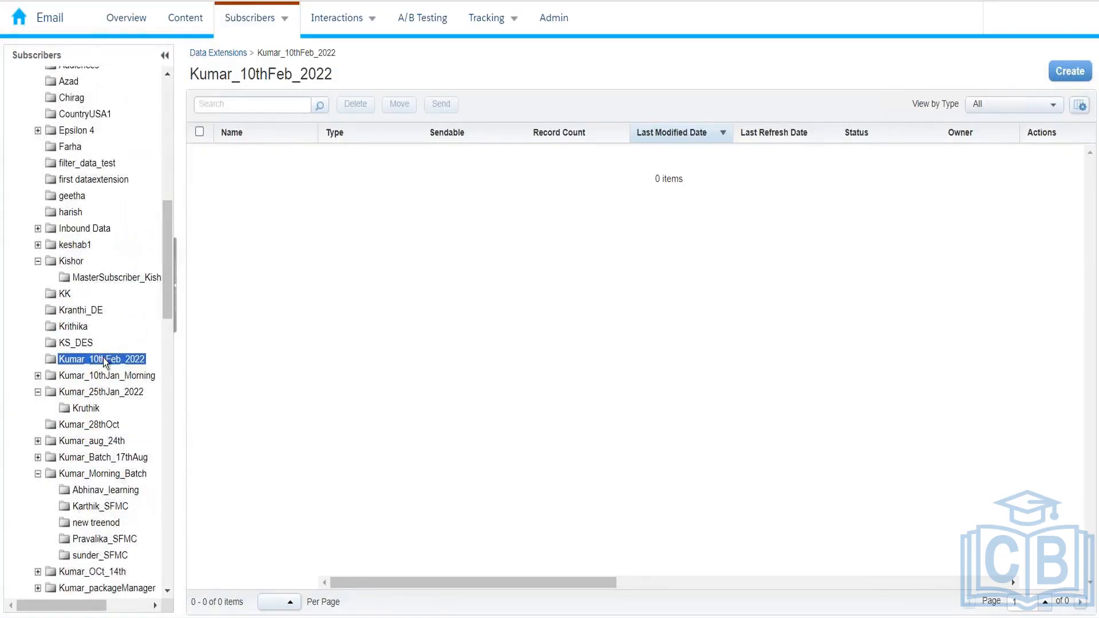
pyautogui.rightClick(103, 358)
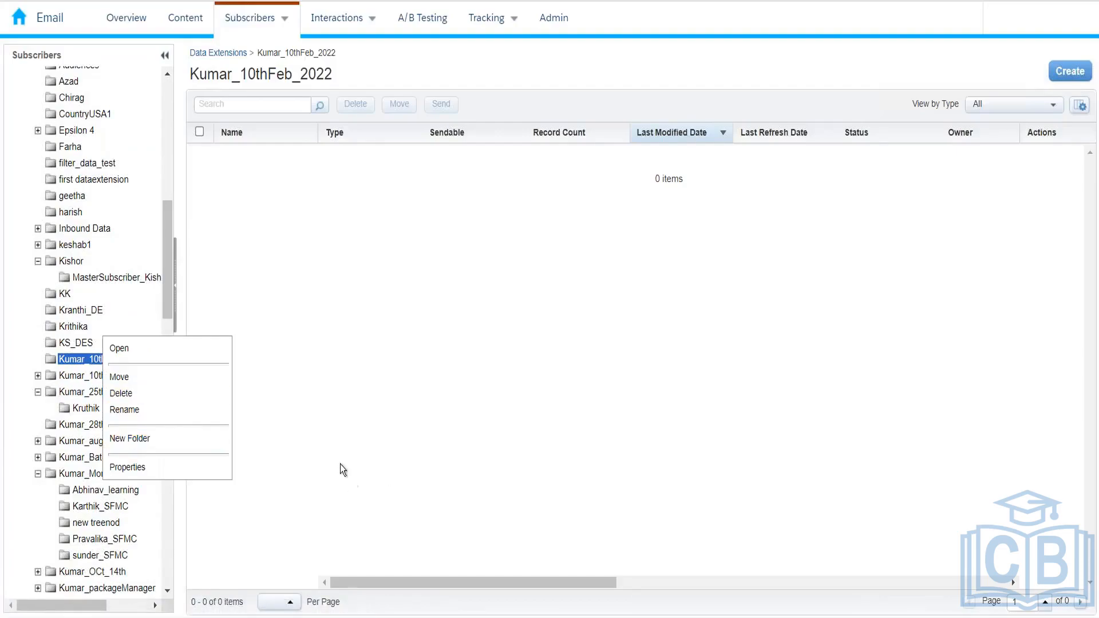
pyautogui.click(403, 434)
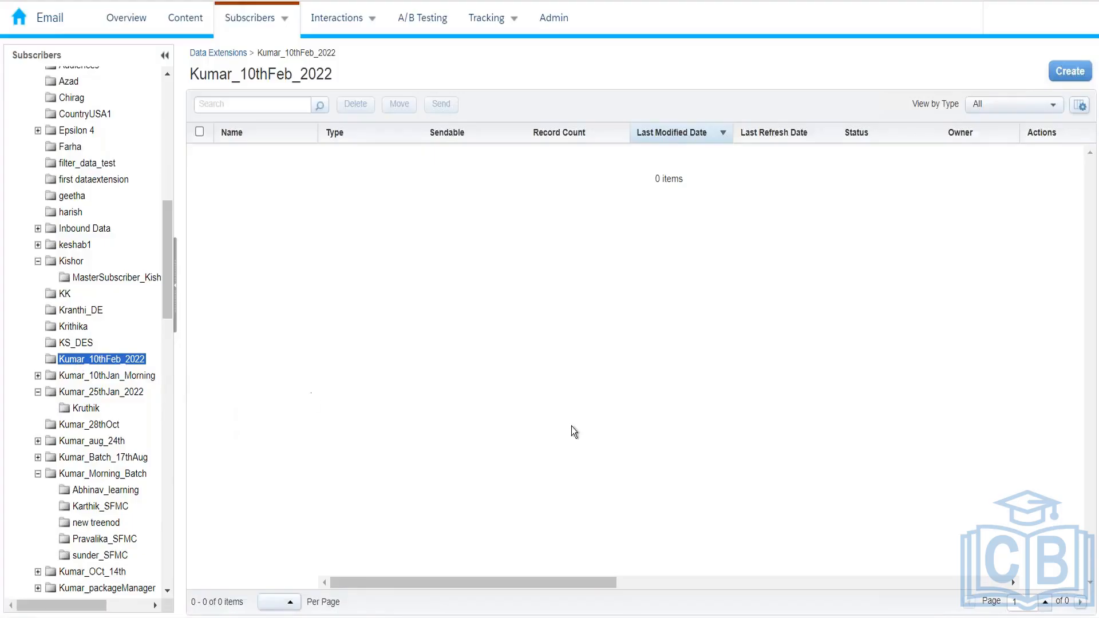
# Start a new data extension in this folder, choosing Standard after comparing Filtered and Random types
pyautogui.click(1067, 76)
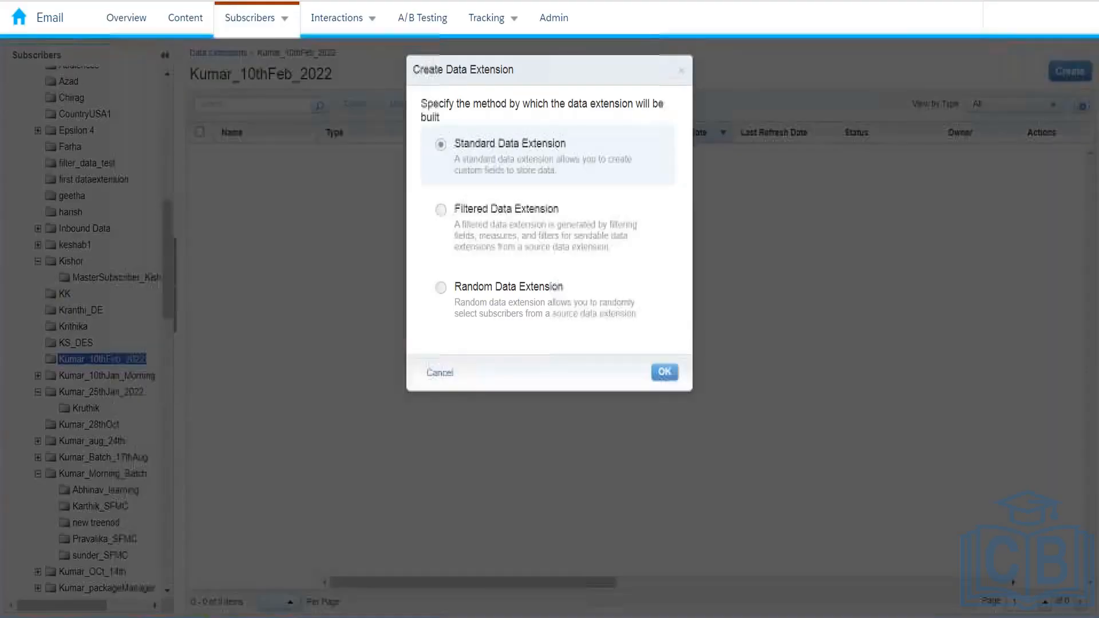
pyautogui.click(529, 212)
pyautogui.click(527, 307)
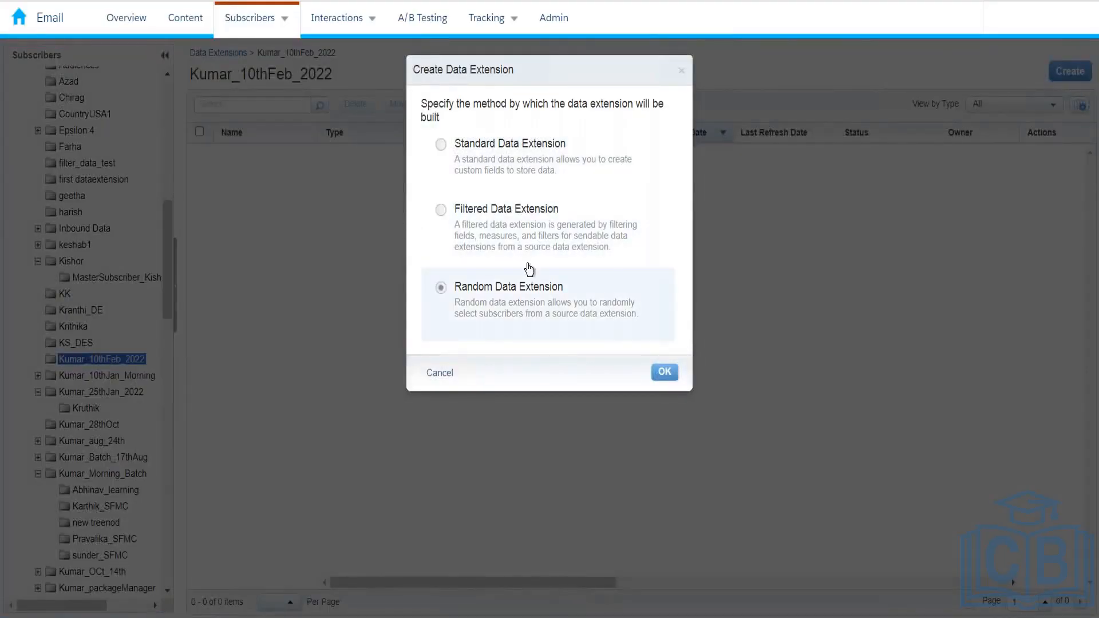
pyautogui.click(529, 163)
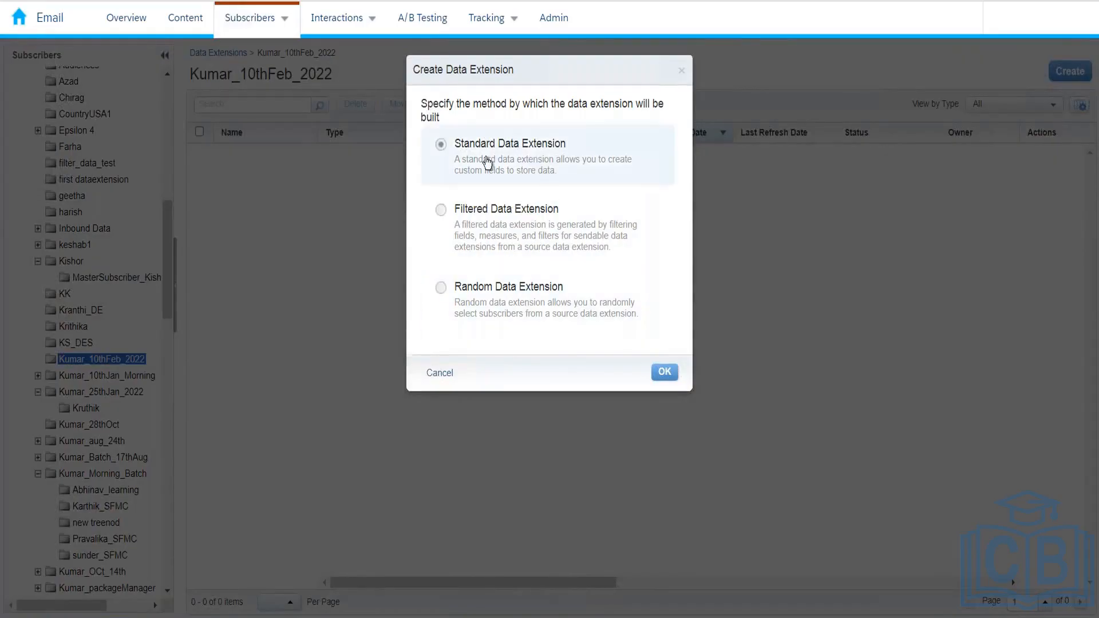
pyautogui.click(664, 373)
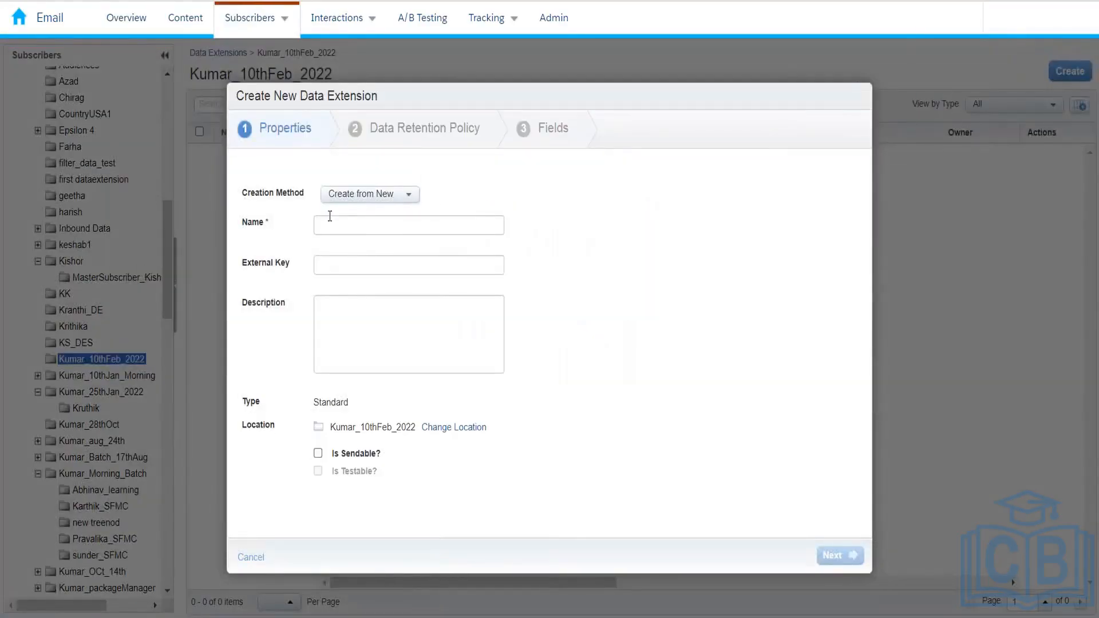
# Set Creation Method to Create from Existing, browse to BatchFinalDE, then close the picker
pyautogui.click(376, 197)
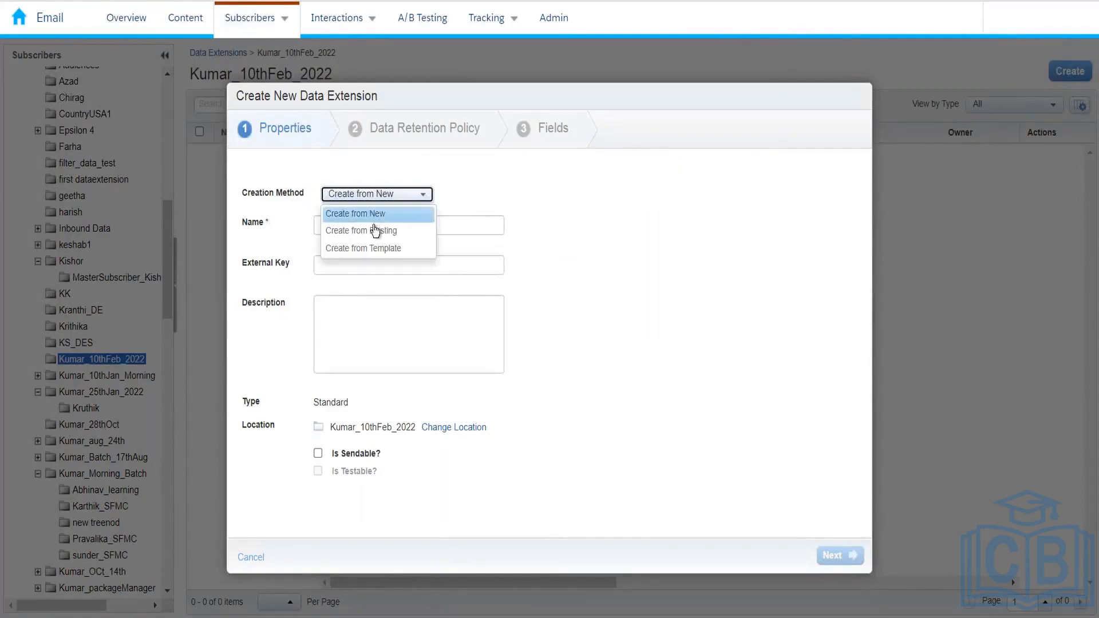
pyautogui.click(375, 227)
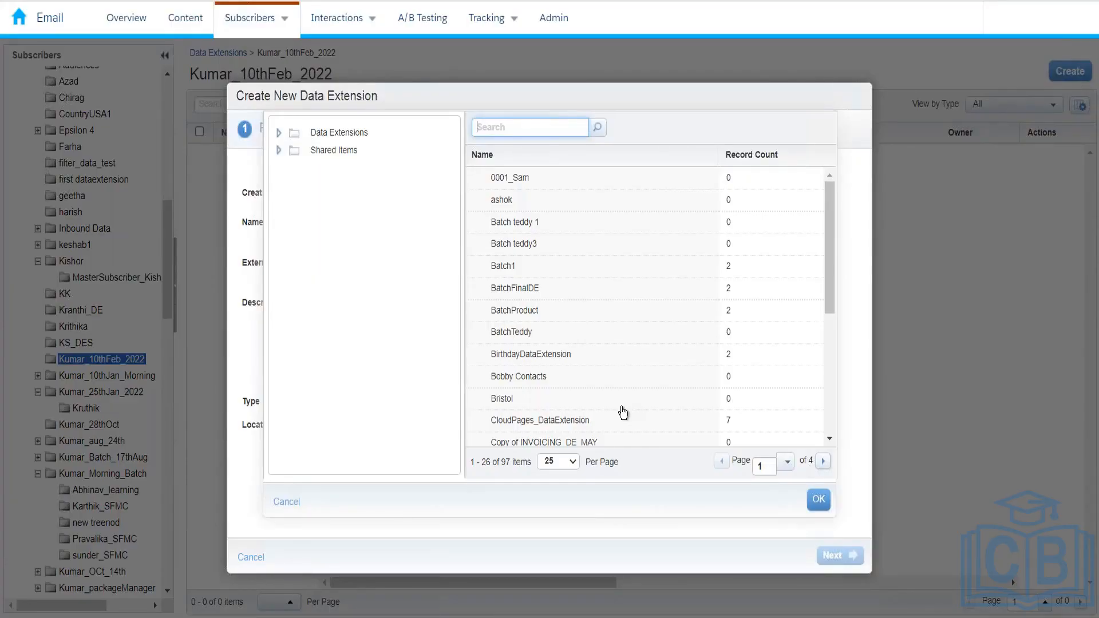
pyautogui.click(515, 289)
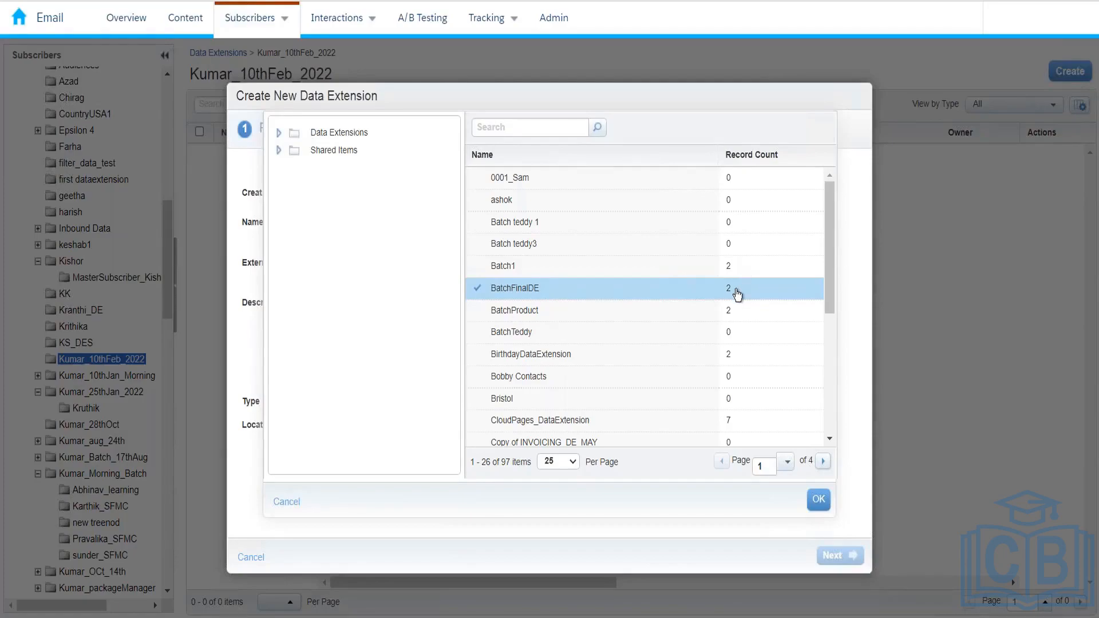
pyautogui.click(286, 501)
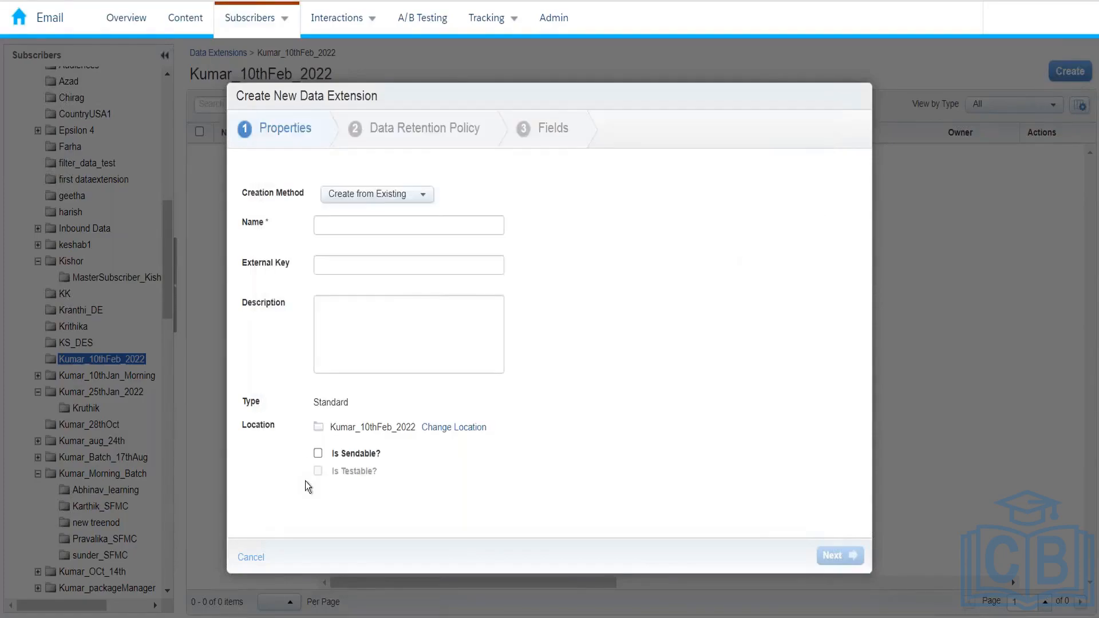
# Switch the creation method to Create from Template and choose the SendLog template
pyautogui.click(403, 199)
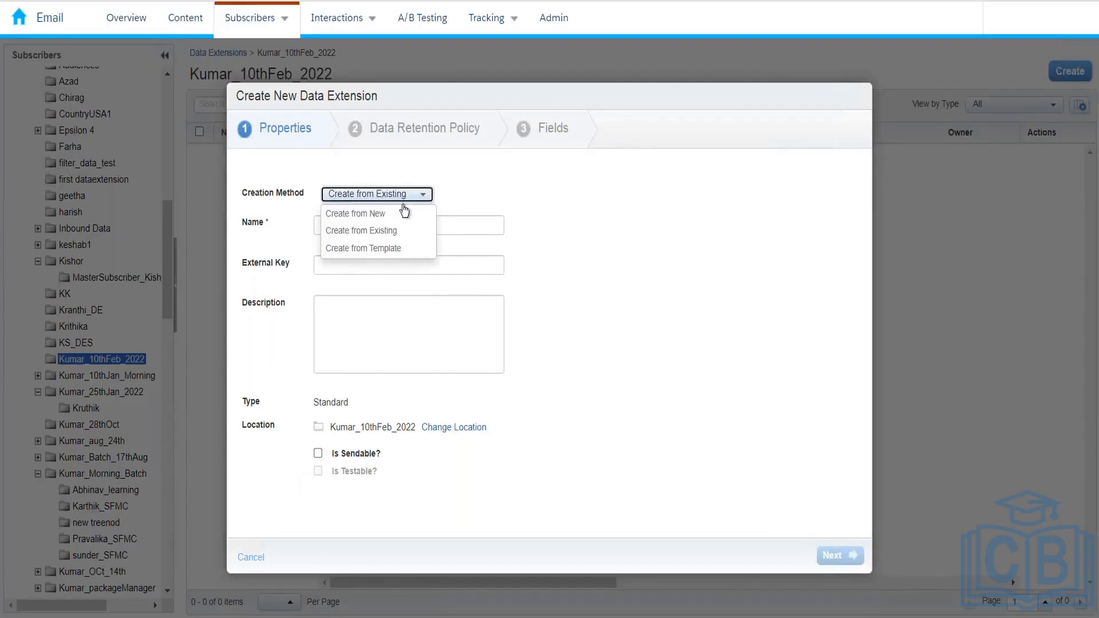
pyautogui.click(403, 249)
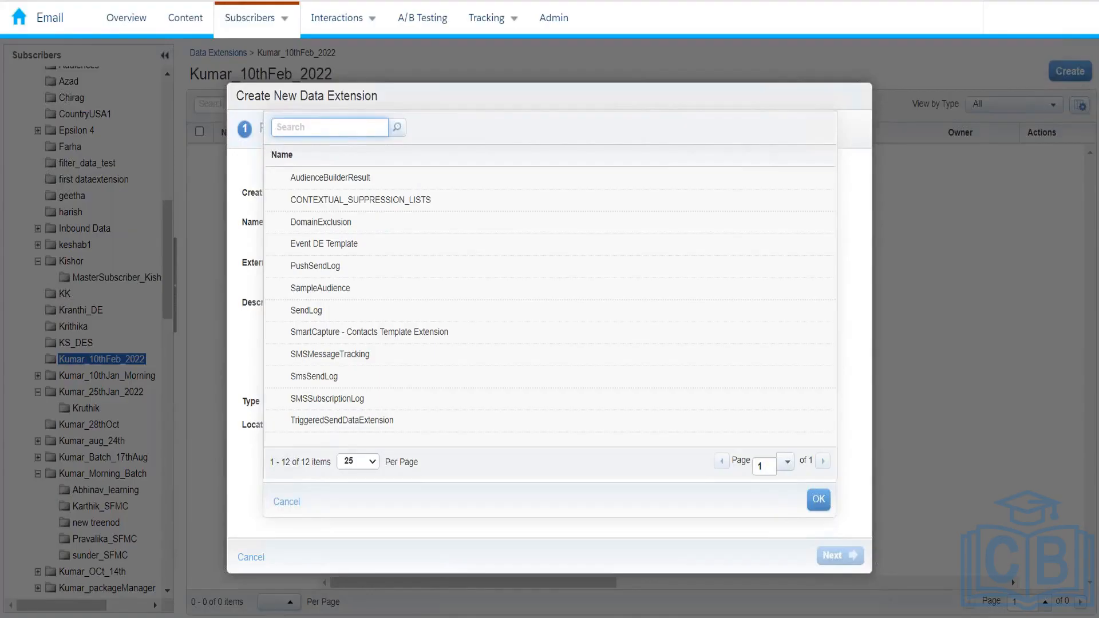
pyautogui.click(372, 421)
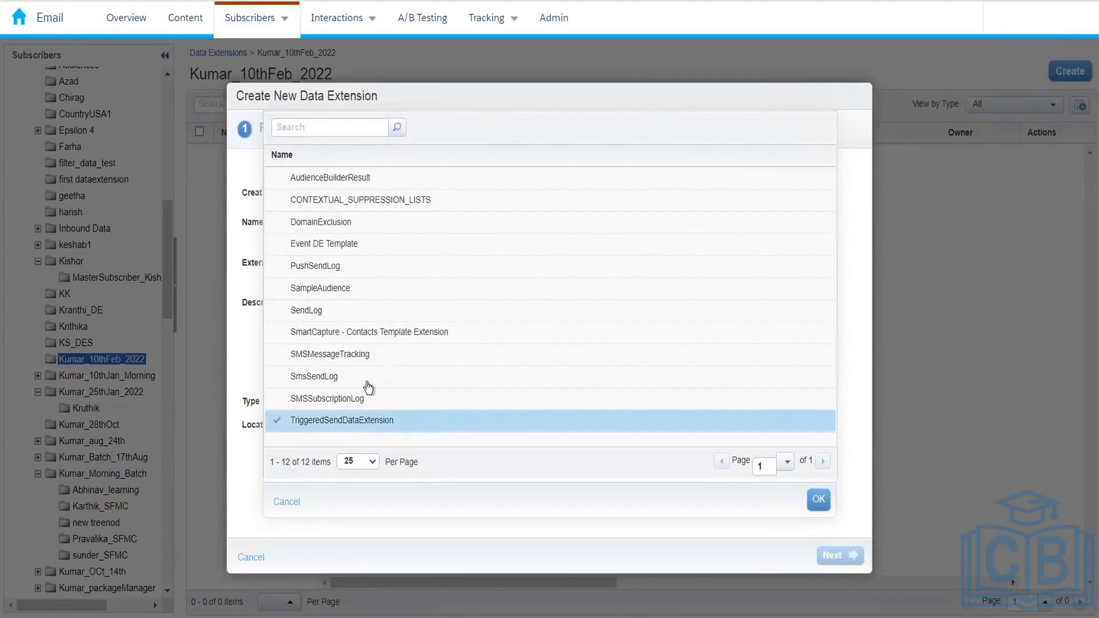
pyautogui.click(334, 316)
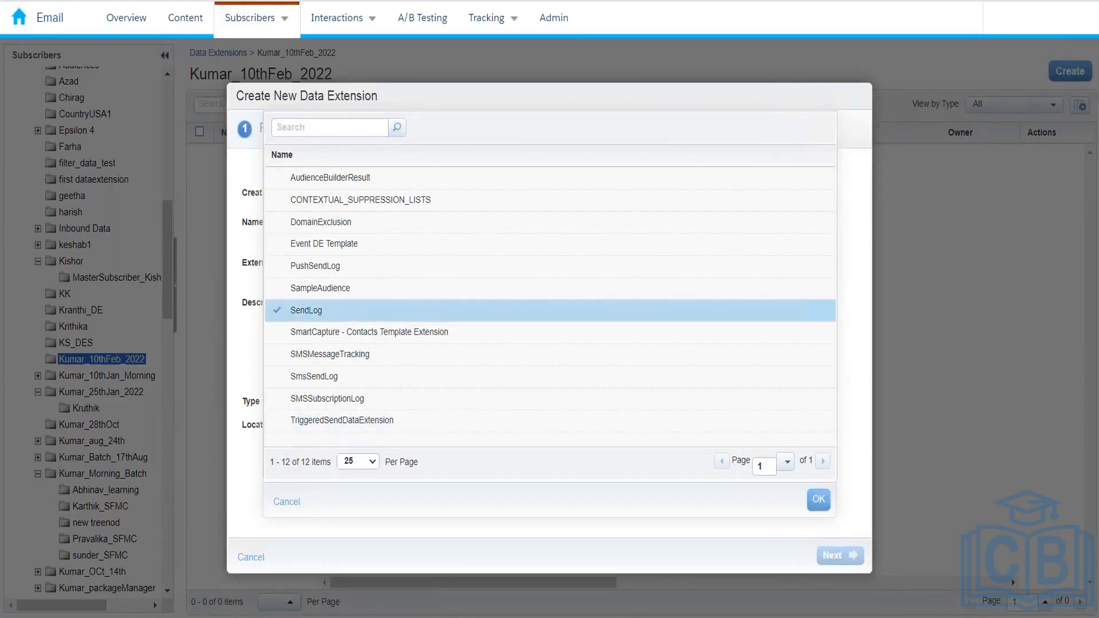
pyautogui.click(818, 499)
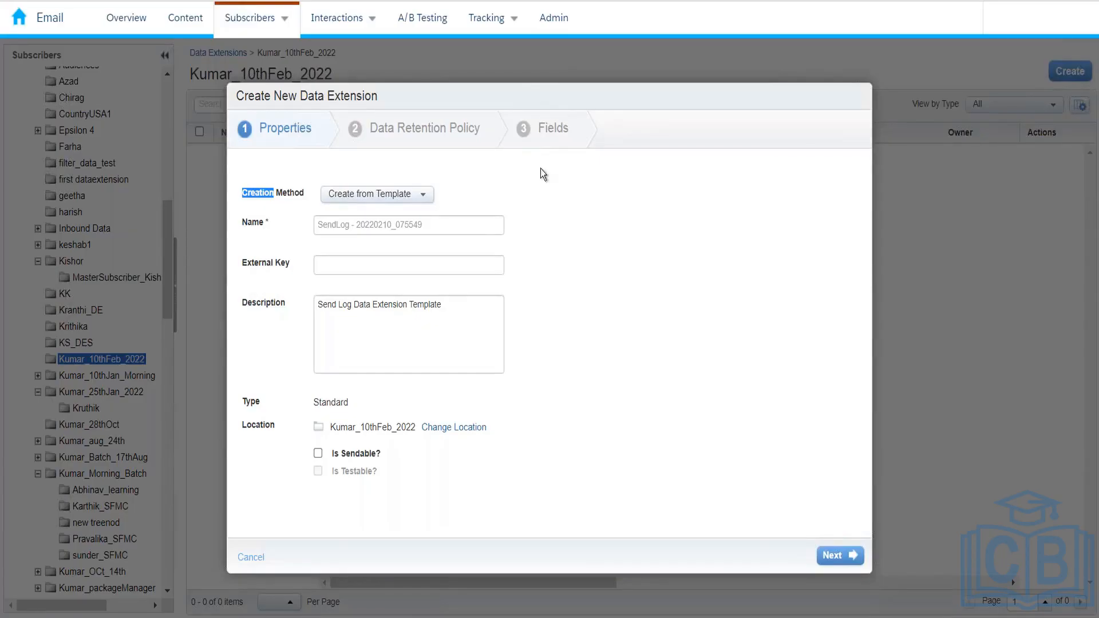
# Preview the retention and Fields steps, return to Properties, and reopen the creation method choices
pyautogui.click(847, 558)
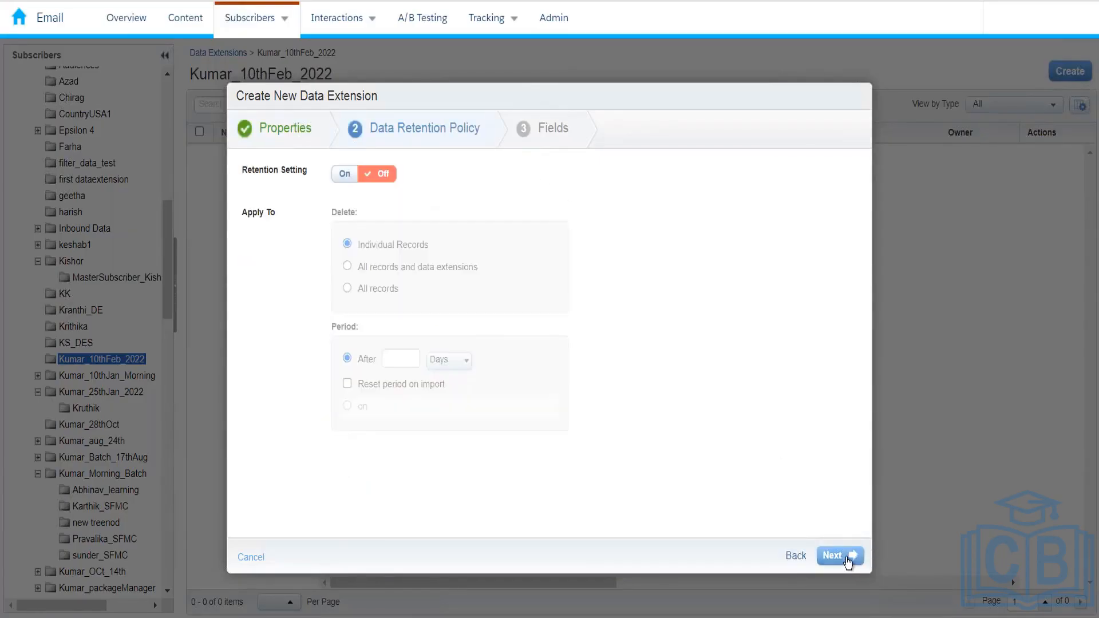
pyautogui.click(847, 556)
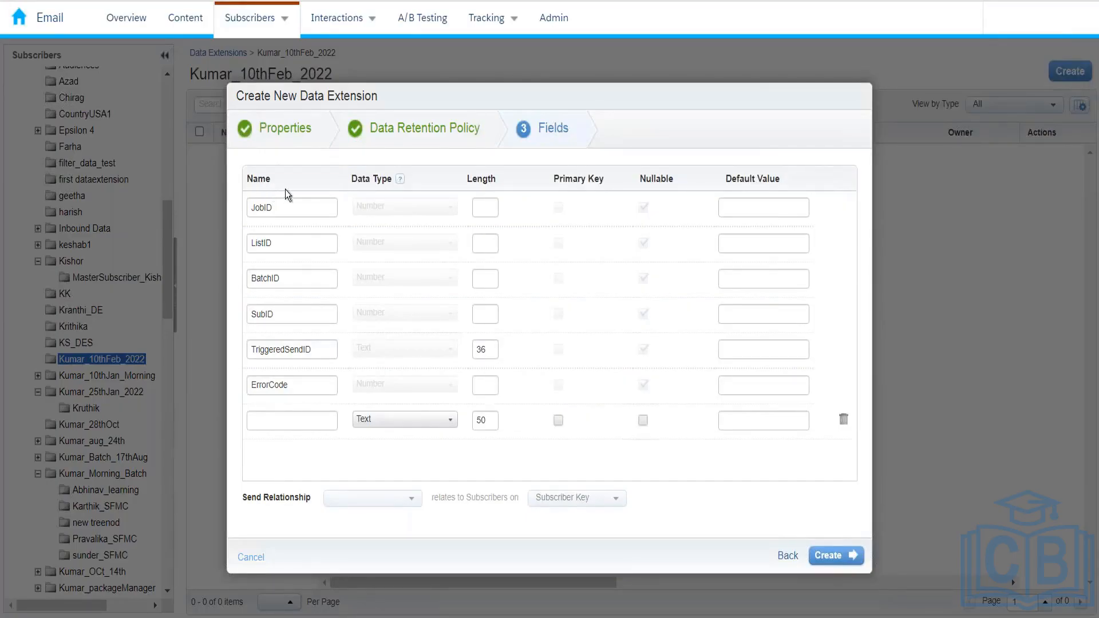
pyautogui.click(295, 125)
pyautogui.click(400, 194)
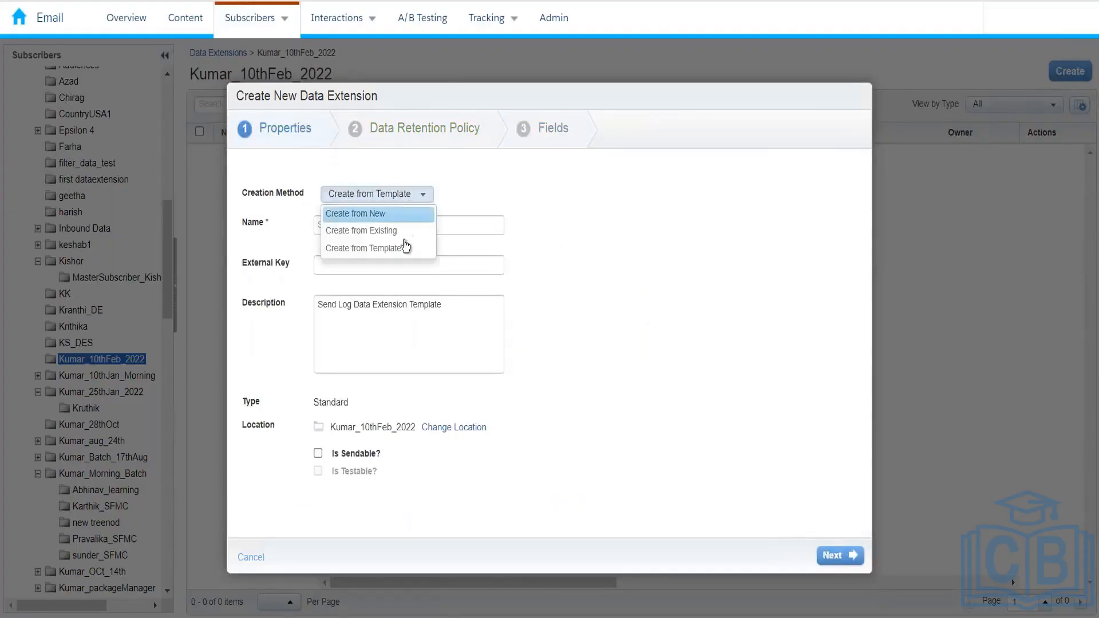
pyautogui.click(424, 245)
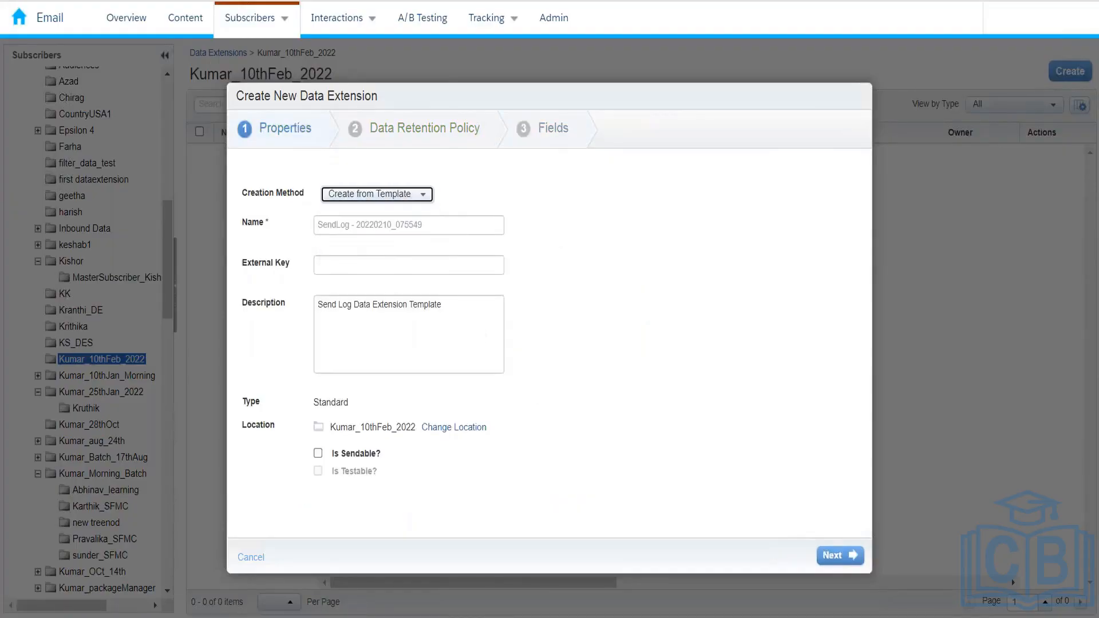
pyautogui.click(439, 223)
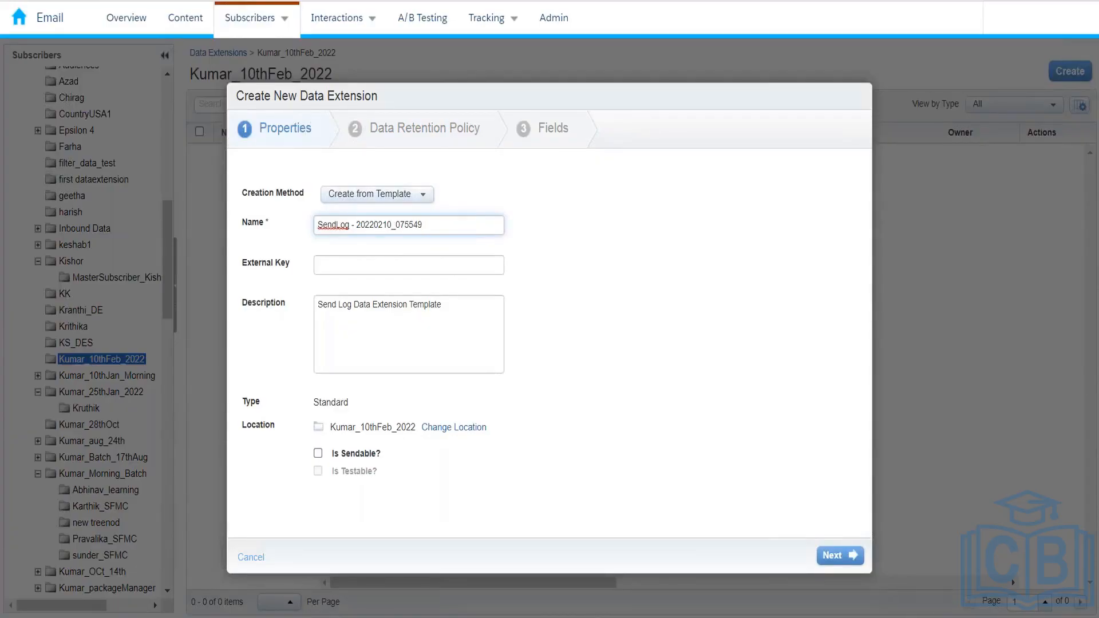
pyautogui.click(393, 198)
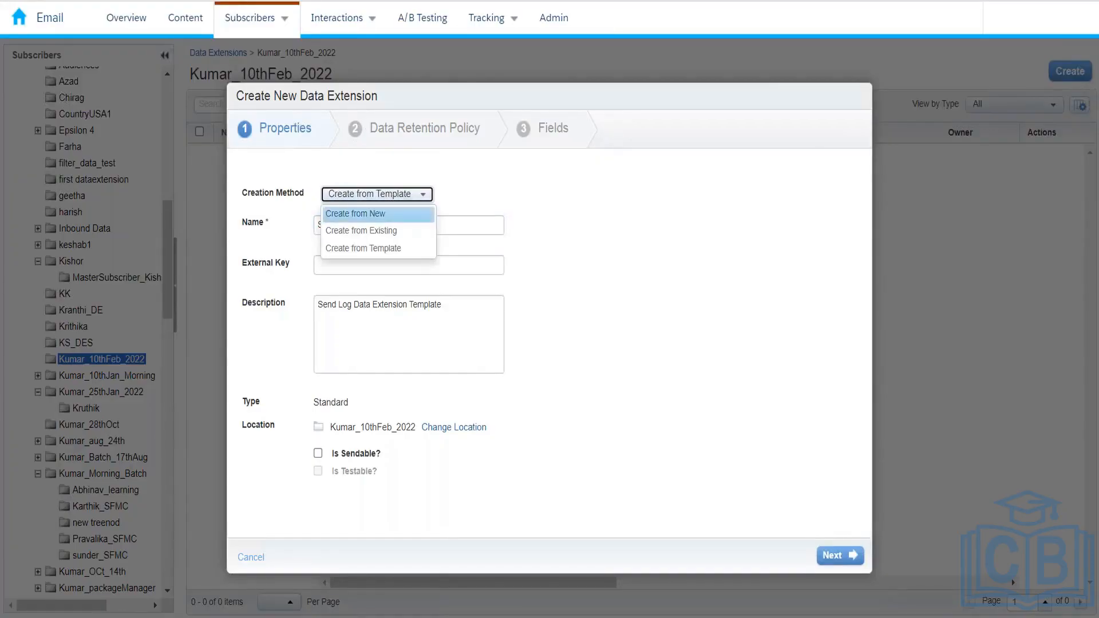
# Choose Create from New, name it InterestedCustomer_10thFeb2022, and describe it as 'Interested customers'
pyautogui.click(331, 213)
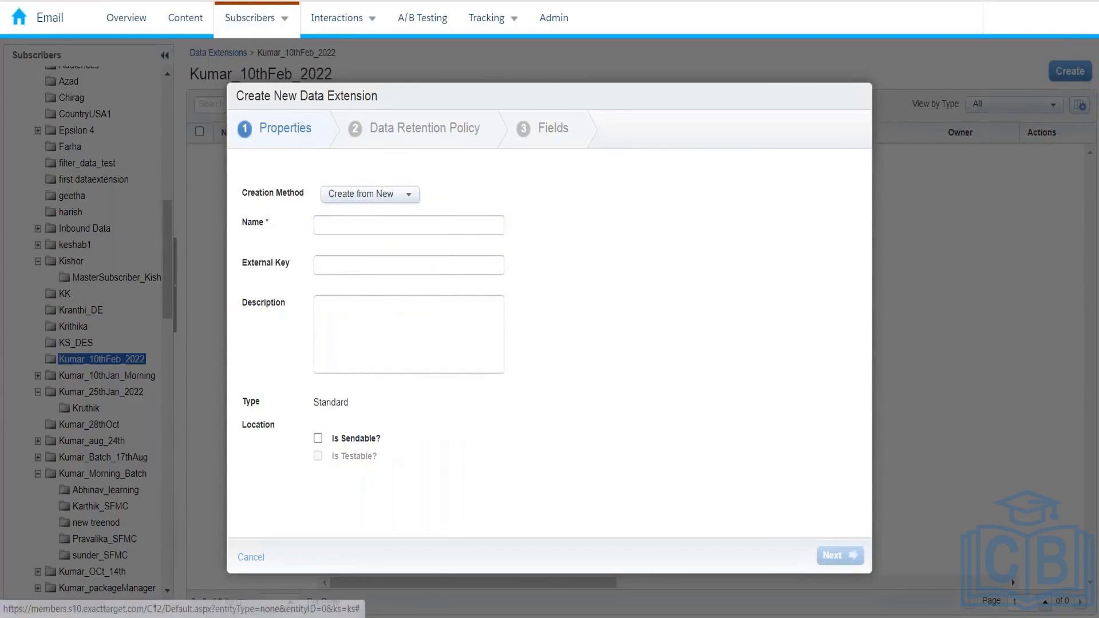
pyautogui.click(330, 226)
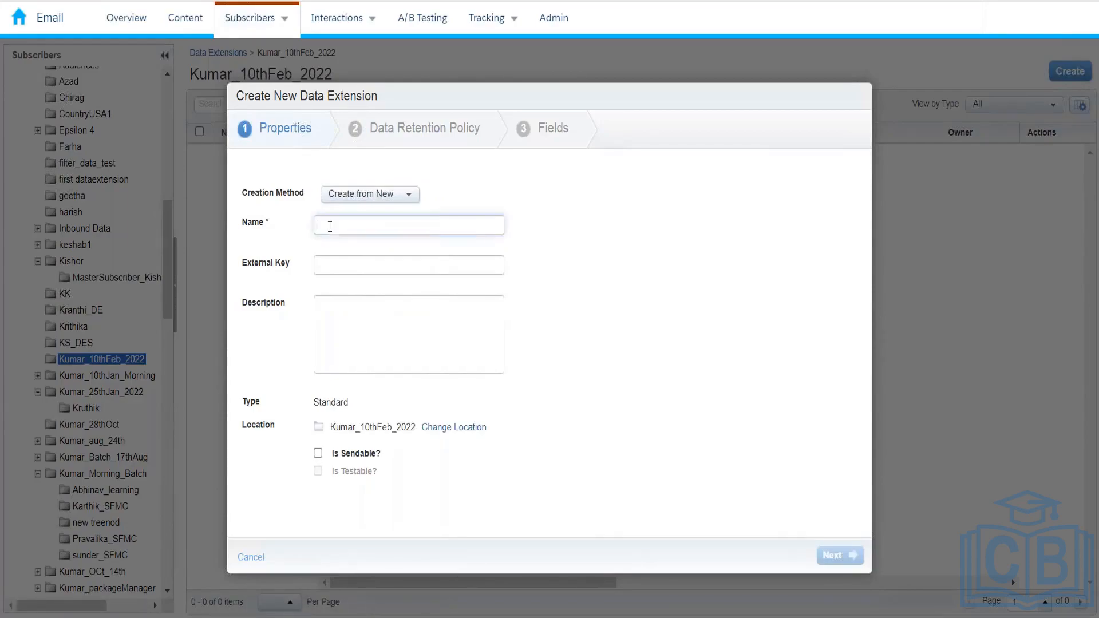
pyautogui.write('Kumar')
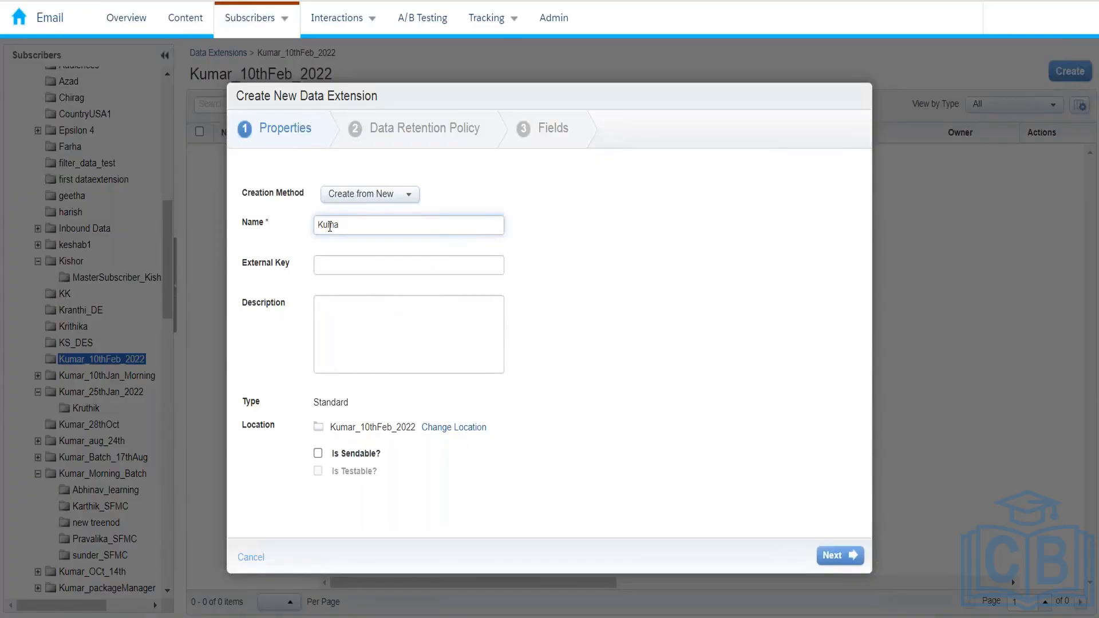
pyautogui.press('BackSpace')
pyautogui.press('BackSpace')
pyautogui.press('BackSpace')
pyautogui.press('BackSpace')
pyautogui.write('InterestedCustomer_10thFeb2022')
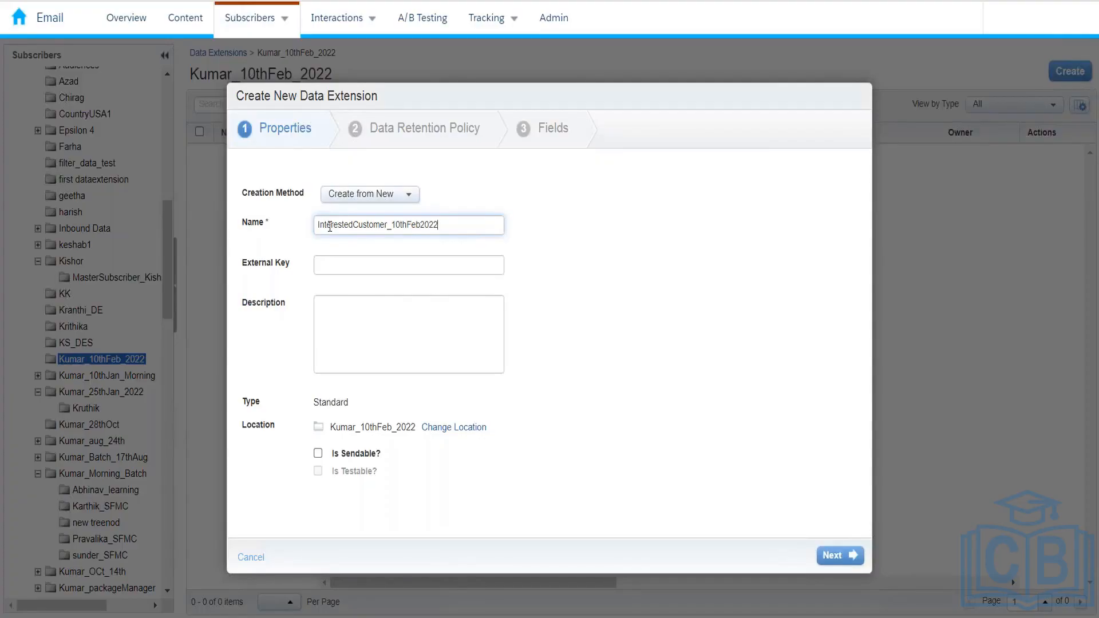
pyautogui.click(399, 266)
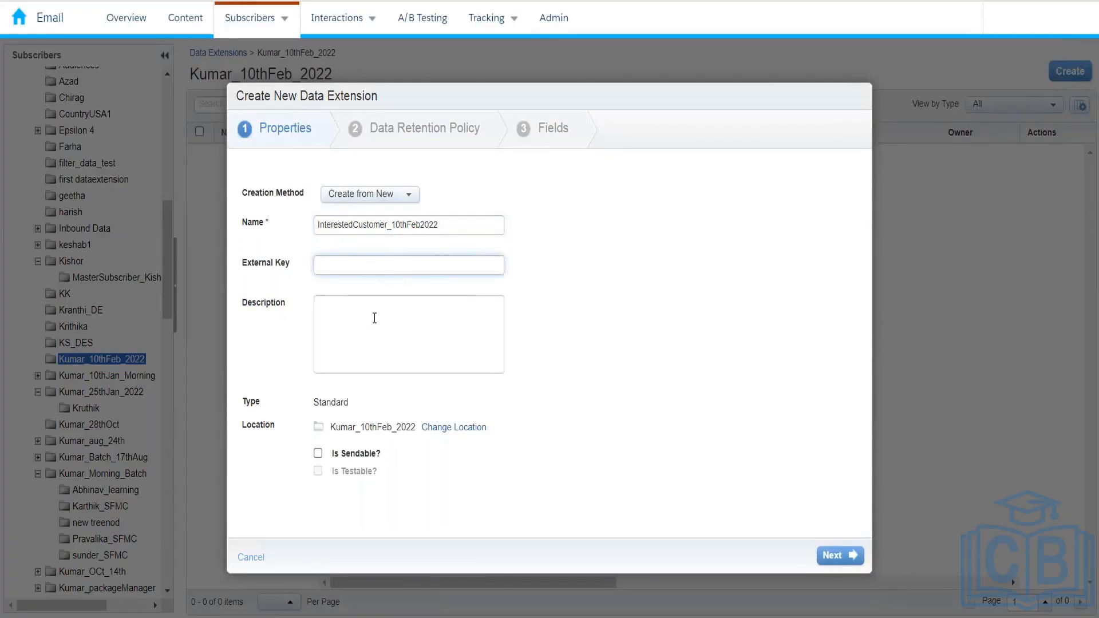
pyautogui.write('Interse')
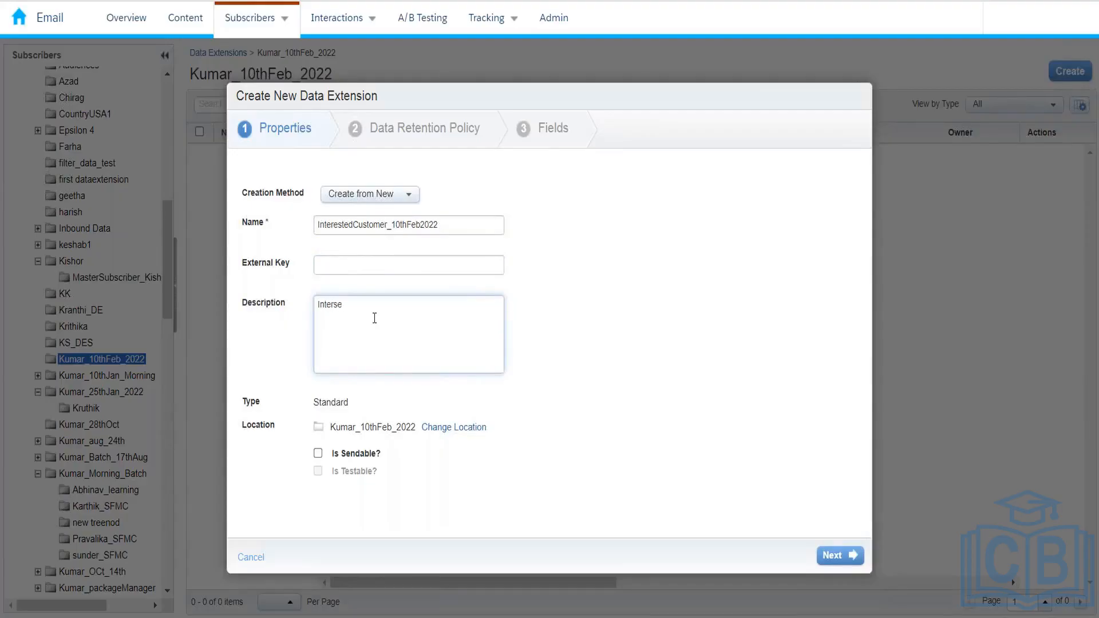
pyautogui.press('BackSpace')
pyautogui.write('sted customers')
# Mark the data extension as sendable and continue to the Data Retention Policy step
pyautogui.click(318, 453)
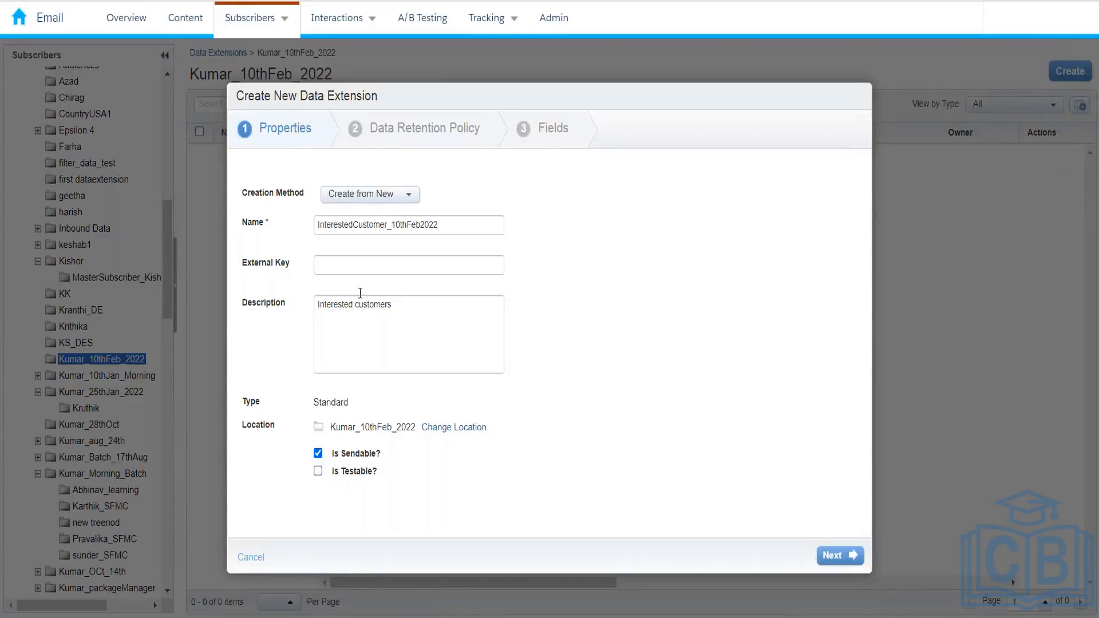
pyautogui.click(318, 470)
pyautogui.click(318, 452)
pyautogui.click(318, 453)
pyautogui.click(832, 555)
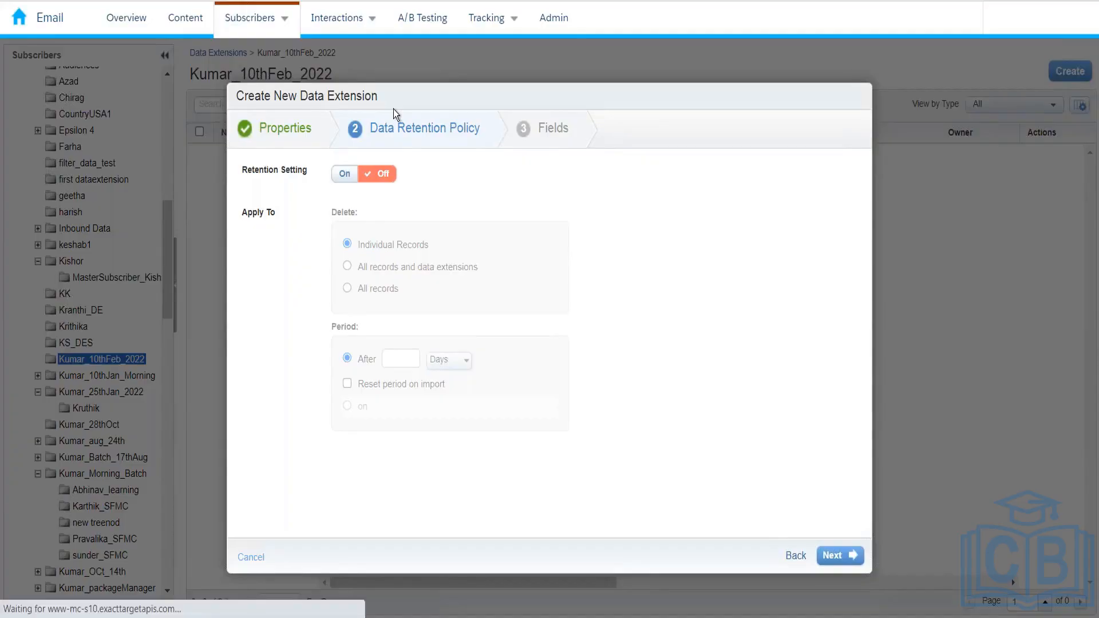
# Turn Retention Setting On to delete all records after 6 days
pyautogui.click(345, 174)
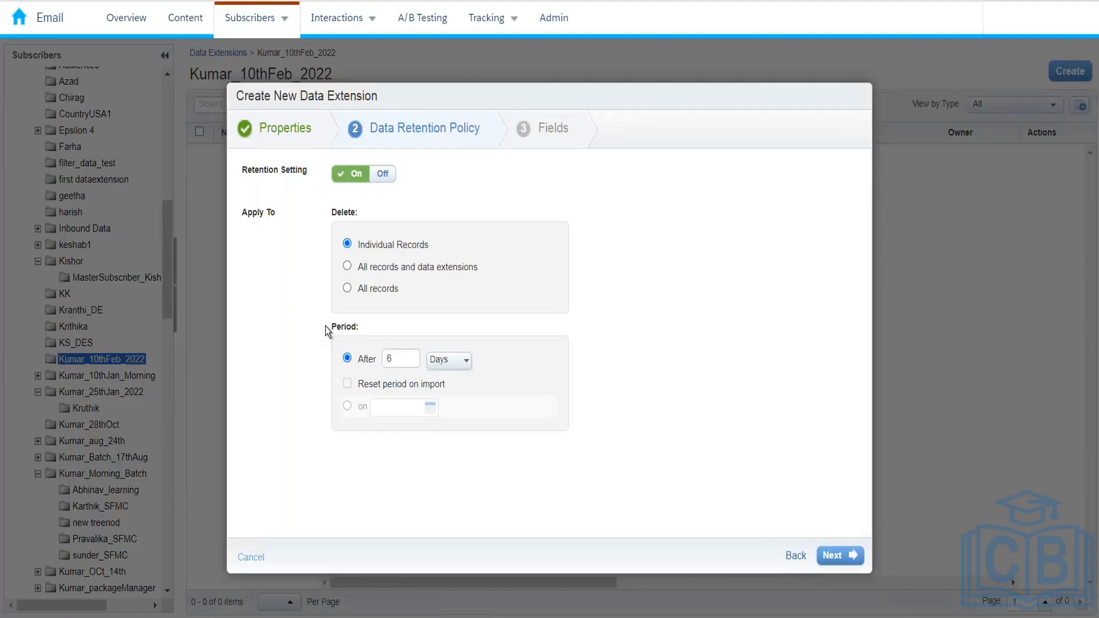
pyautogui.moveTo(325, 326); pyautogui.dragTo(356, 328)
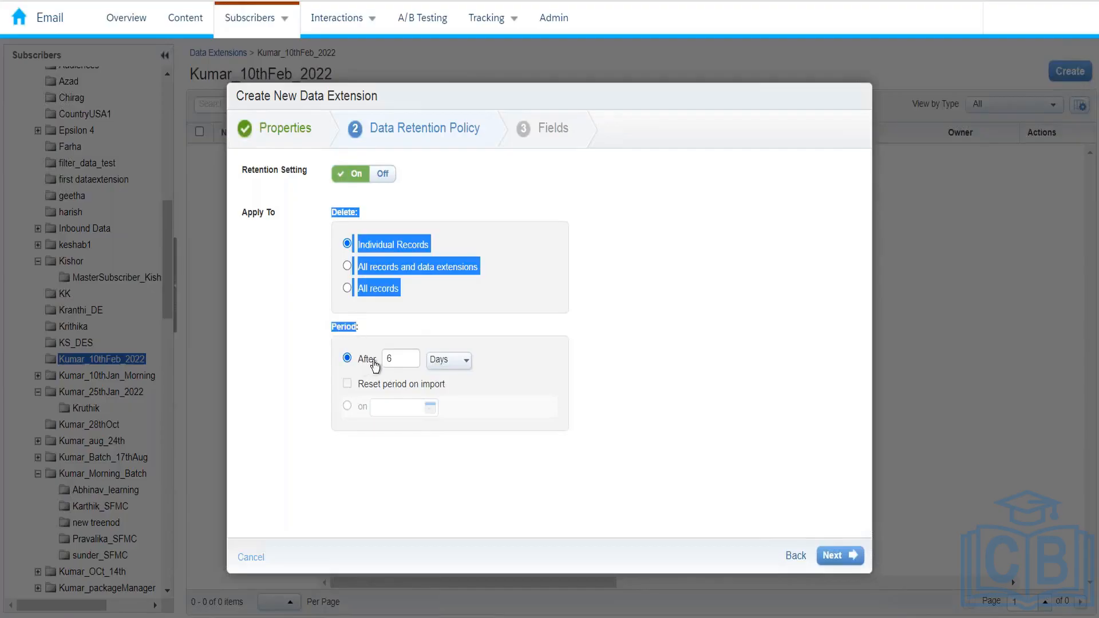
pyautogui.click(404, 350)
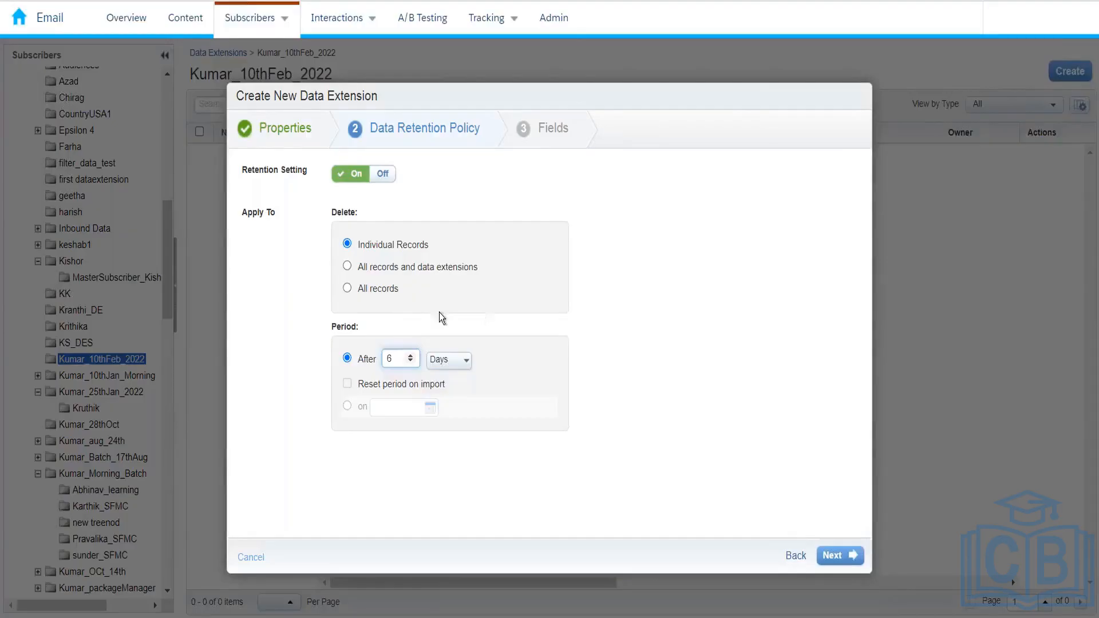
pyautogui.click(349, 289)
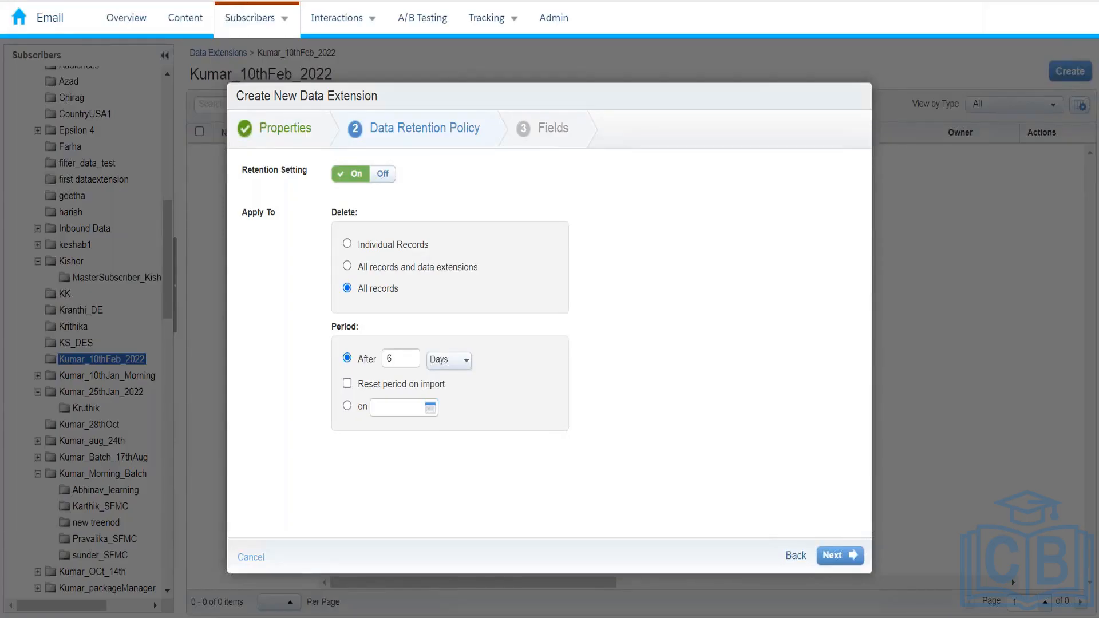
# Change the retention Delete option to All records and data extensions
pyautogui.click(363, 266)
pyautogui.moveTo(286, 24)
# Try the on-date retention period and enable Reset period on import
pyautogui.click(346, 407)
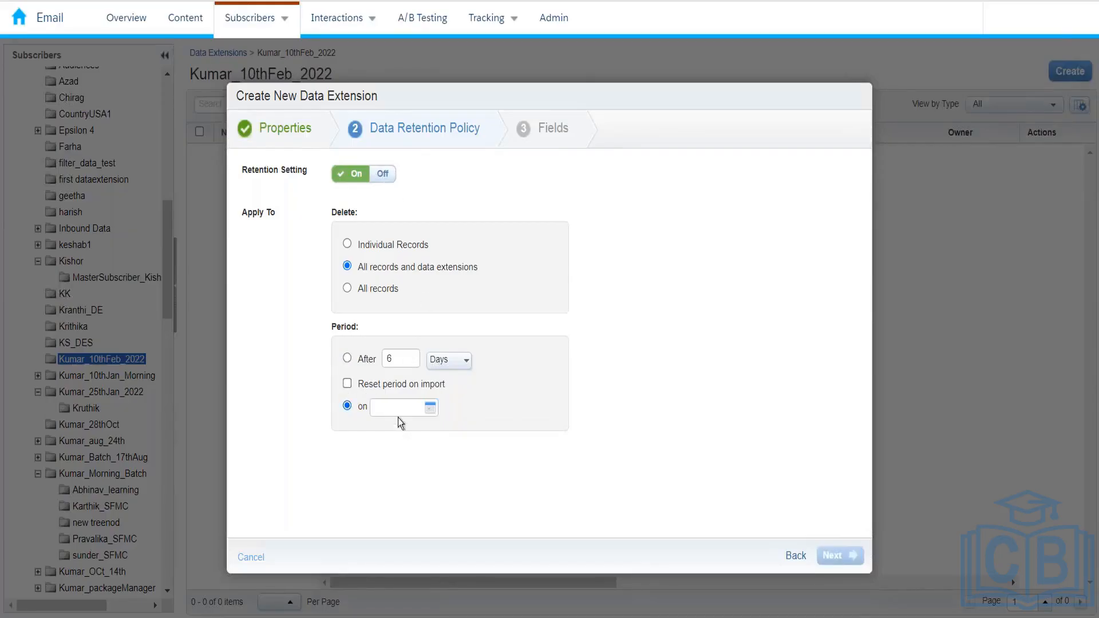
pyautogui.click(429, 408)
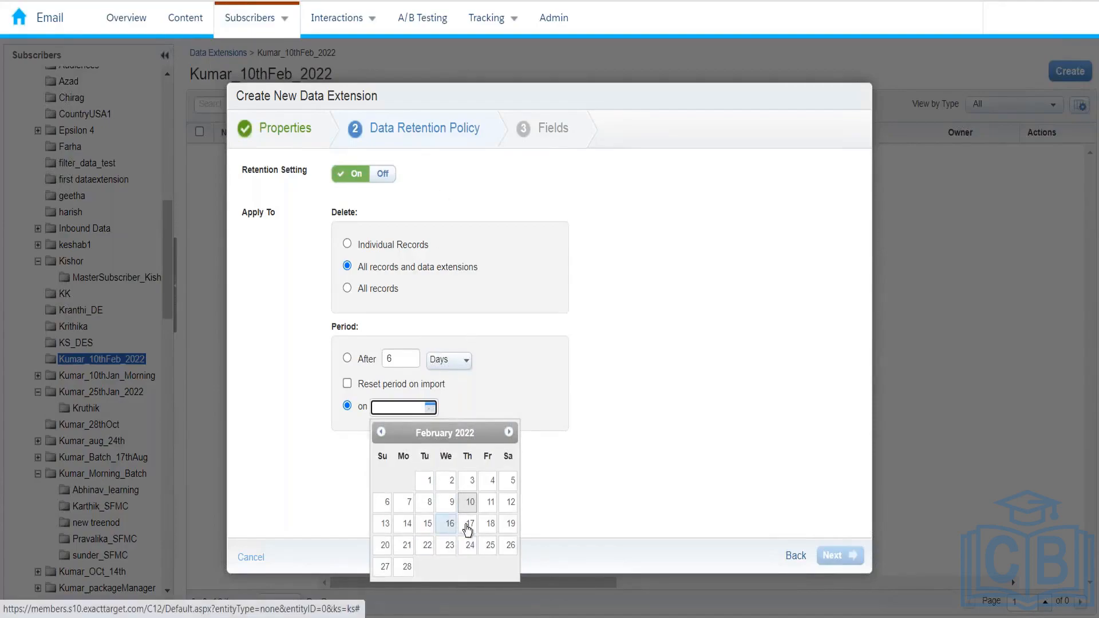
pyautogui.rightClick(331, 482)
pyautogui.click(265, 383)
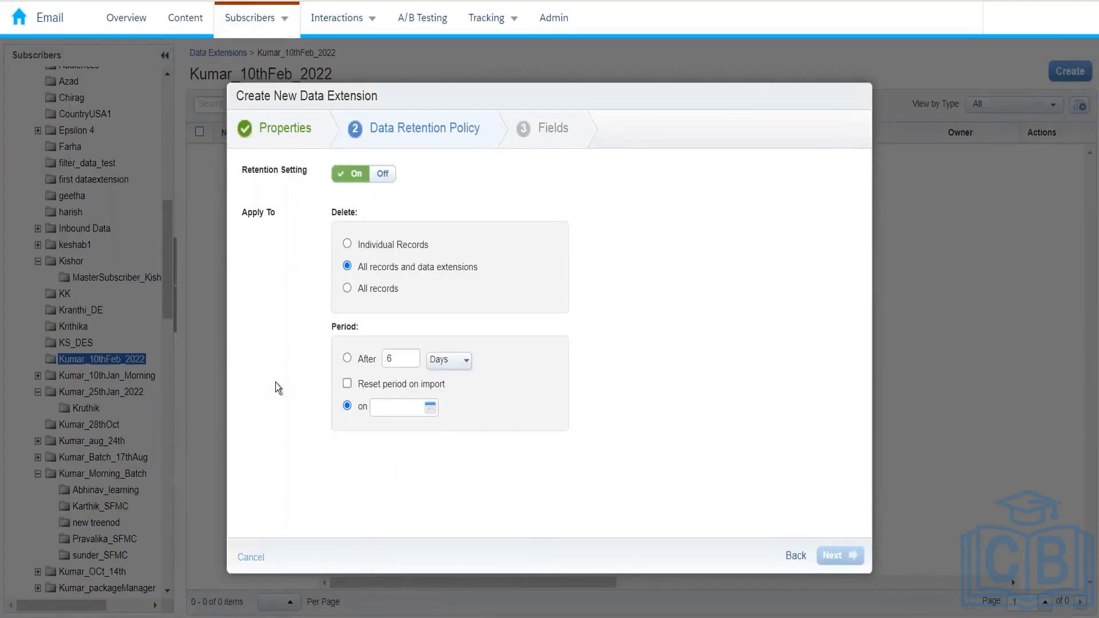
pyautogui.click(347, 383)
# Untick Reset period on import, revert to After 6 Days, and turn retention Off
pyautogui.click(346, 385)
pyautogui.click(347, 358)
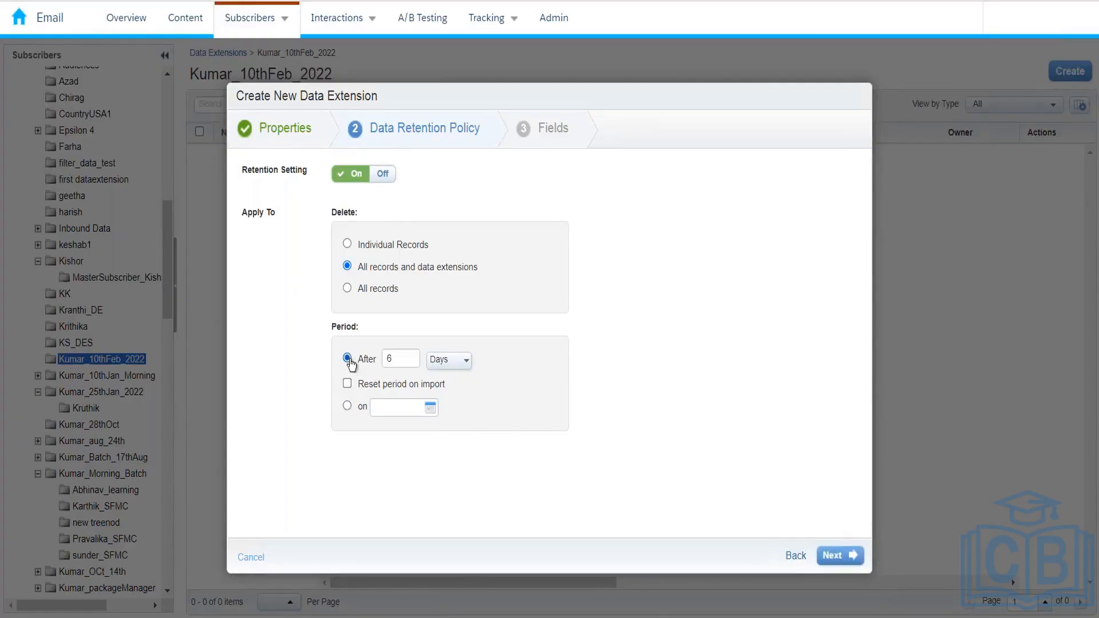
pyautogui.click(383, 174)
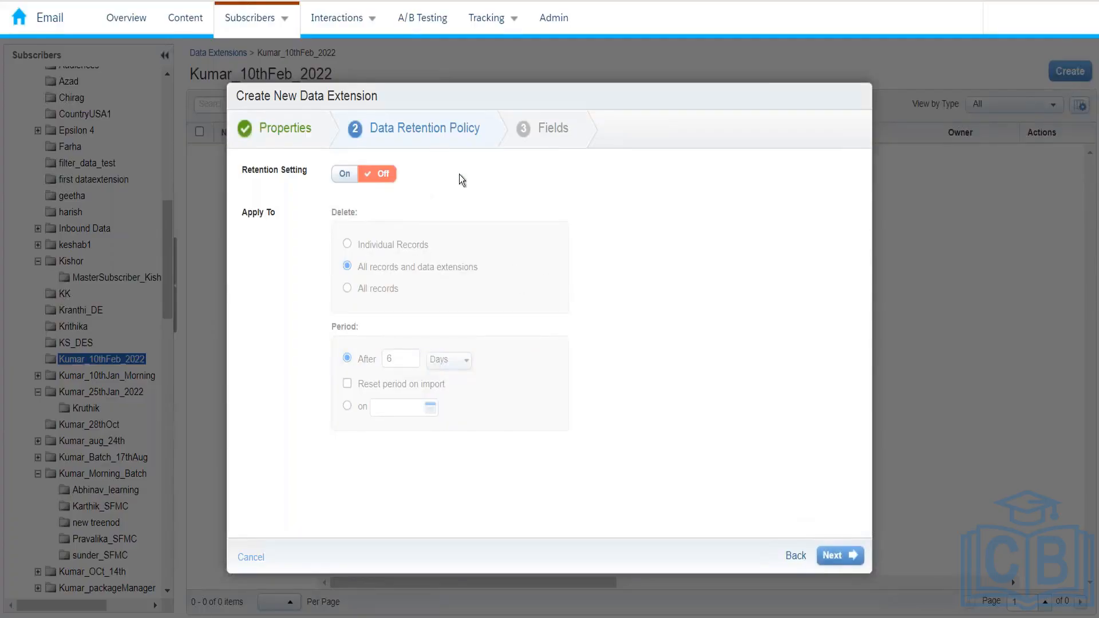
# Advance past the Data Retention Policy step to the Fields step
pyautogui.click(828, 552)
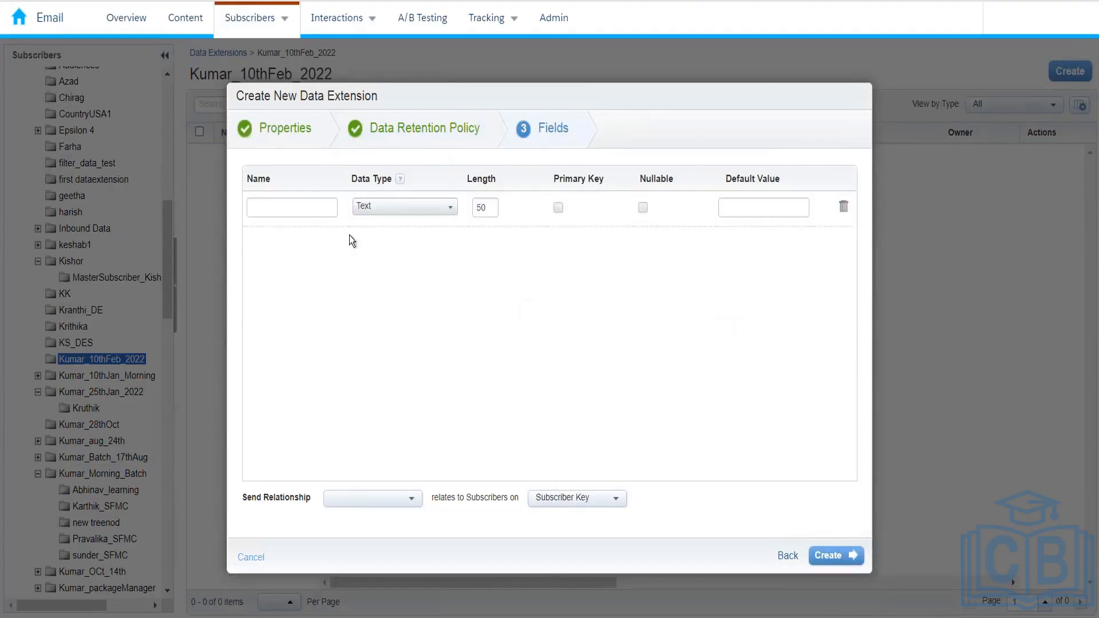
# Name the first field SubscriberKey and mark it as the primary key
pyautogui.click(324, 212)
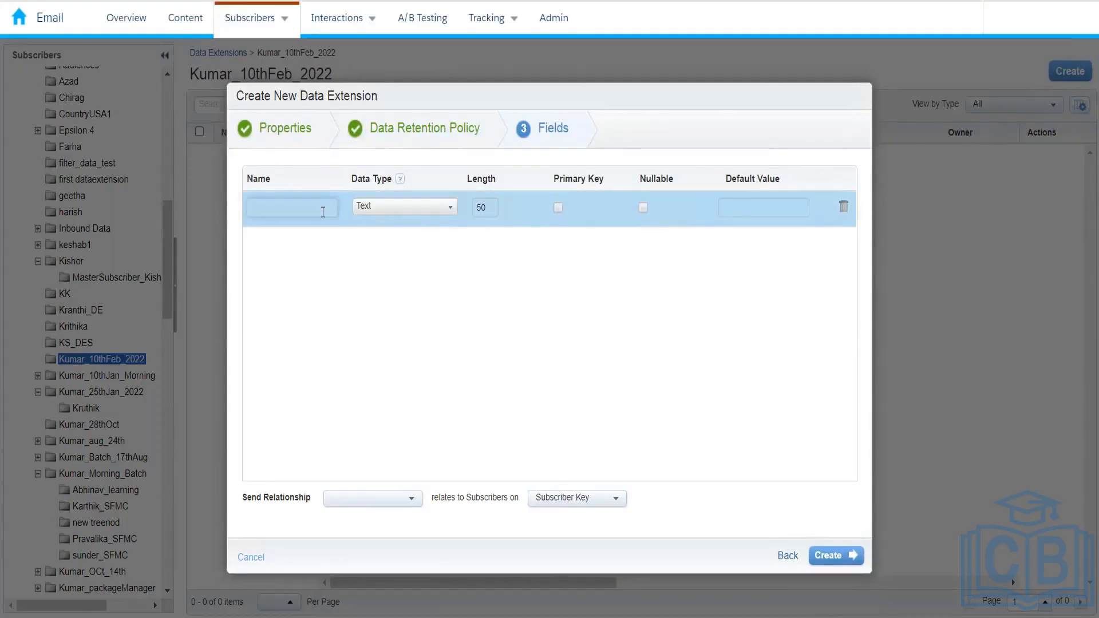
pyautogui.write('Subs')
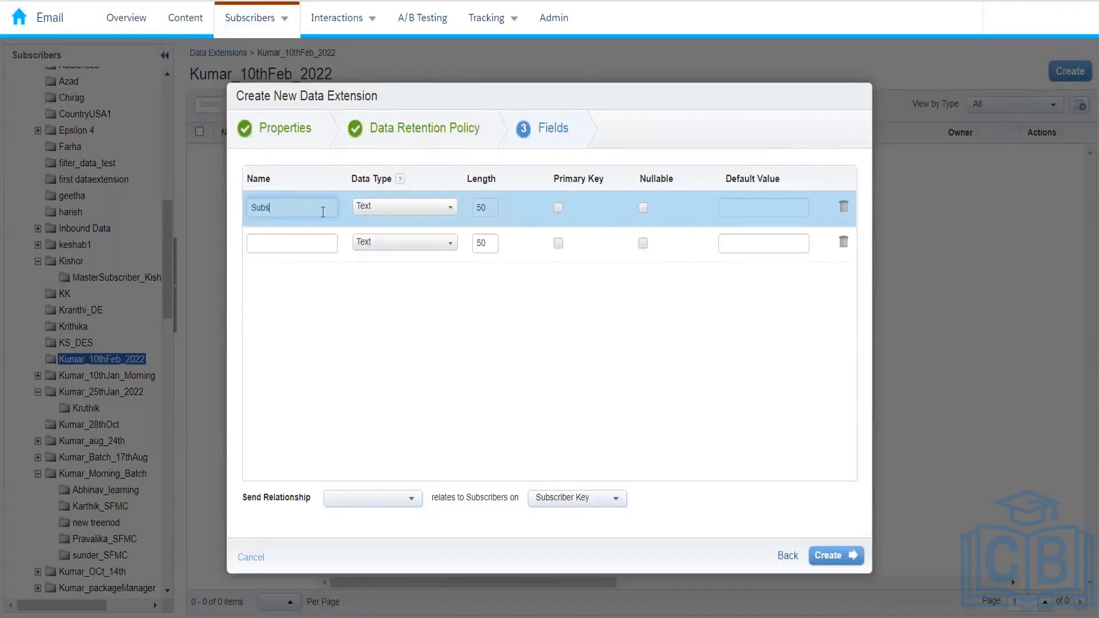
pyautogui.write('criberKey')
pyautogui.click(296, 245)
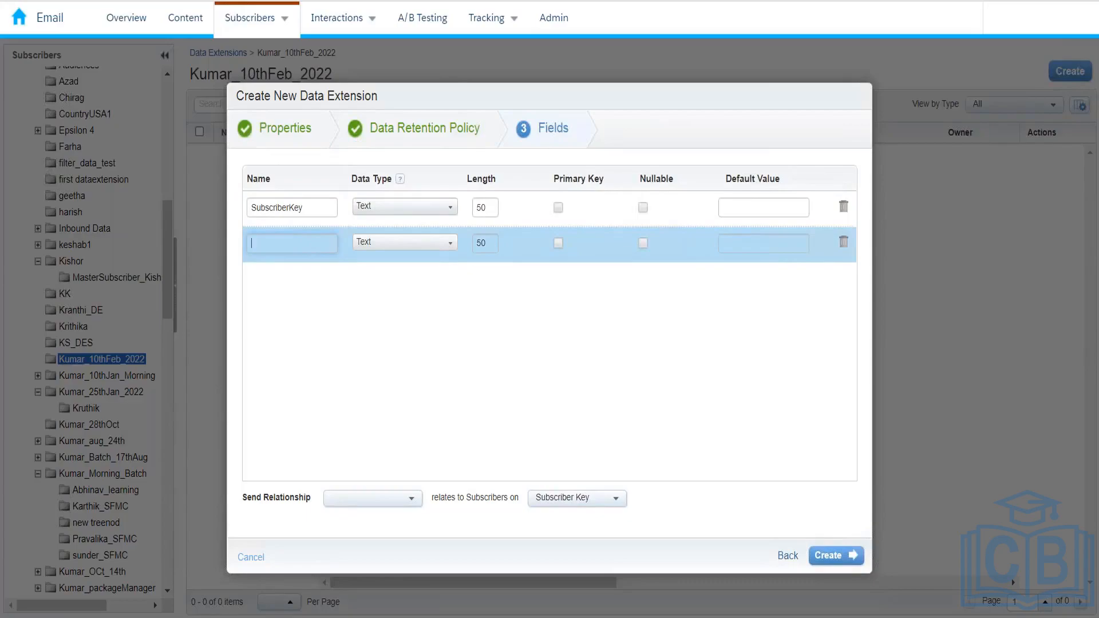
pyautogui.click(559, 208)
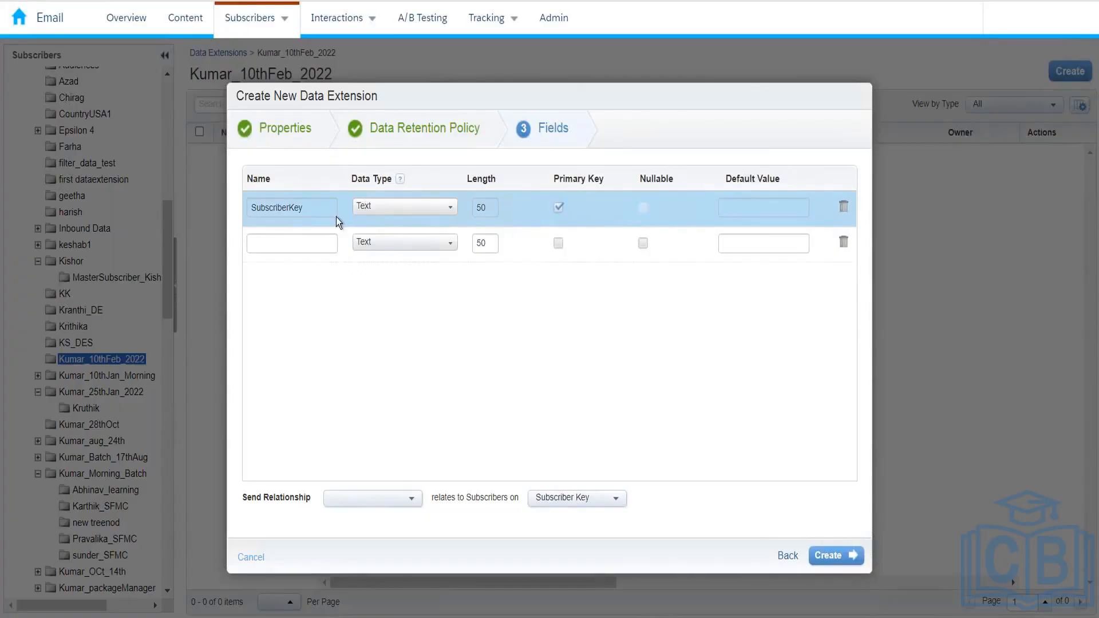
# Add fields named Firstname, Lastname, Gender, Country, DOB and Email
pyautogui.click(310, 247)
pyautogui.write('Firs')
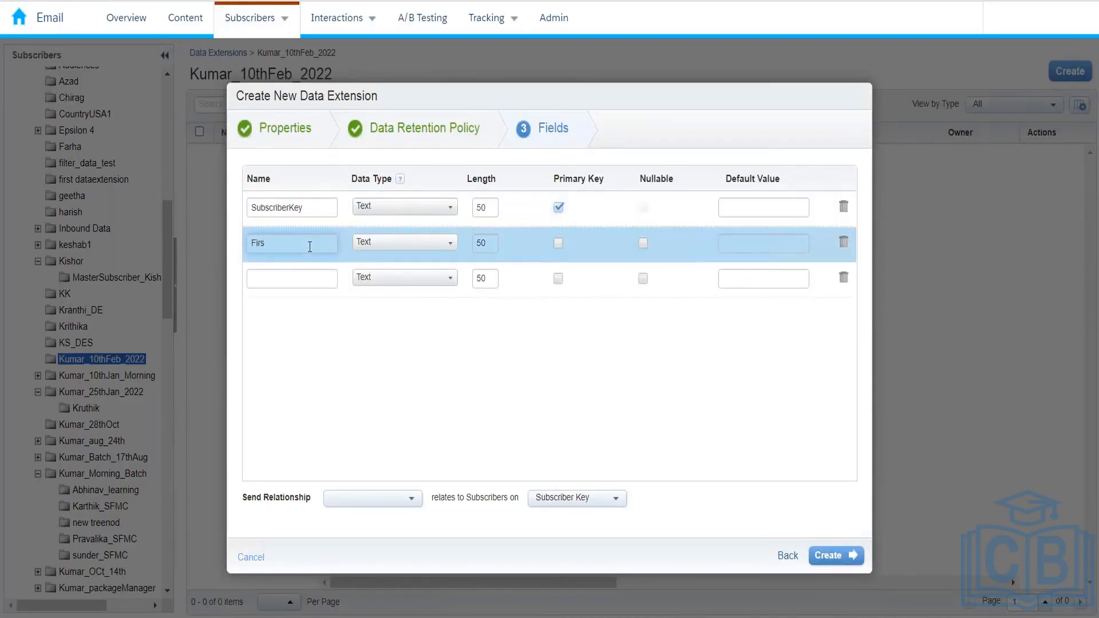
pyautogui.write('tname')
pyautogui.click(309, 279)
pyautogui.write('Last')
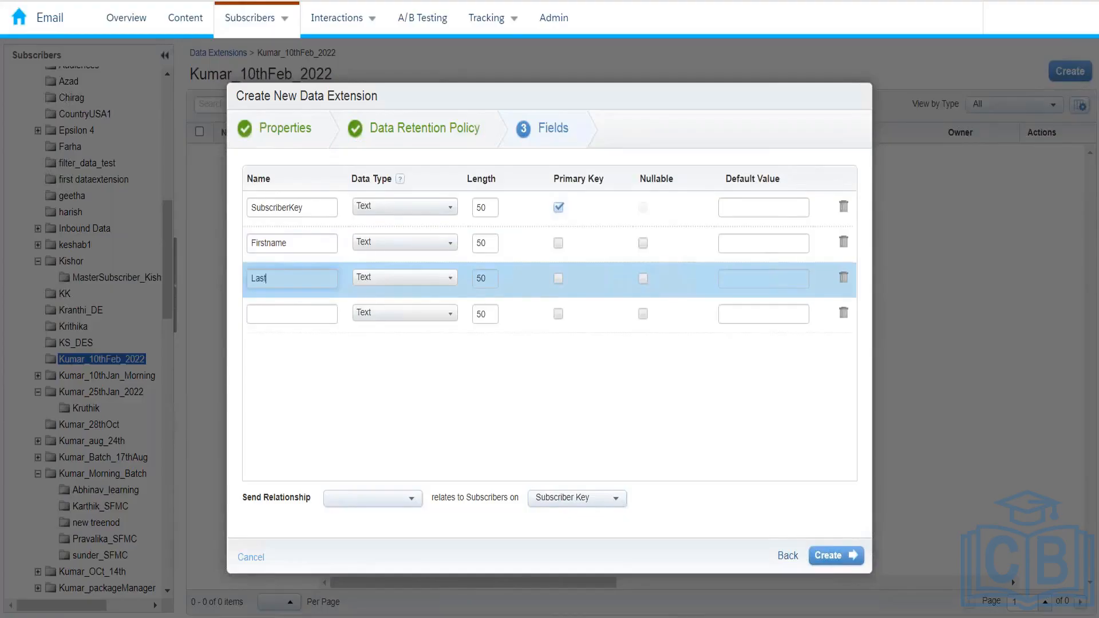
pyautogui.write('name')
pyautogui.click(300, 315)
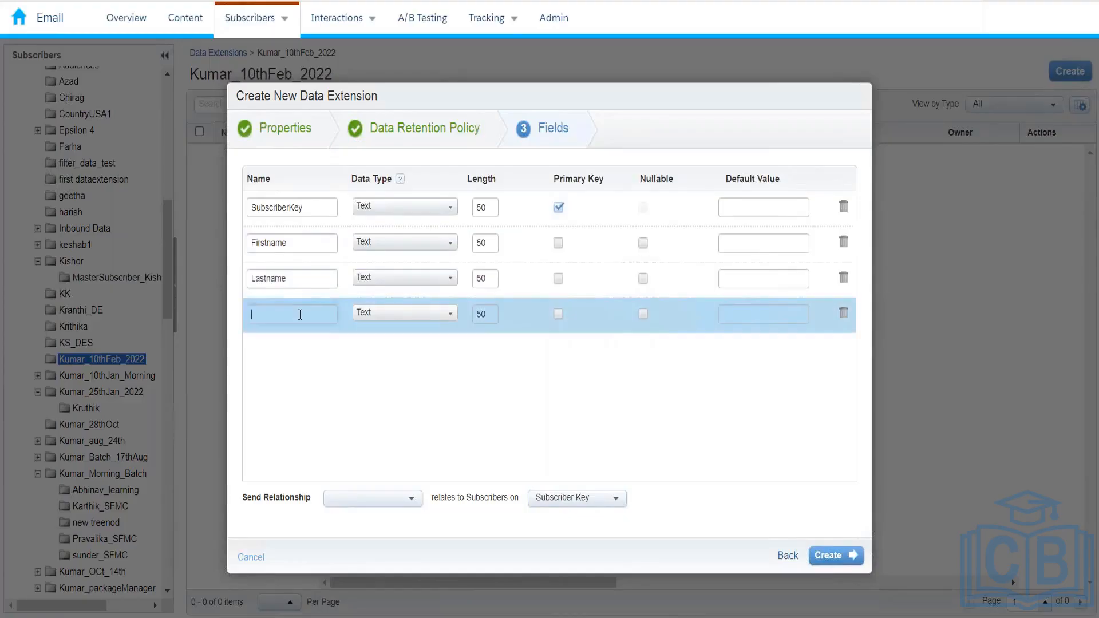
pyautogui.write('Gender')
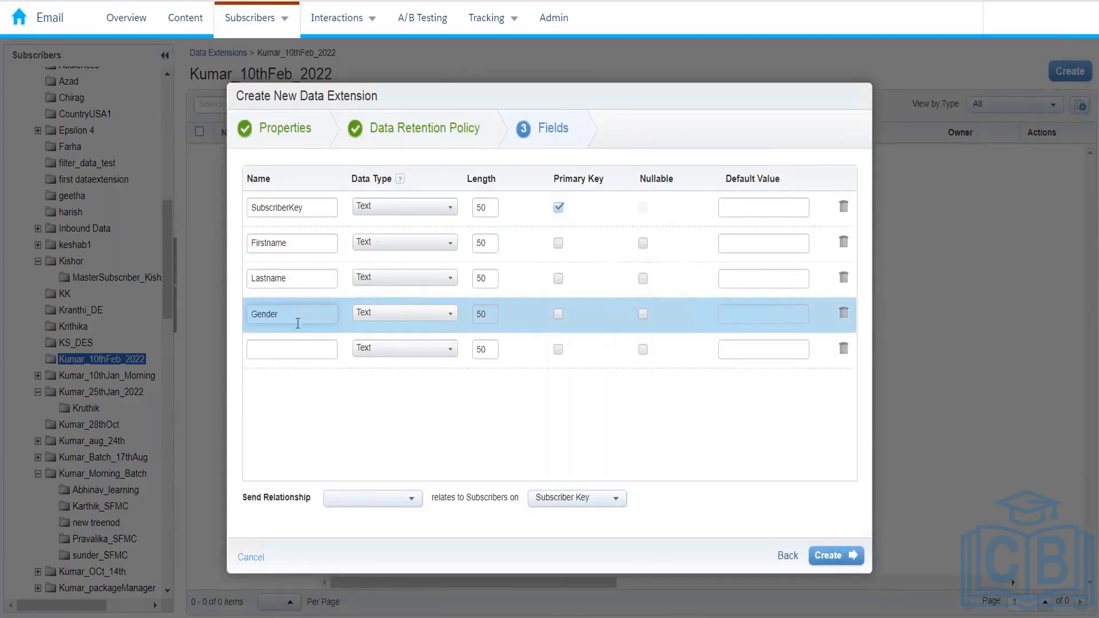
pyautogui.click(291, 349)
pyautogui.write('Country')
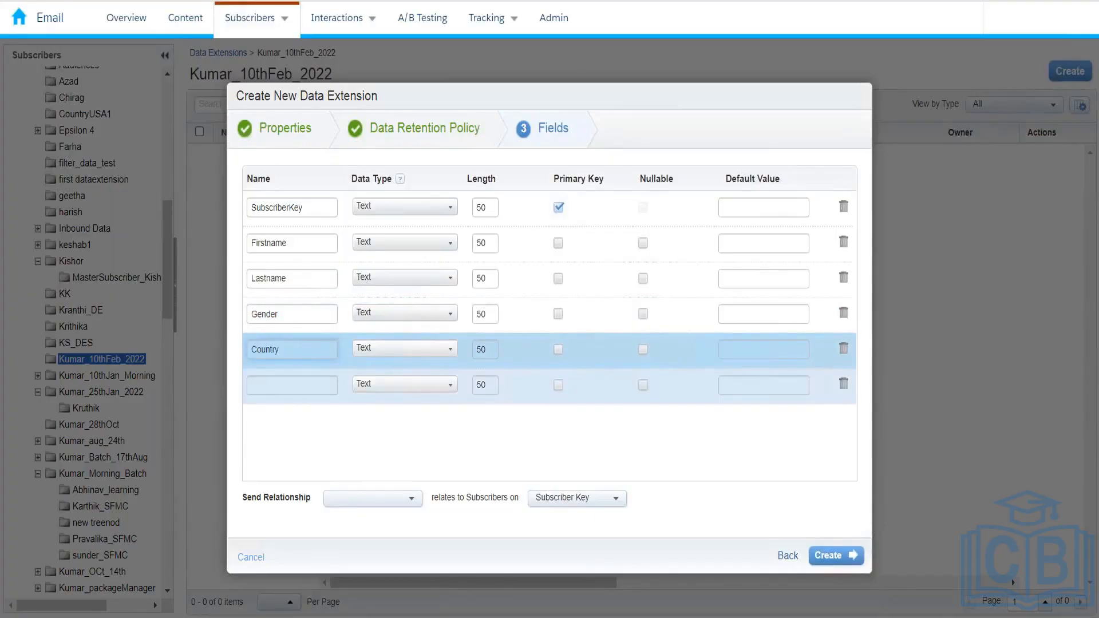
pyautogui.click(290, 385)
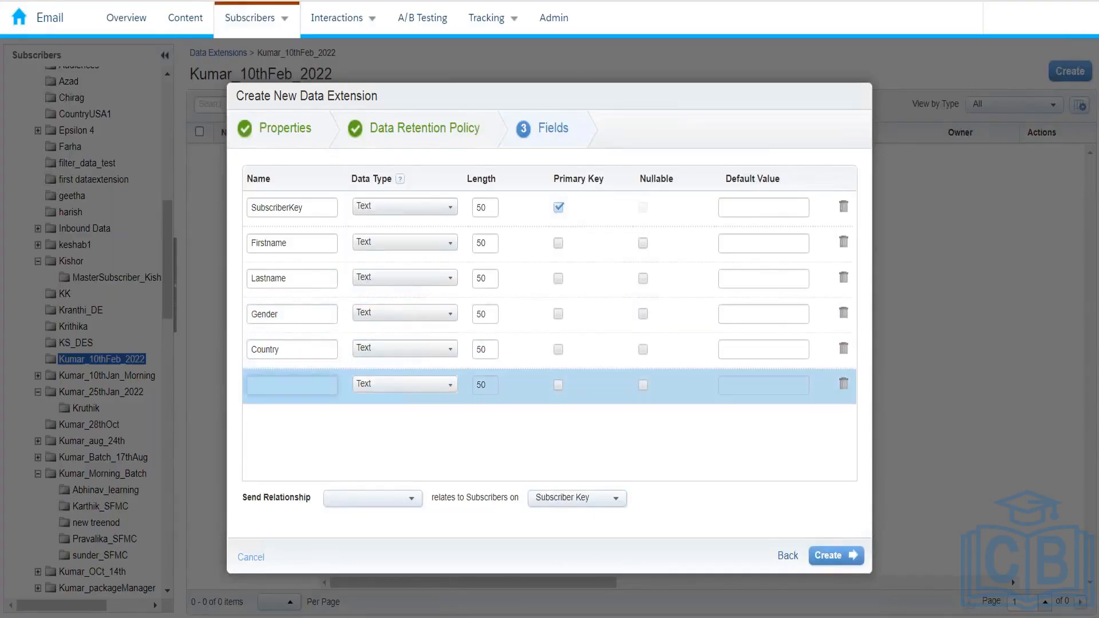
pyautogui.write('DOB')
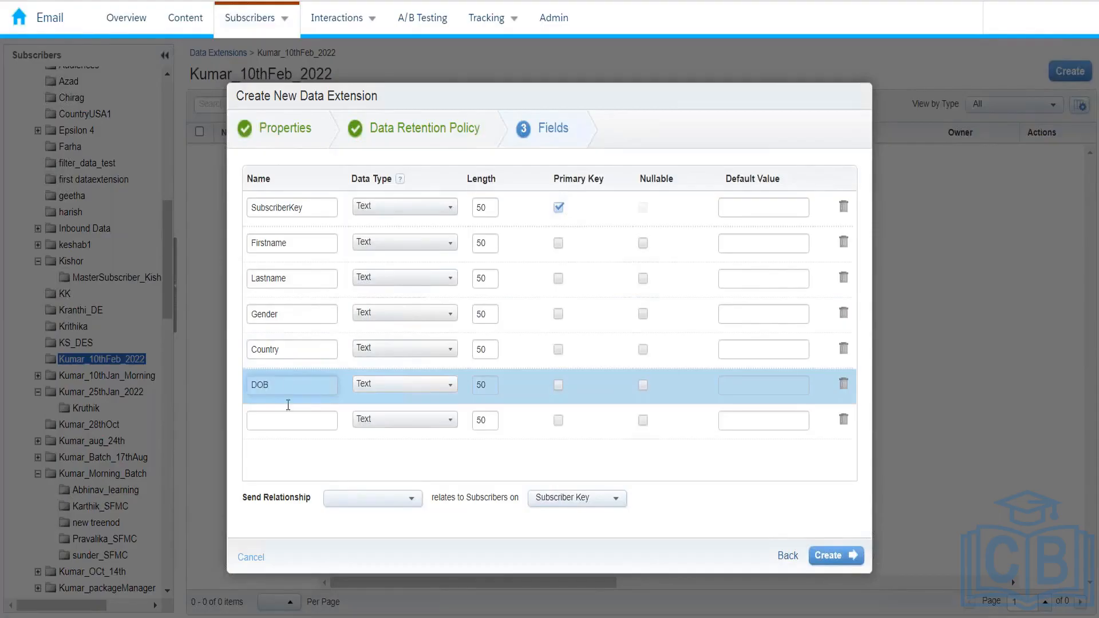
pyautogui.click(287, 421)
pyautogui.write('Email')
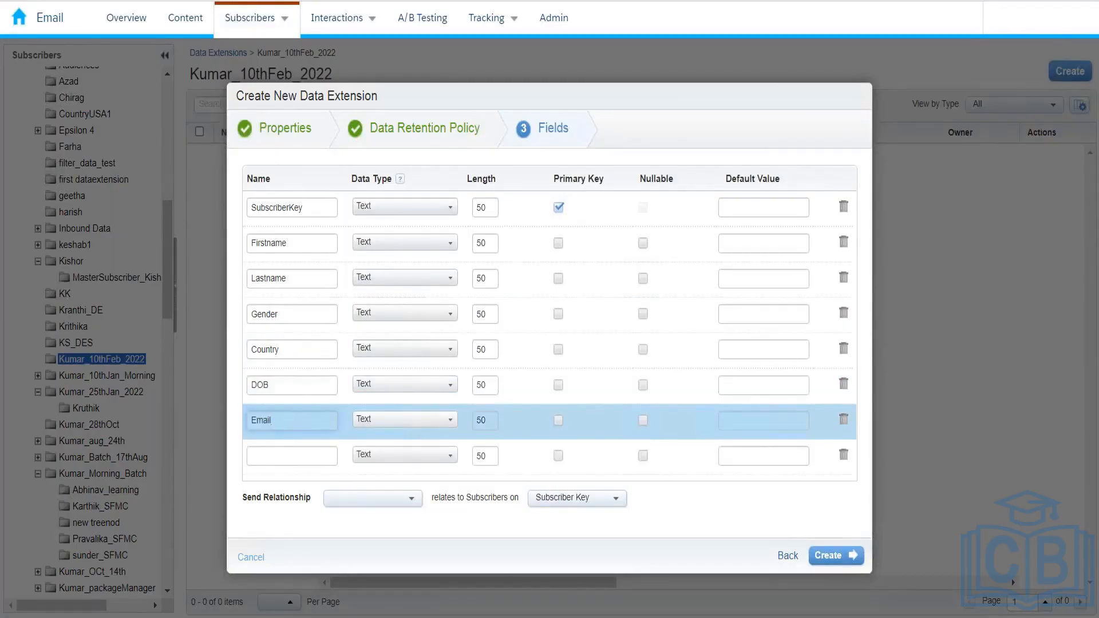
pyautogui.click(288, 456)
# Name the eighth field Phone, leaving Email without a primary key
pyautogui.write('Phone')
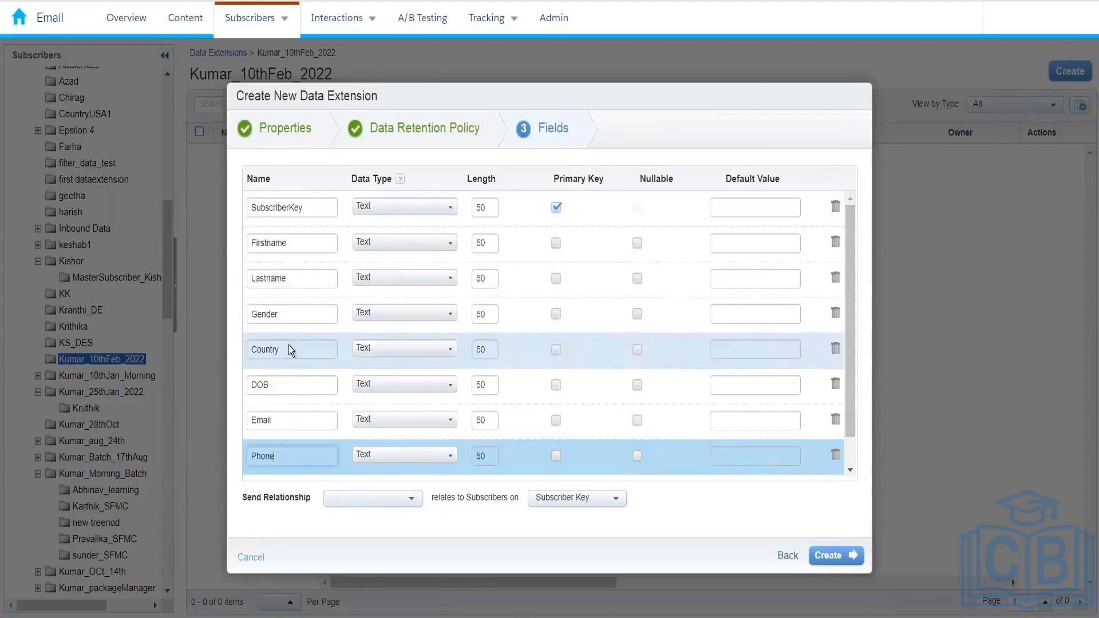
pyautogui.click(294, 423)
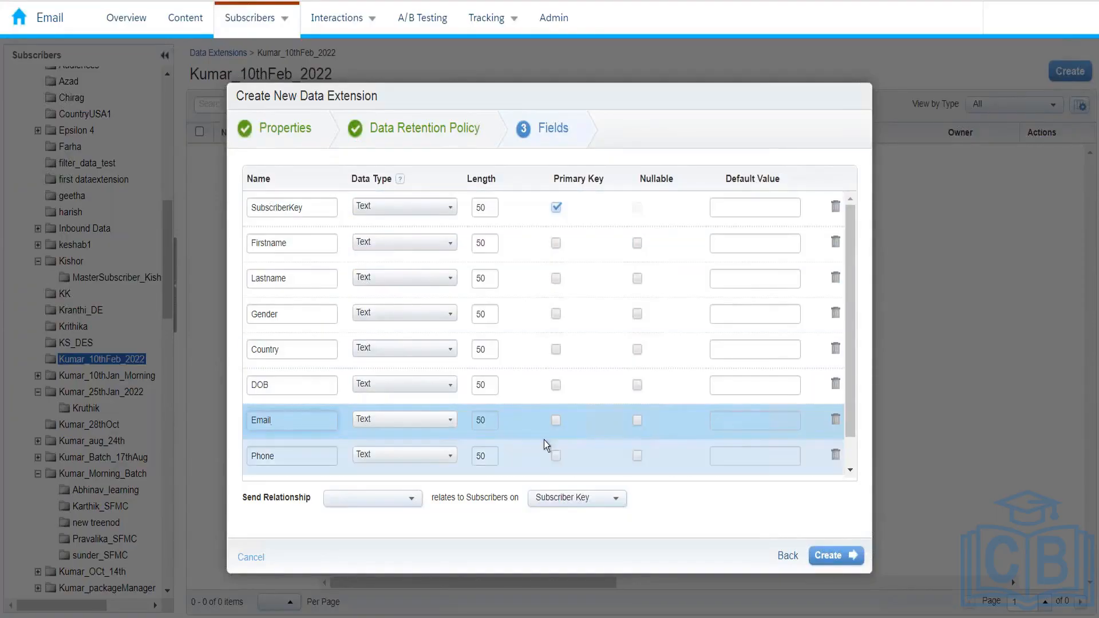
pyautogui.click(555, 421)
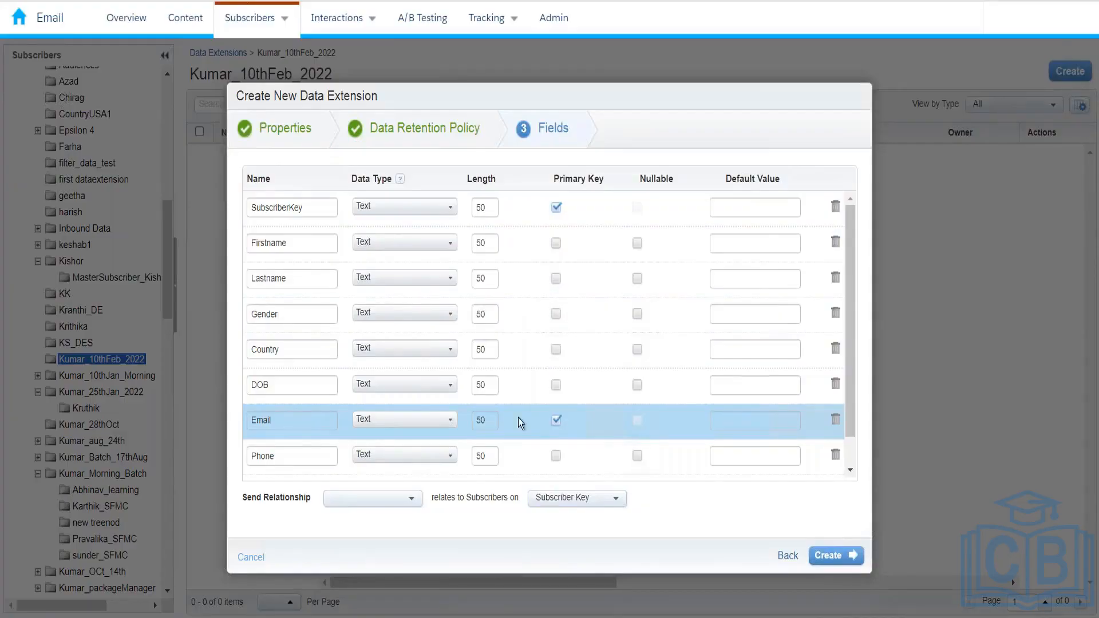
pyautogui.click(558, 420)
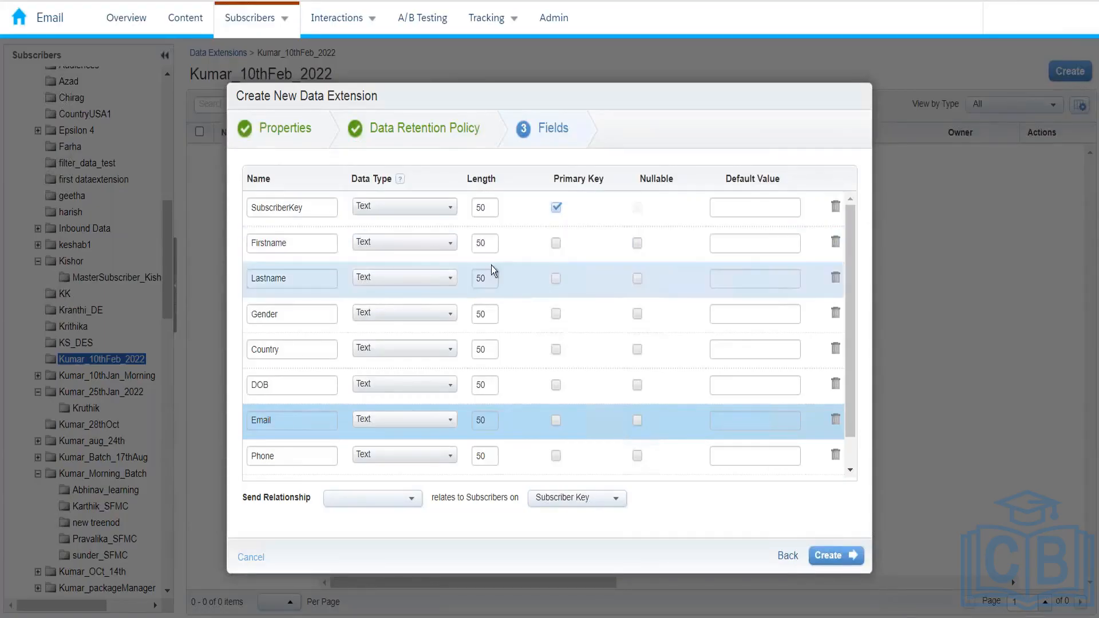
# Make Firstname and Lastname nullable, keeping Gender as Text
pyautogui.click(637, 243)
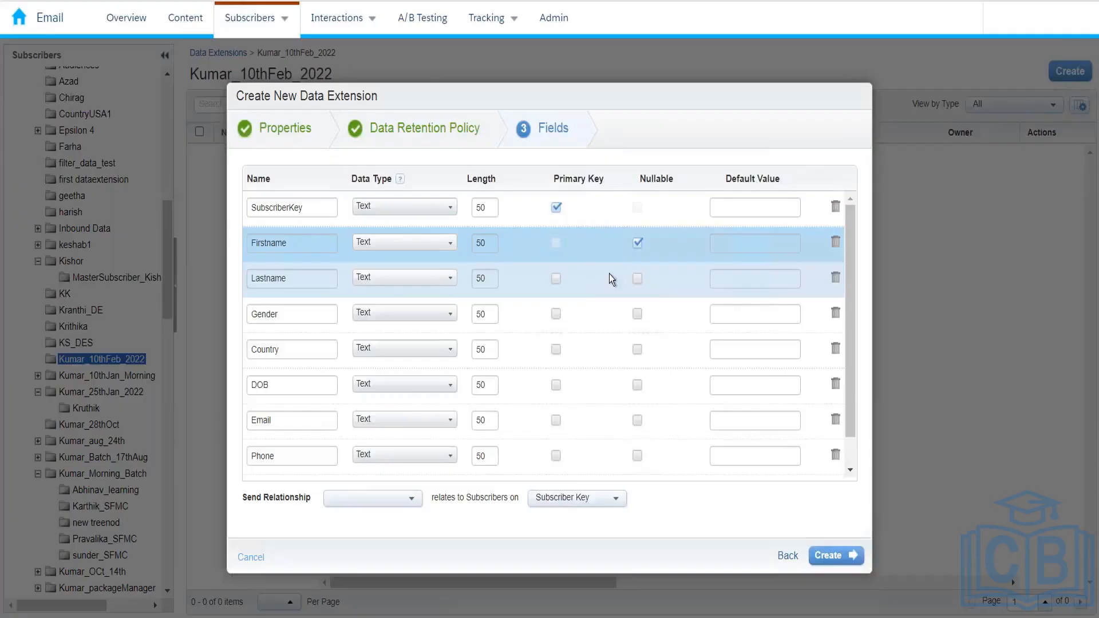
pyautogui.click(639, 281)
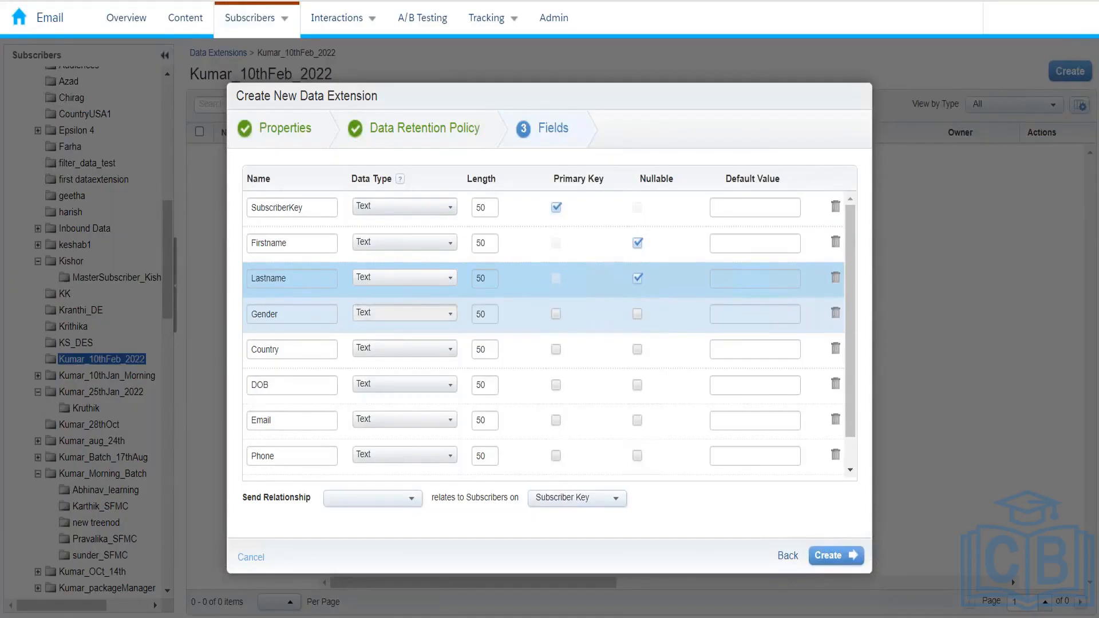
pyautogui.click(404, 313)
pyautogui.click(417, 395)
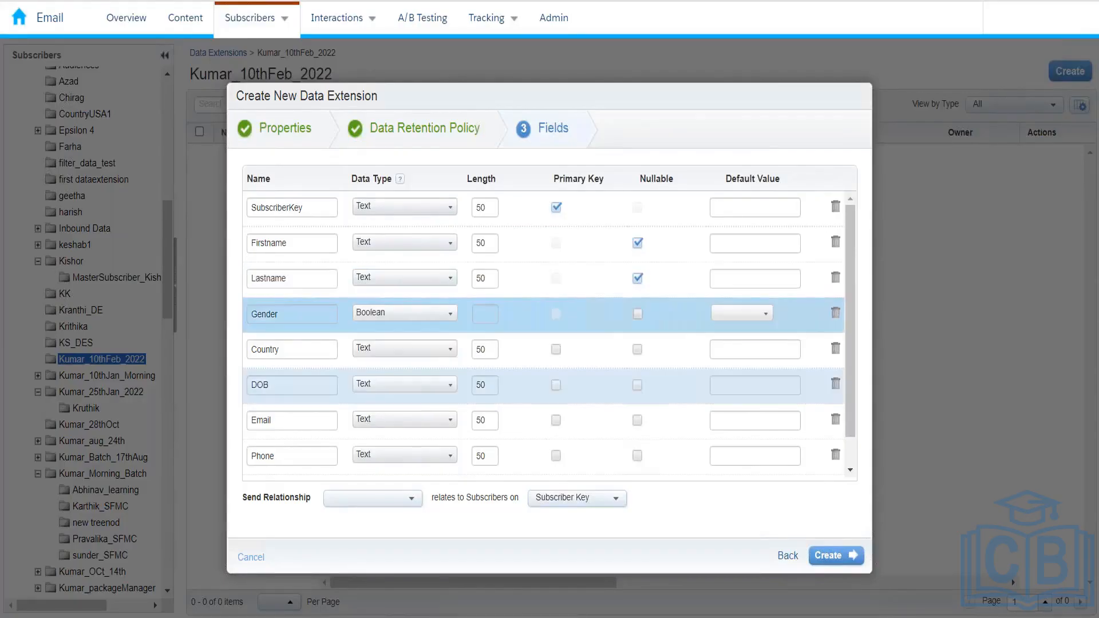
pyautogui.click(373, 316)
pyautogui.click(365, 332)
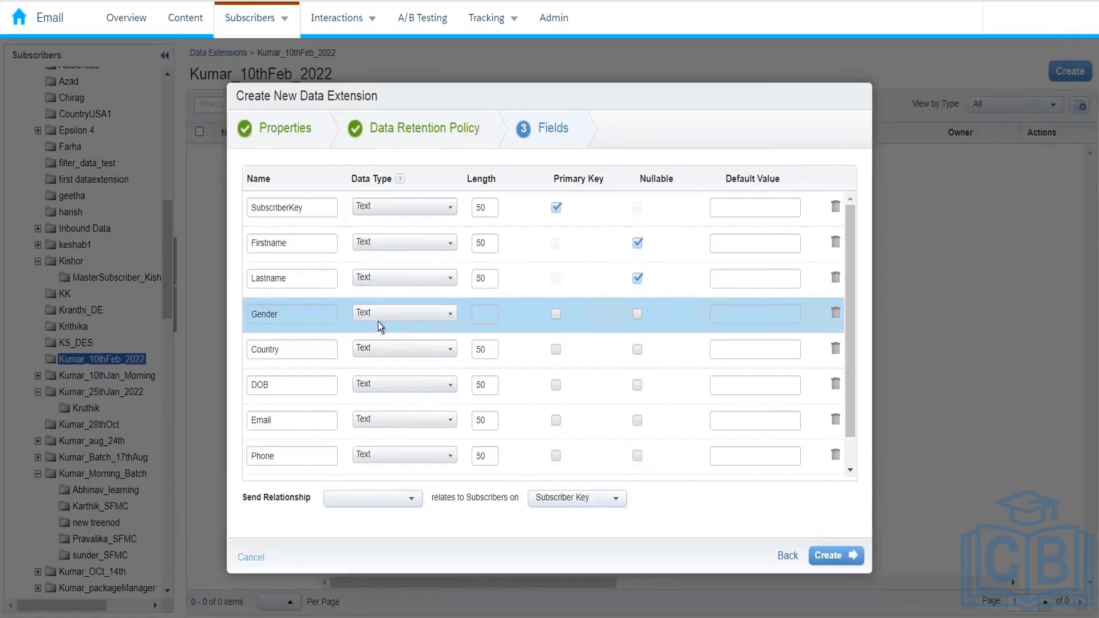
# Set DOB to Date, Email to EmailAddress and Phone to Phone data types
pyautogui.click(365, 385)
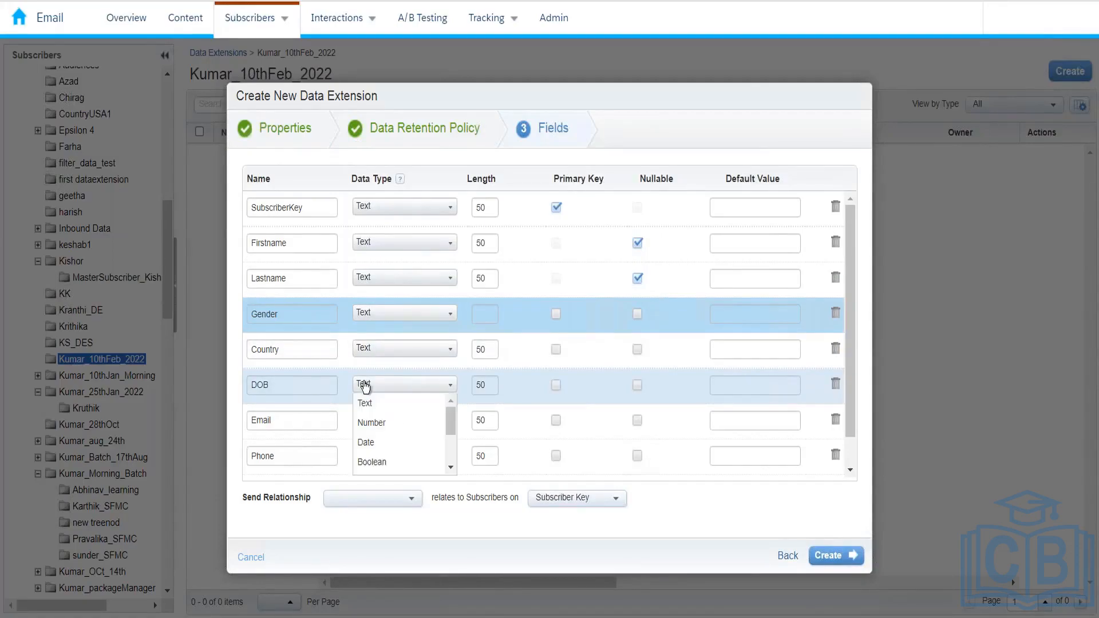
pyautogui.click(373, 443)
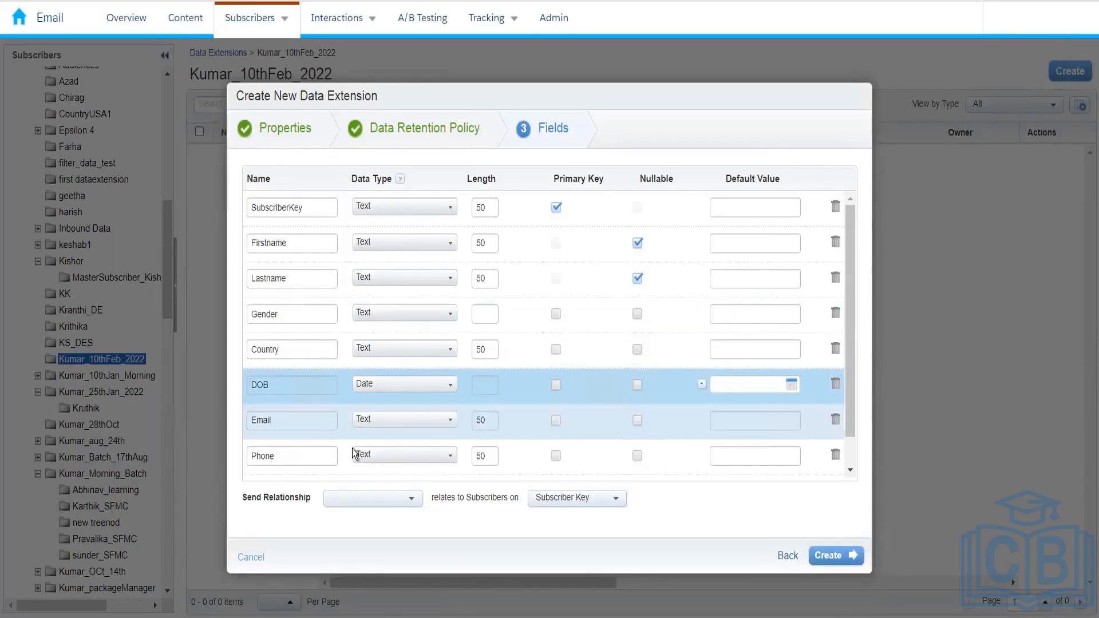
pyautogui.click(366, 430)
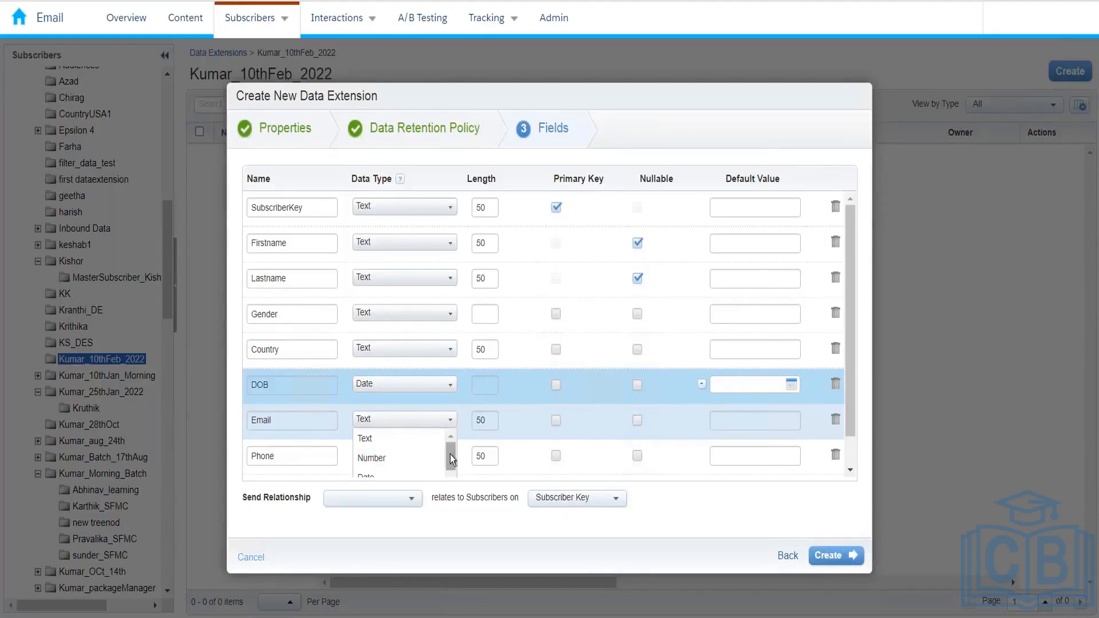
pyautogui.moveTo(450, 458); pyautogui.dragTo(451, 475)
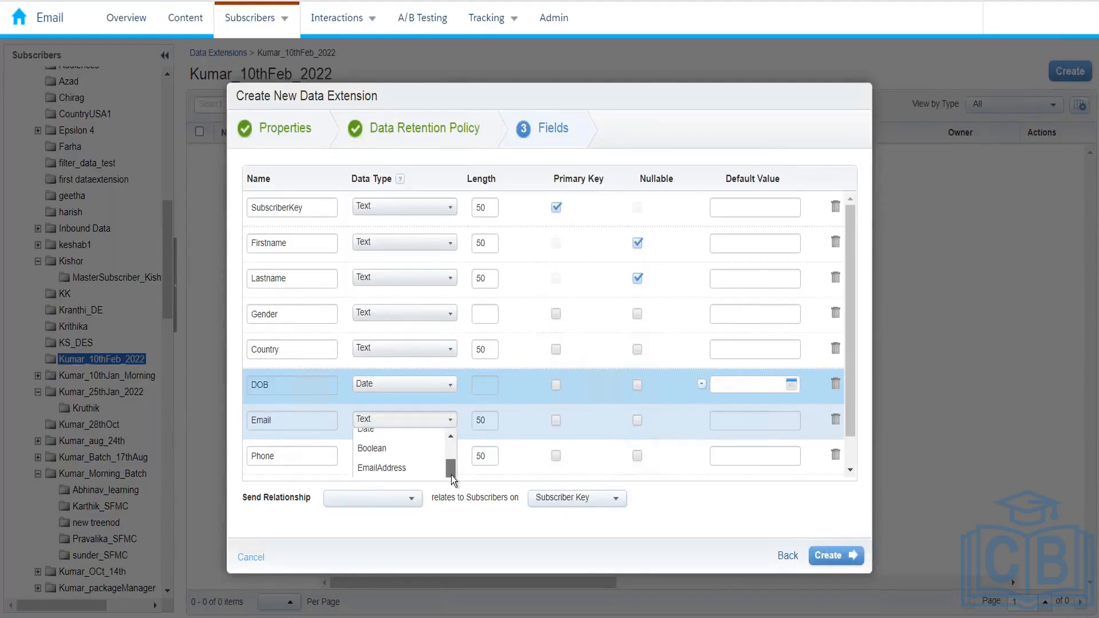
pyautogui.click(413, 476)
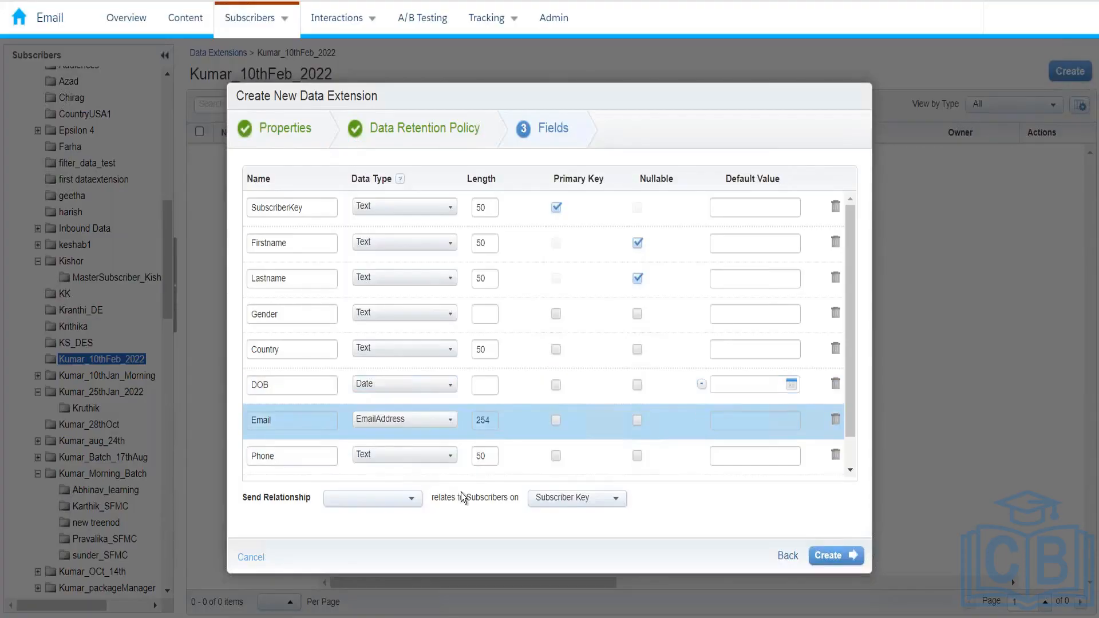
pyautogui.click(432, 457)
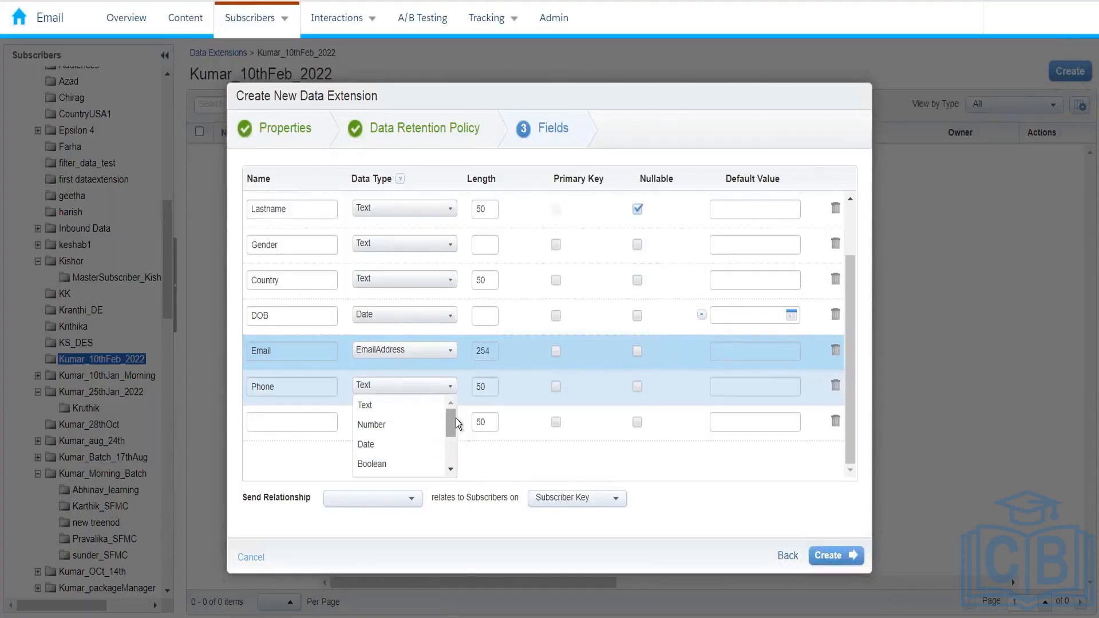
pyautogui.moveTo(448, 418); pyautogui.dragTo(452, 449)
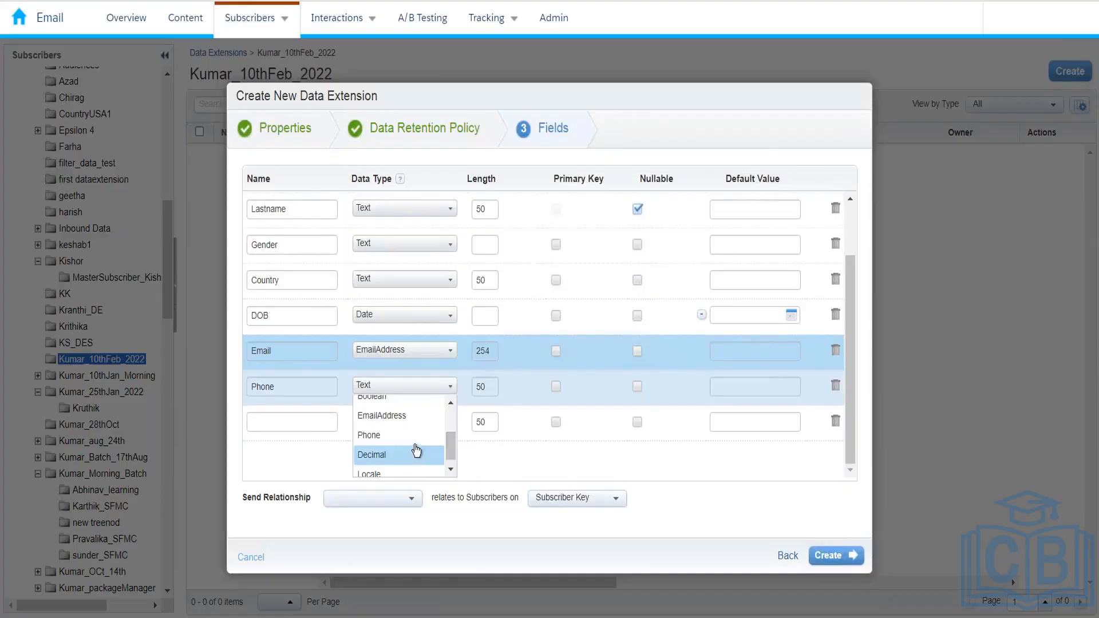
pyautogui.click(413, 436)
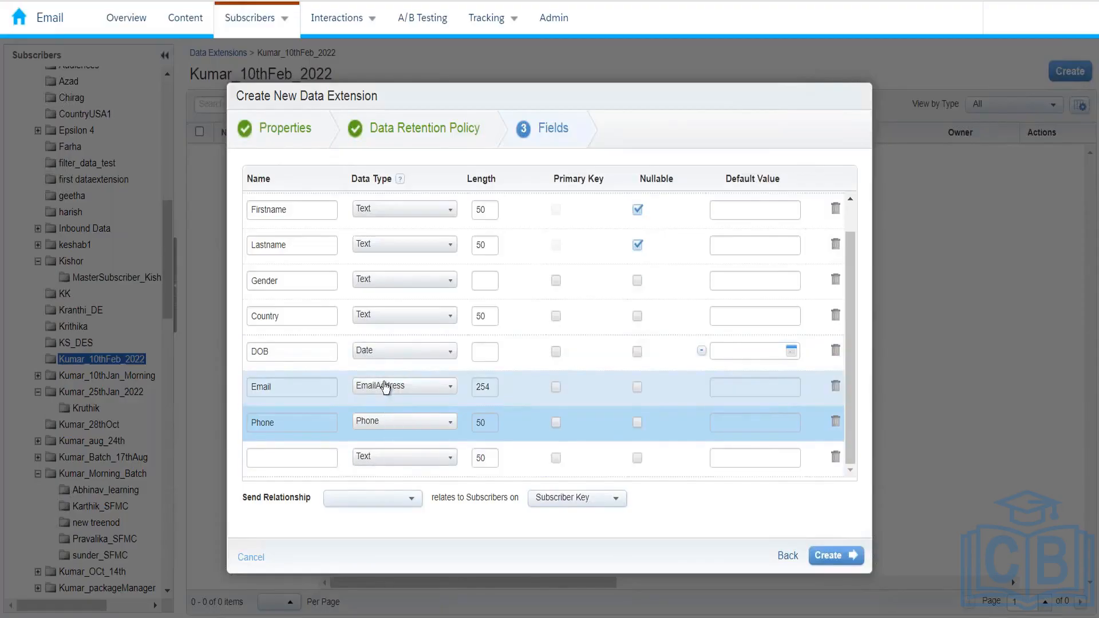
# Open the blank row's Data Type list and scroll down to find Decimal
pyautogui.click(383, 456)
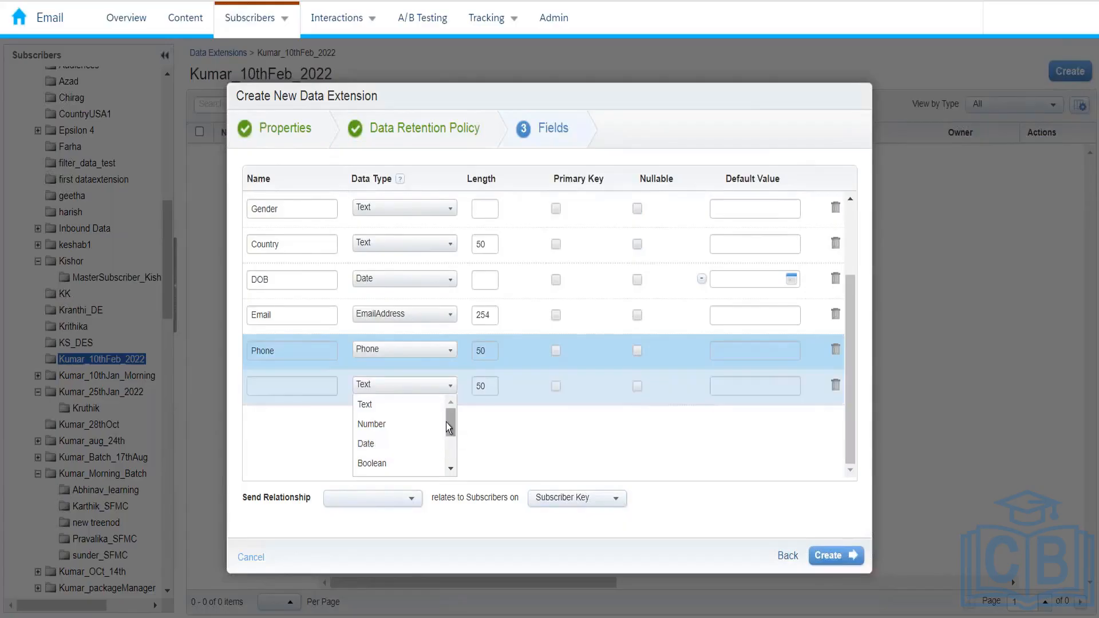
pyautogui.scroll(-1, 453, 424)
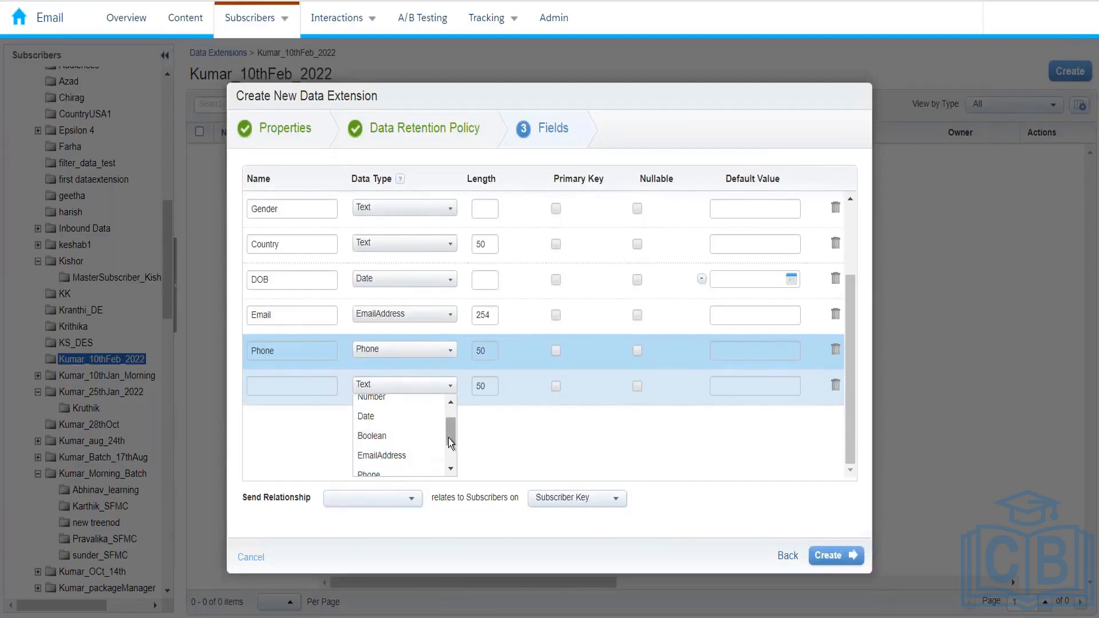
pyautogui.moveTo(448, 438); pyautogui.dragTo(450, 447)
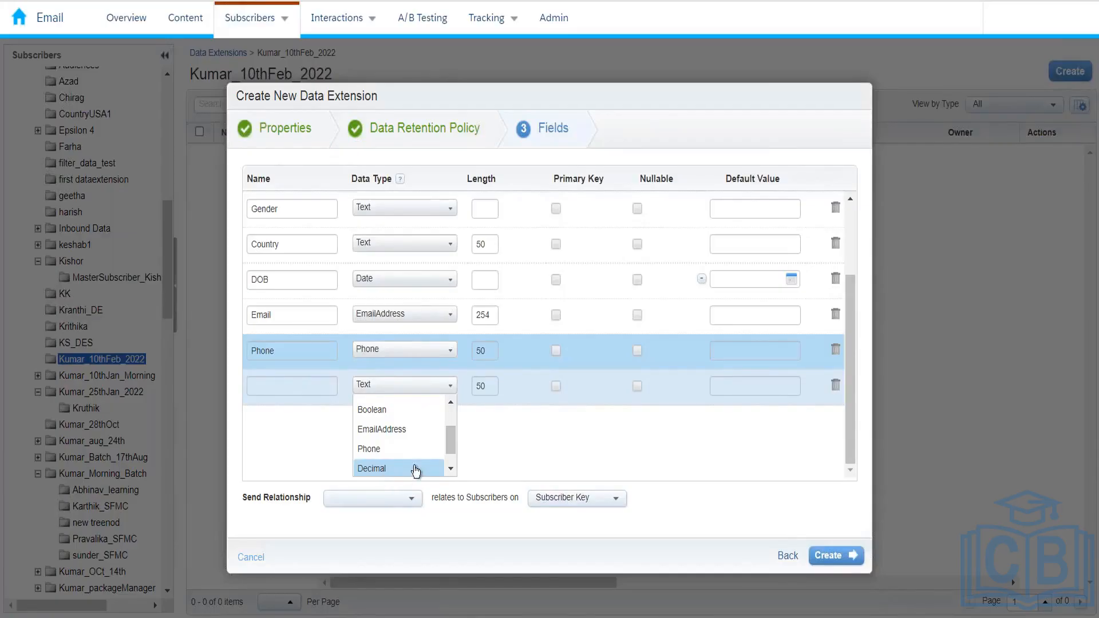
pyautogui.moveTo(451, 441)
pyautogui.mouseDown()
pyautogui.moveTo(443, 404)
pyautogui.moveTo(442, 448)
pyautogui.mouseUp()
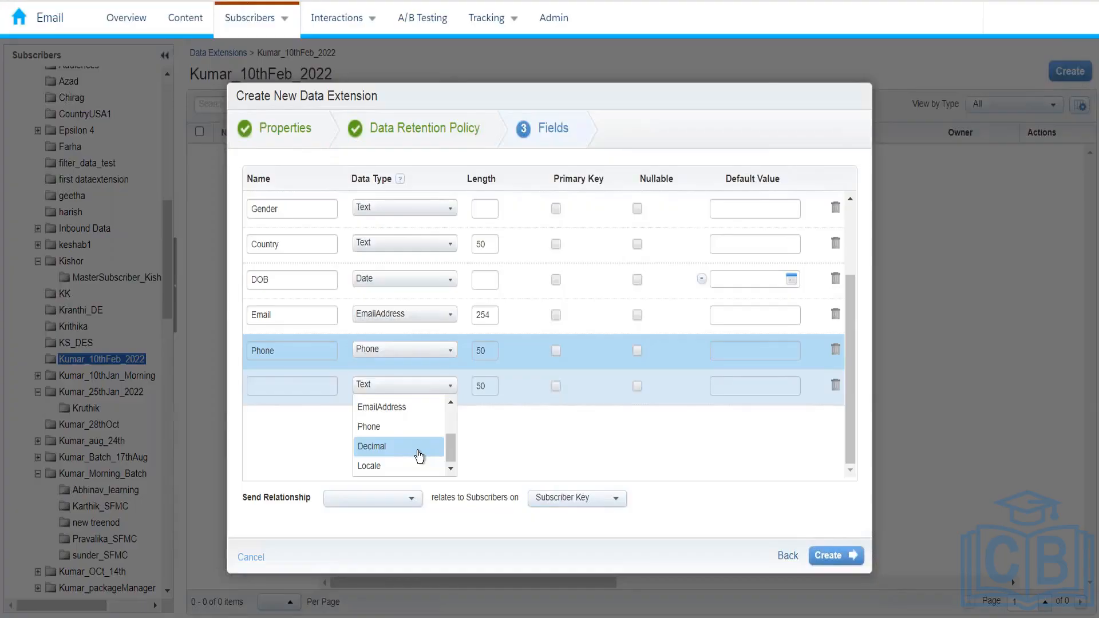
# Make the new row a Decimal field named PurchaseValue
pyautogui.click(417, 450)
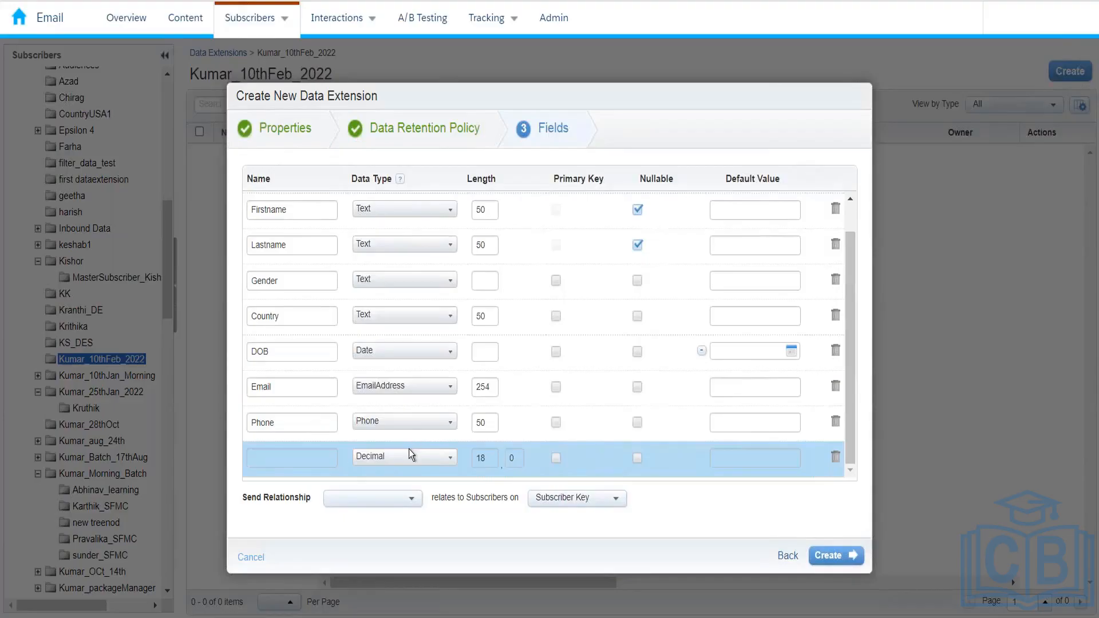
pyautogui.click(315, 459)
pyautogui.write('PurchaseValue')
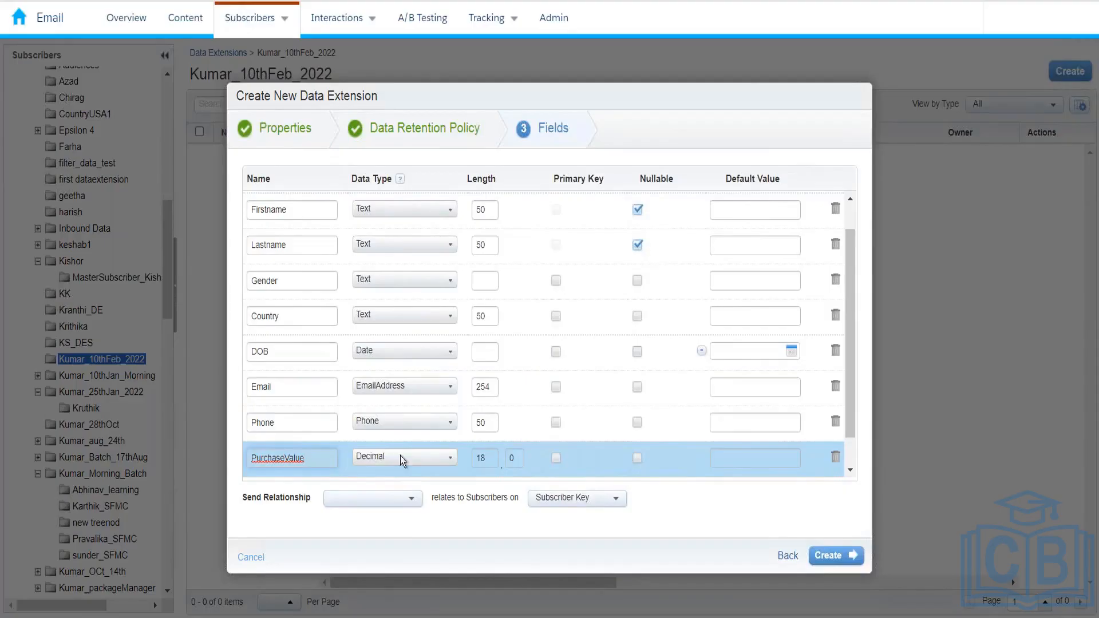
# Make Gender, Country, DOB, Phone and PurchaseValue nullable
pyautogui.click(637, 281)
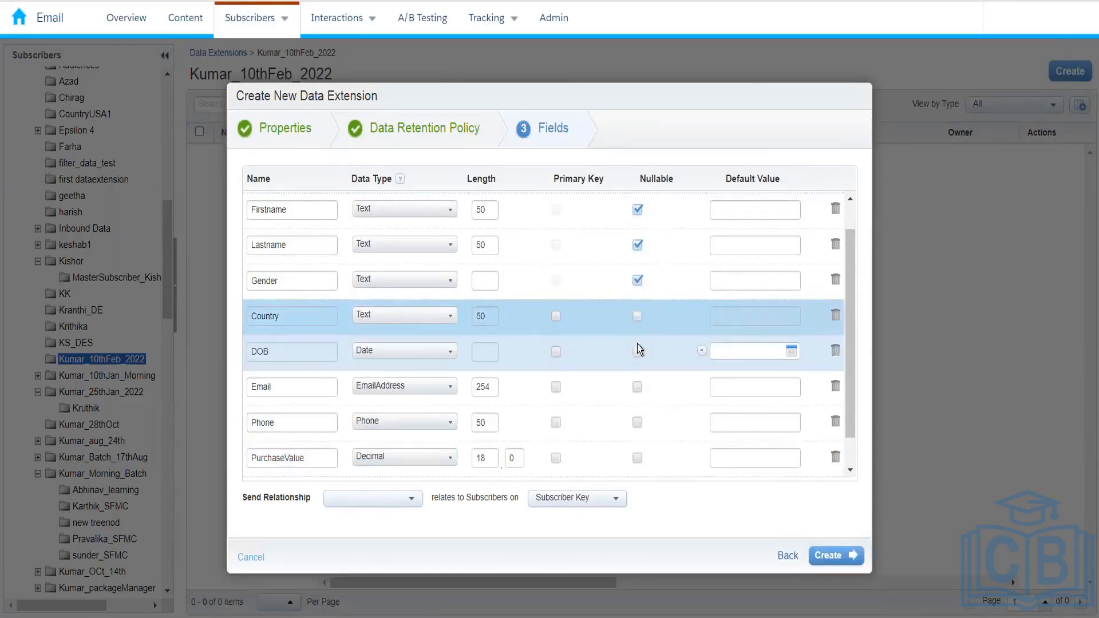
pyautogui.click(637, 317)
pyautogui.click(638, 353)
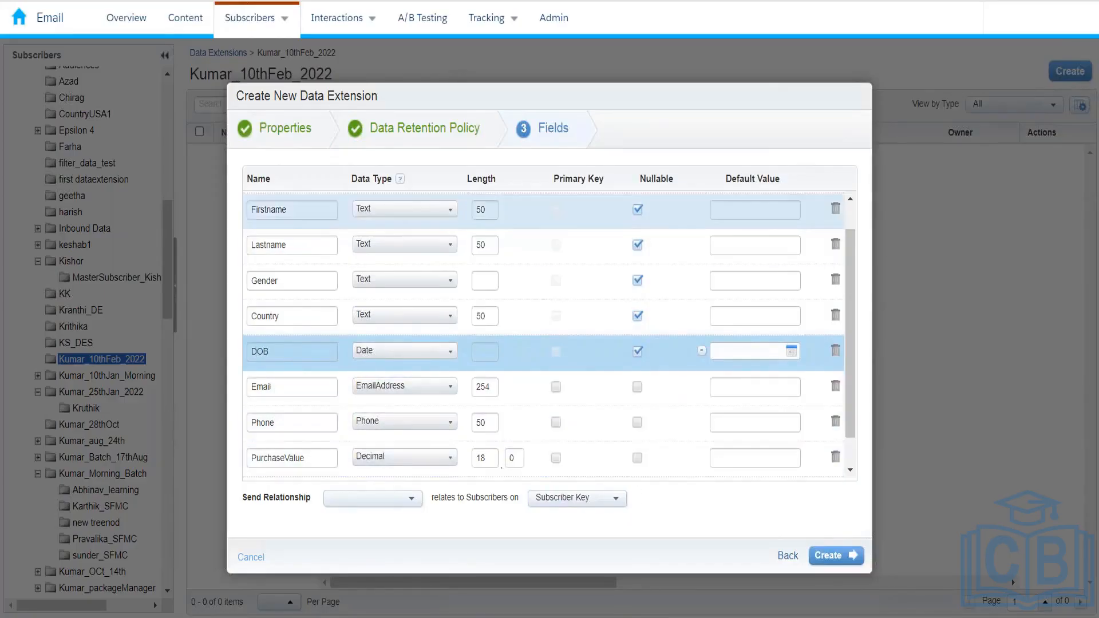
pyautogui.click(637, 423)
pyautogui.click(638, 459)
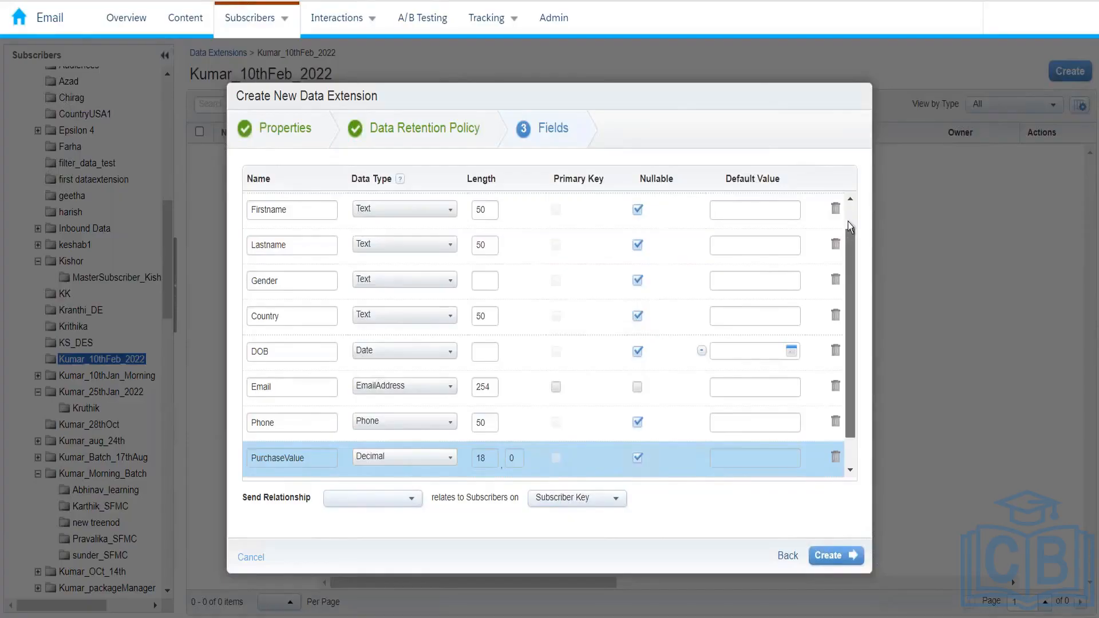
# Choose SubscriberKey as the data extension's Send Relationship field
pyautogui.scroll(1, 847, 222)
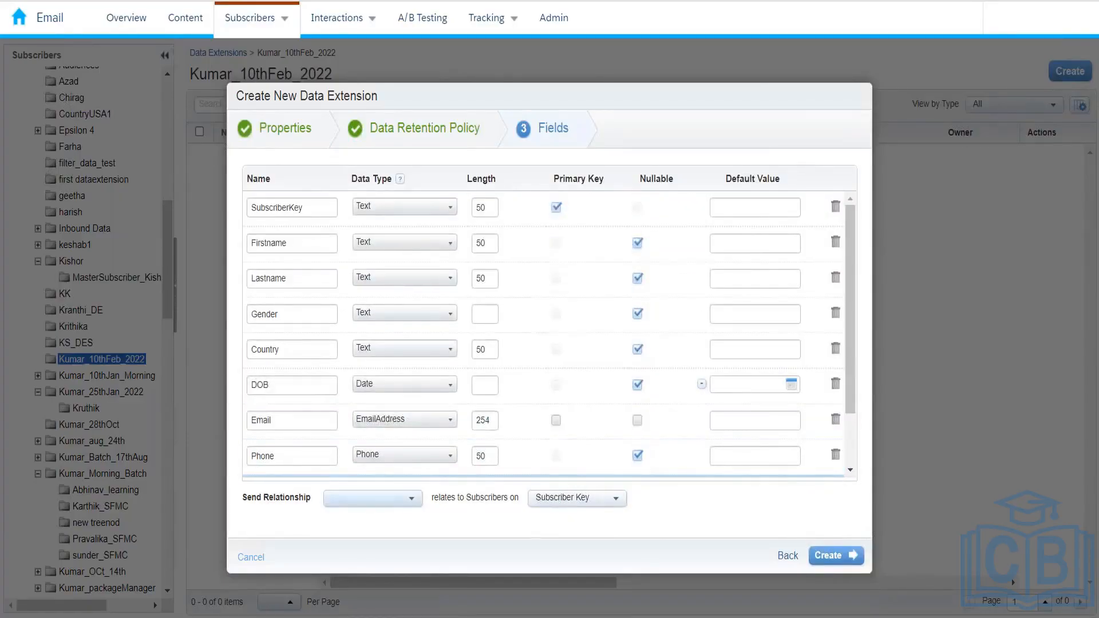
pyautogui.click(385, 499)
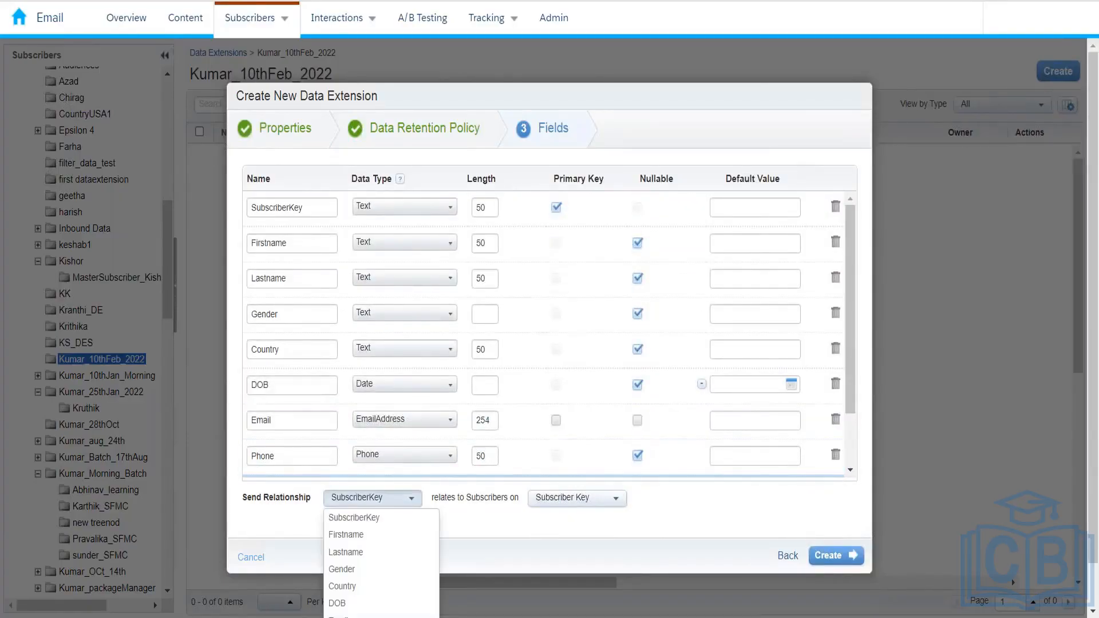
pyautogui.click(376, 517)
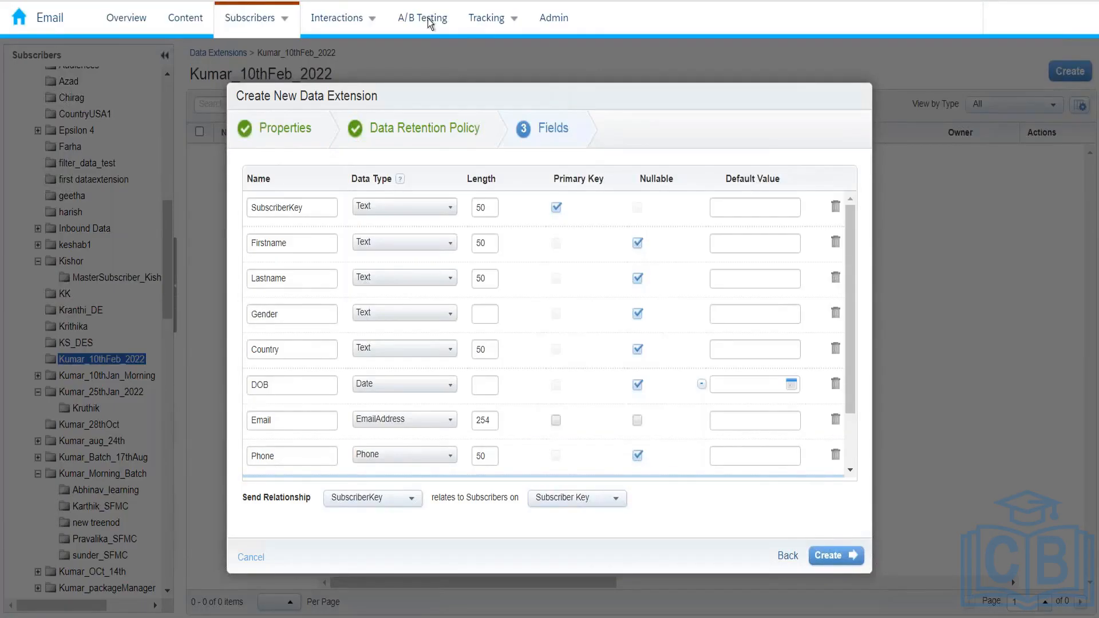
pyautogui.moveTo(273, 38)
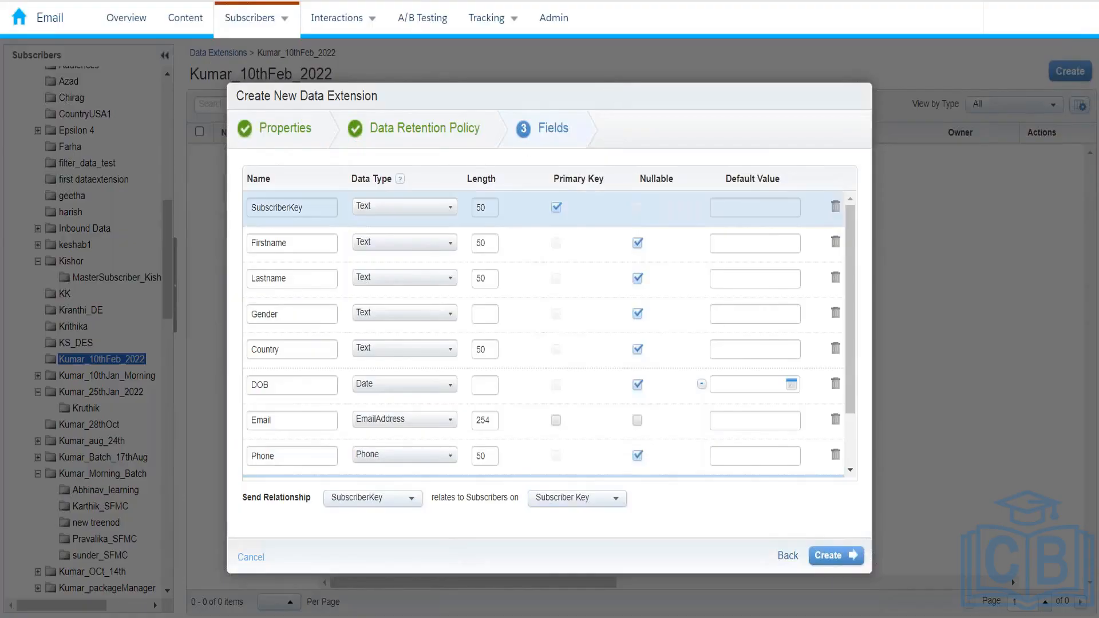
# Change the Send Relationship field to Email, briefly reverting to SubscriberKey before settling on Email
pyautogui.moveTo(310, 209); pyautogui.dragTo(248, 210)
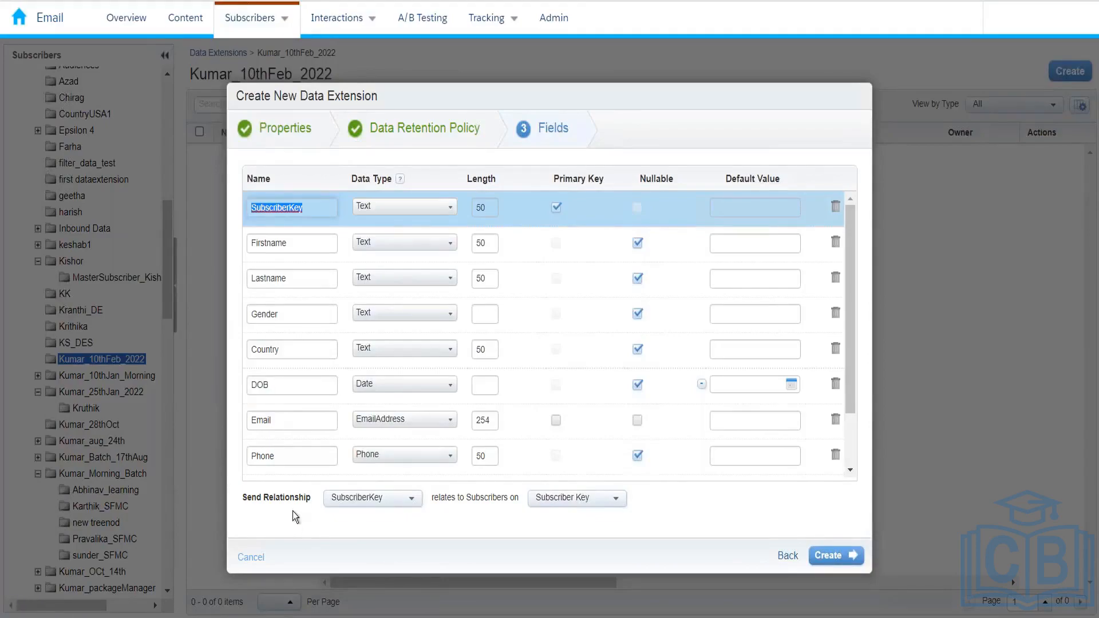
pyautogui.click(367, 498)
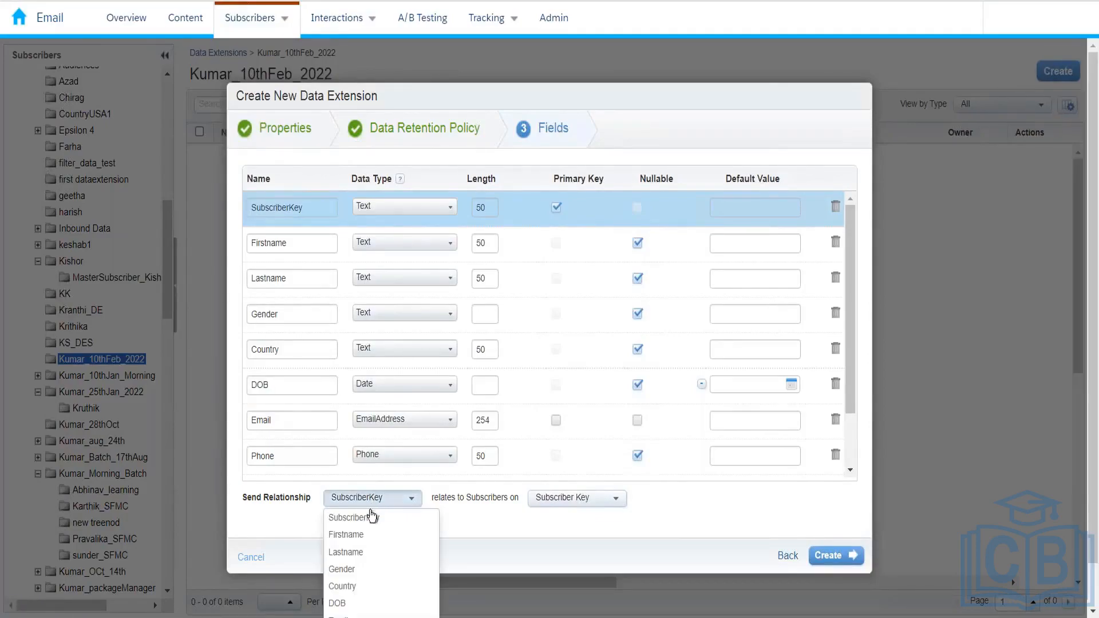
pyautogui.scroll(-1, 372, 581)
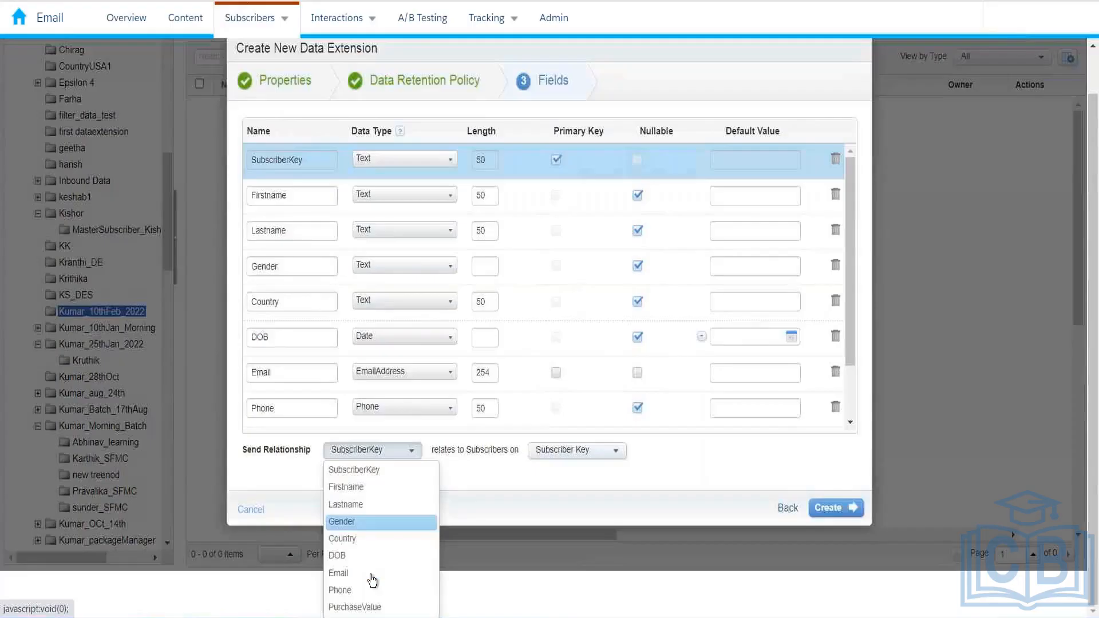
pyautogui.click(351, 574)
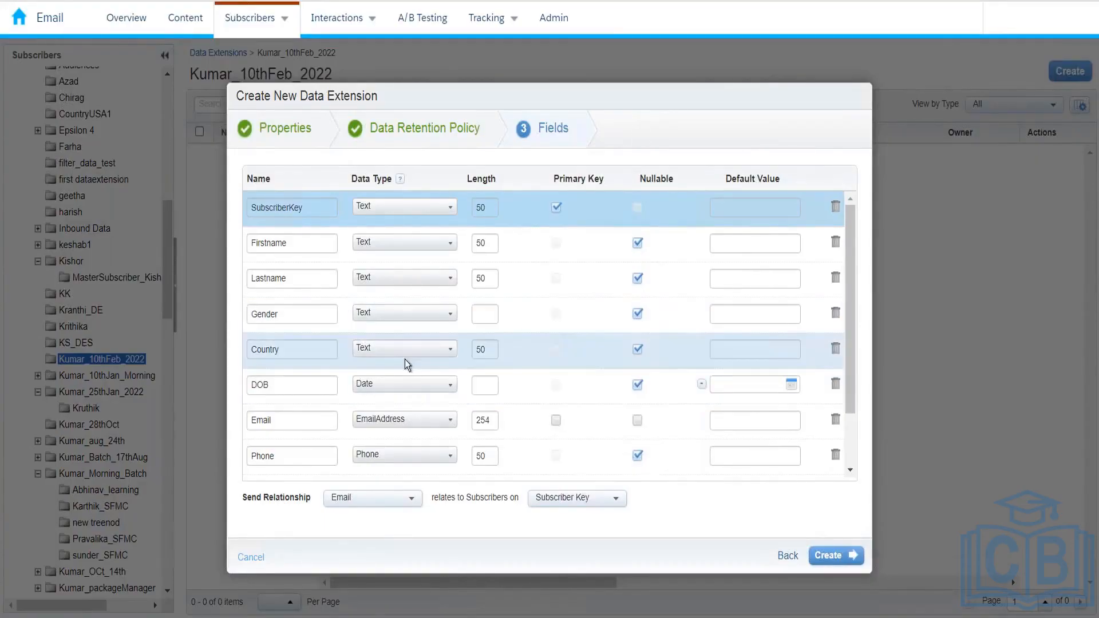
pyautogui.moveTo(287, 424); pyautogui.dragTo(249, 424)
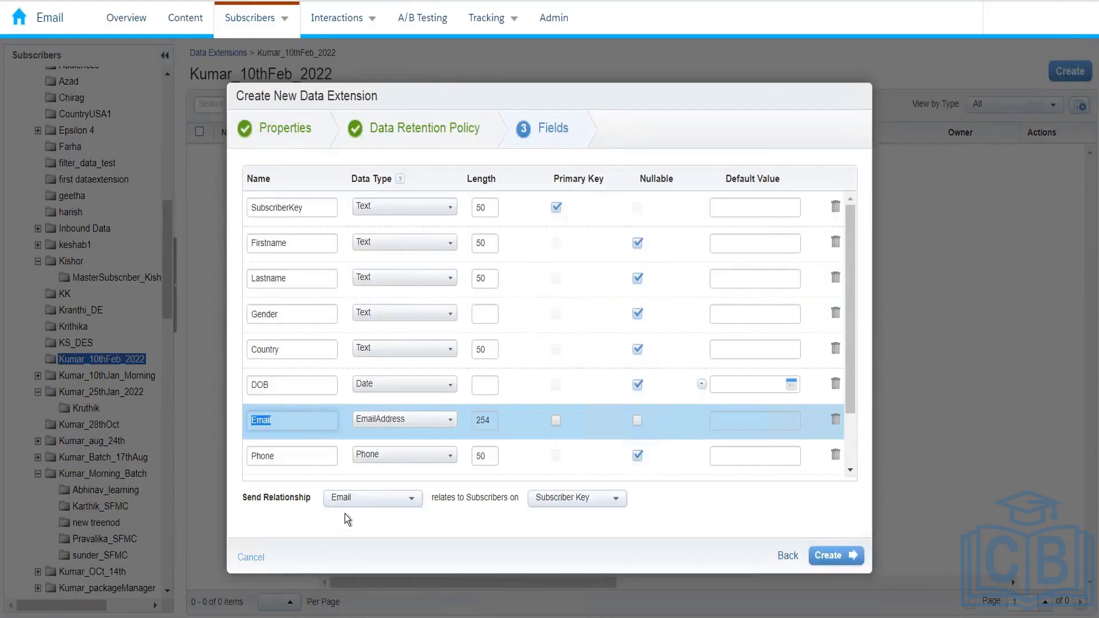
pyautogui.click(349, 496)
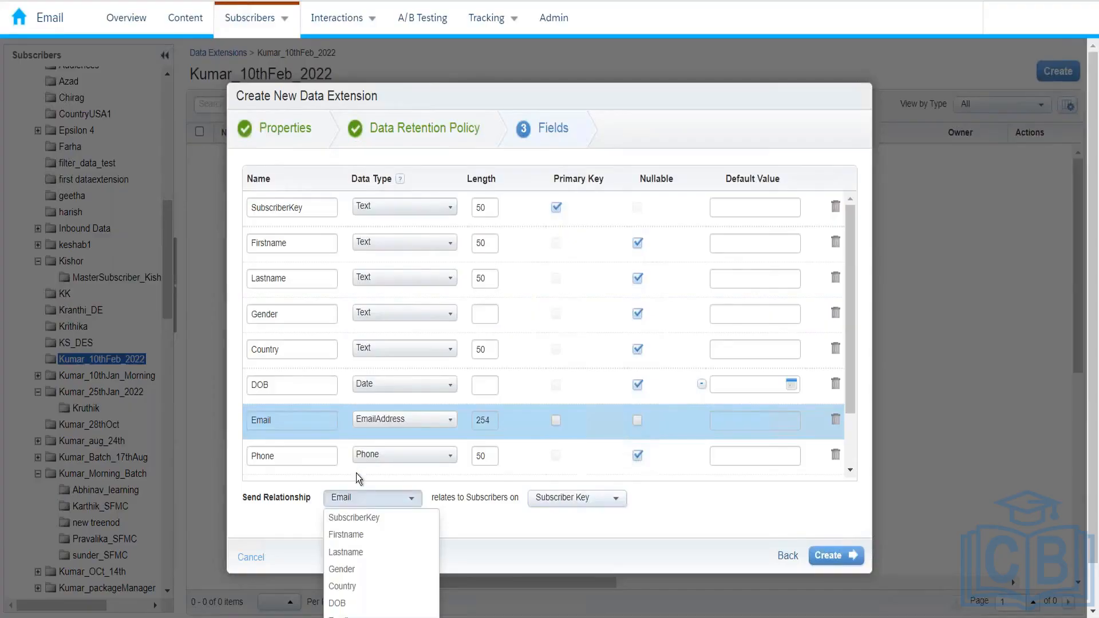
pyautogui.click(355, 517)
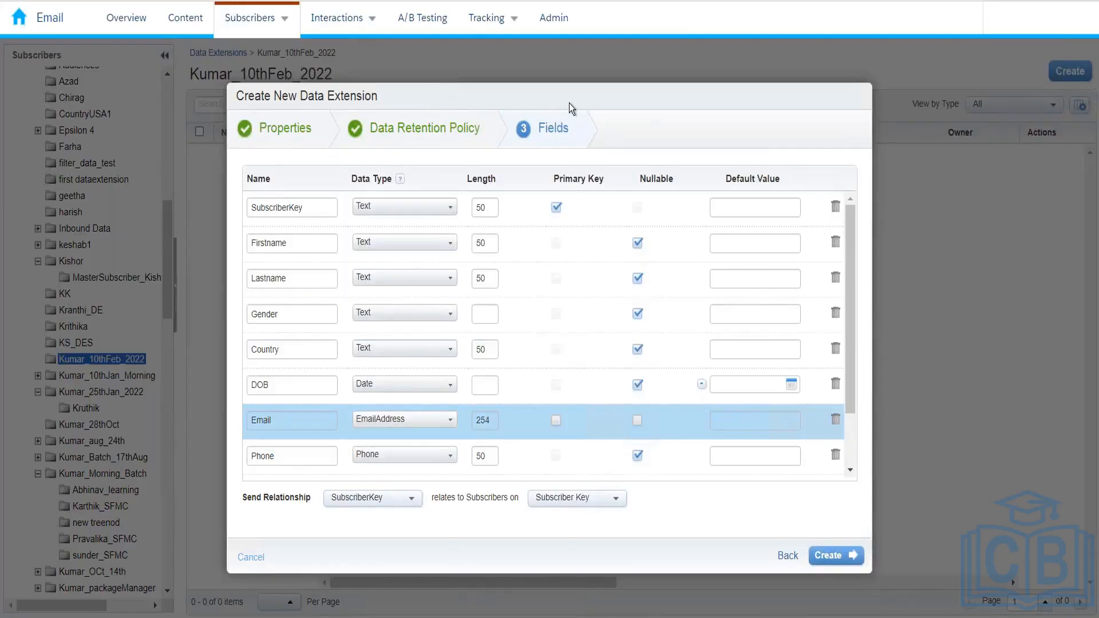
pyautogui.click(372, 504)
pyautogui.scroll(-1, 368, 604)
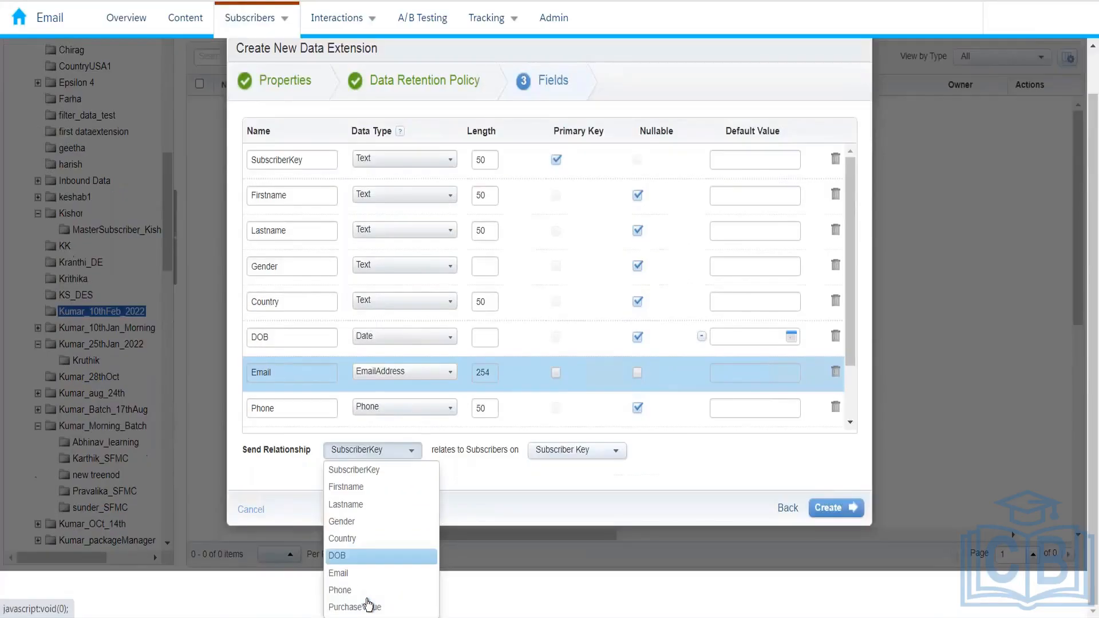
pyautogui.click(368, 570)
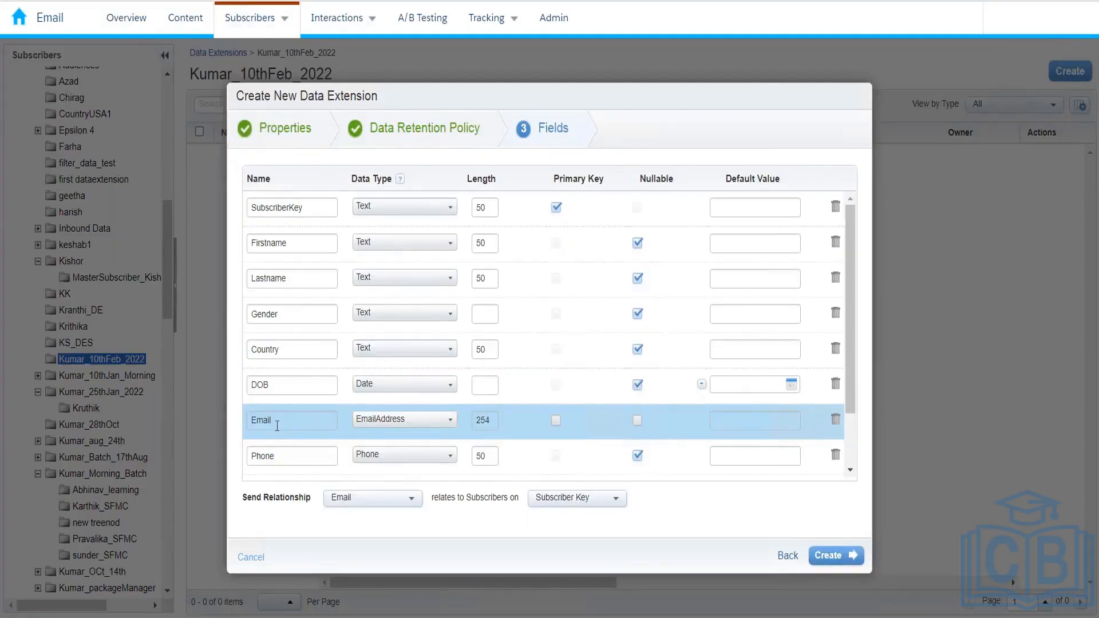
# Set the Send Relationship field back to SubscriberKey
pyautogui.click(342, 497)
pyautogui.click(350, 510)
pyautogui.click(349, 503)
pyautogui.click(352, 518)
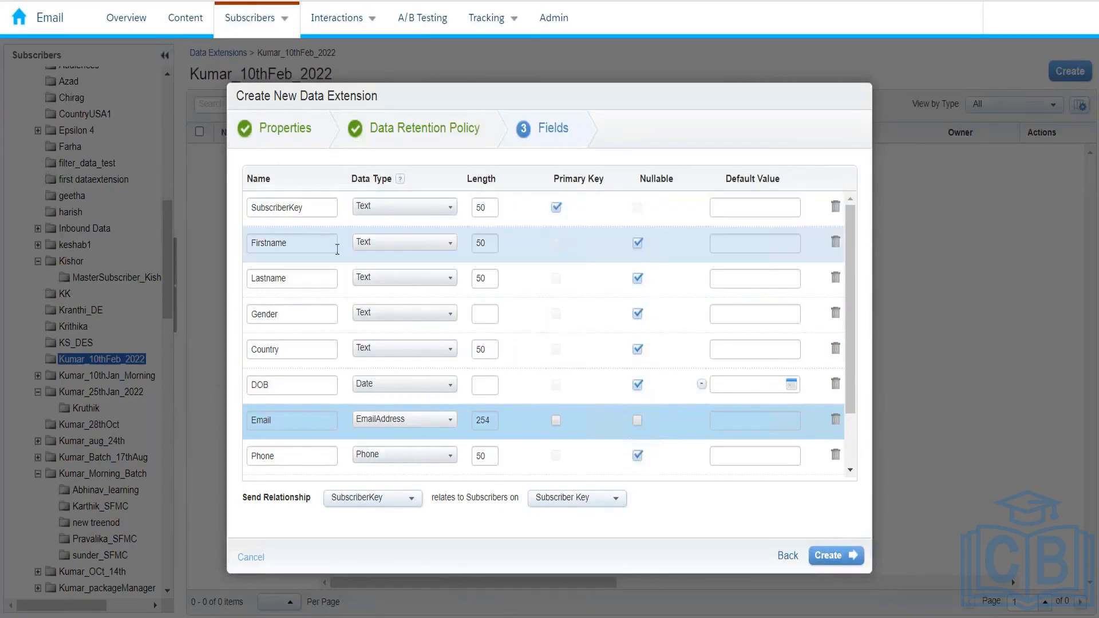
# Uncheck and recheck Primary Key on the SubscriberKey row so it stays the key
pyautogui.click(555, 207)
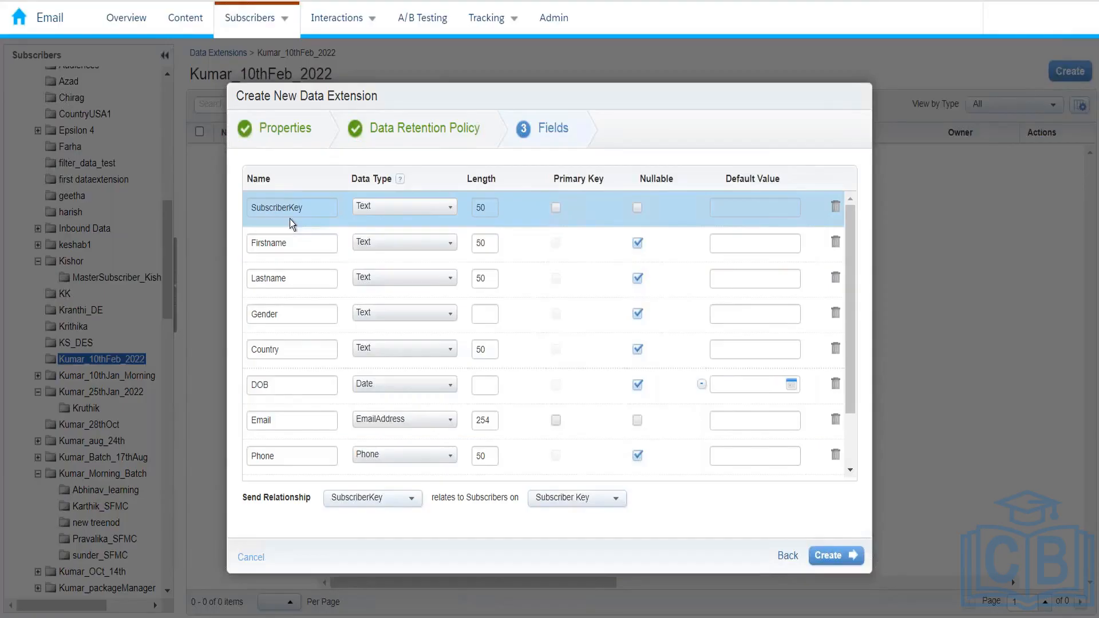
pyautogui.click(555, 208)
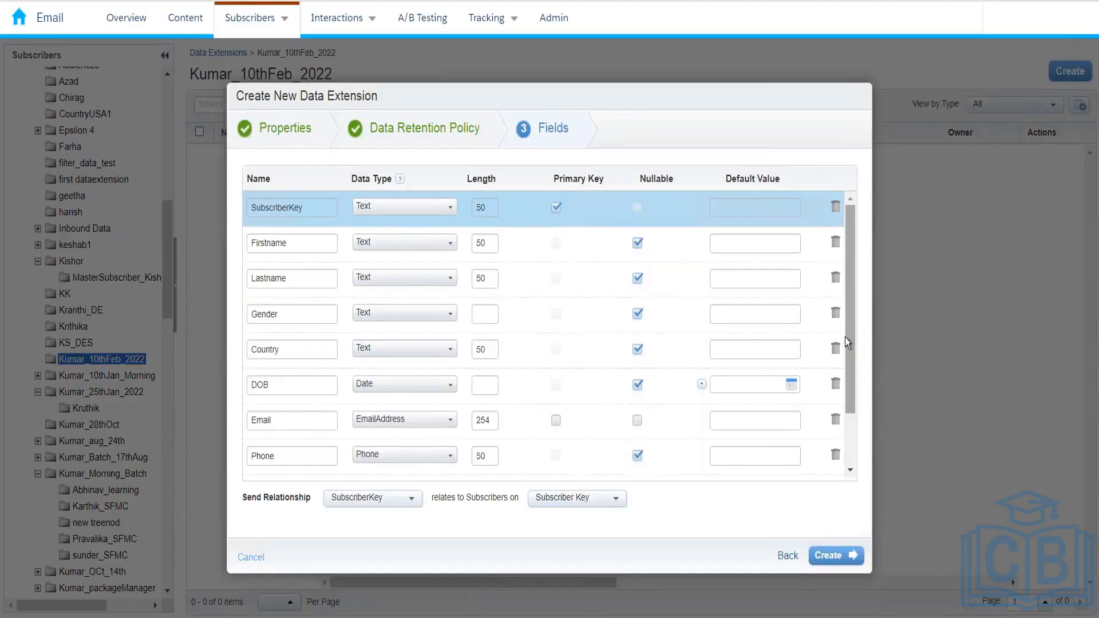
pyautogui.moveTo(851, 366); pyautogui.dragTo(850, 325)
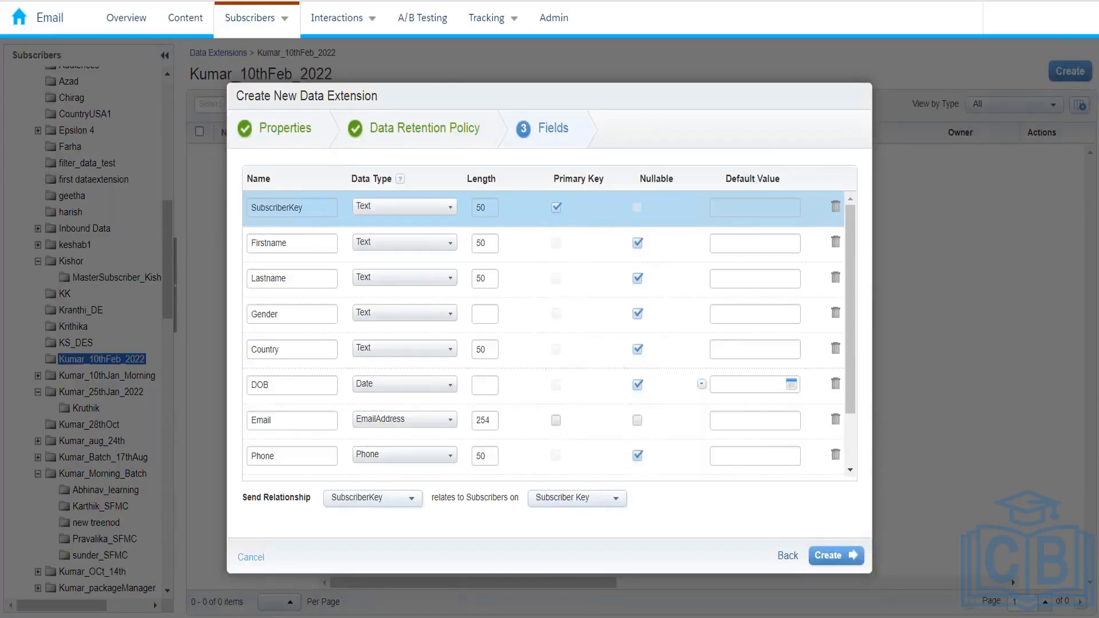
# In Excel, add a new worksheet, Sheet4, and enter EDB in cell F2
pyautogui.hotkey('alt', 'Tab')
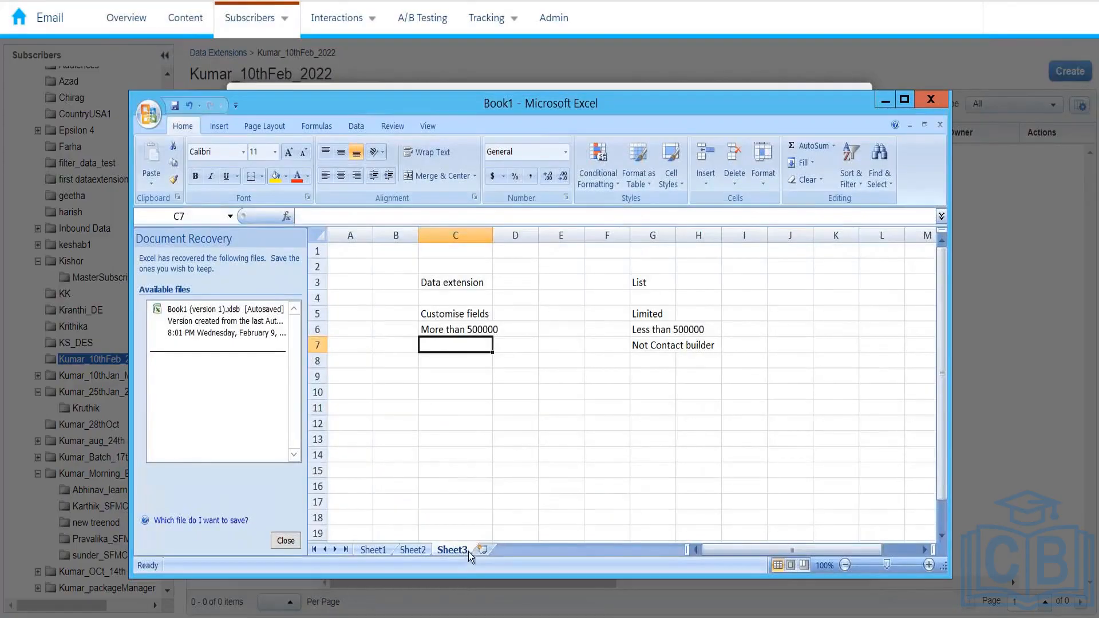
pyautogui.click(490, 547)
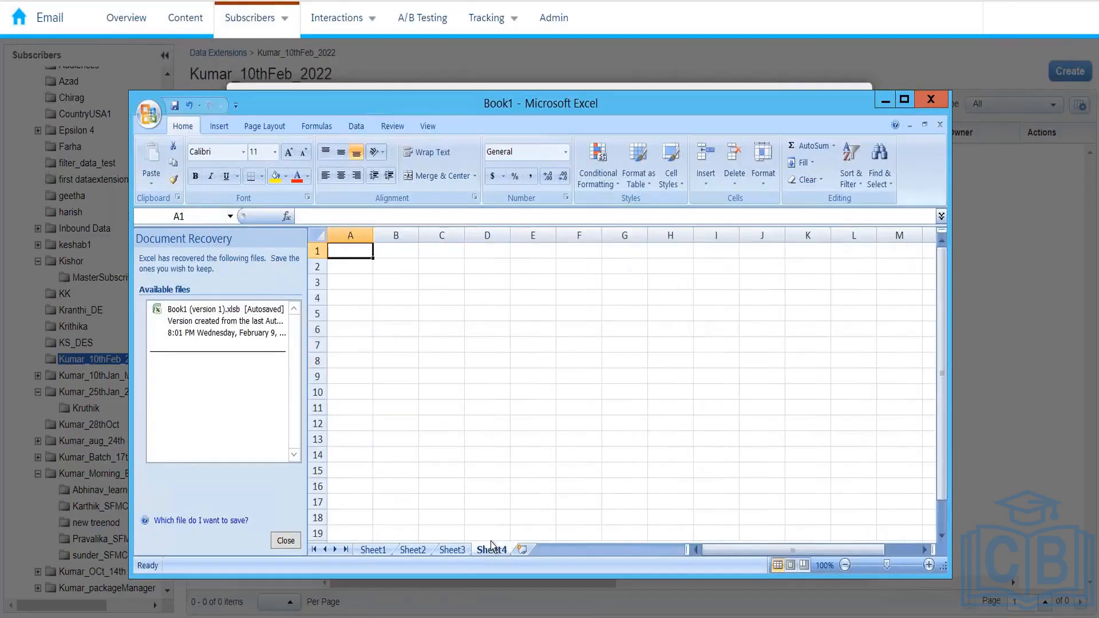
pyautogui.click(570, 268)
pyautogui.write('EDB')
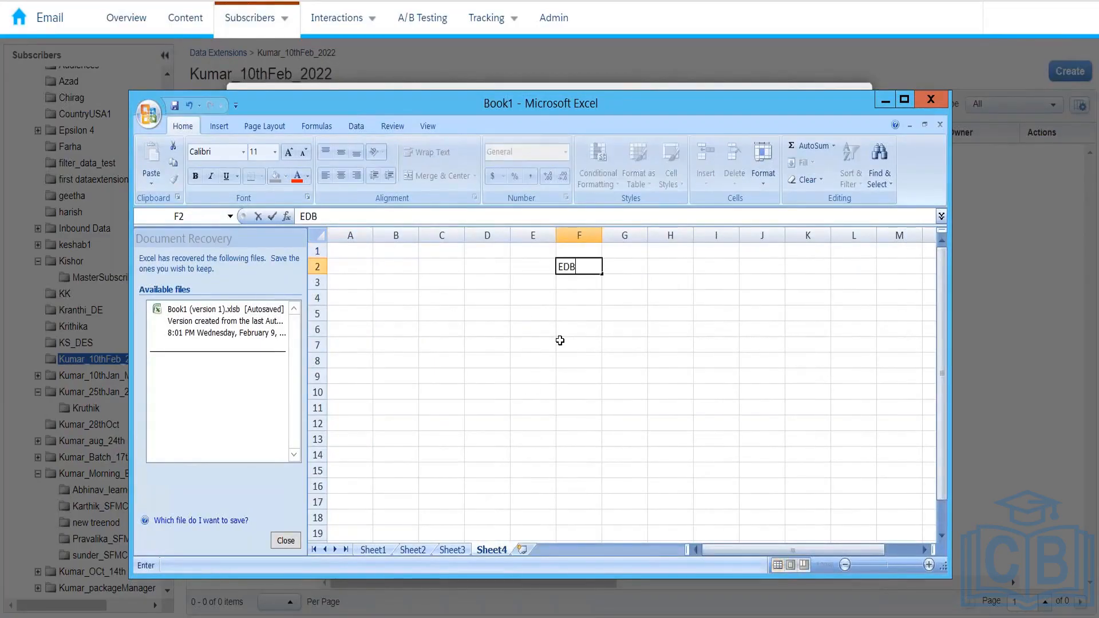
pyautogui.press('Return')
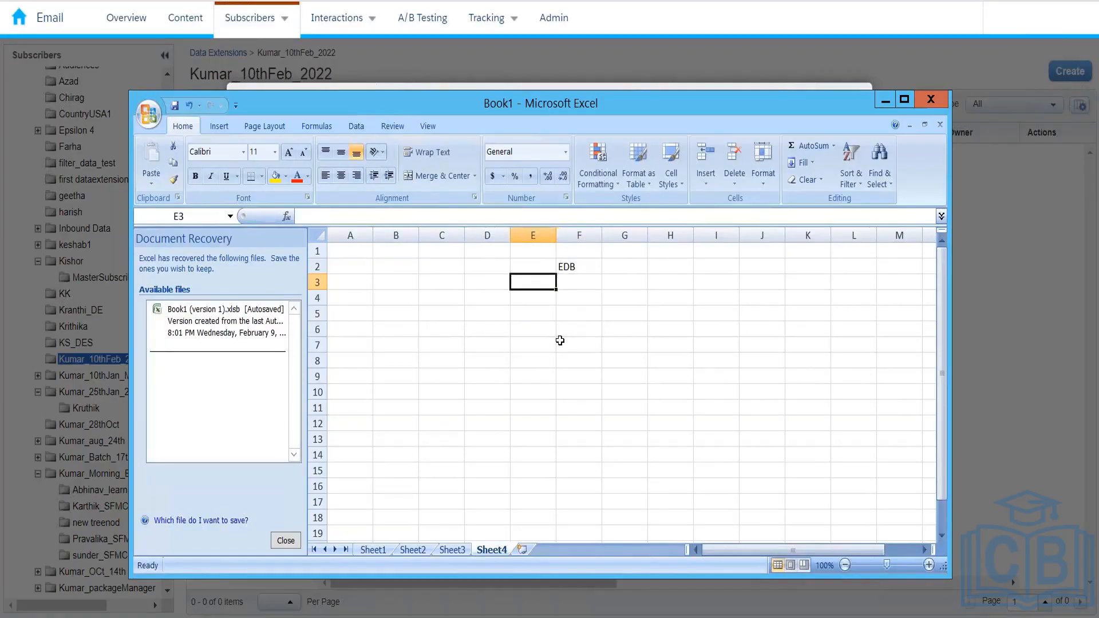
# Enter Azure in F3 and AWS in F4
pyautogui.press('Left')
pyautogui.press('Right')
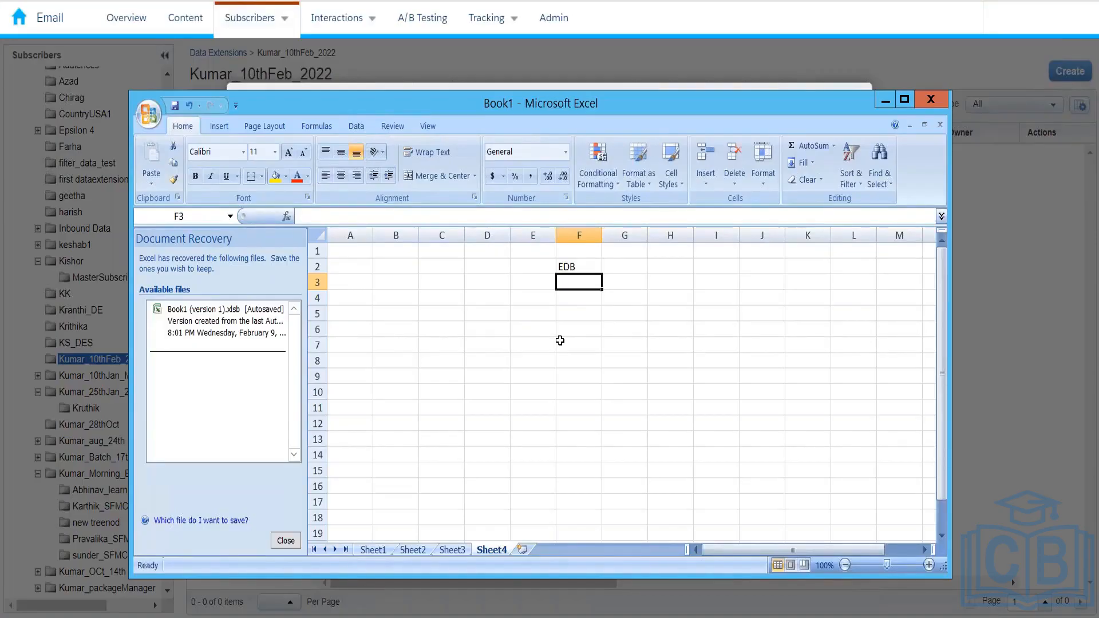
pyautogui.press('Up')
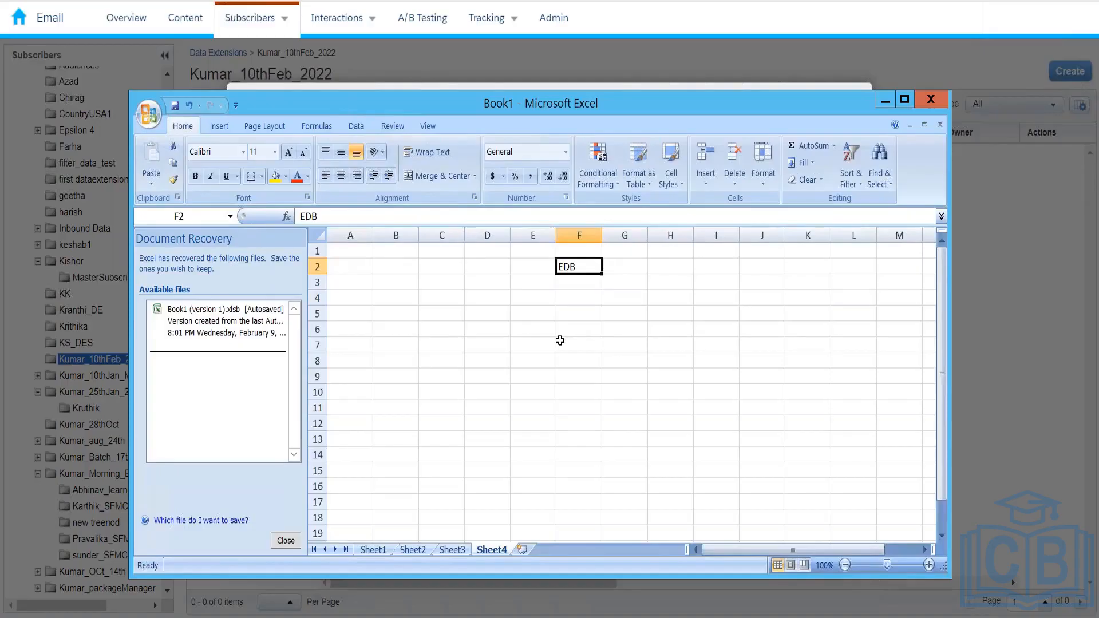
pyautogui.press('Down')
pyautogui.press('Down')
pyautogui.press('Down')
pyautogui.press('Up')
pyautogui.press('Up')
pyautogui.press('Up')
pyautogui.press('Return')
pyautogui.write('Azure')
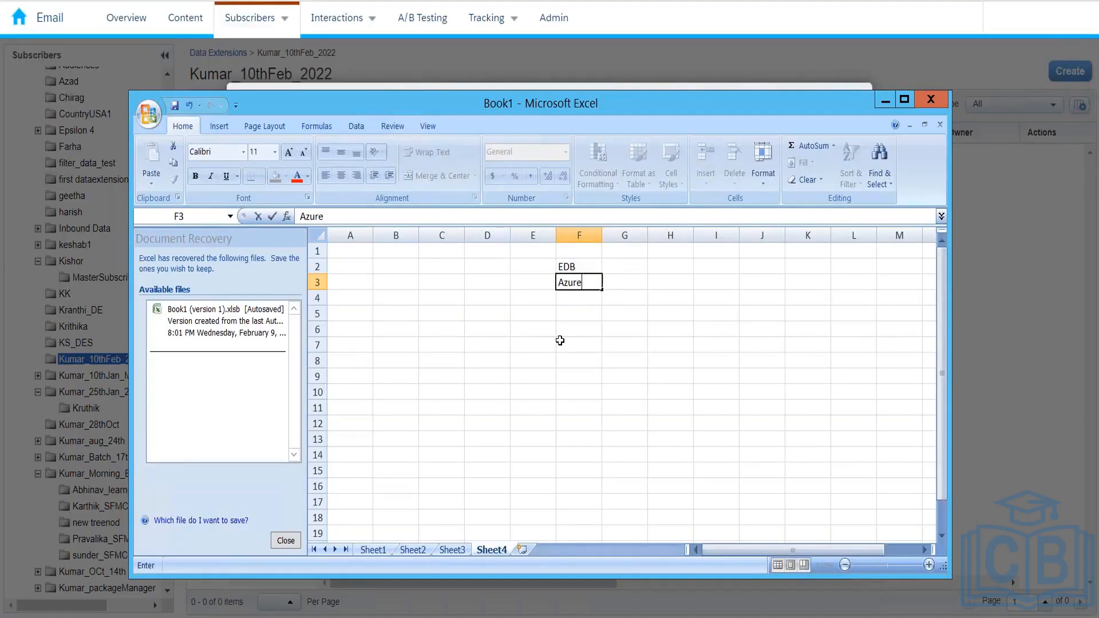
pyautogui.press('Return')
pyautogui.write('AWS')
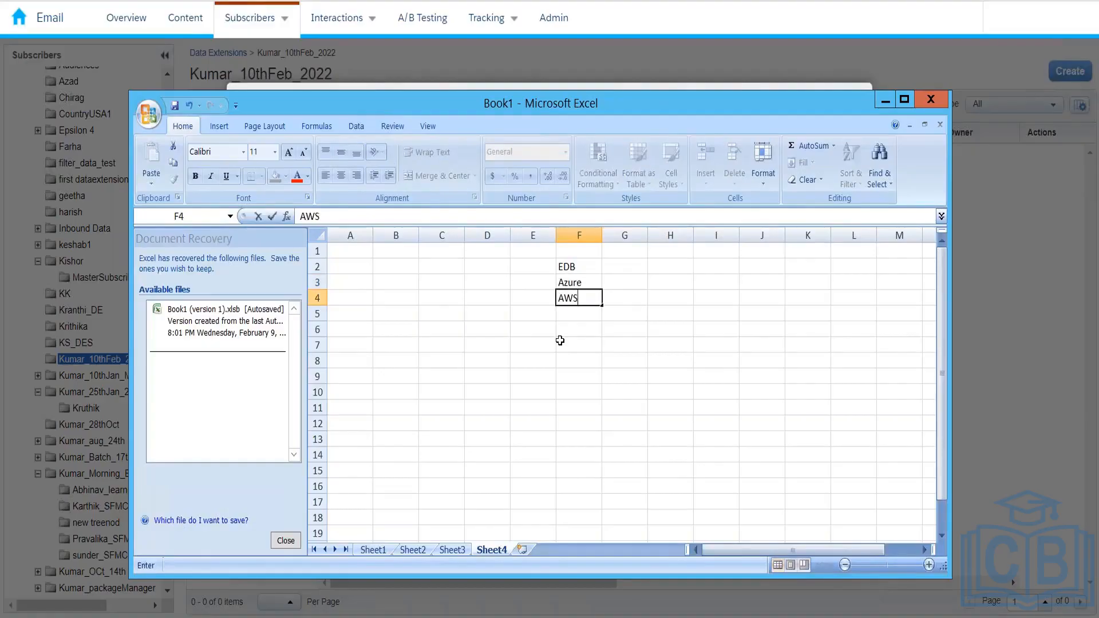
pyautogui.press('Return')
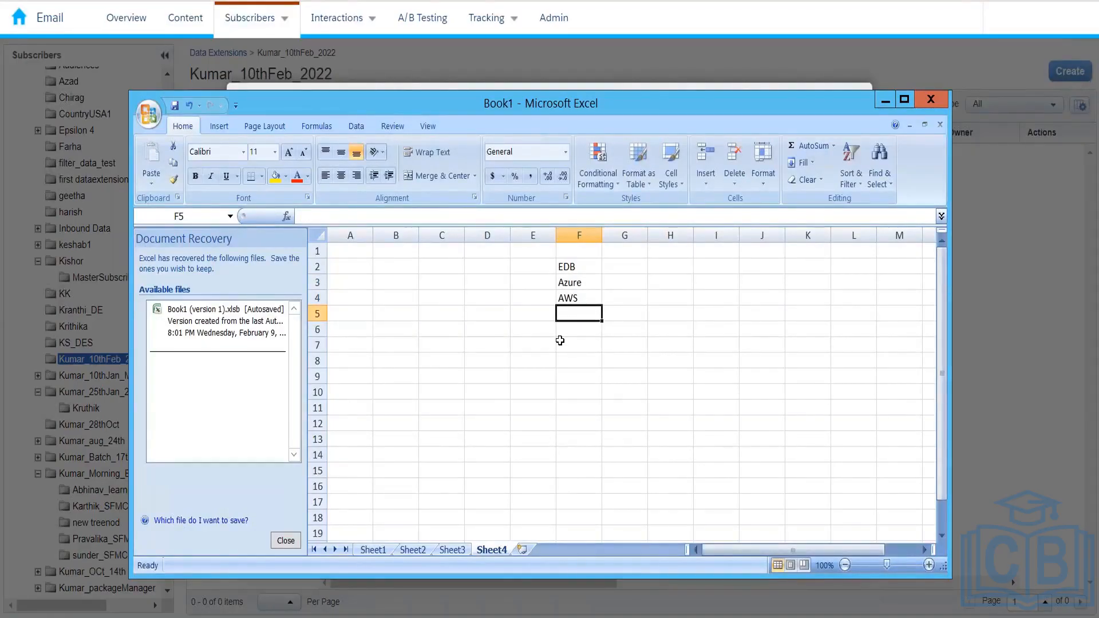
# Move around the sheet, selecting the AWS cell F4 and then empty cell H9
pyautogui.press('Down')
pyautogui.press('Down')
pyautogui.press('Down')
pyautogui.press('Down')
pyautogui.press('Left')
pyautogui.press('Left')
pyautogui.press('Left')
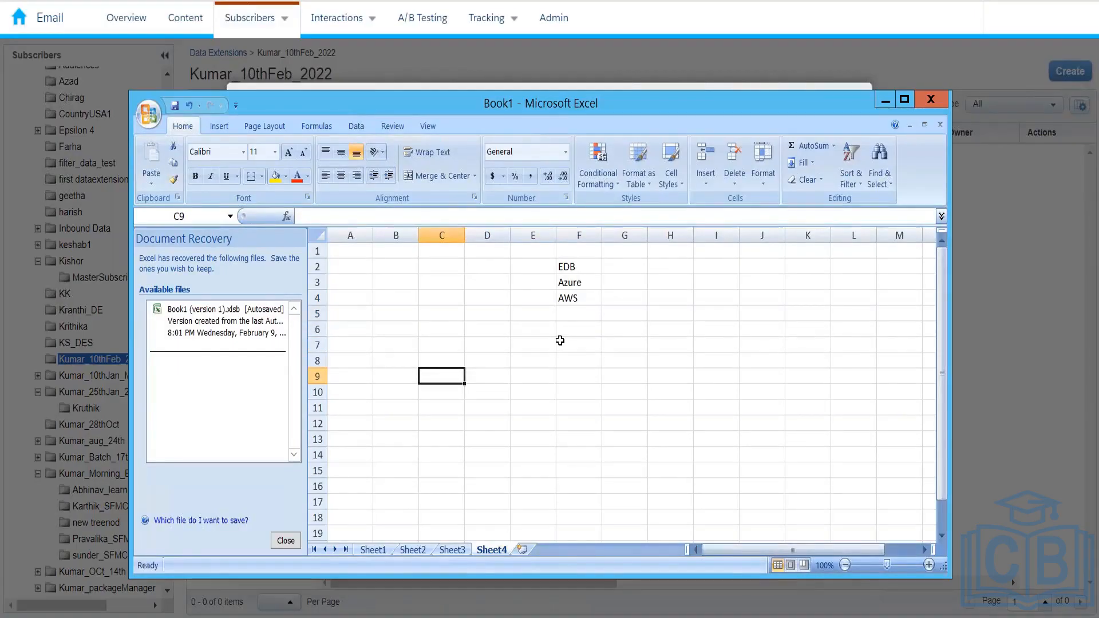
pyautogui.press('Up')
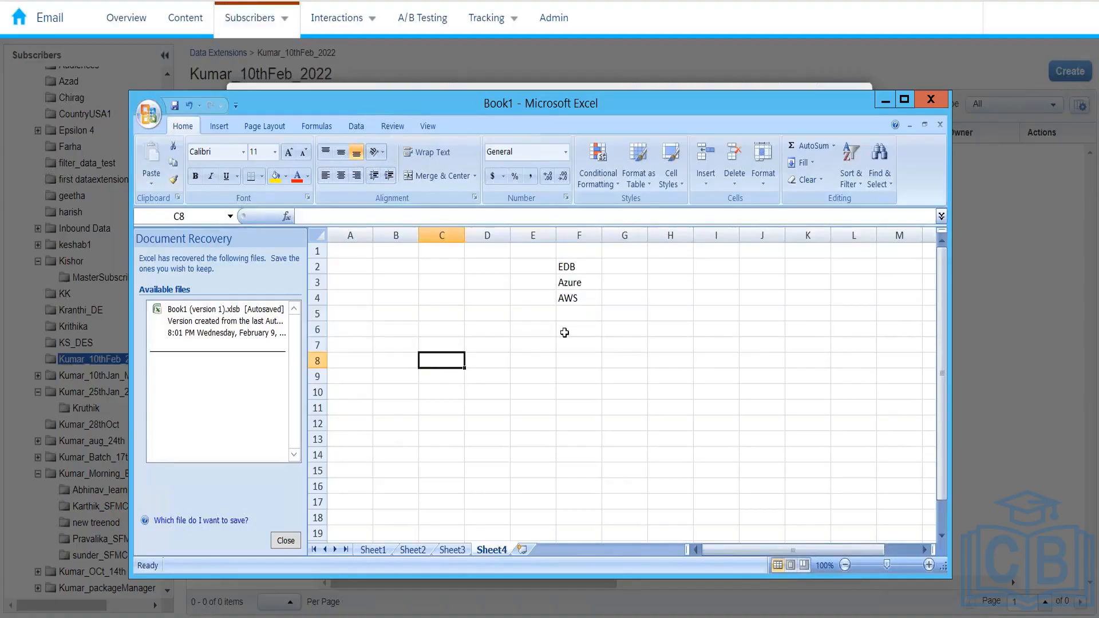
pyautogui.click(574, 295)
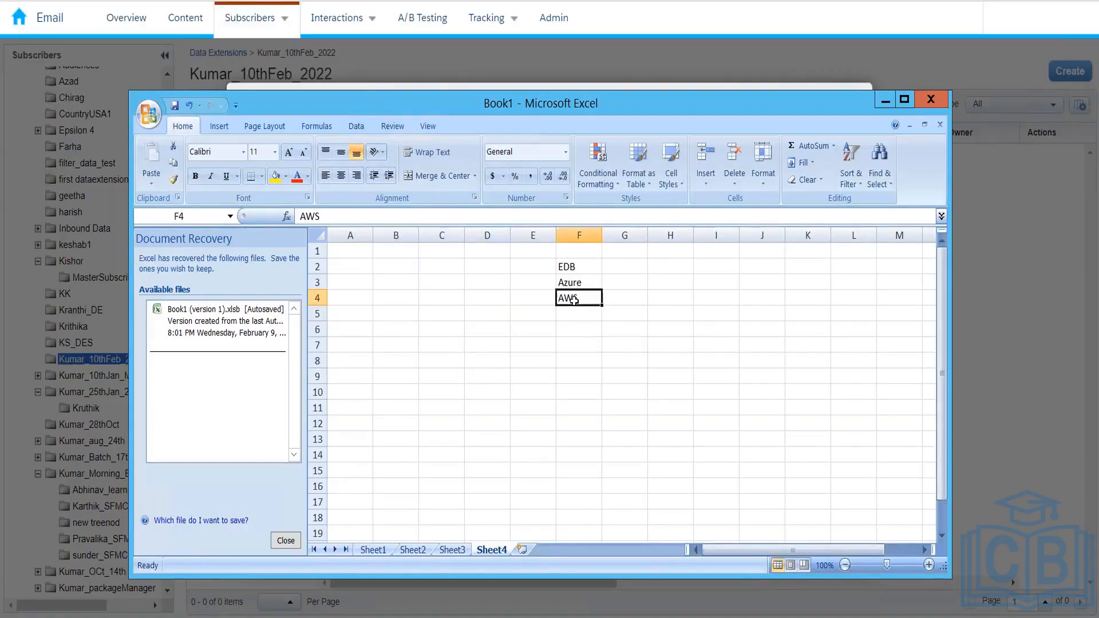
pyautogui.click(680, 375)
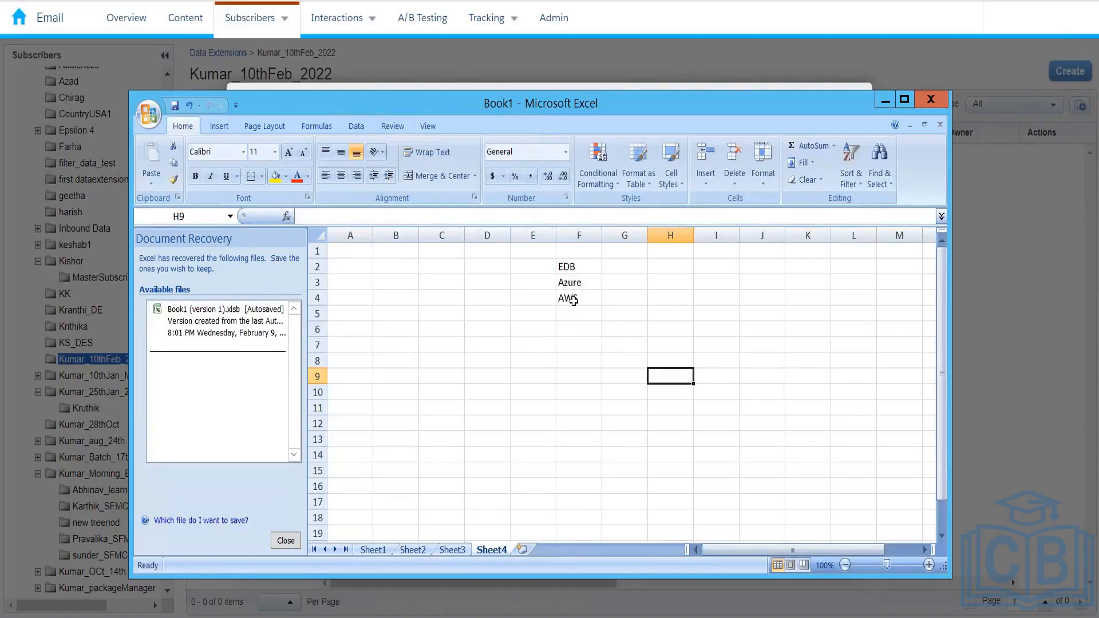
pyautogui.click(449, 376)
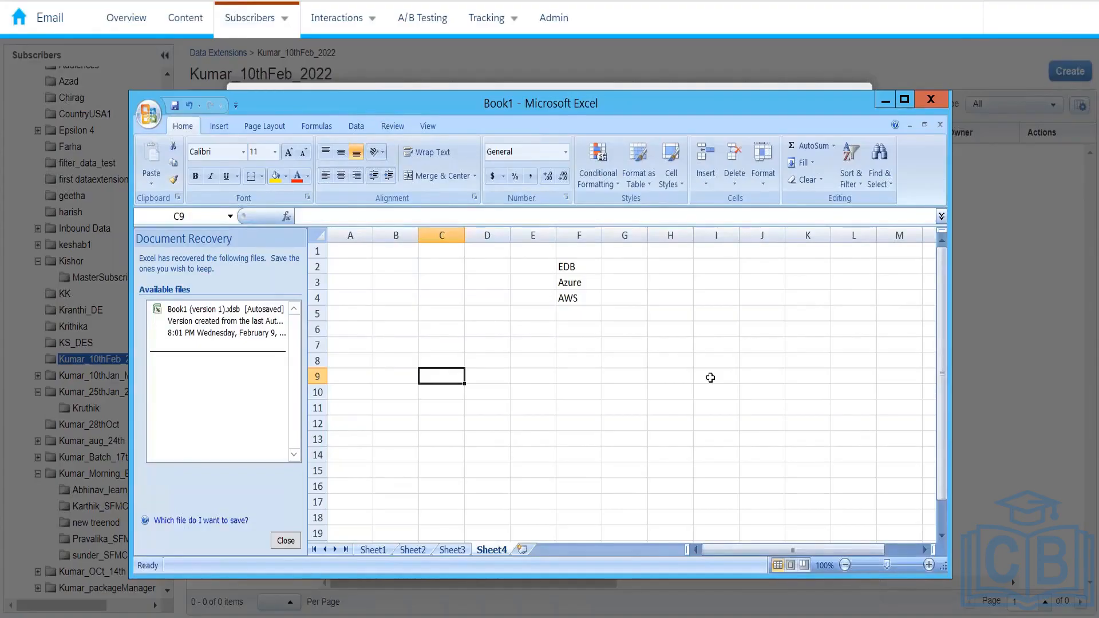
pyautogui.click(573, 311)
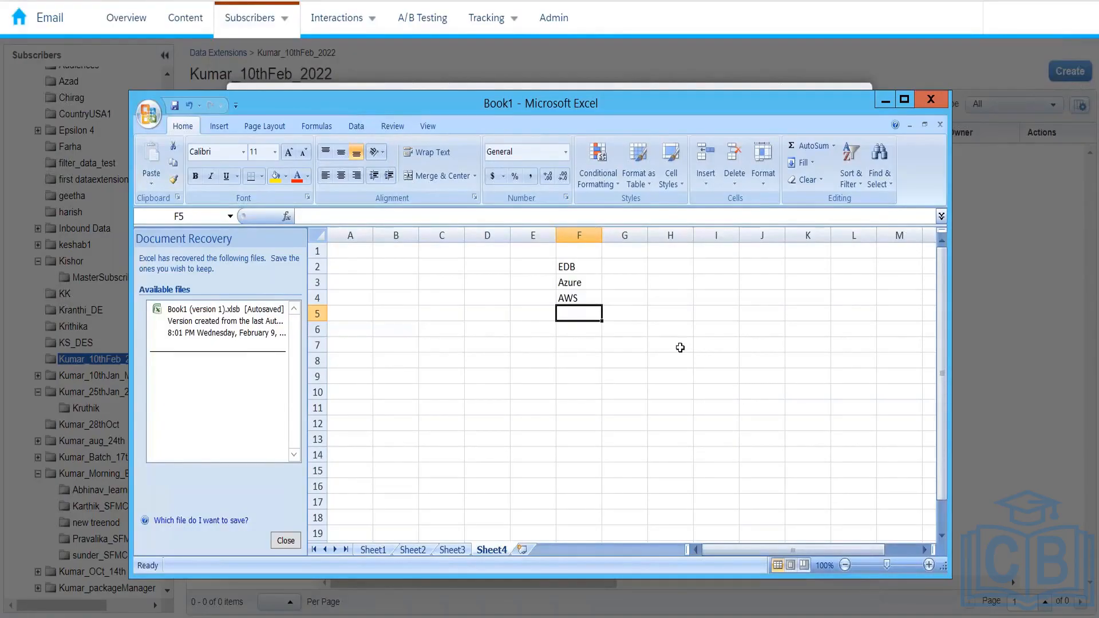
# Select EDB, Azure and AWS in F2:F4, then minimise Excel
pyautogui.click(573, 267)
pyautogui.moveTo(574, 268); pyautogui.dragTo(579, 299)
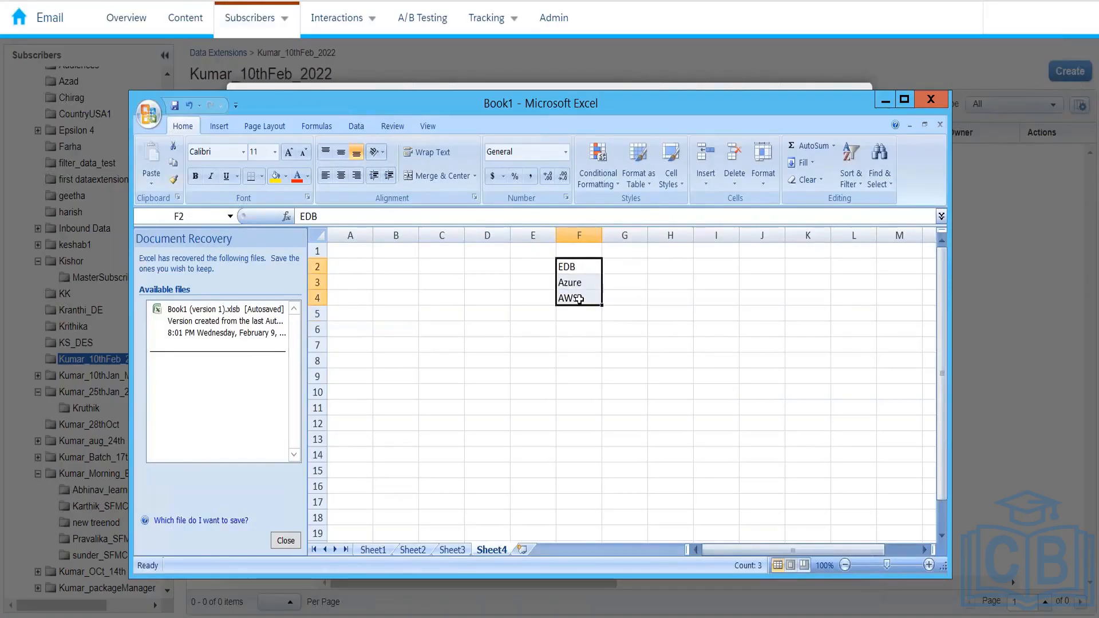
pyautogui.click(886, 101)
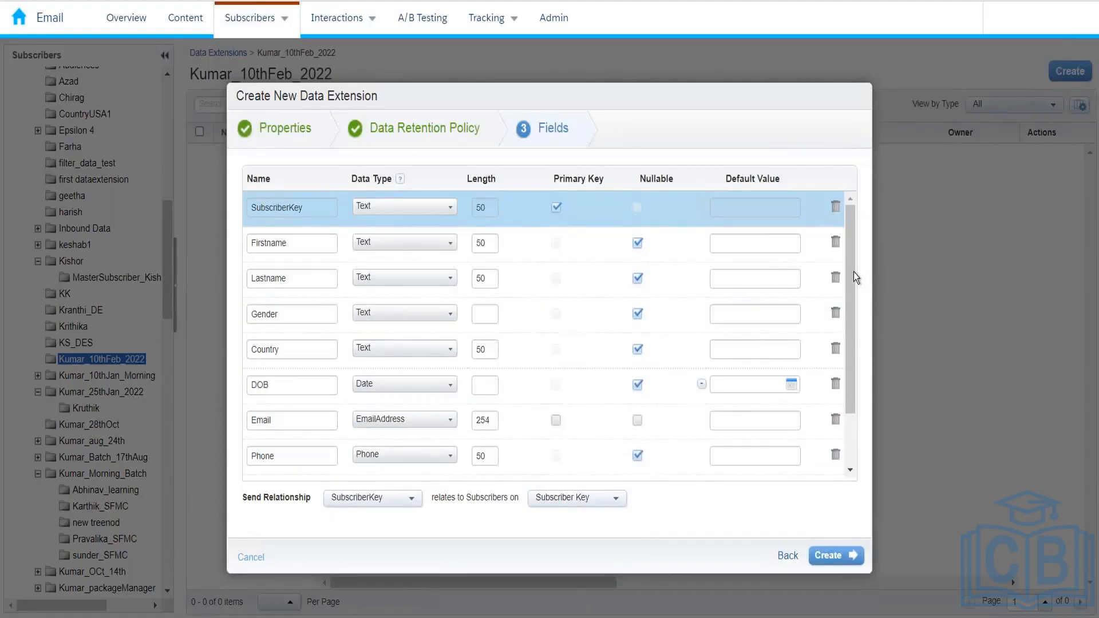
# Review the fields, create the data extension, then open InterestedCustomer_10thFeb2022 from the list
pyautogui.scroll(-3, 853, 289)
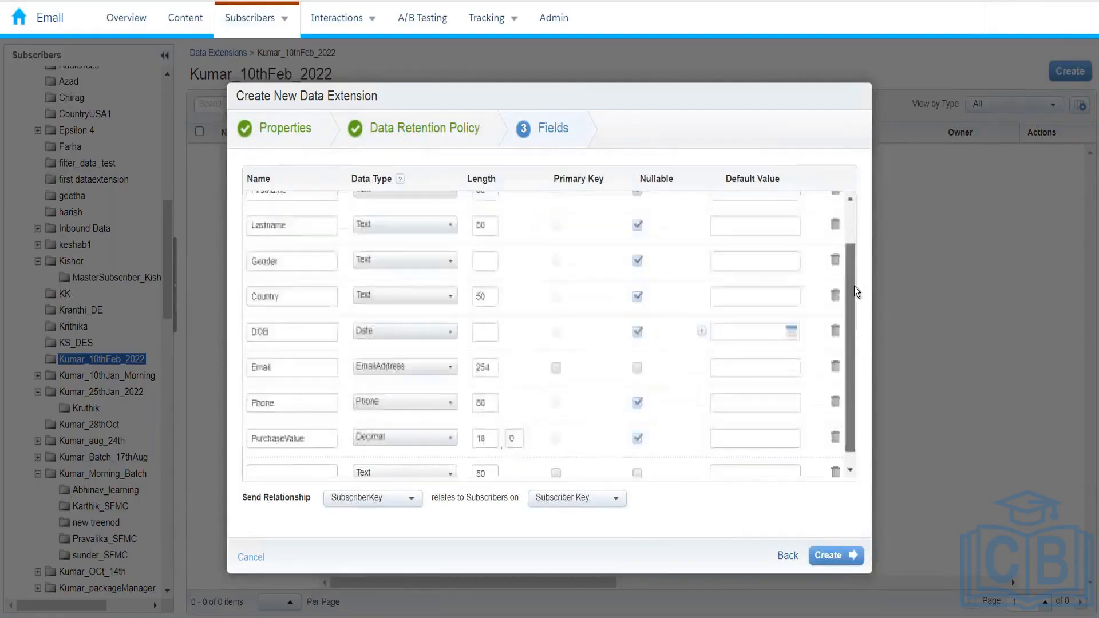
pyautogui.scroll(3, 853, 286)
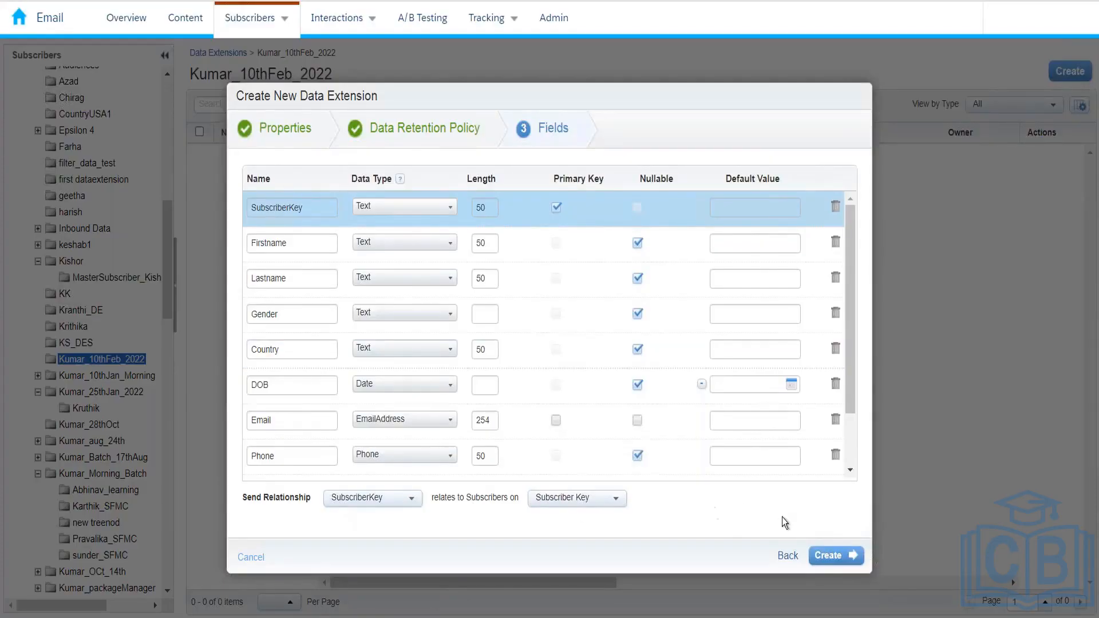
pyautogui.click(817, 555)
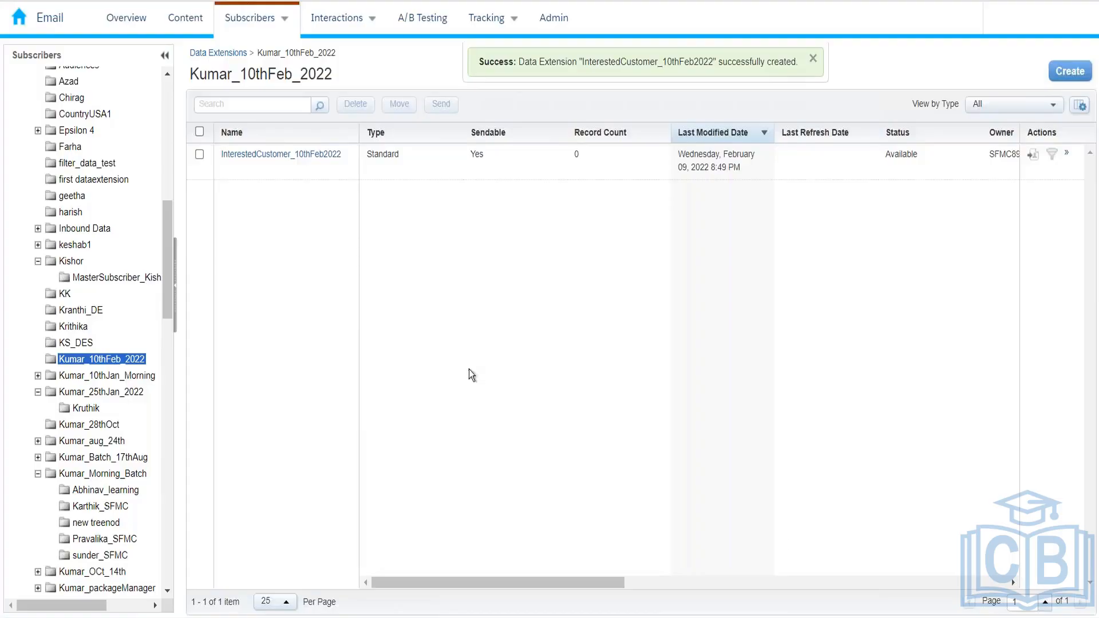
pyautogui.click(292, 155)
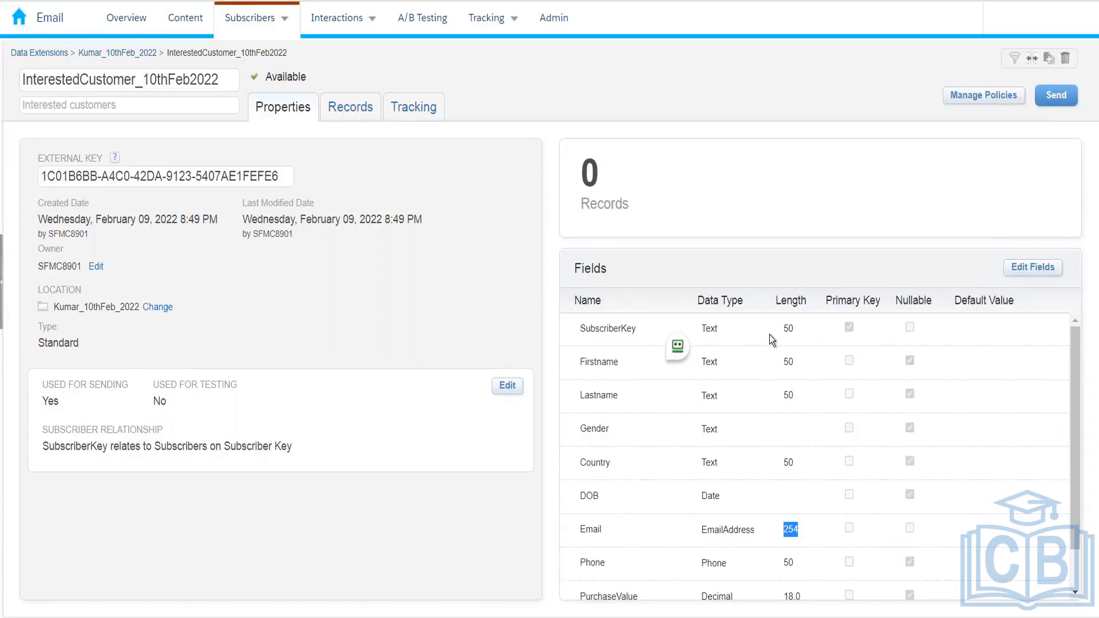
pyautogui.doubleClick(788, 329)
pyautogui.click(344, 105)
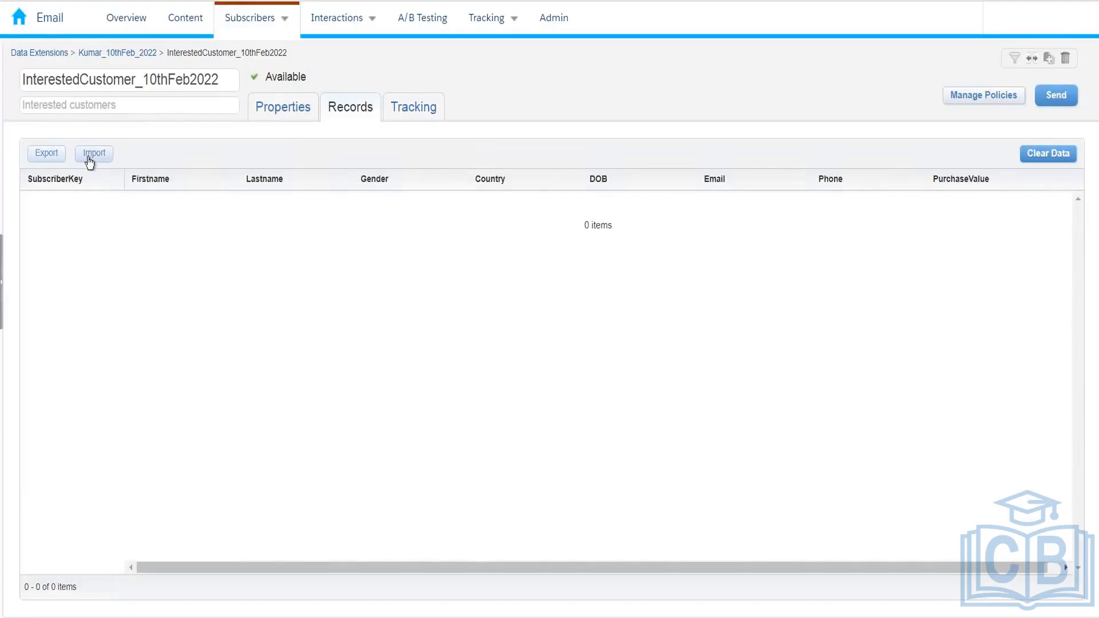
# Try exporting the InterestedCustomer_10thFeb2022 data extension's rows
pyautogui.click(50, 159)
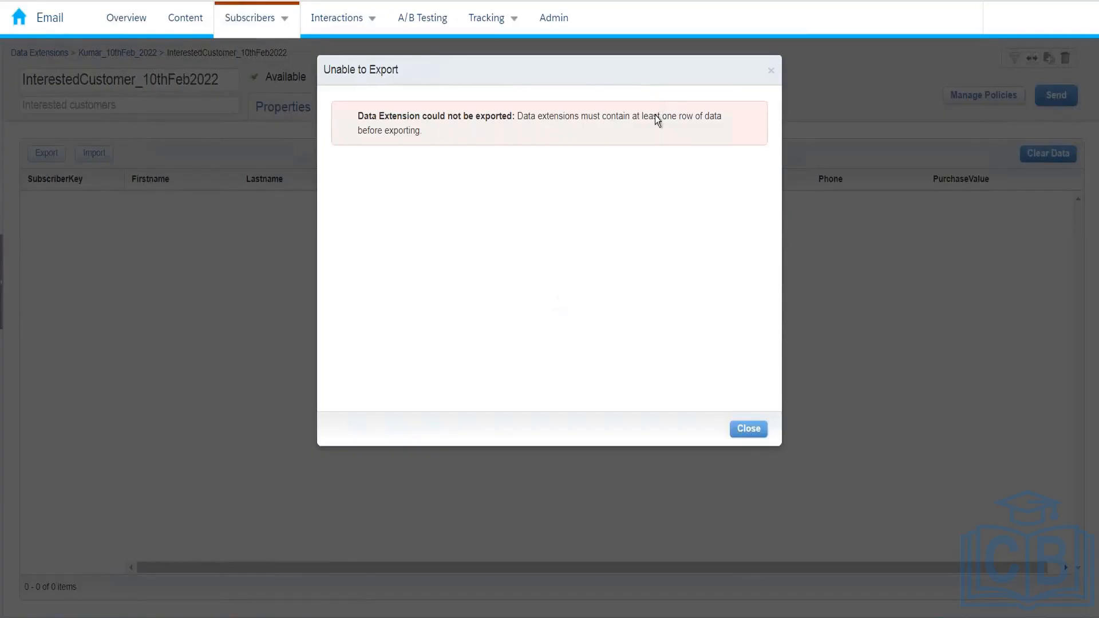
# Close the Unable to Export message, start Import, and pick an option from the browser tab's menu
pyautogui.click(738, 428)
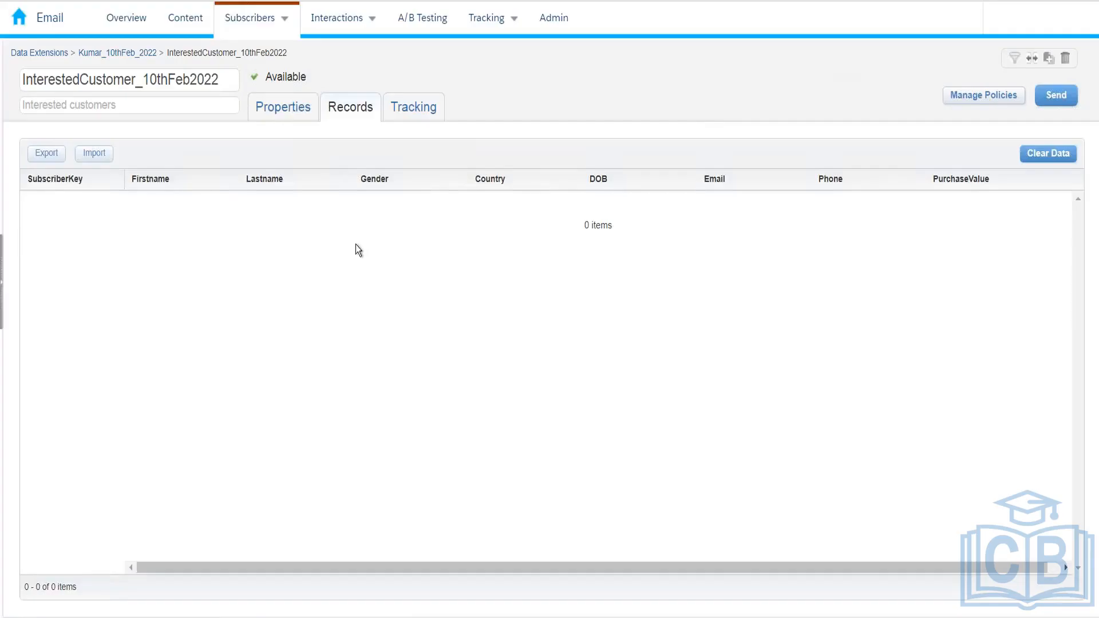
pyautogui.click(104, 157)
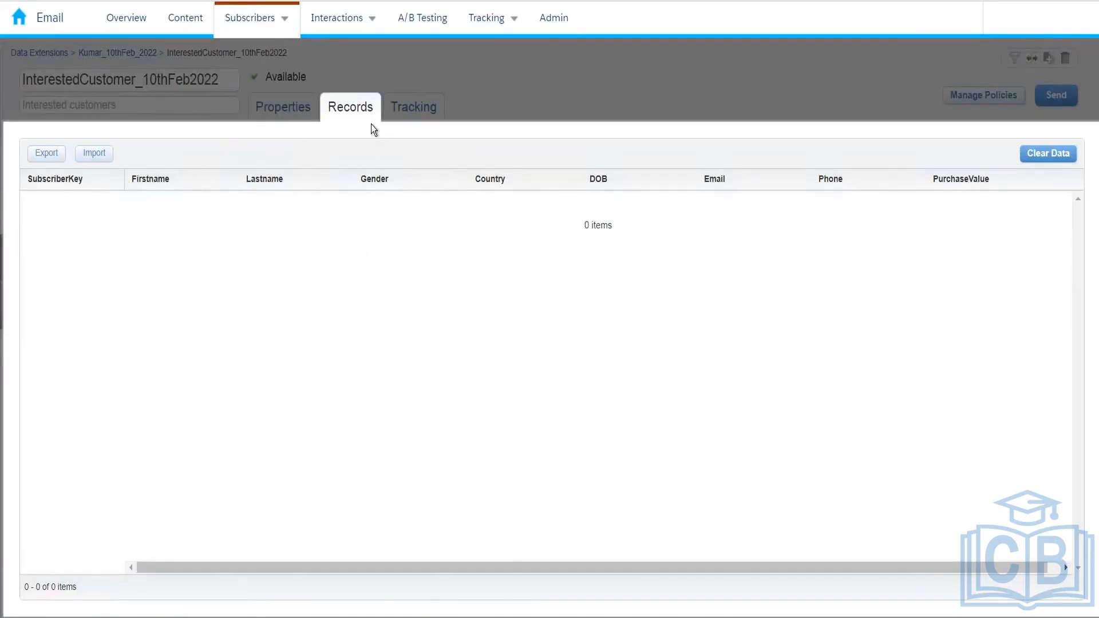
pyautogui.rightClick(127, 1)
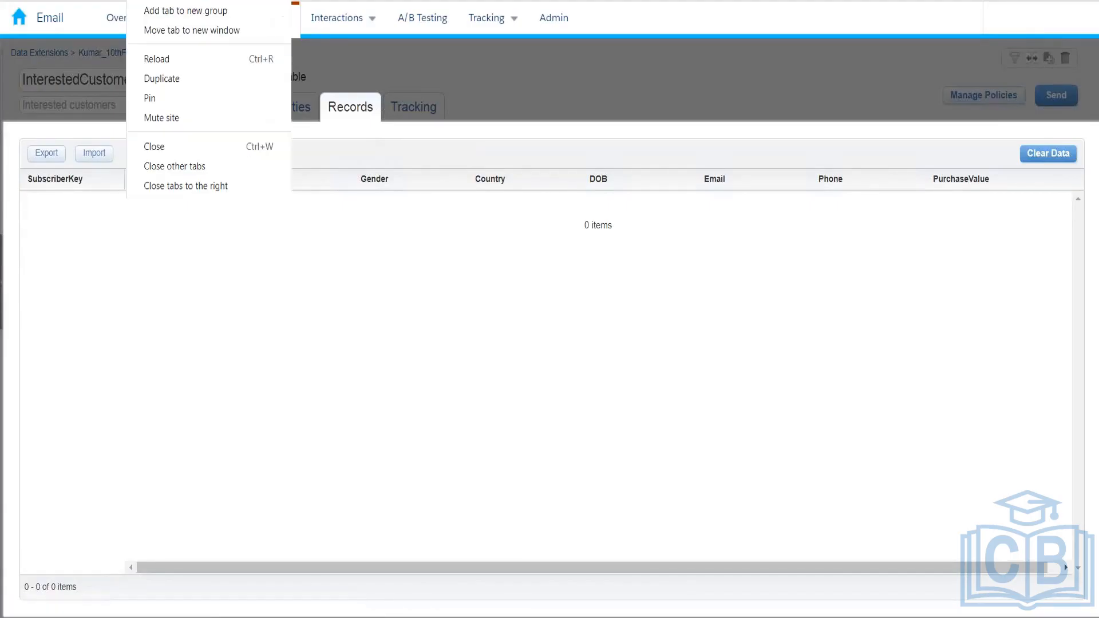
pyautogui.click(157, 78)
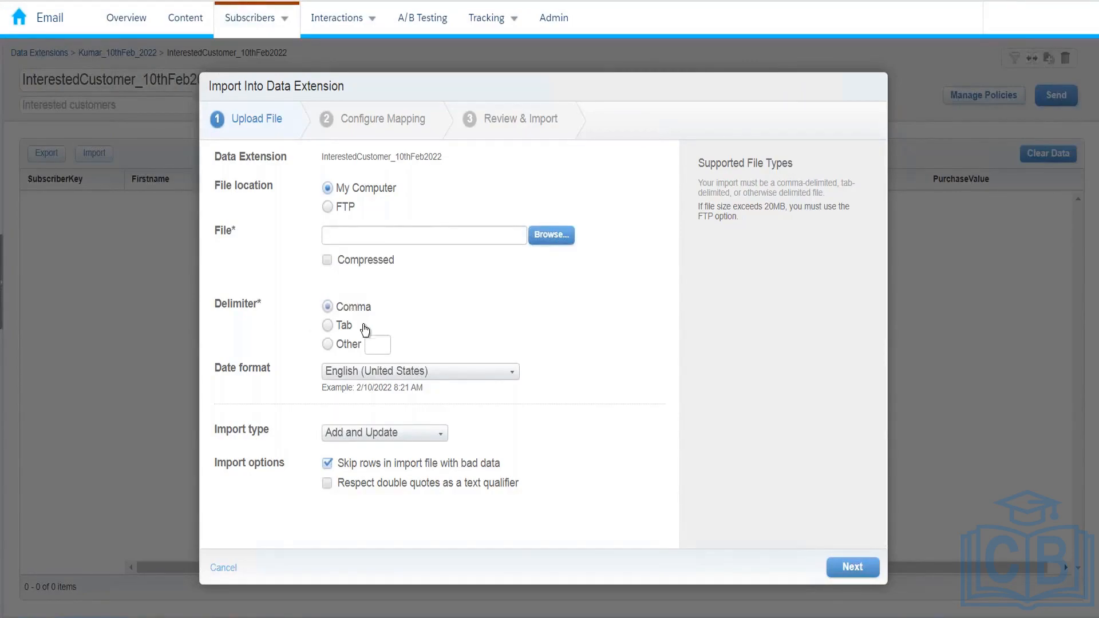
# Choose the Other delimiter option and put the cursor in its text box
pyautogui.click(331, 343)
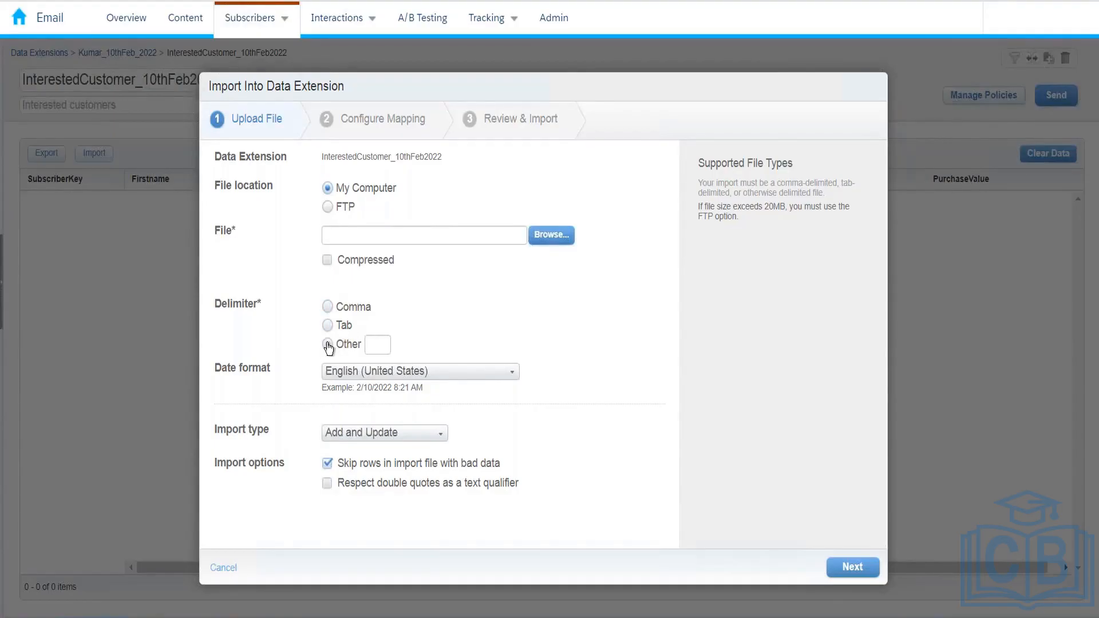
pyautogui.click(374, 343)
# On a new Excel worksheet, enter the header FirstName|LastName|Mobile in A1
pyautogui.hotkey('alt', 'Tab')
pyautogui.click(523, 551)
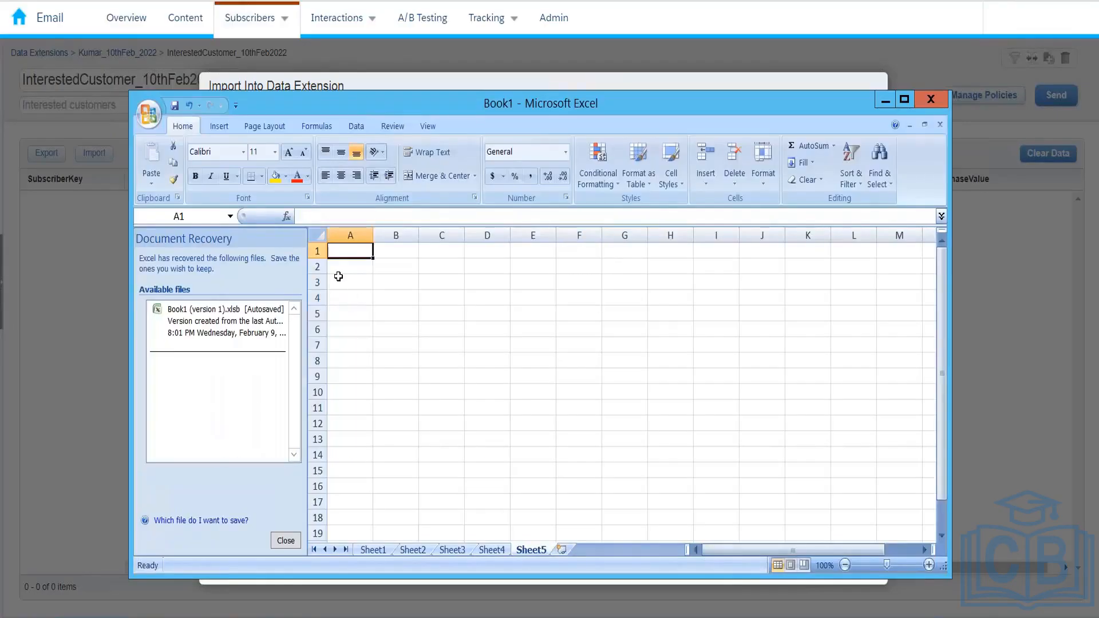
pyautogui.write('FirstName')
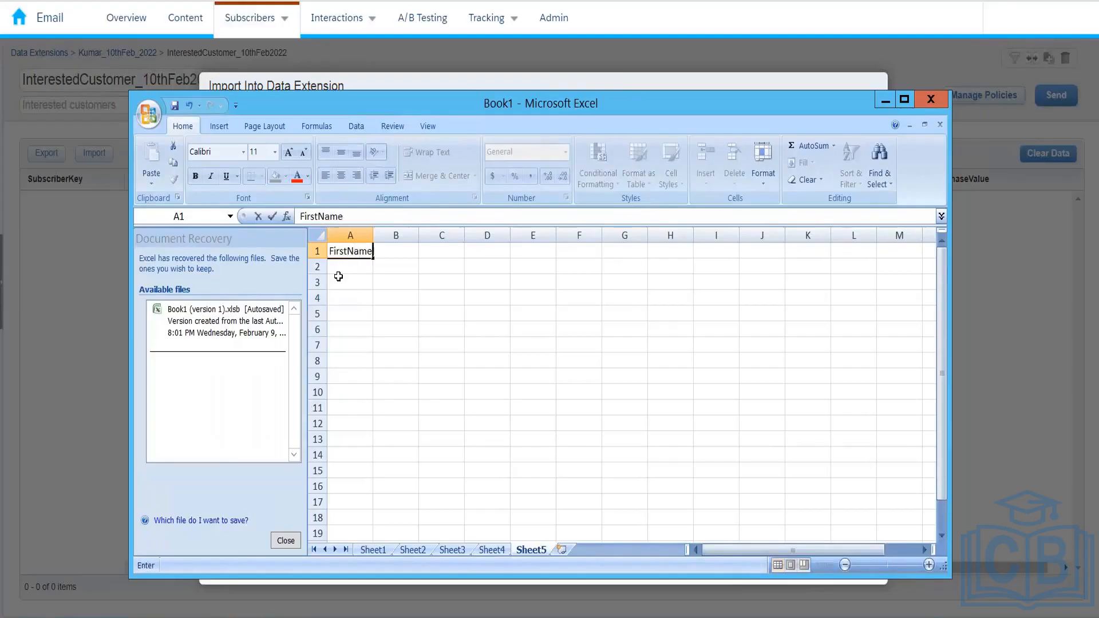
pyautogui.write('\\')
pyautogui.press('BackSpace')
pyautogui.write('|LastName|')
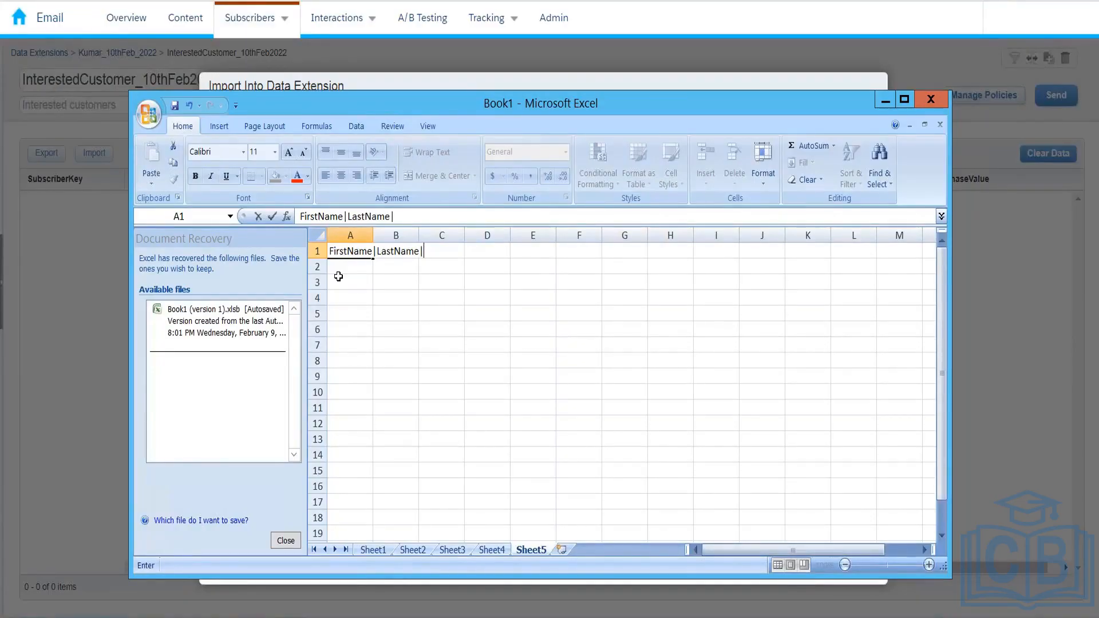
pyautogui.write('Mobile')
pyautogui.press('Return')
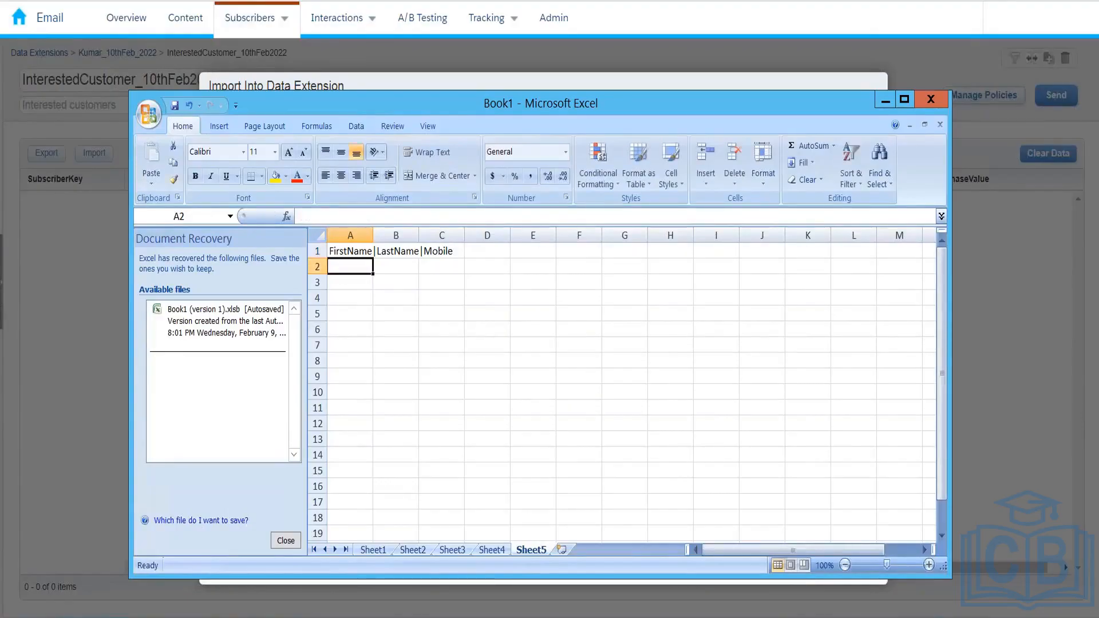
# Enter a pipe-separated sample record (first name, last name, mobile) in A2 and review both cells
pyautogui.write('Kumar')
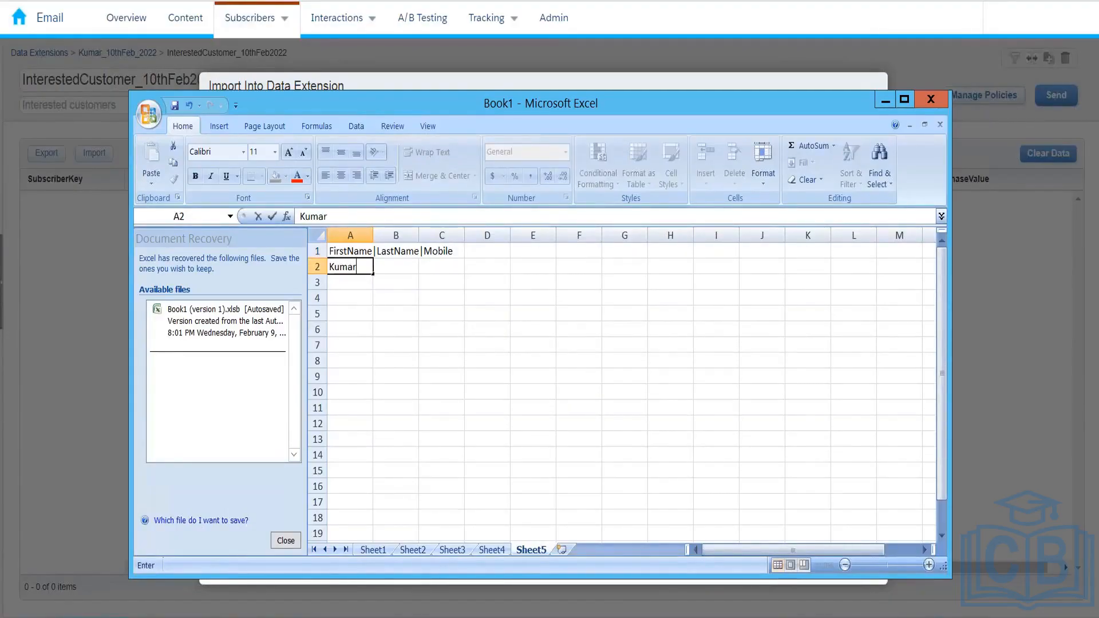
pyautogui.write('|rvk|98765456')
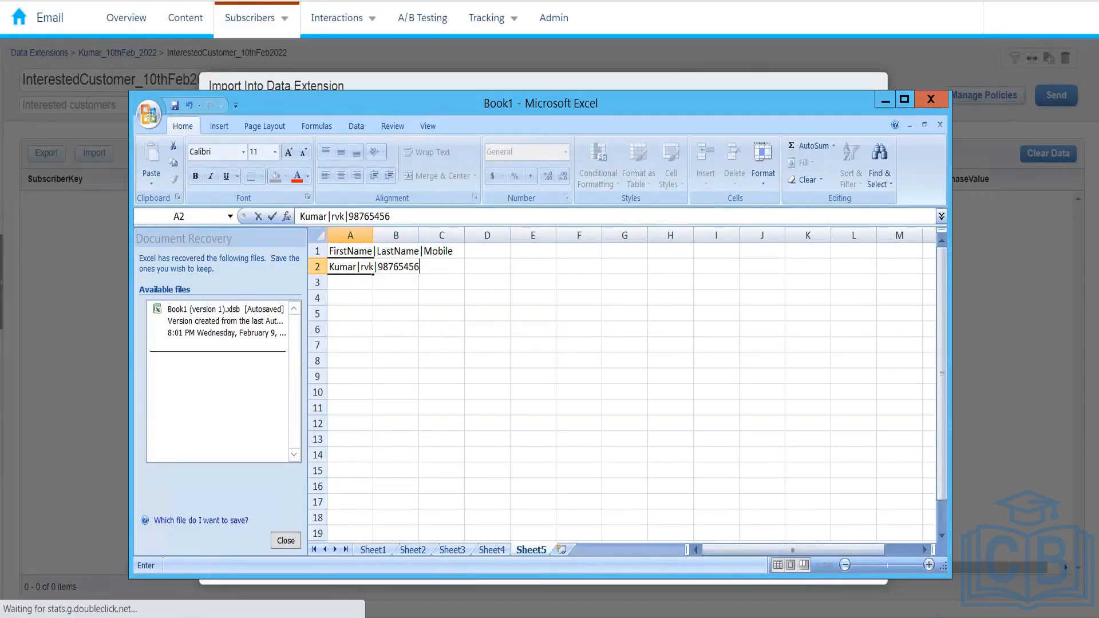
pyautogui.press('Return')
pyautogui.click(350, 252)
pyautogui.click(372, 266)
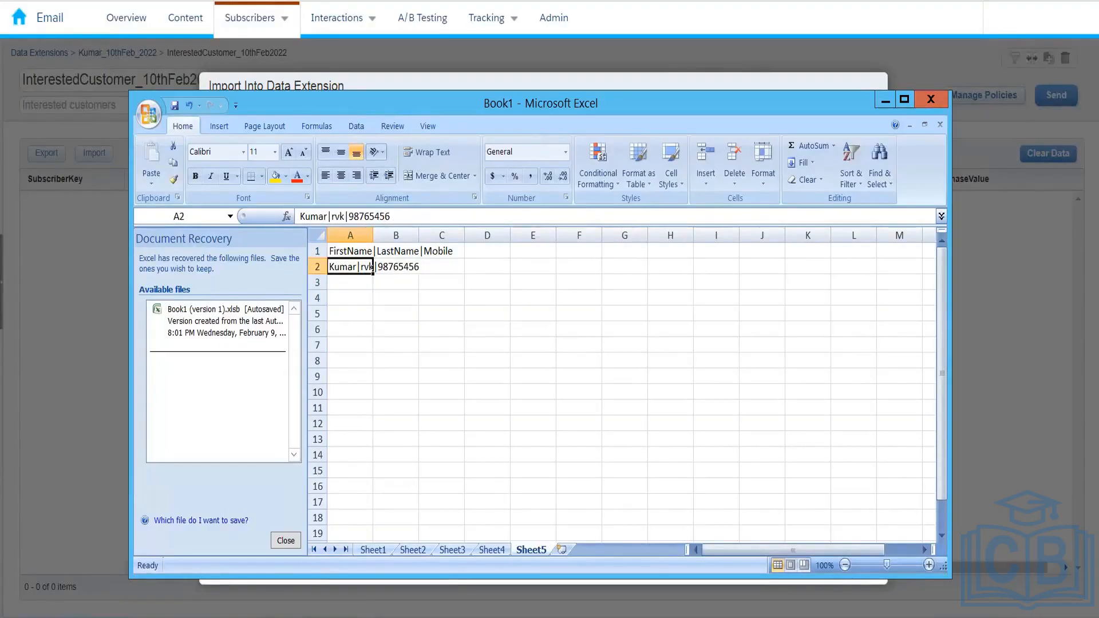
pyautogui.click(372, 251)
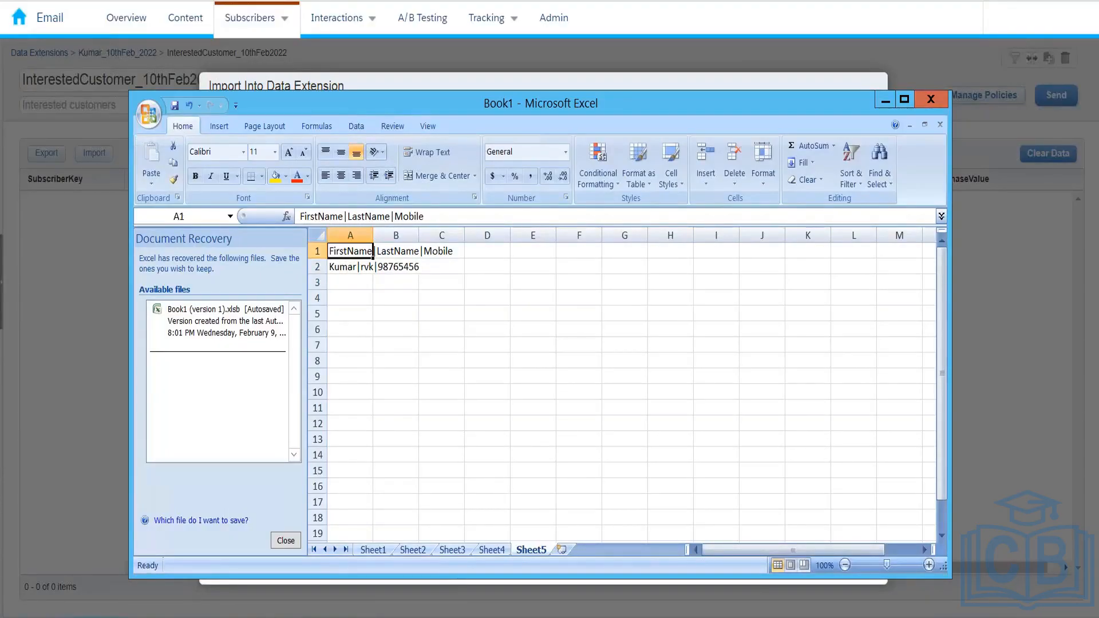
# Enter | as the custom delimiter in the import dialog, then return to Excel
pyautogui.hotkey('alt', 'Tab')
pyautogui.write('|')
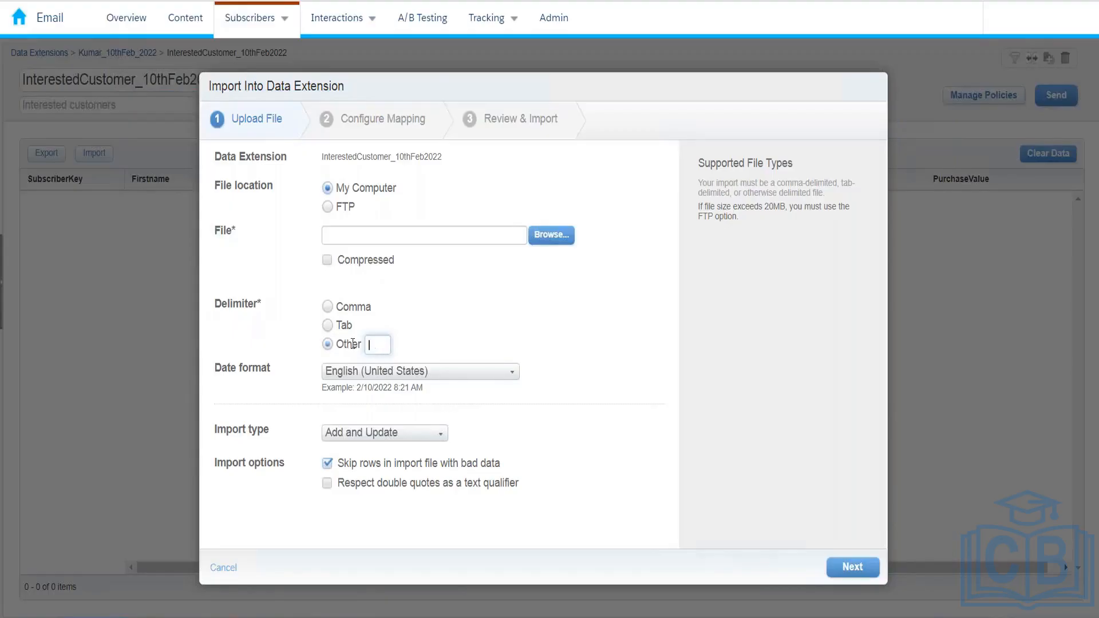
pyautogui.hotkey('alt', 'Tab')
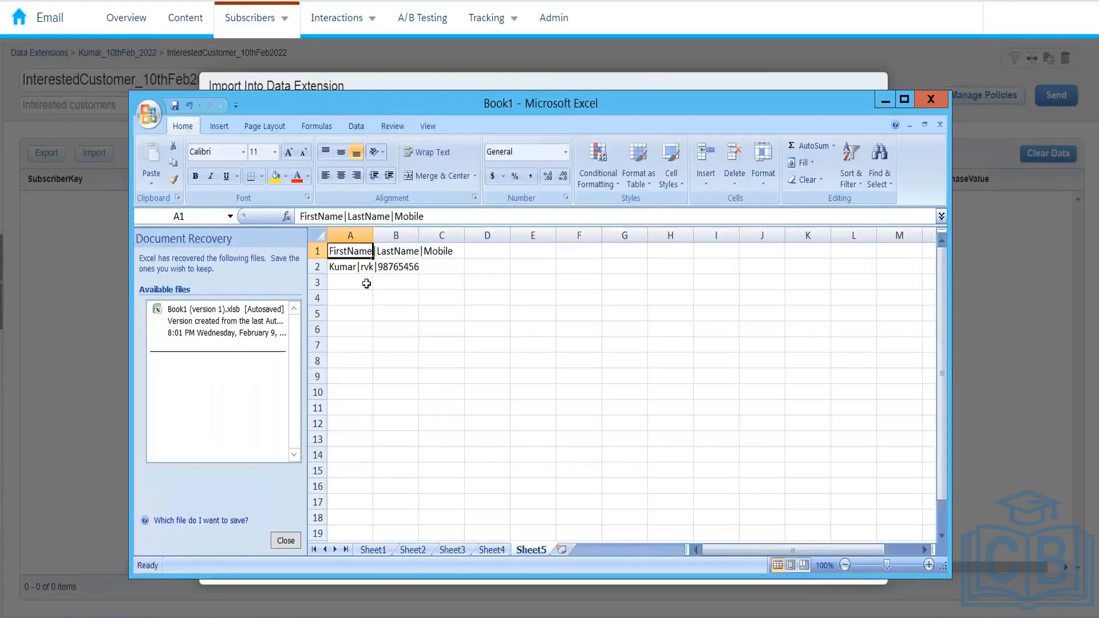
# Type a test FirstName entry in cell D1
pyautogui.click(487, 252)
pyautogui.write('F')
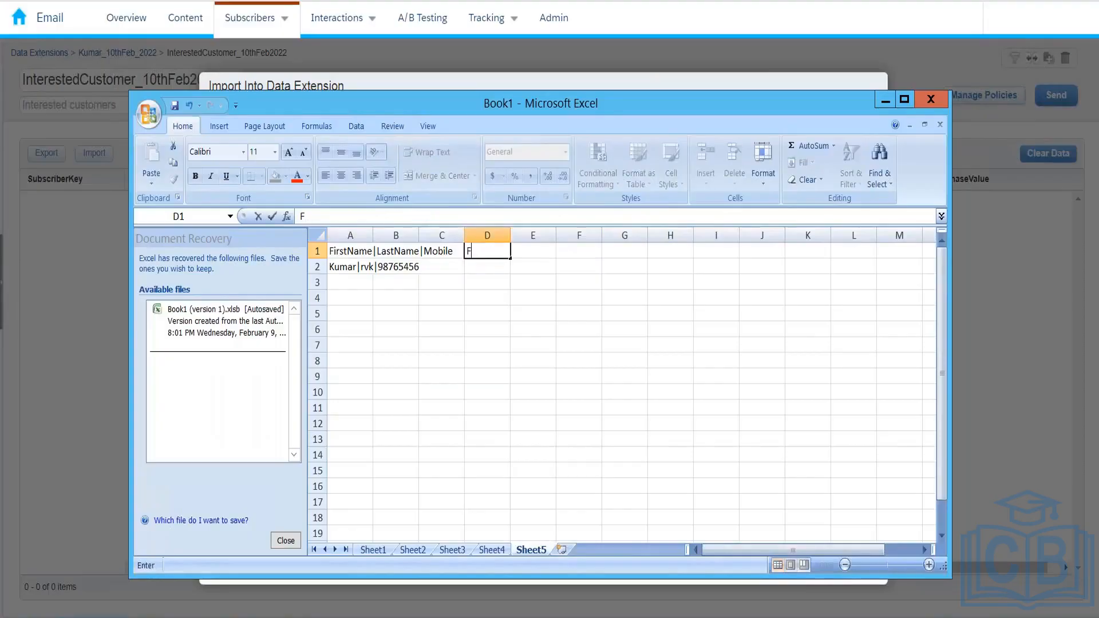
pyautogui.write('irstName')
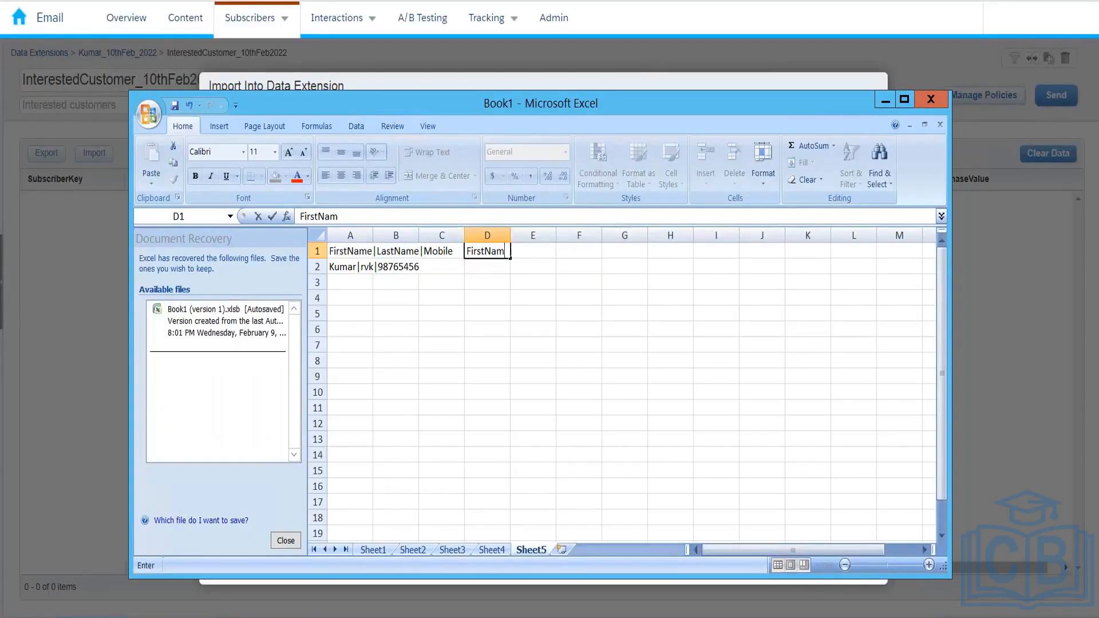
pyautogui.press('Return')
pyautogui.press('Up')
pyautogui.press('Right')
pyautogui.press('Right')
pyautogui.press('Right')
pyautogui.press('Right')
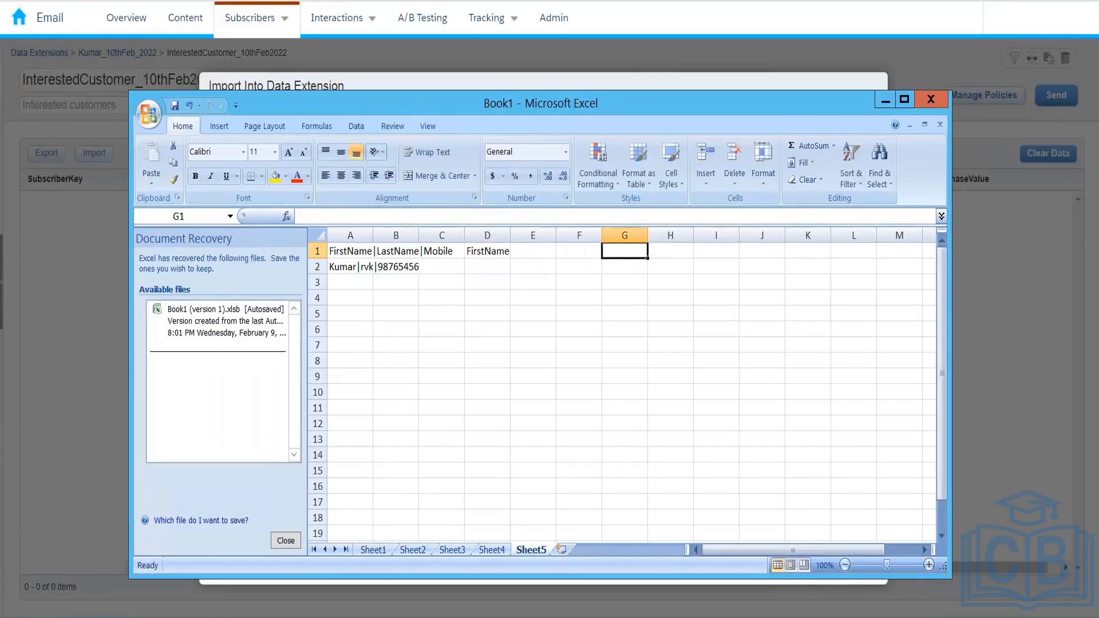
pyautogui.press('Left')
pyautogui.press('Left')
pyautogui.press('Left')
pyautogui.press('Left')
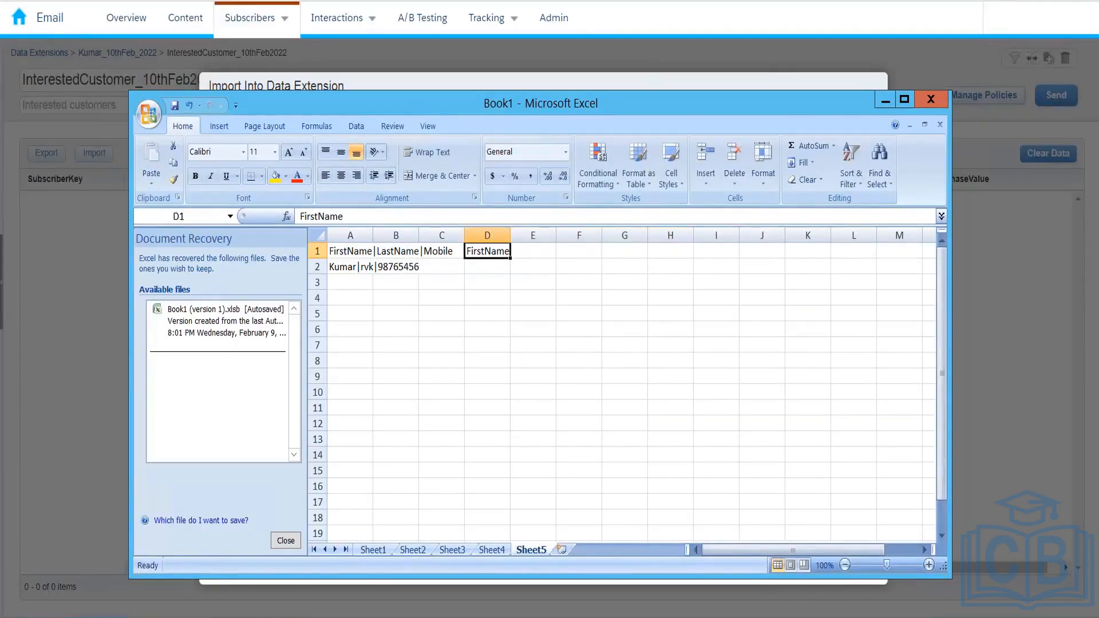
pyautogui.hotkey('alt', 'Tab')
# Clear the sample record from A2, leaving only the header row
pyautogui.moveTo(349, 252); pyautogui.dragTo(456, 252)
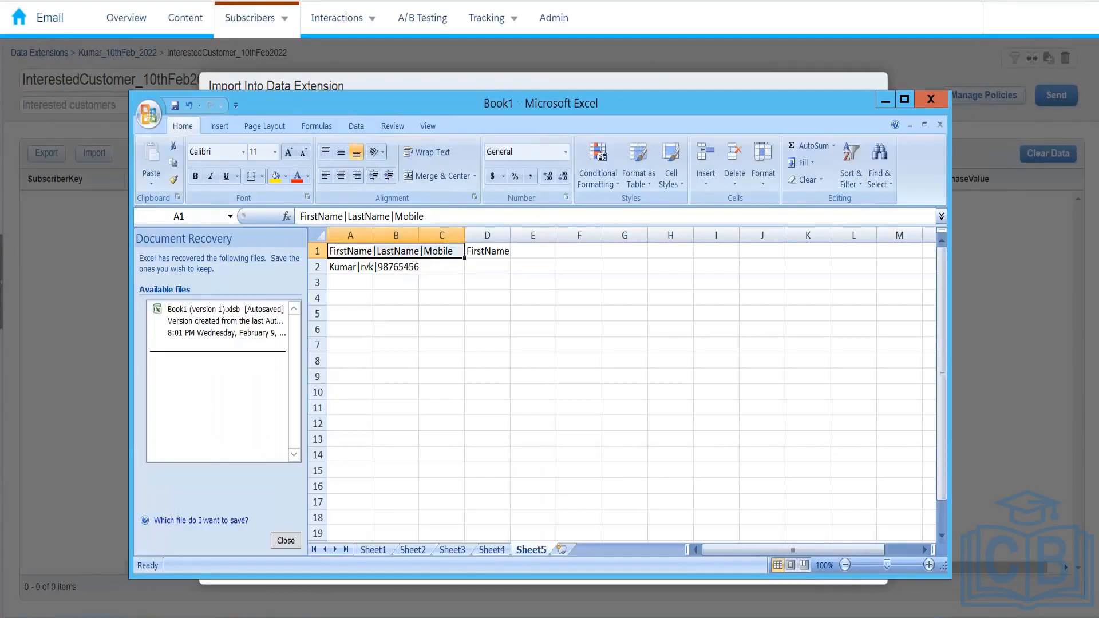
pyautogui.click(474, 252)
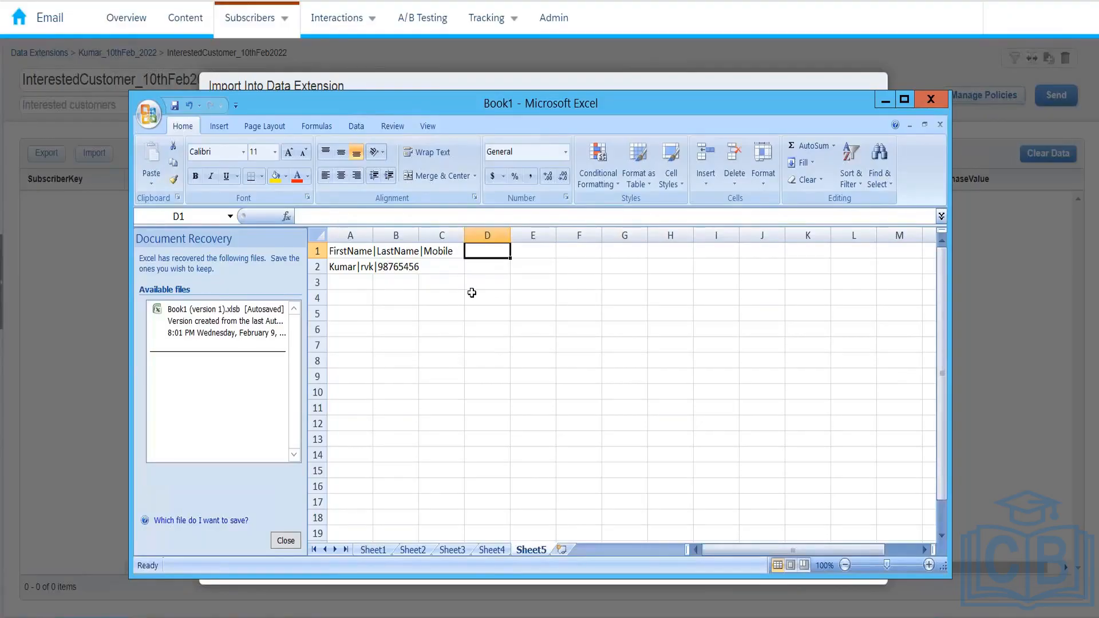
pyautogui.click(351, 268)
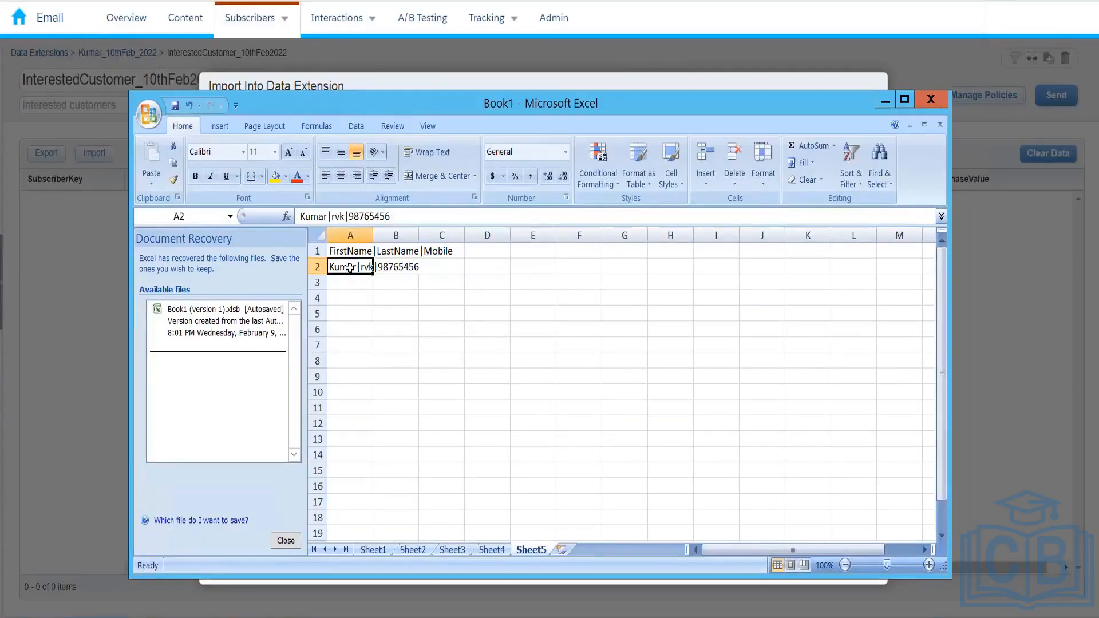
pyautogui.press('BackSpace')
pyautogui.press('Right')
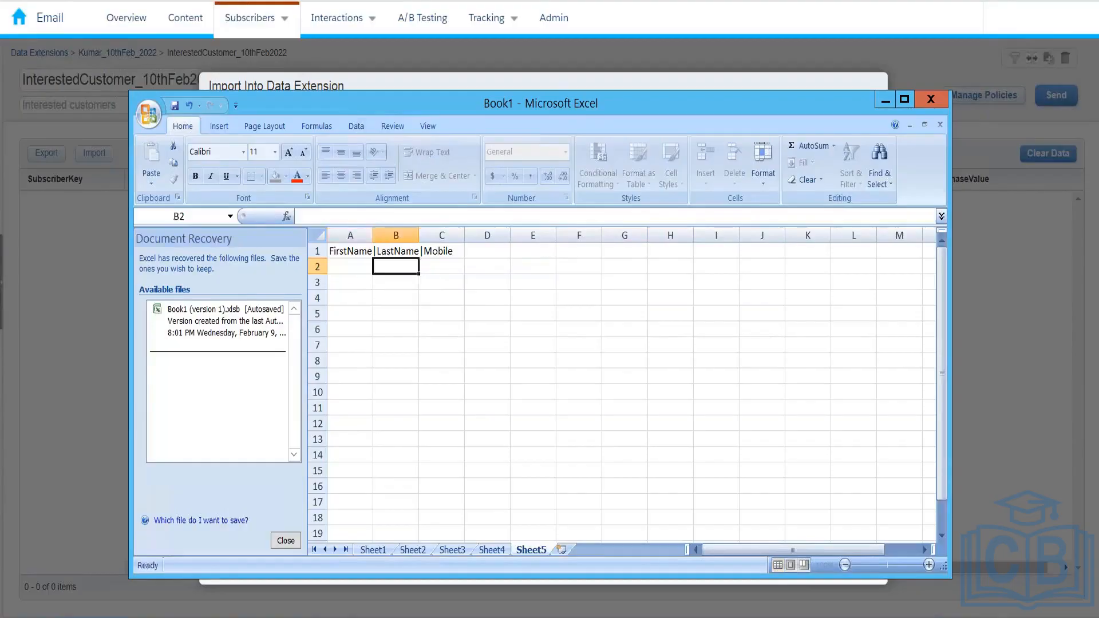
pyautogui.press('Right')
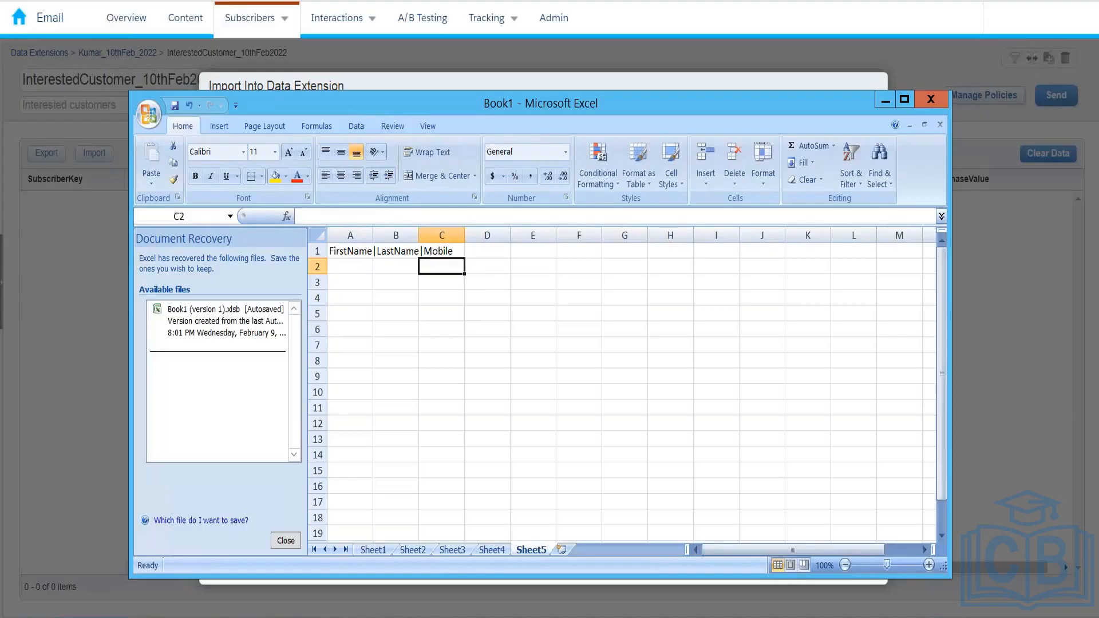
# Cancel the import and go through Contact Builder to the Data Extensions list
pyautogui.click(408, 75)
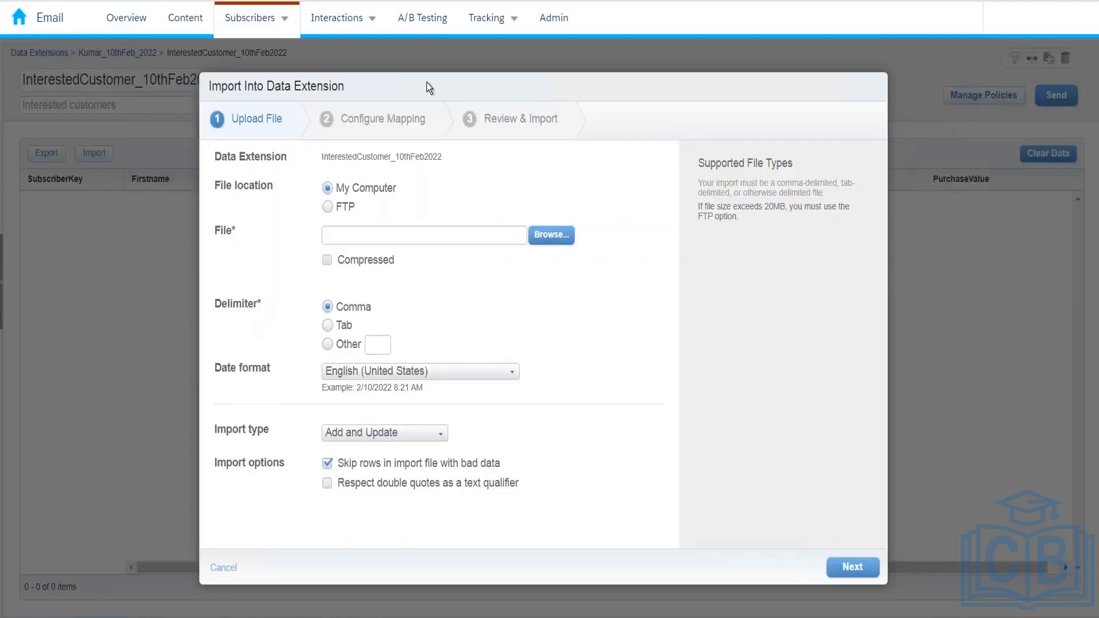
pyautogui.click(223, 568)
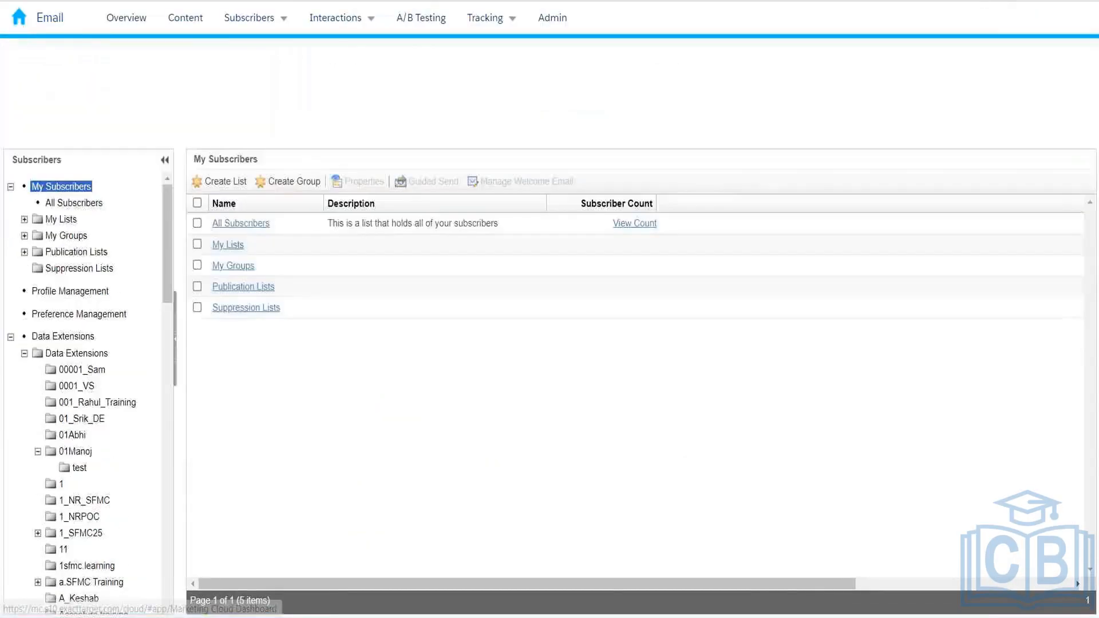
pyautogui.moveTo(175, 56)
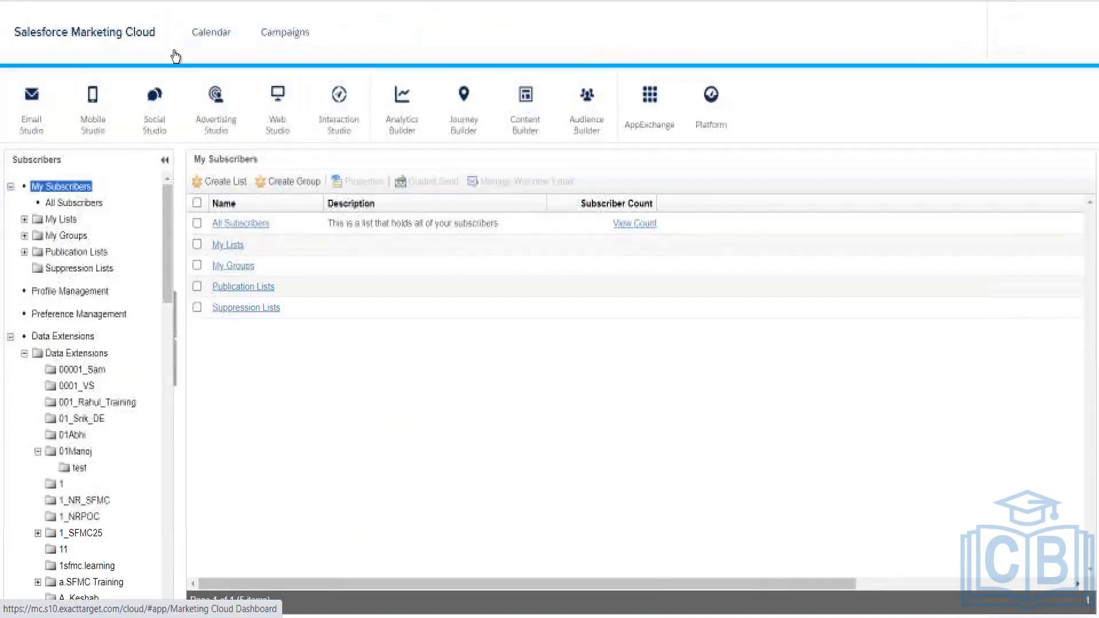
pyautogui.moveTo(601, 112)
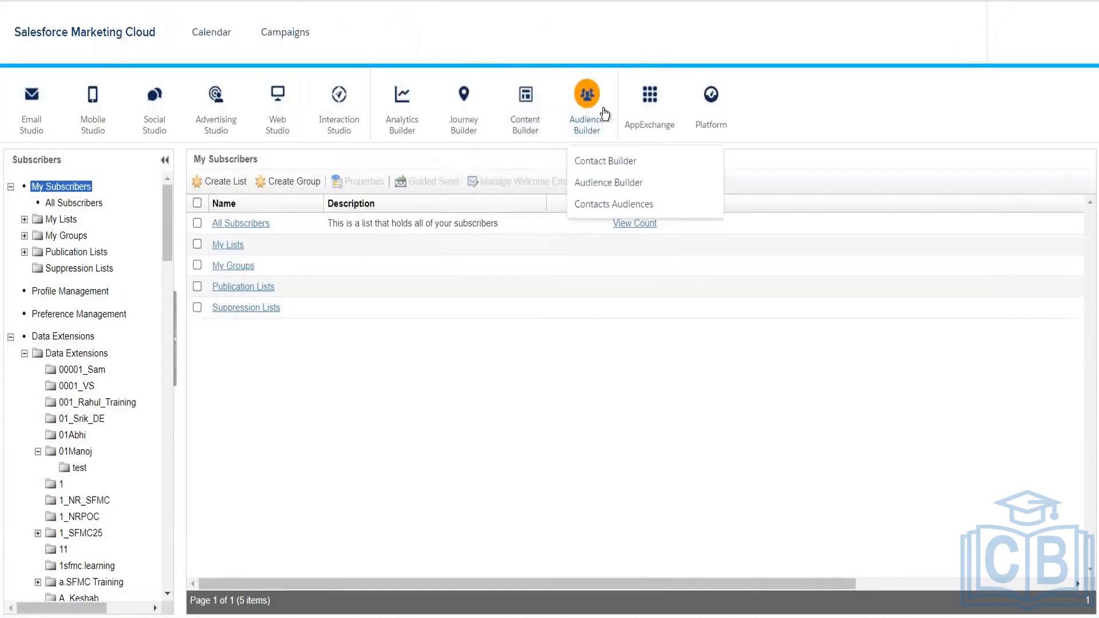
pyautogui.click(594, 166)
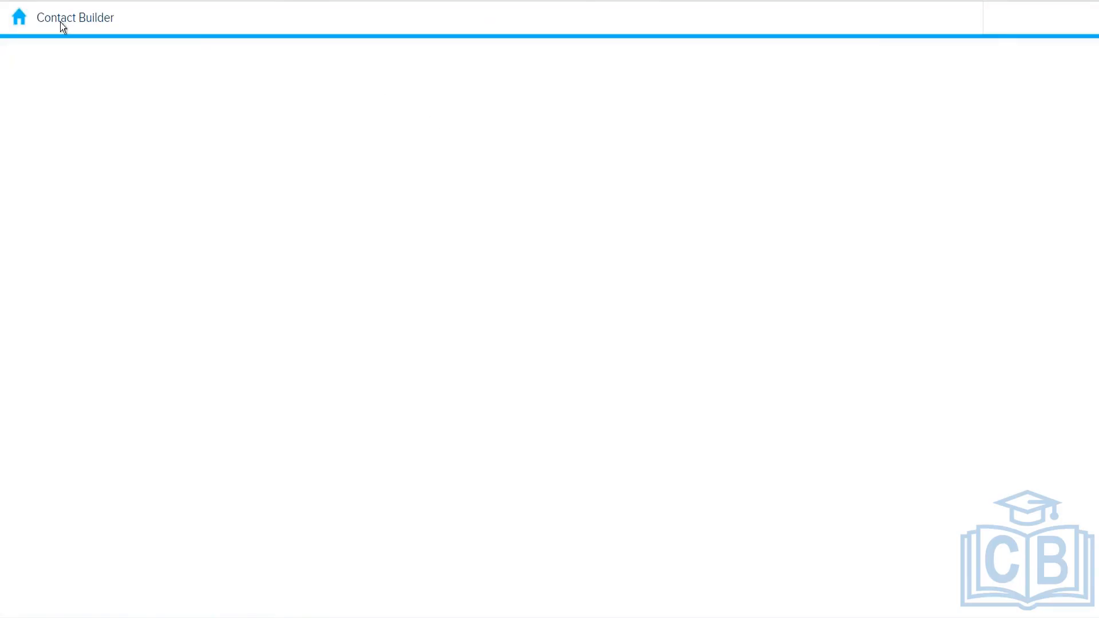
pyautogui.click(21, 25)
pyautogui.moveTo(595, 115)
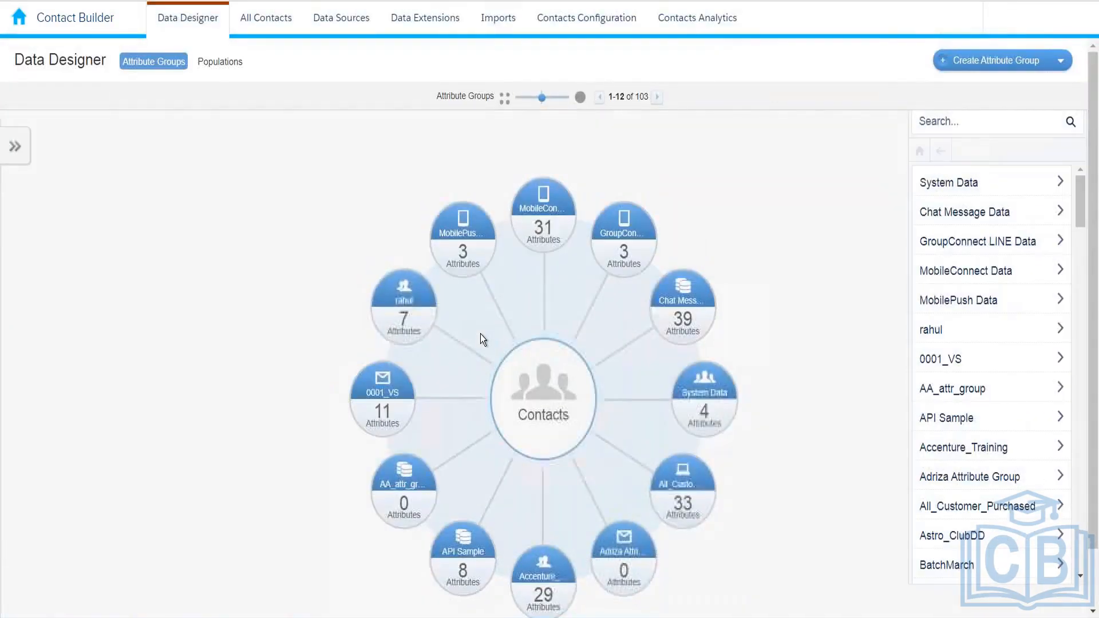
pyautogui.click(440, 14)
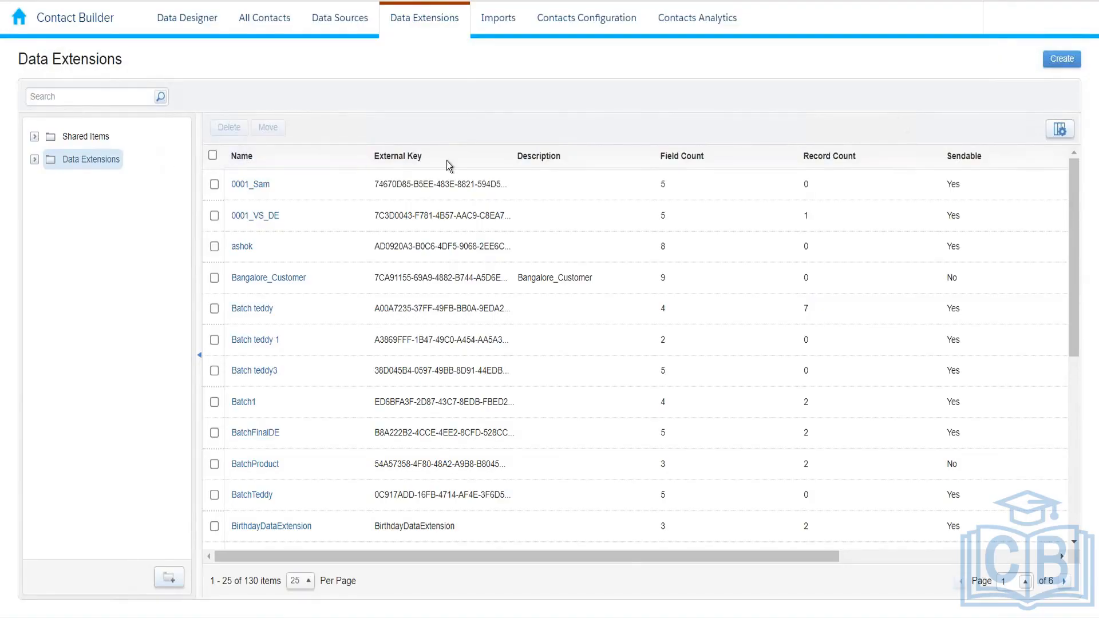
# Open InterestedCustomer_10thFeb2022 from the Kumar_10thFeb_2022 folder and view its Records
pyautogui.click(34, 159)
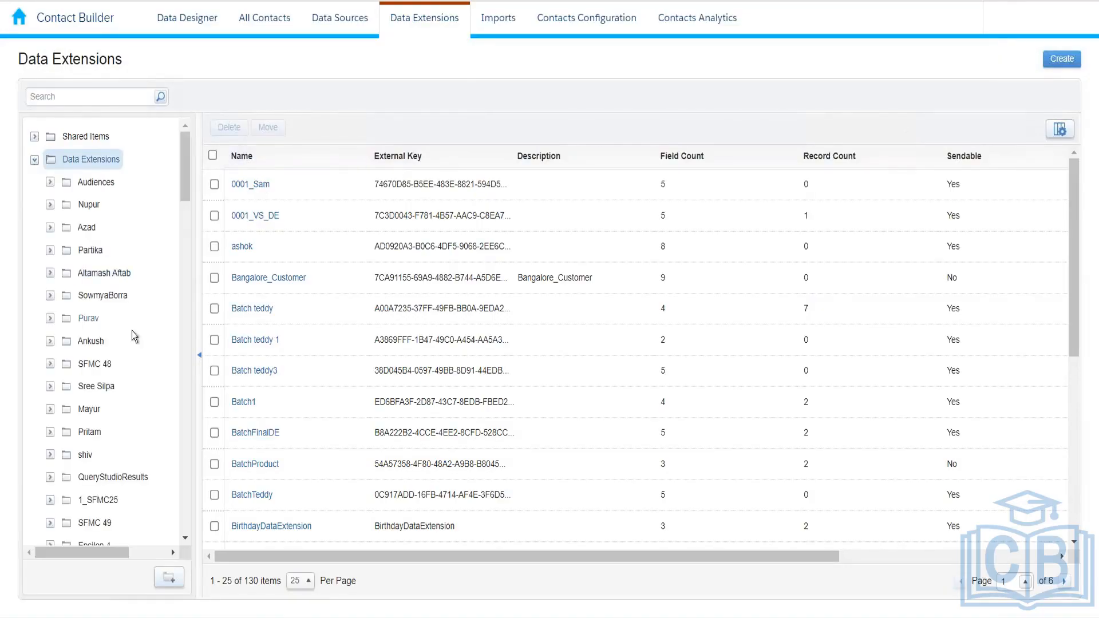
pyautogui.moveTo(185, 175); pyautogui.dragTo(175, 371)
pyautogui.scroll(-15, 170, 420)
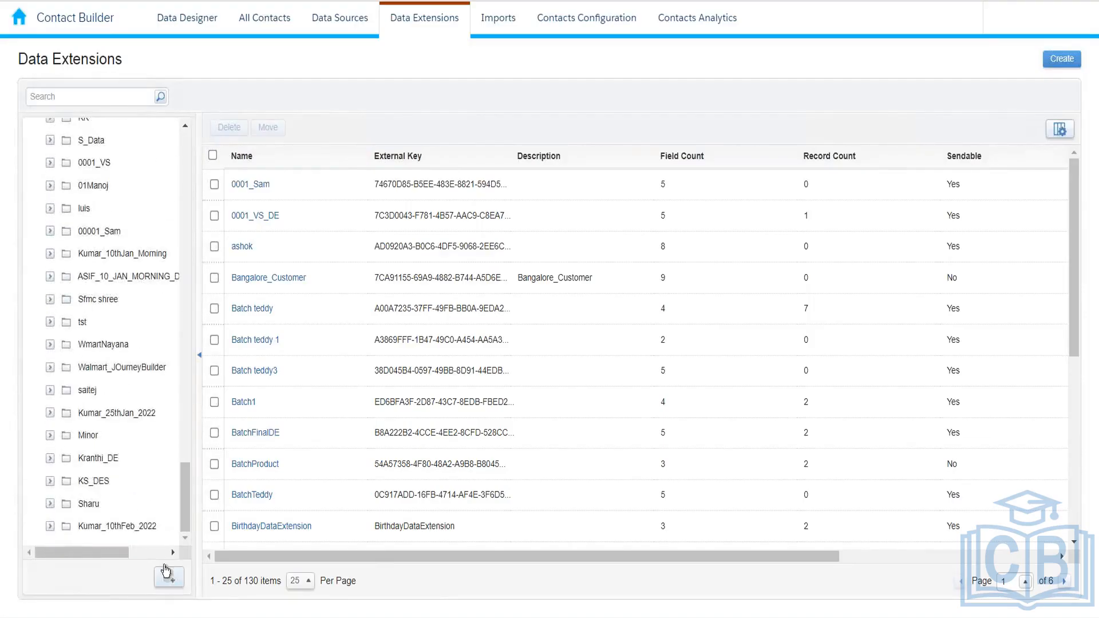
pyautogui.click(135, 532)
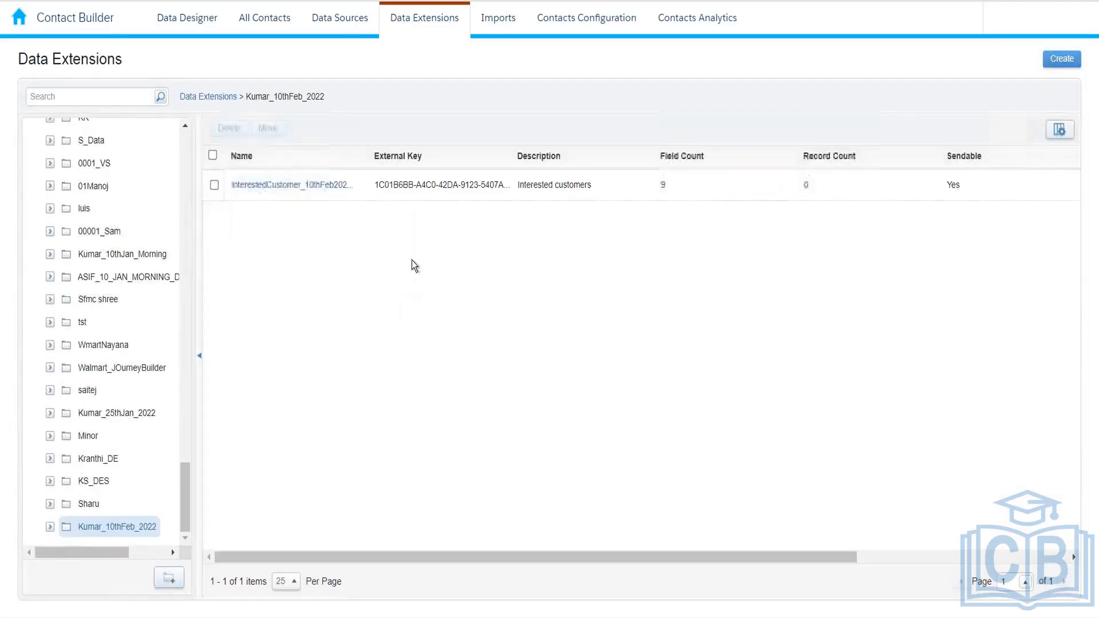
pyautogui.click(312, 189)
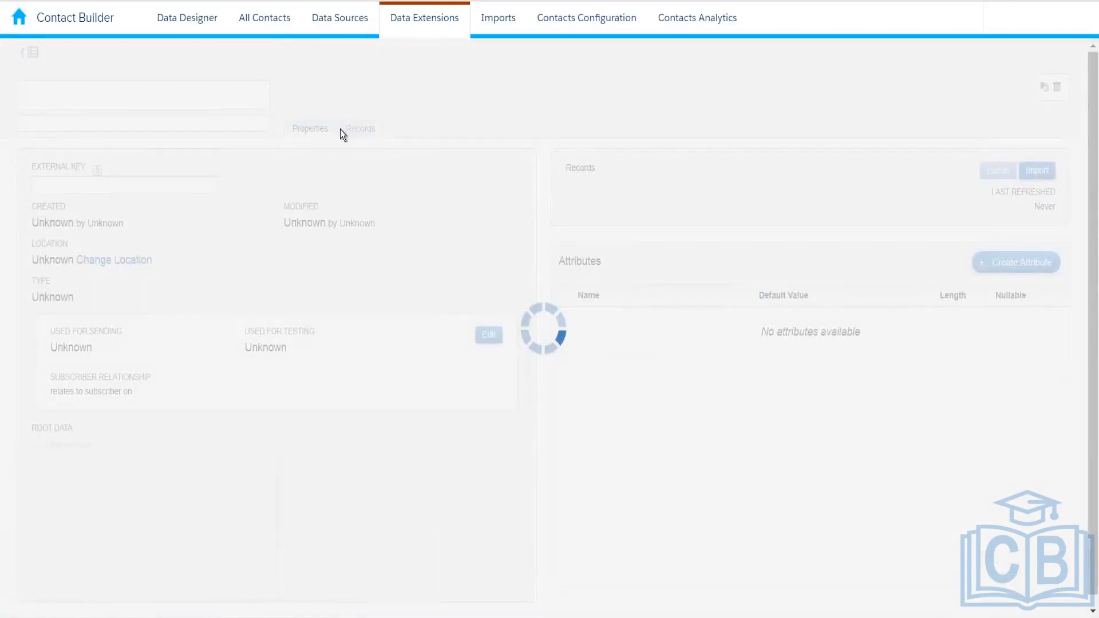
pyautogui.click(360, 128)
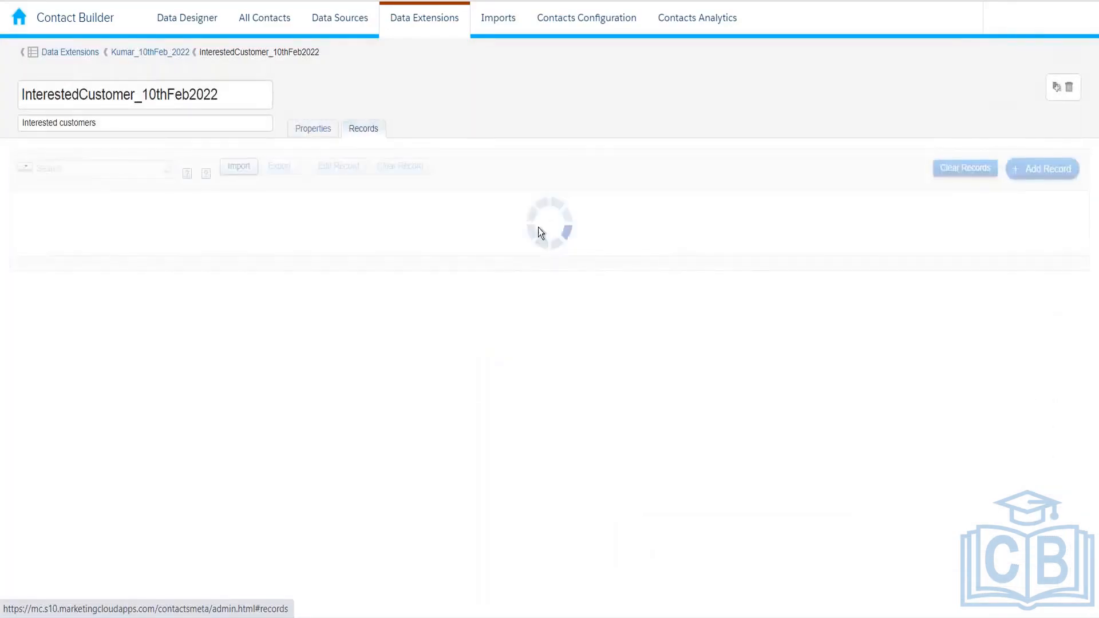
# Add a new record and enter its subscriber key
pyautogui.click(1053, 170)
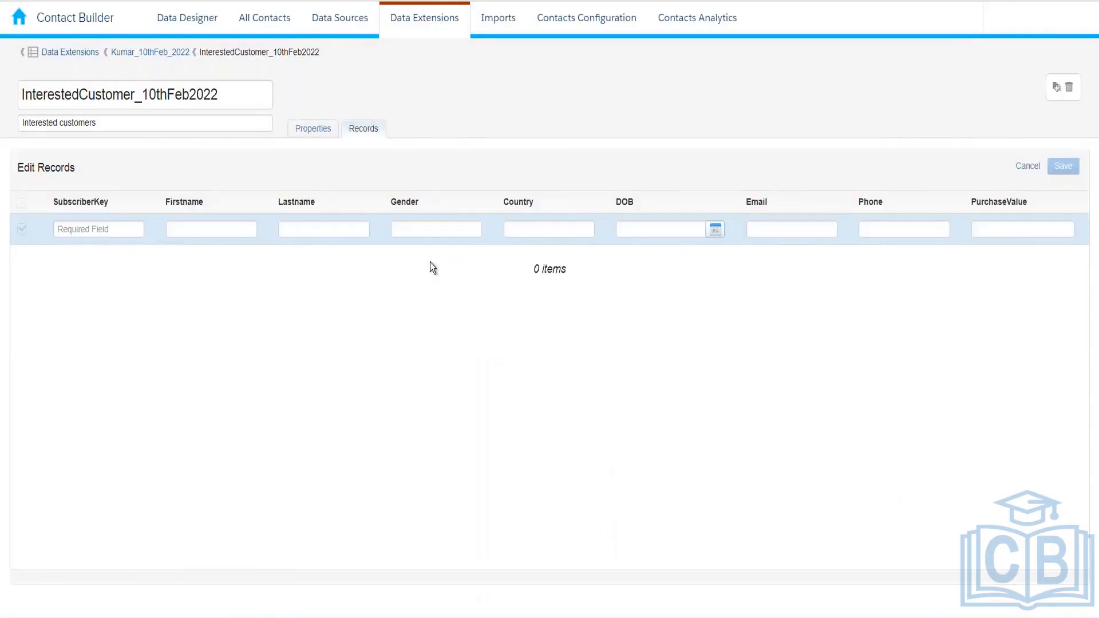
pyautogui.click(108, 229)
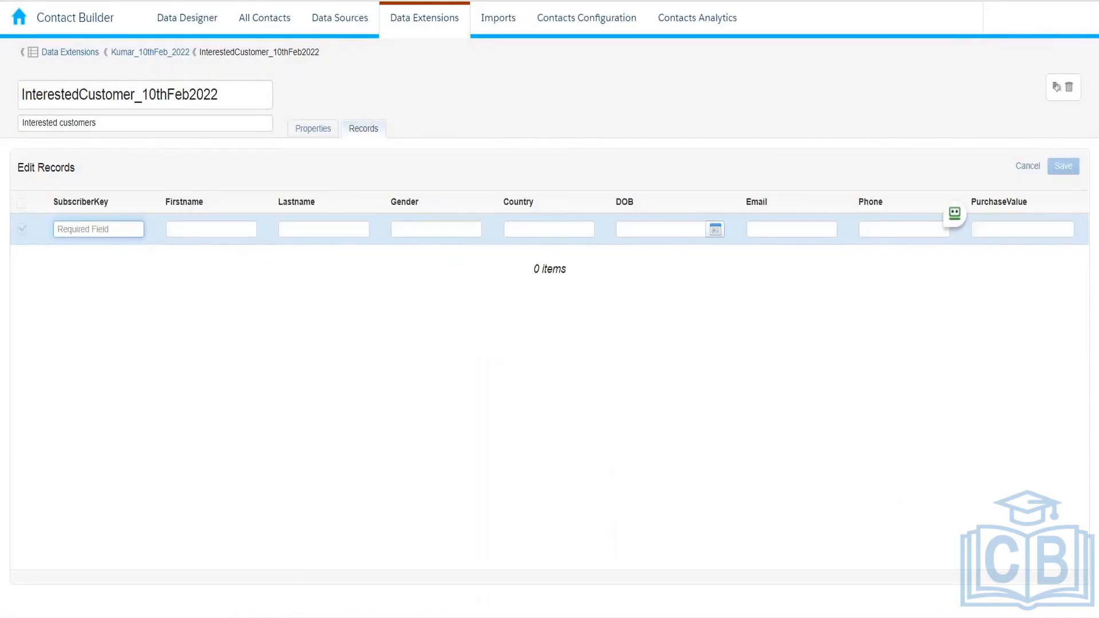
pyautogui.write('UGGVHJHG765467')
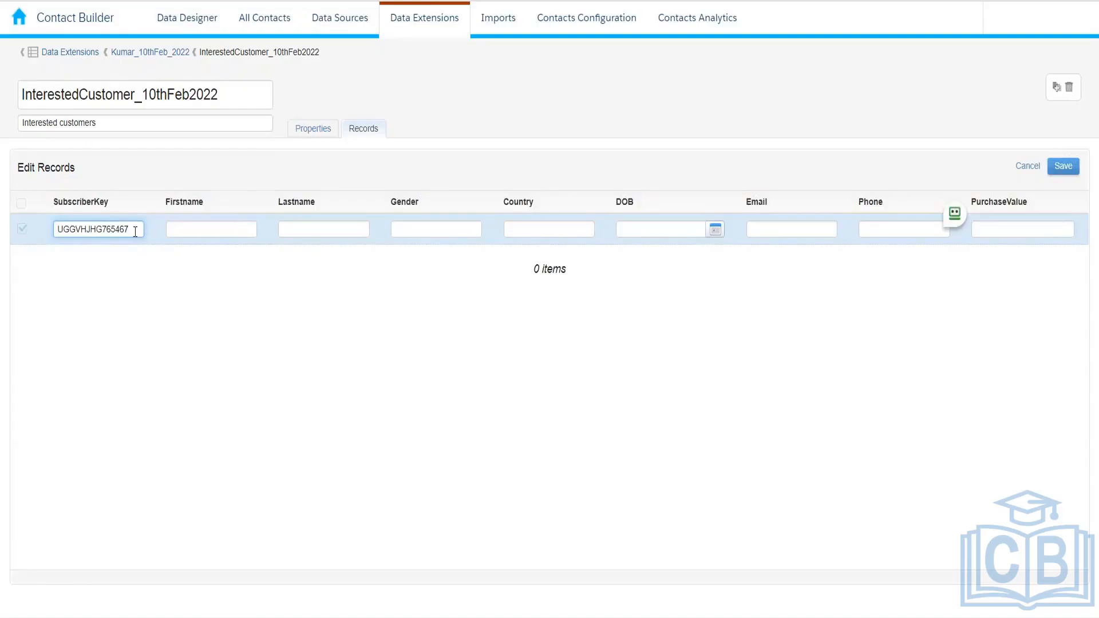
pyautogui.moveTo(132, 230); pyautogui.dragTo(57, 237)
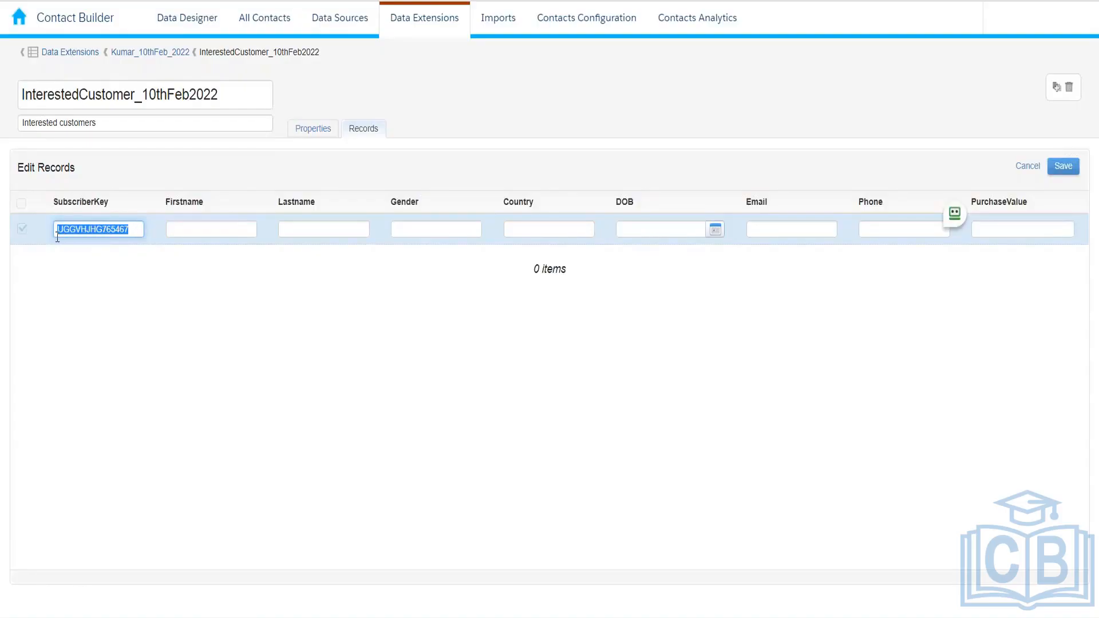
pyautogui.click(297, 615)
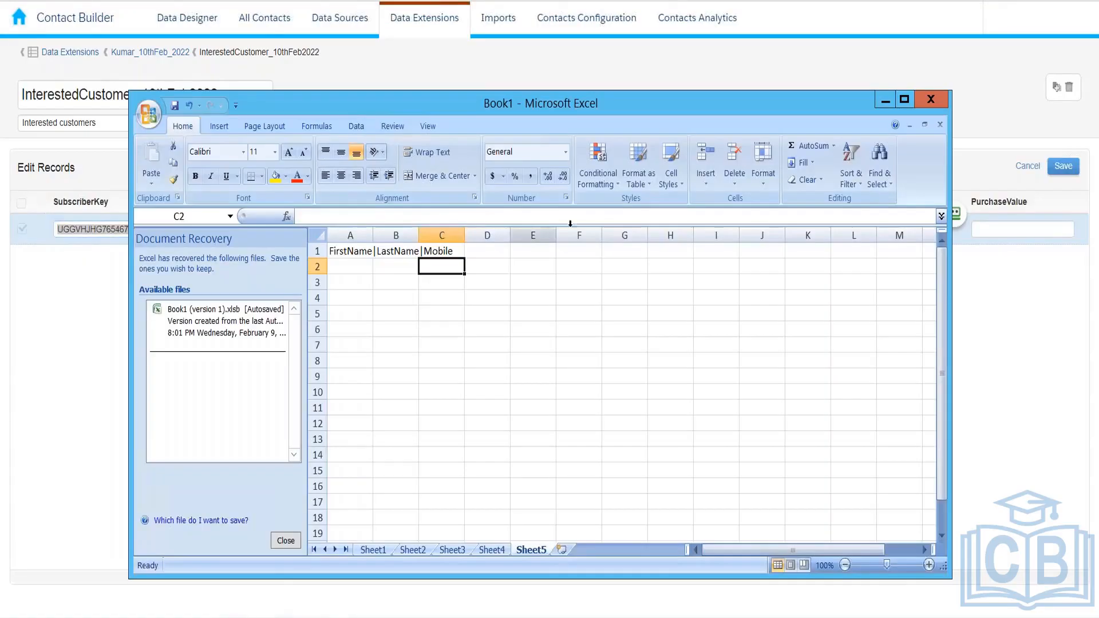
# Review the EDB, Azure and AWS entries in F2:F4 on Sheet4, then minimize Excel
pyautogui.click(492, 549)
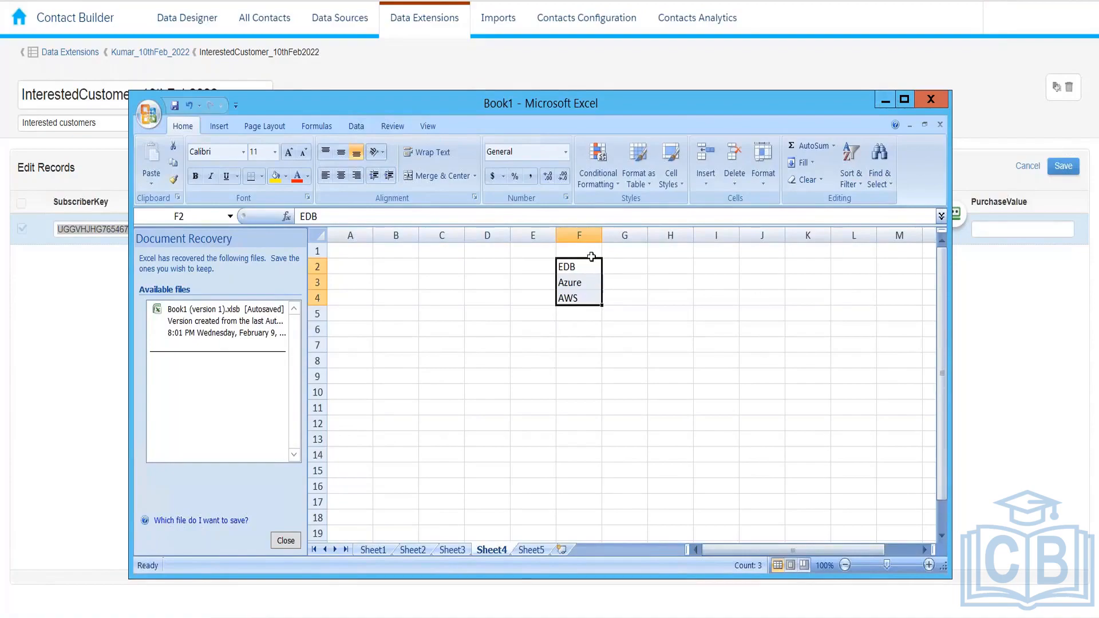
pyautogui.click(577, 269)
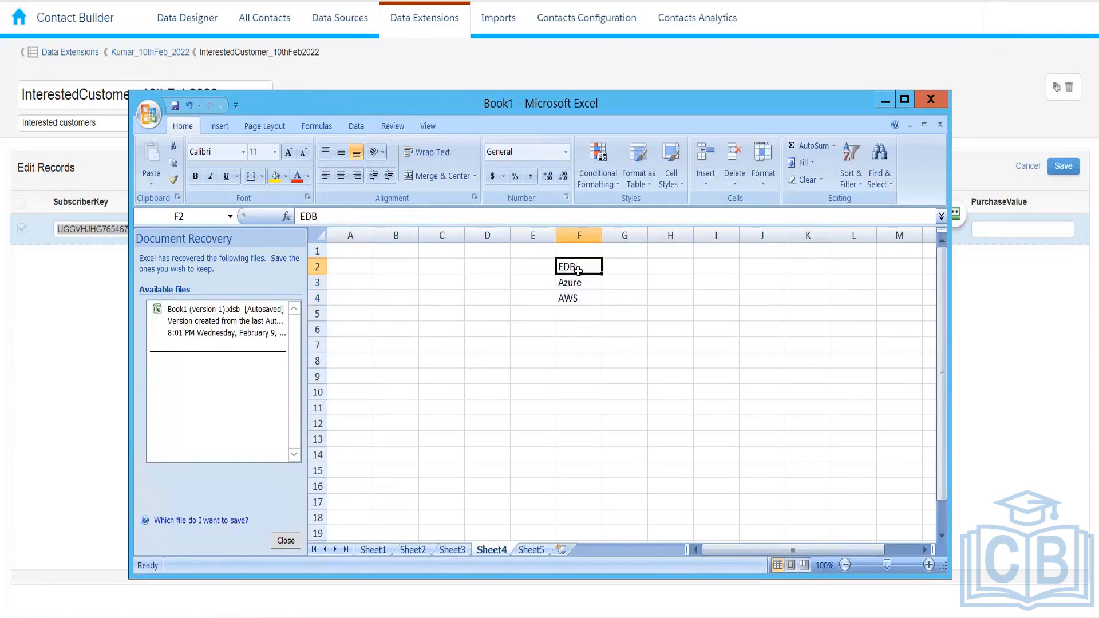
pyautogui.moveTo(578, 269); pyautogui.dragTo(577, 296)
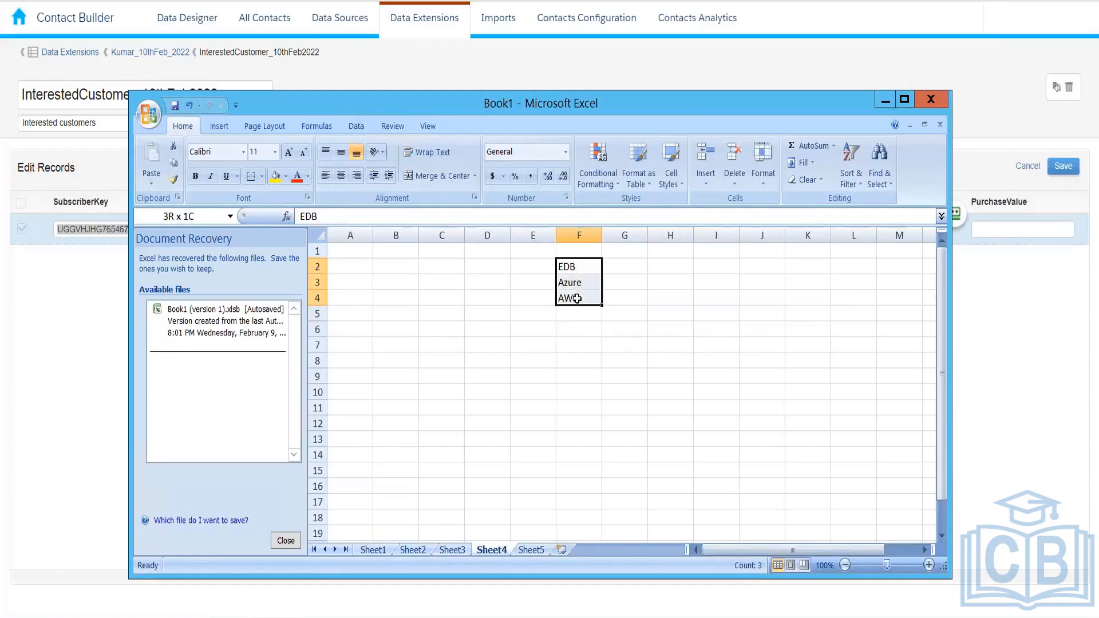
pyautogui.click(717, 375)
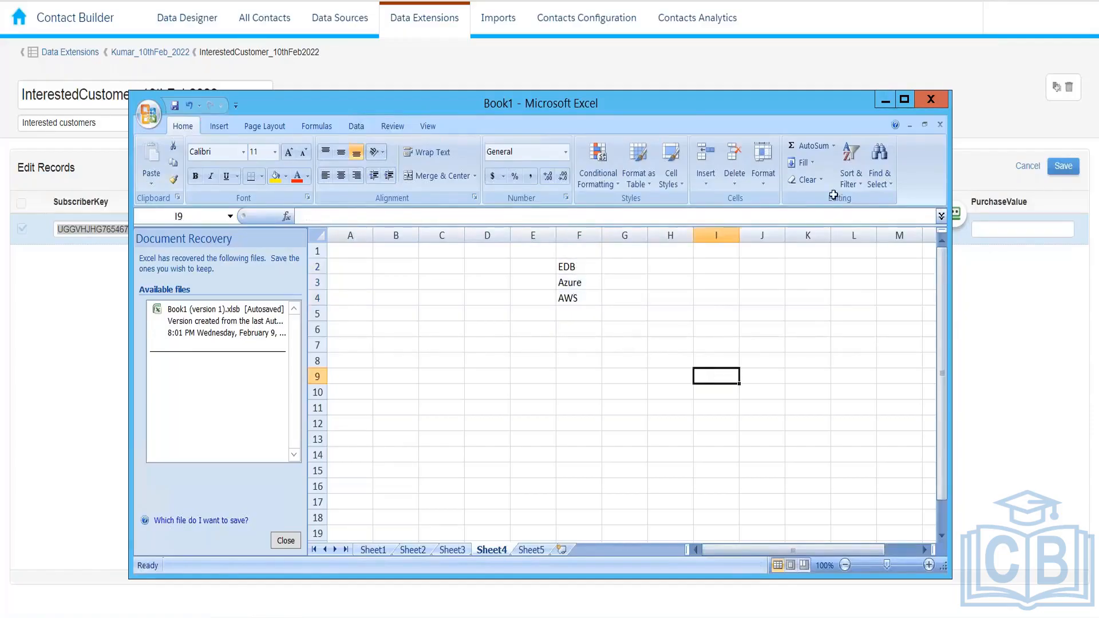
pyautogui.click(887, 103)
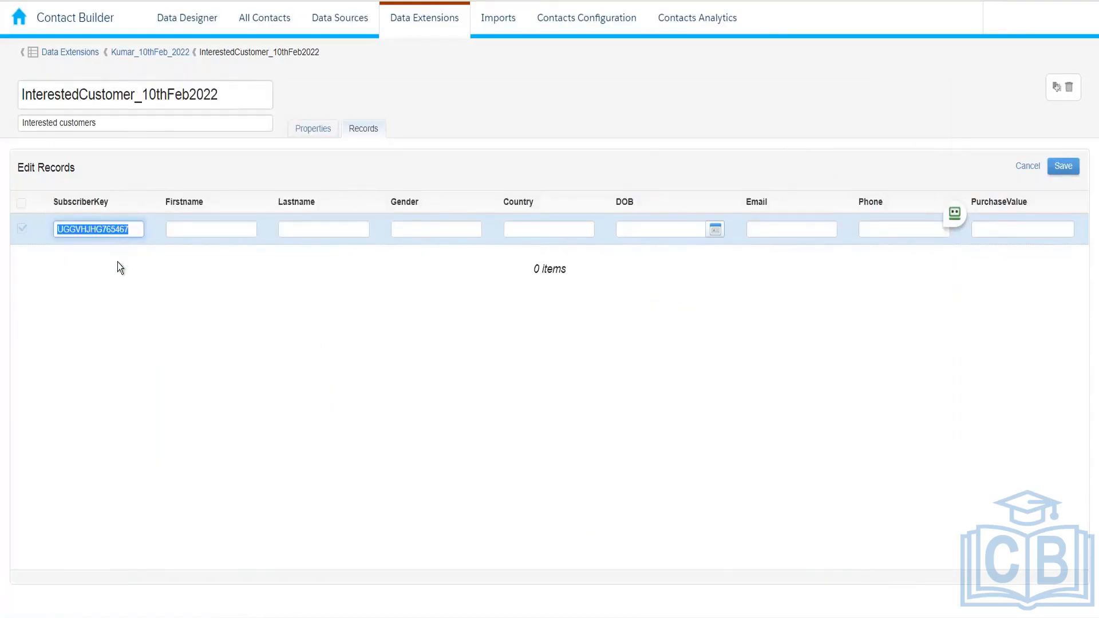
# Fill in the record's first and last name, gender Male, country India and DOB February 1, 2022
pyautogui.click(200, 230)
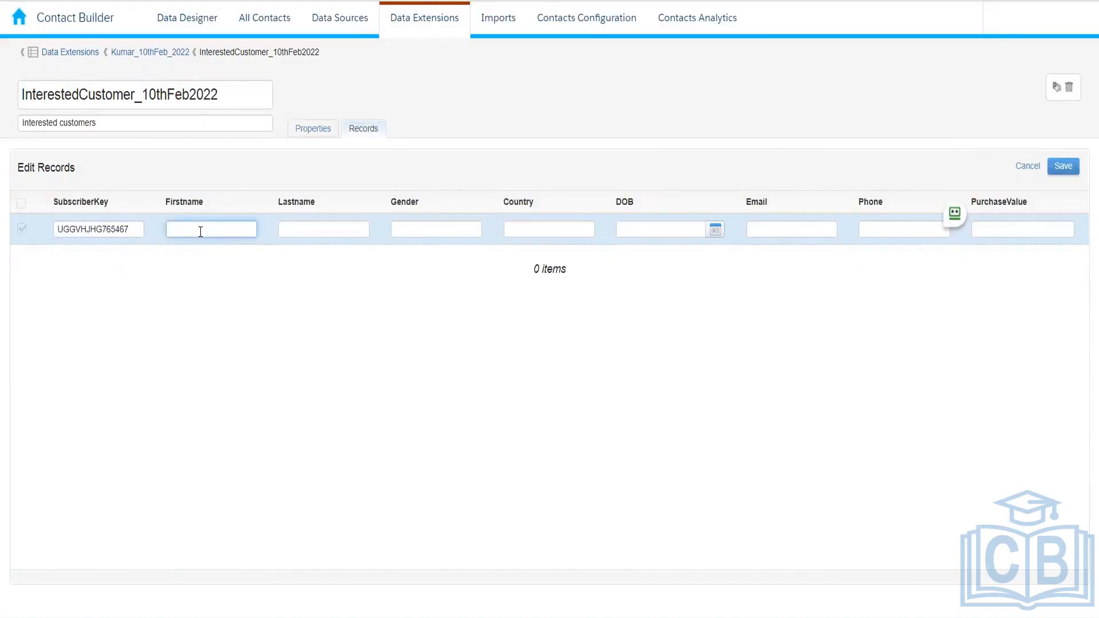
pyautogui.write('Kumar')
pyautogui.press('Tab')
pyautogui.write('bhjh')
pyautogui.press('Tab')
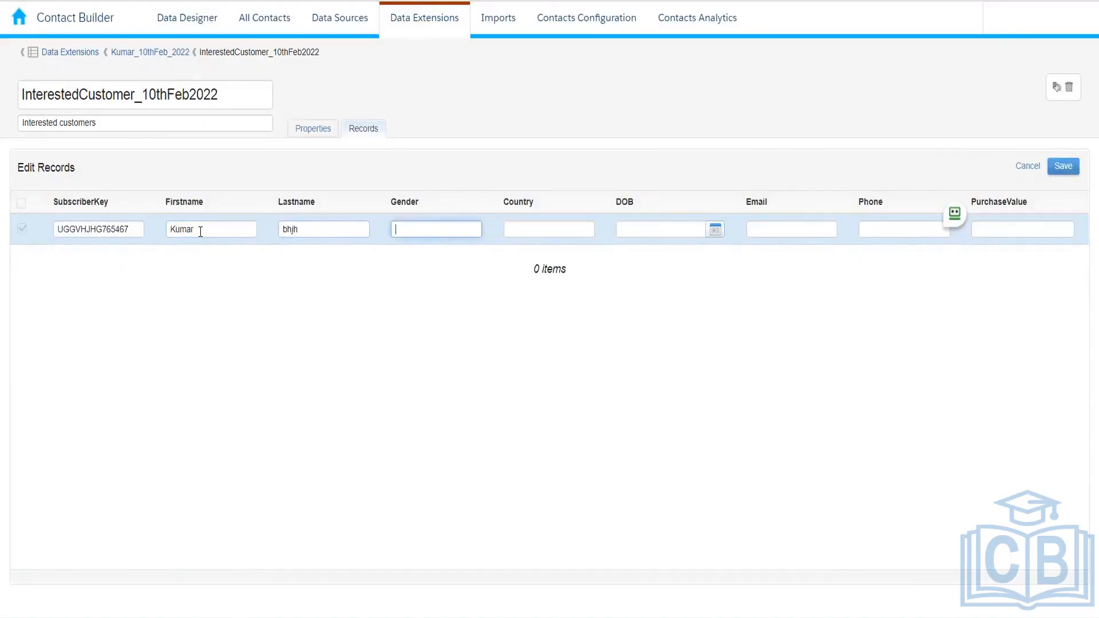
pyautogui.write('Male')
pyautogui.press('Tab')
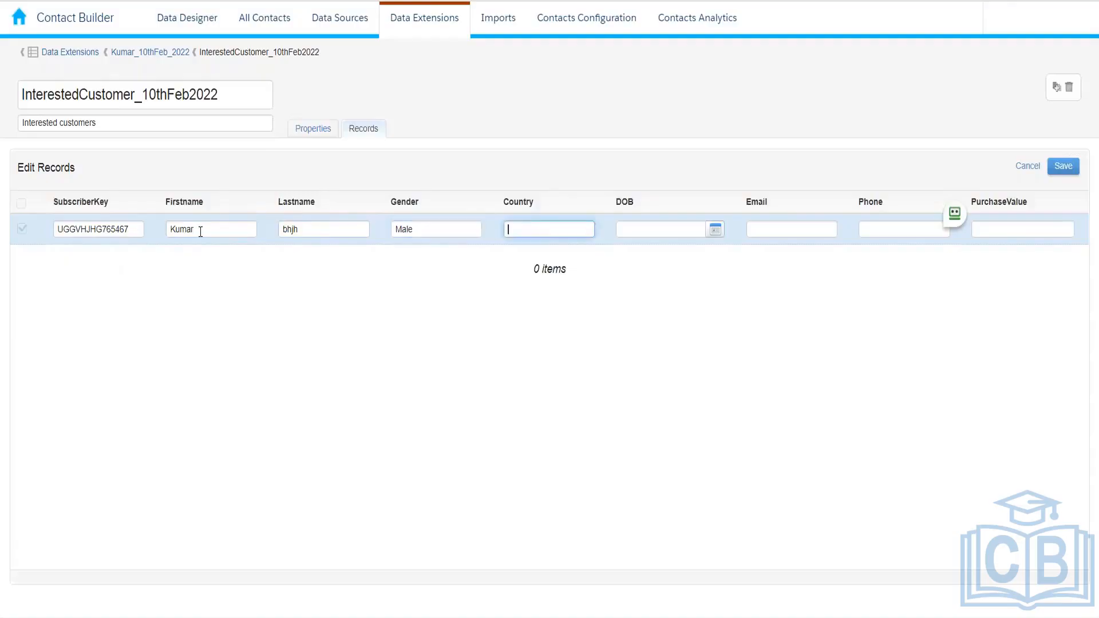
pyautogui.write('India')
pyautogui.press('Tab')
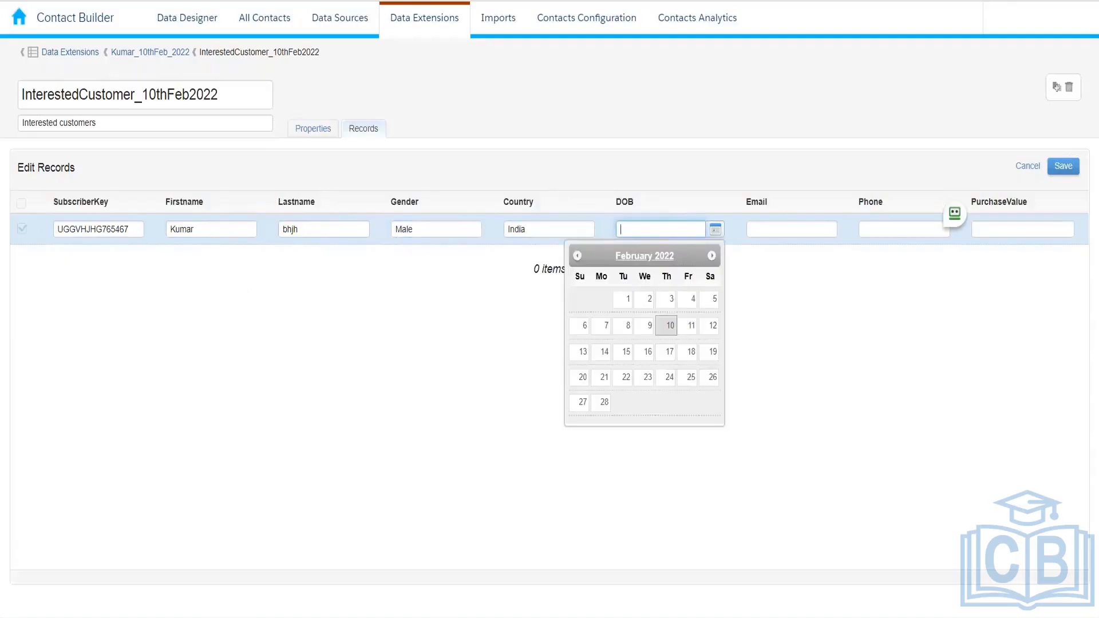
pyautogui.click(622, 301)
# Enter the e-mail address, phone number and purchase value 953, then save the record
pyautogui.click(770, 235)
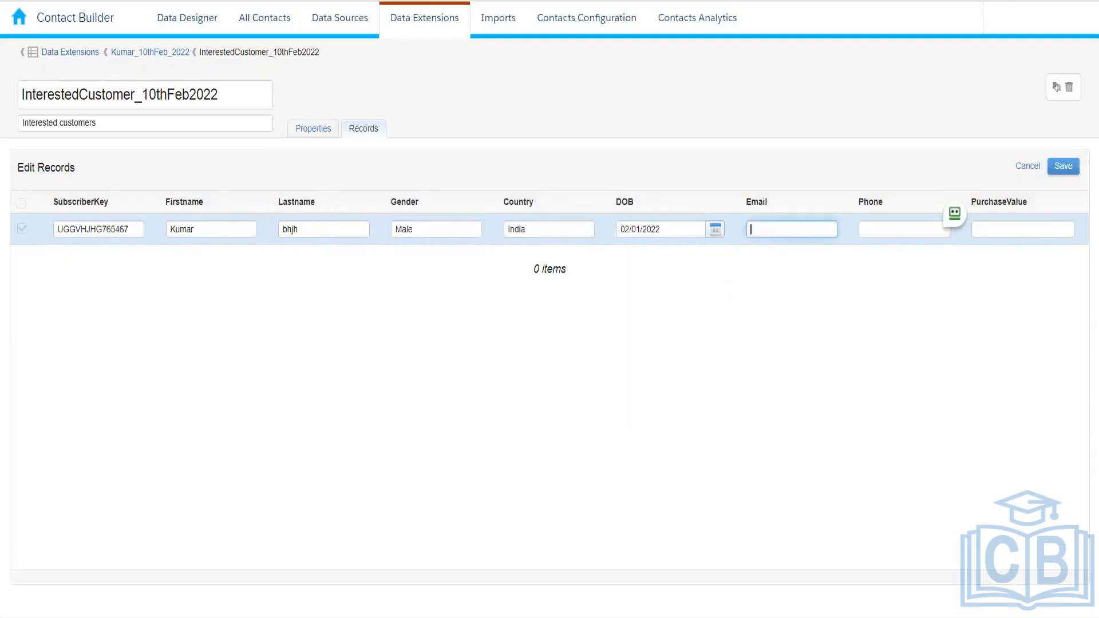
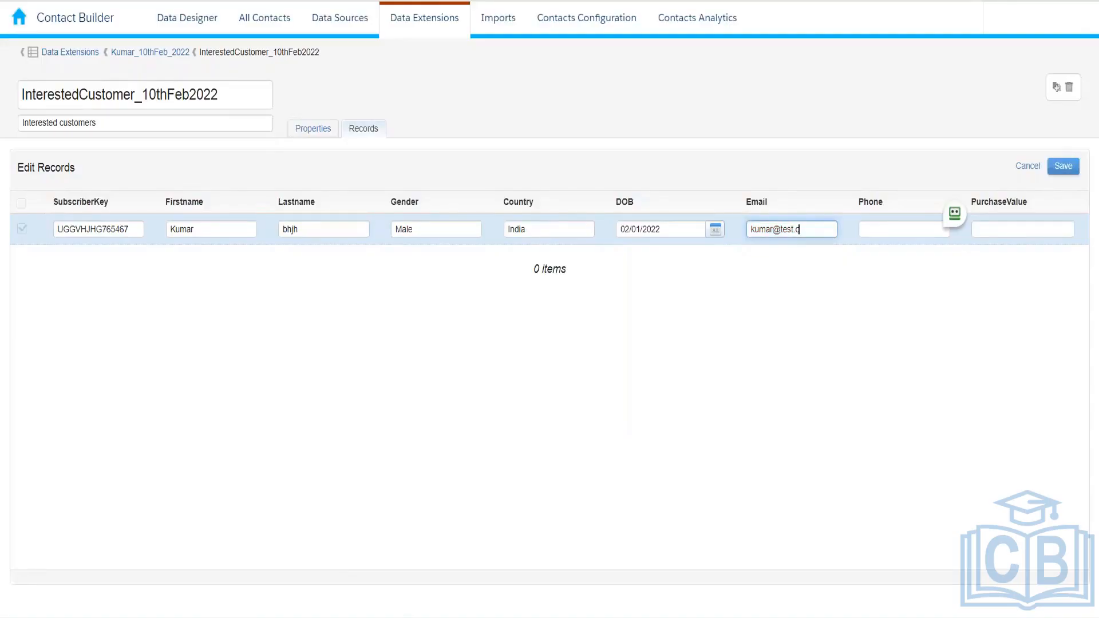
pyautogui.press('Tab')
pyautogui.write('0987654321')
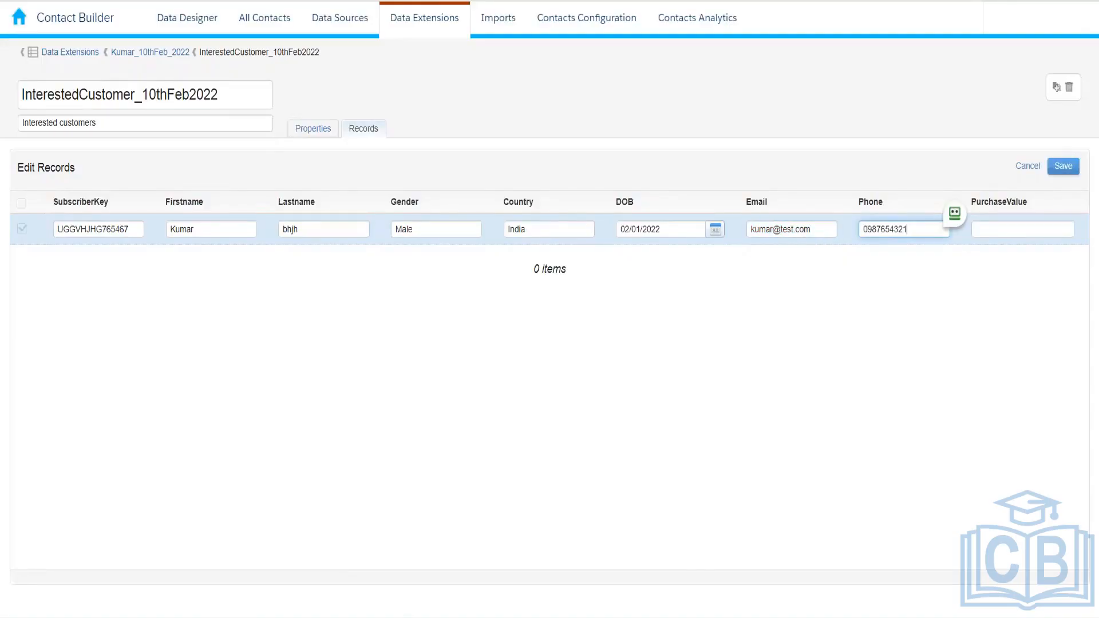
pyautogui.press('Tab')
pyautogui.write('9')
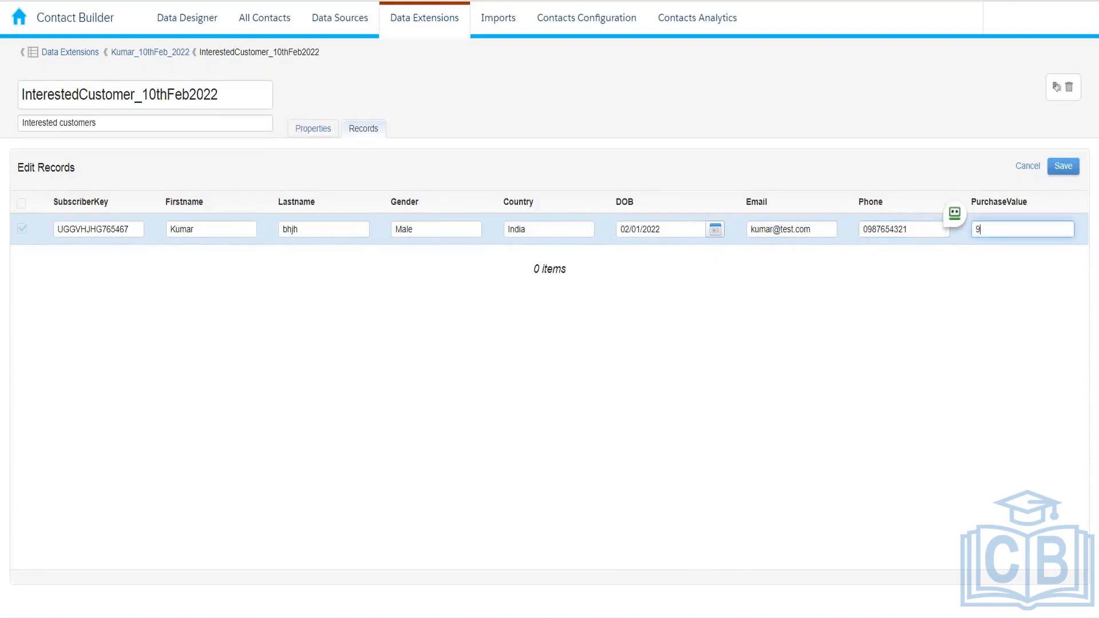
pyautogui.write('53')
pyautogui.click(1064, 166)
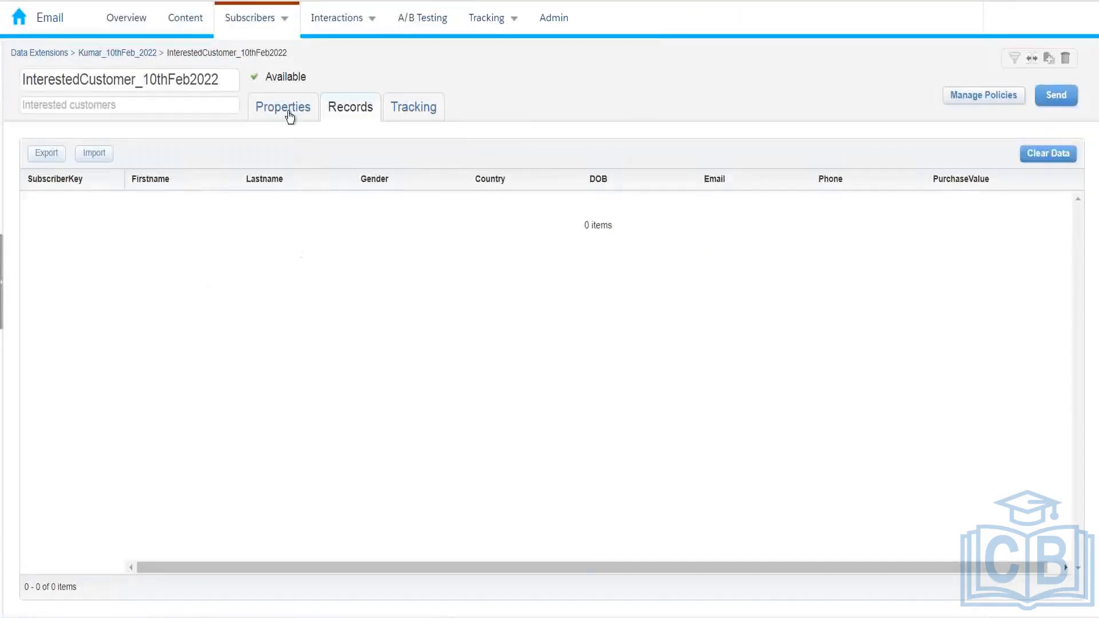
pyautogui.click(287, 114)
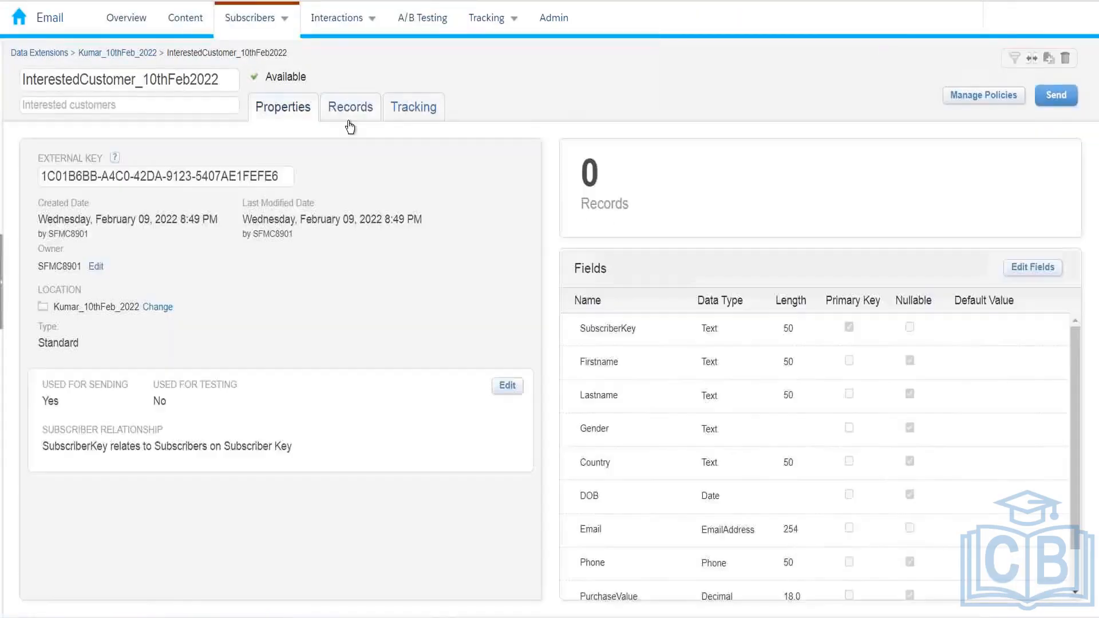
# Reload InterestedCustomer_10thFeb2022 via the Kumar_10thFeb_2022 breadcrumb to refresh its records
pyautogui.click(349, 123)
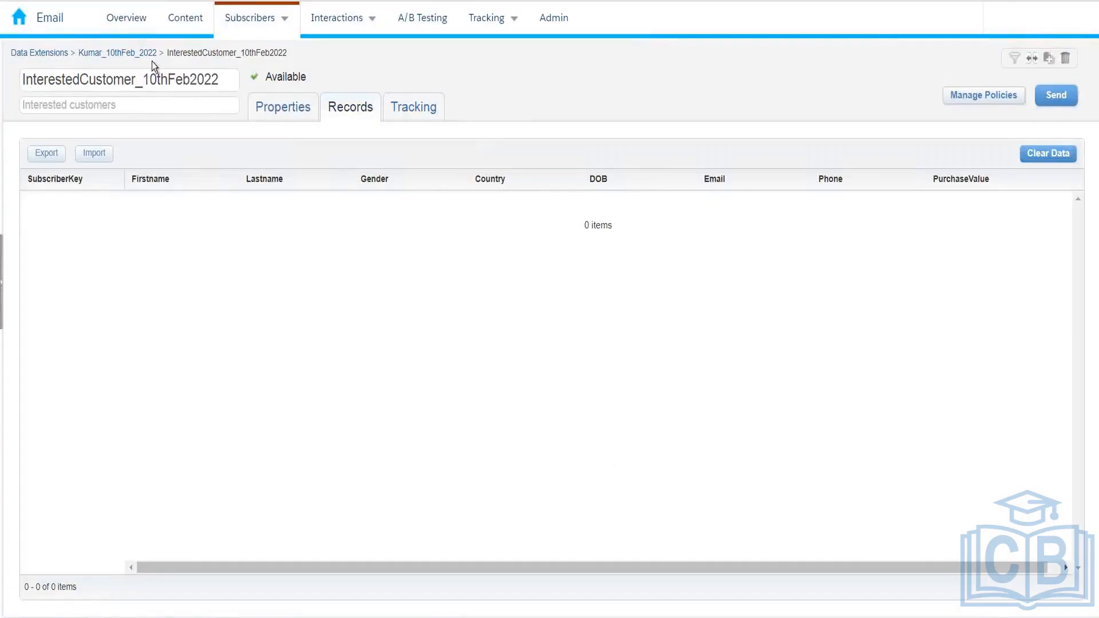
pyautogui.click(39, 52)
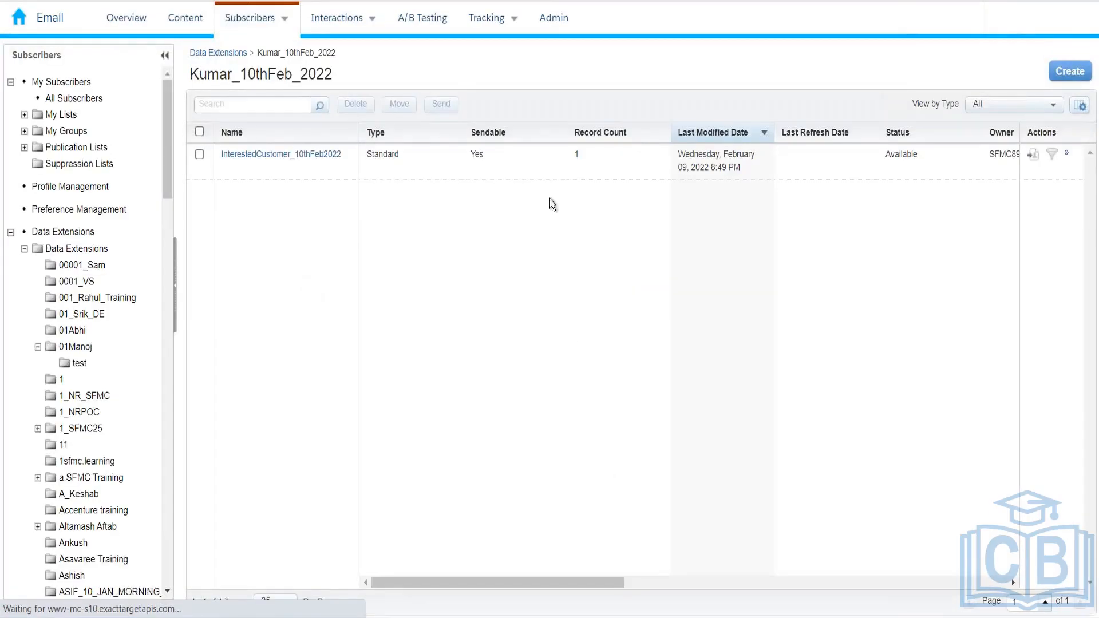
pyautogui.click(324, 157)
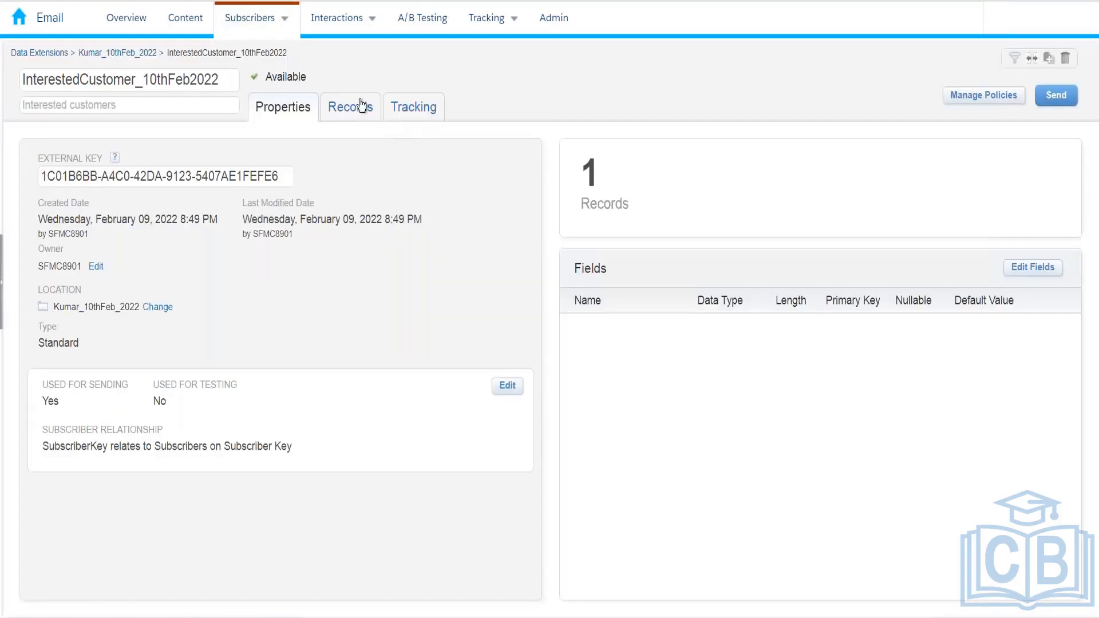
# Export the records as comma-separated values by browser download and open the CSV
pyautogui.click(361, 107)
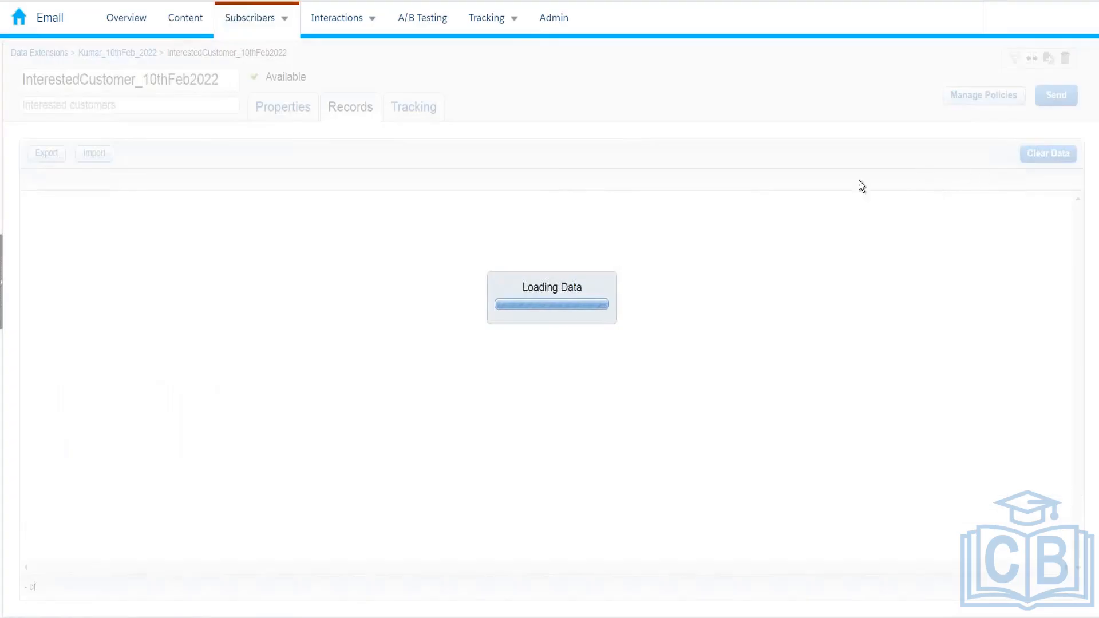
pyautogui.click(57, 155)
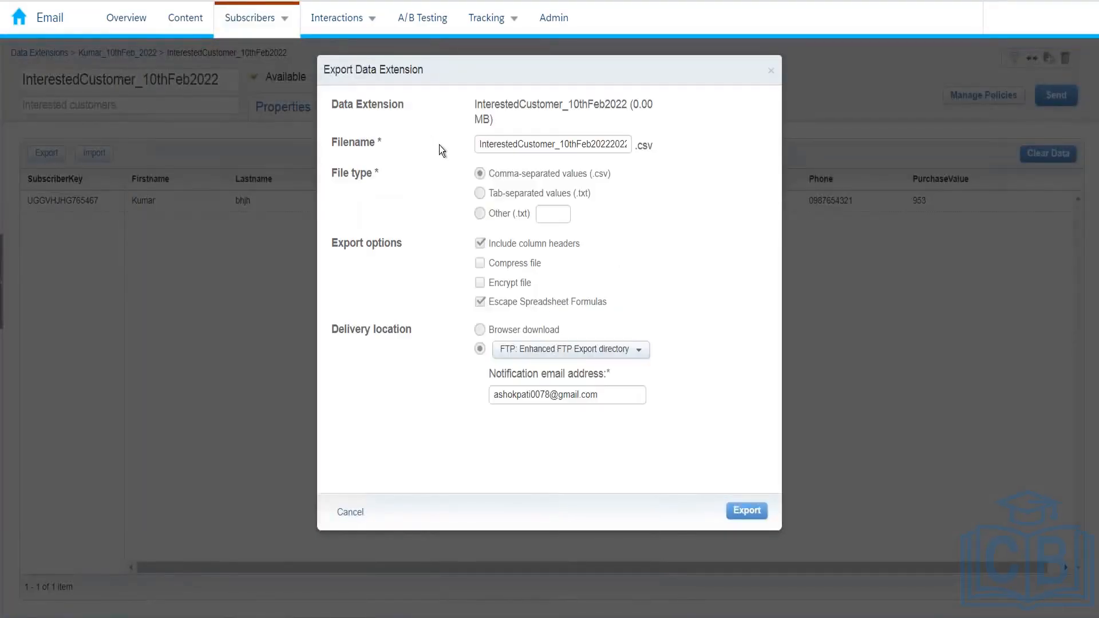
pyautogui.moveTo(635, 106); pyautogui.dragTo(564, 131)
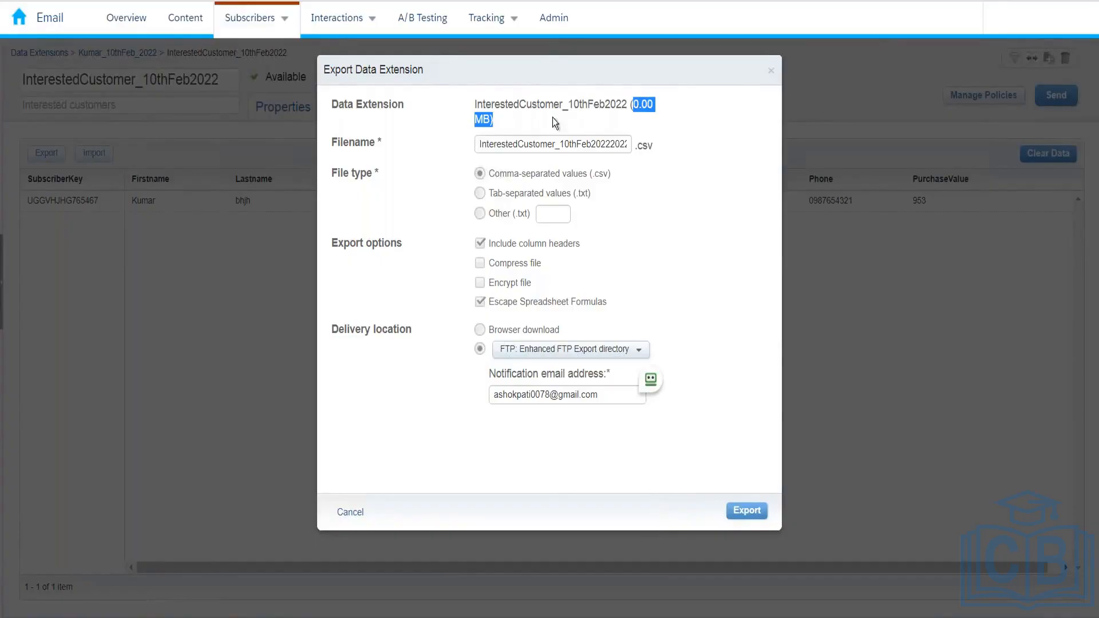
pyautogui.click(507, 331)
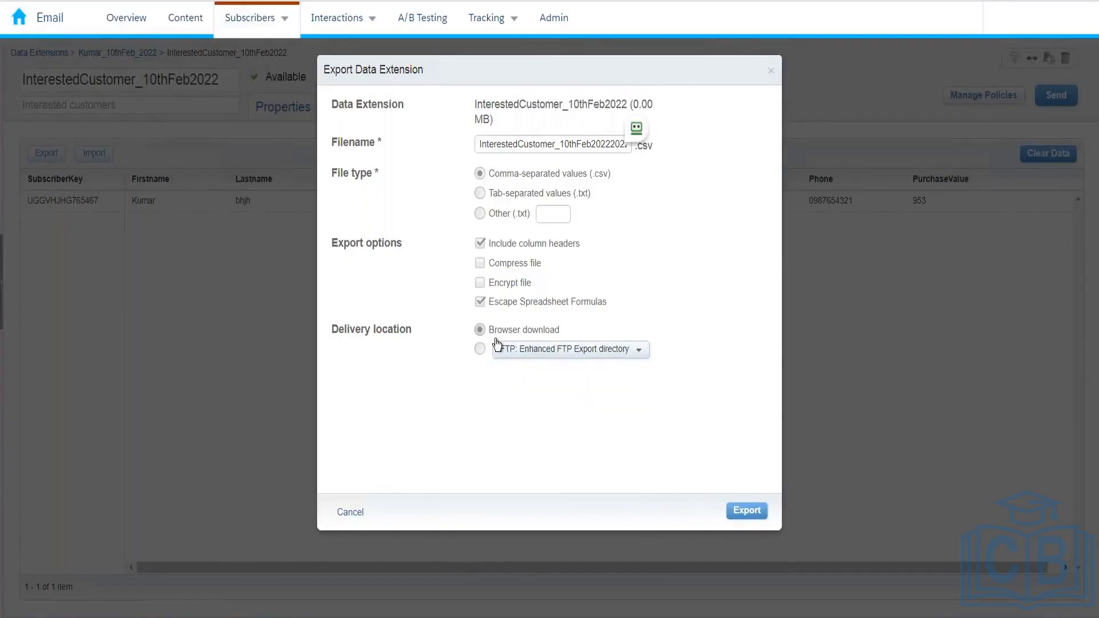
pyautogui.click(479, 350)
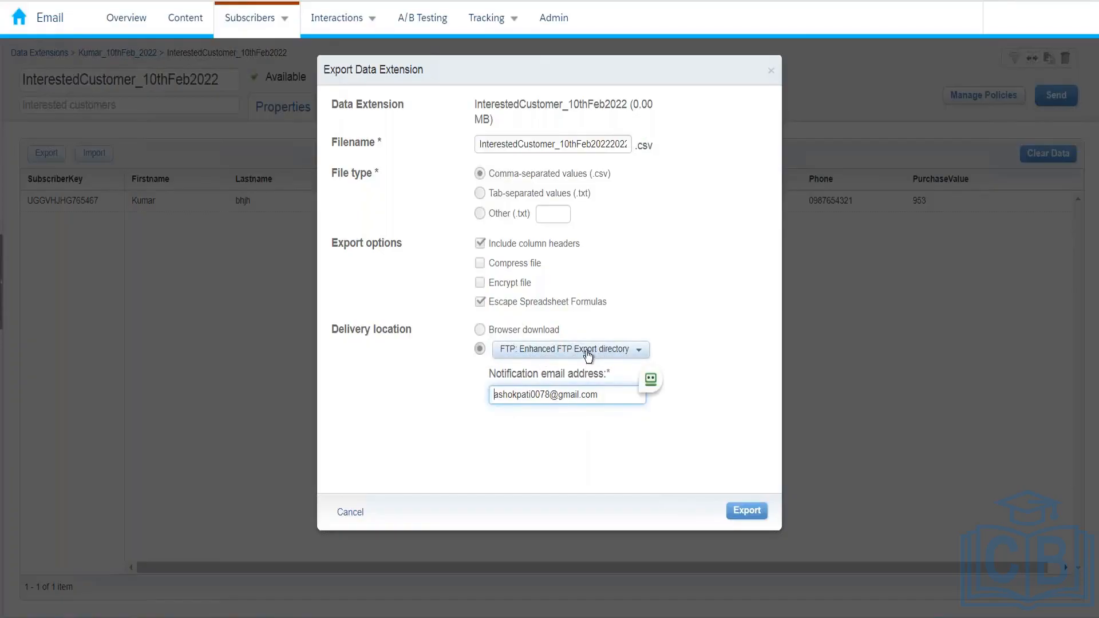
pyautogui.click(543, 335)
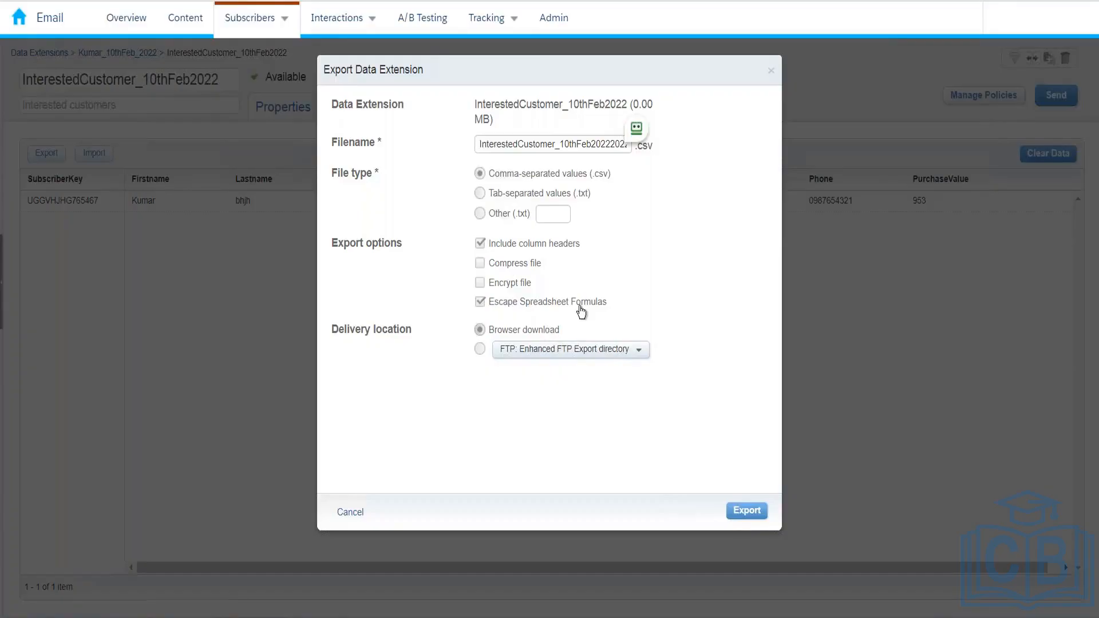
pyautogui.click(744, 511)
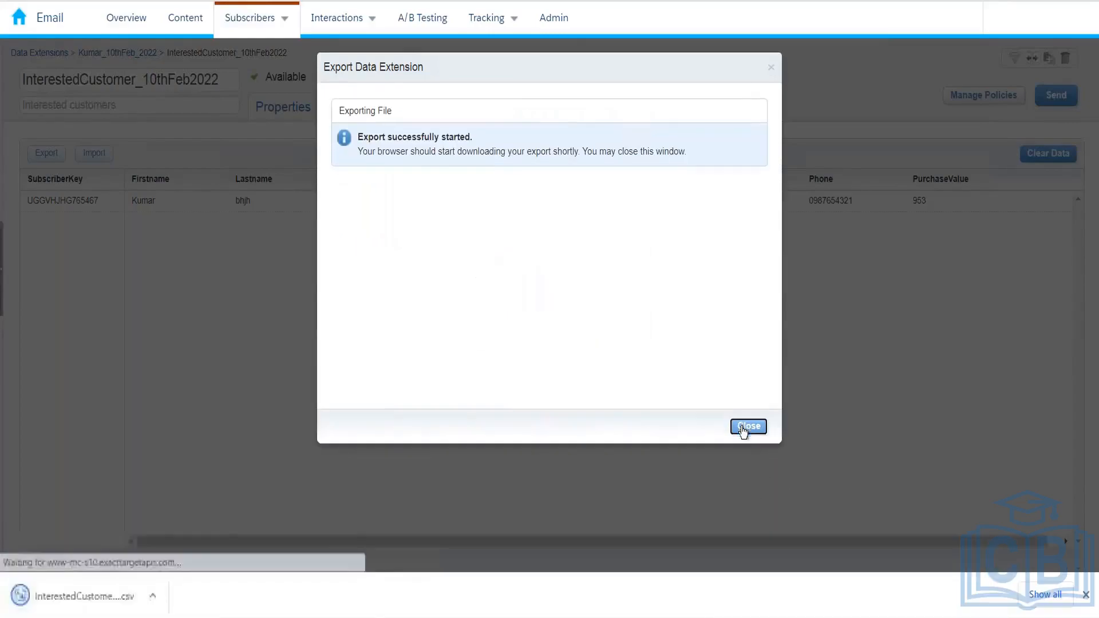
pyautogui.click(745, 432)
pyautogui.click(103, 607)
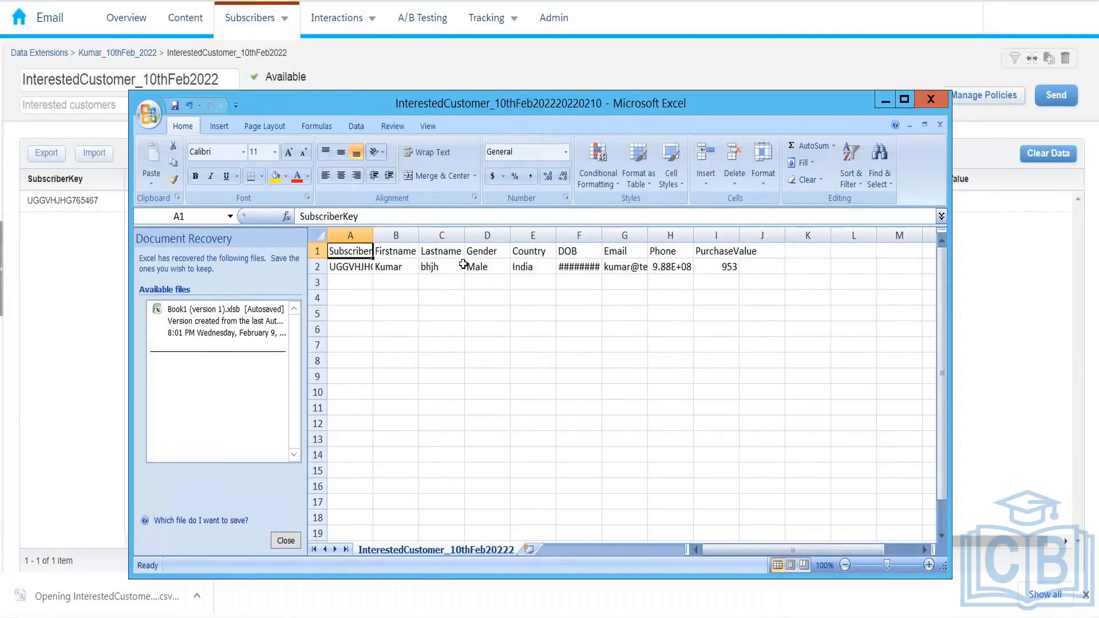
# Enter new subscriber keys in cells A2 through A5
pyautogui.click(353, 269)
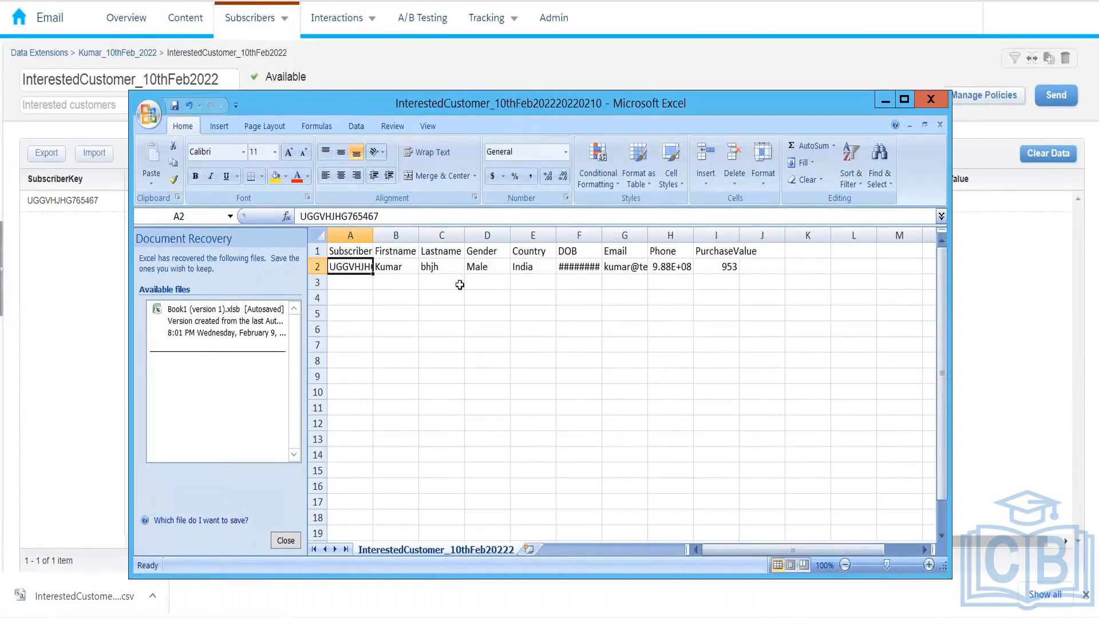
pyautogui.write('HVGHV')
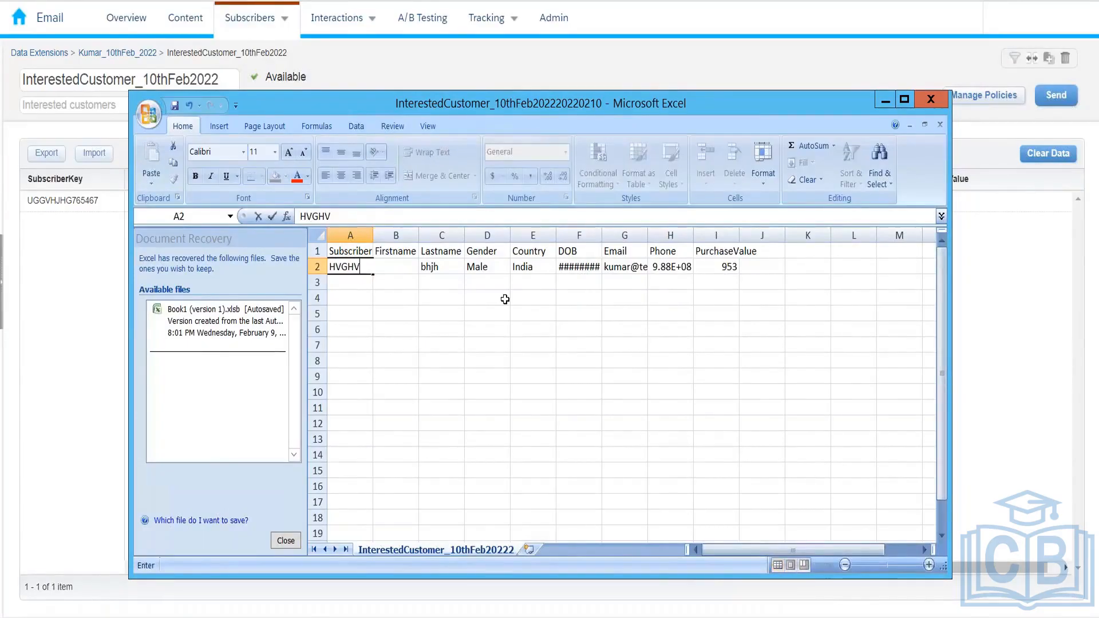
pyautogui.press('Return')
pyautogui.write('IUGFGVBHUYTFG')
pyautogui.press('Return')
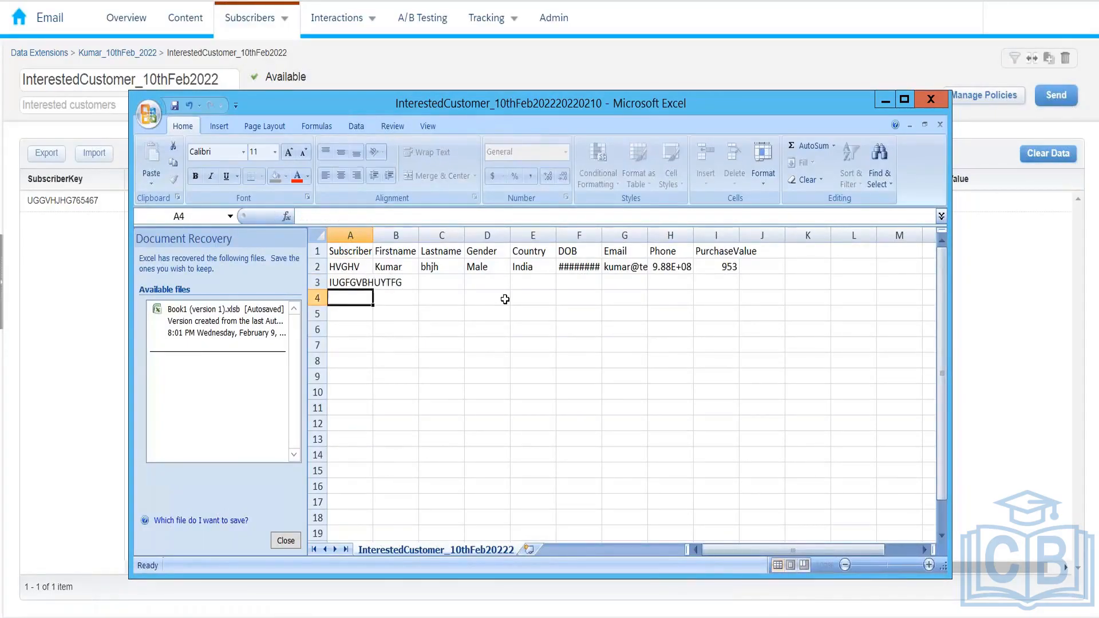
pyautogui.write('IUGYFCVHG')
pyautogui.press('Return')
pyautogui.write('HGV BJ')
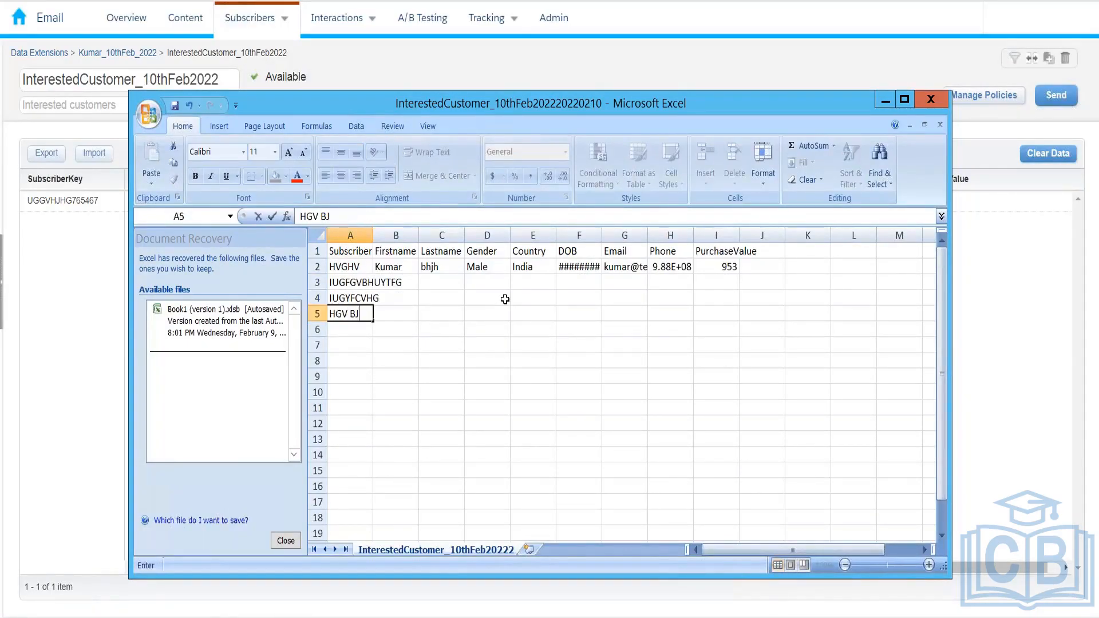
pyautogui.press('BackSpace')
pyautogui.press('BackSpace')
pyautogui.press('BackSpace')
pyautogui.write('JHGV')
pyautogui.press('Return')
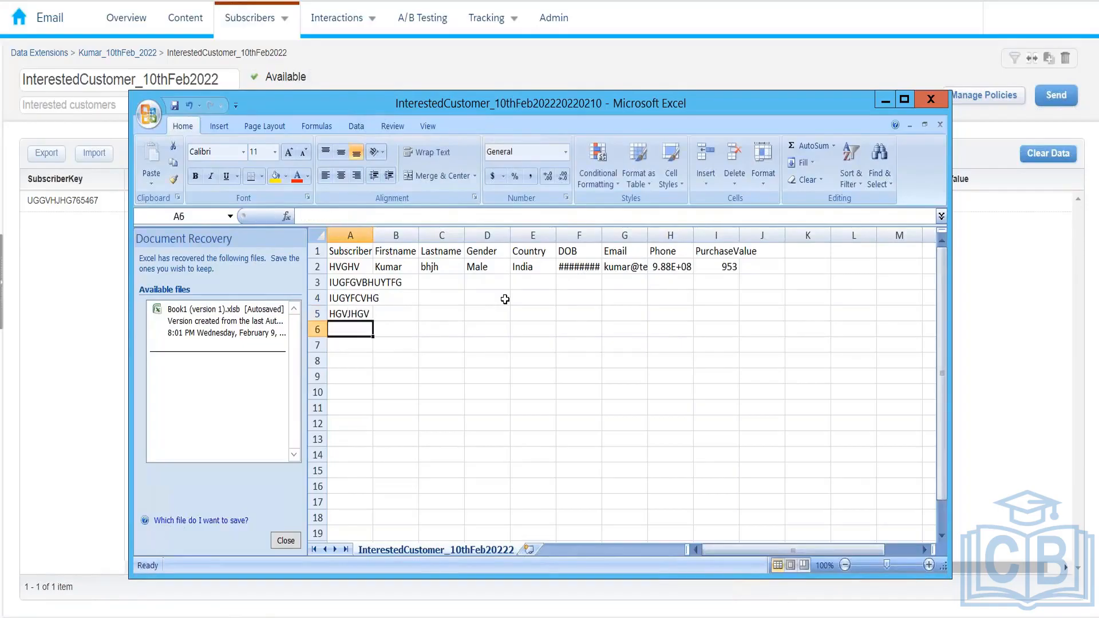
# Fill down row 2's name, gender, DOB, email, phone and purchase values into rows 3–5
pyautogui.press('Up')
pyautogui.press('Right')
pyautogui.hotkey('shift', 'Up')
pyautogui.hotkey('shift', 'Up')
pyautogui.hotkey('shift', 'Up')
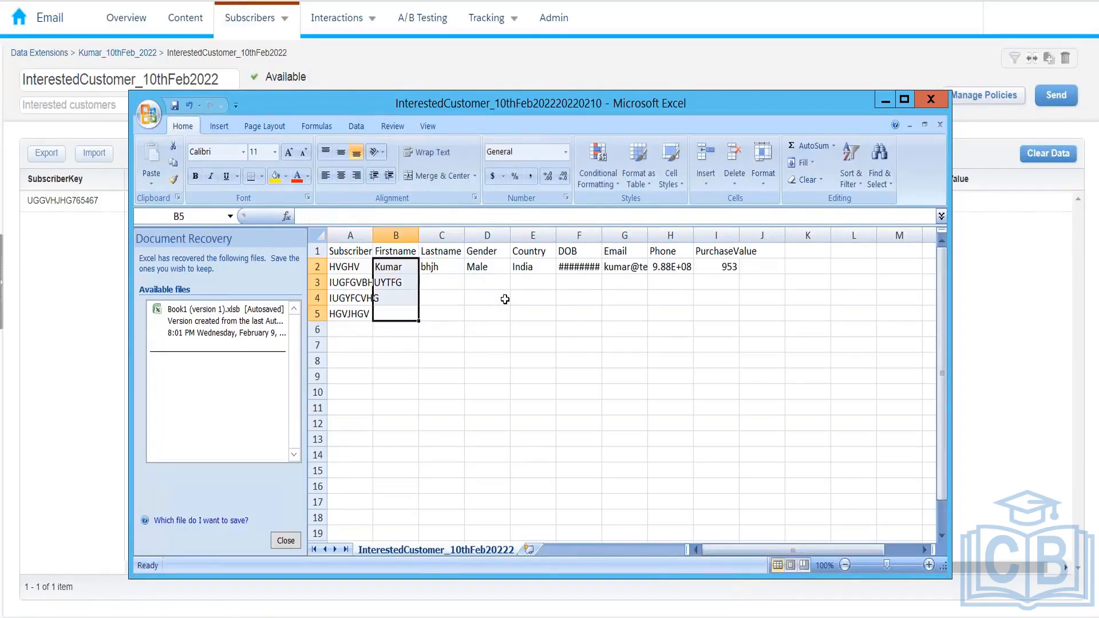
pyautogui.hotkey('ctrl', 'd')
pyautogui.press('Right')
pyautogui.hotkey('shift', 'Up')
pyautogui.hotkey('shift', 'Up')
pyautogui.hotkey('shift', 'Up')
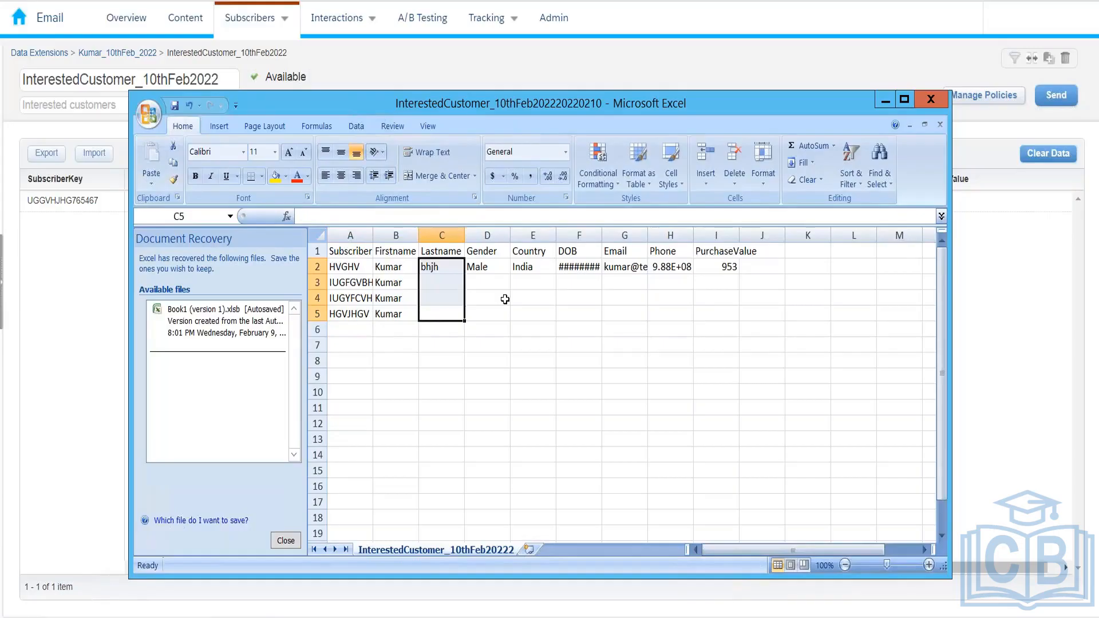
pyautogui.hotkey('ctrl', 'd')
pyautogui.press('Right')
pyautogui.hotkey('shift', 'Up')
pyautogui.hotkey('shift', 'Up')
pyautogui.hotkey('shift', 'Up')
pyautogui.hotkey('ctrl', 'd')
pyautogui.press('Right')
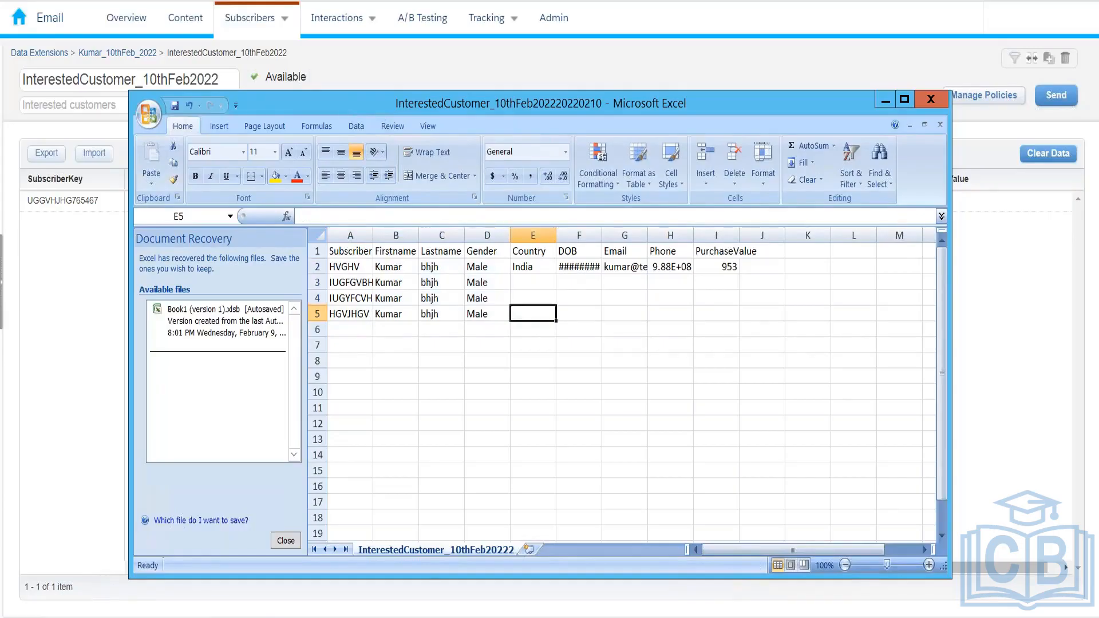
pyautogui.hotkey('shift', 'Up')
pyautogui.hotkey('shift', 'Up')
pyautogui.hotkey('shift', 'Up')
pyautogui.press('Right')
pyautogui.hotkey('shift', 'Up')
pyautogui.hotkey('shift', 'Up')
pyautogui.hotkey('shift', 'Up')
pyautogui.hotkey('ctrl', 'd')
pyautogui.press('Right')
pyautogui.hotkey('shift', 'Up')
pyautogui.hotkey('shift', 'Up')
pyautogui.hotkey('shift', 'Up')
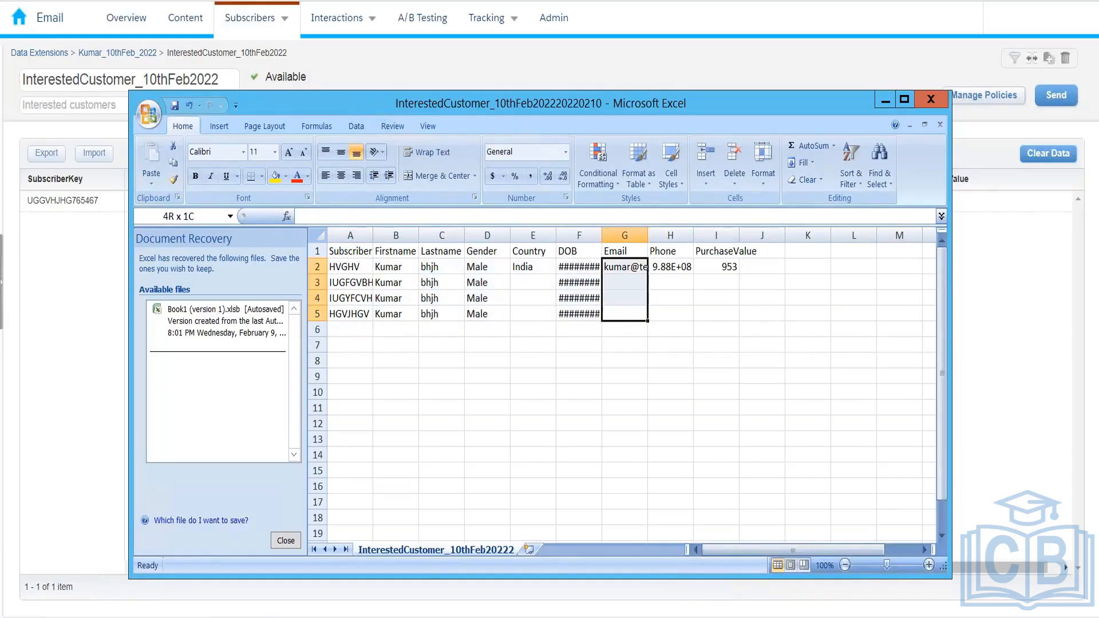
pyautogui.hotkey('ctrl', 'd')
pyautogui.press('Right')
pyautogui.hotkey('shift', 'Up')
pyautogui.hotkey('shift', 'Up')
pyautogui.hotkey('shift', 'Up')
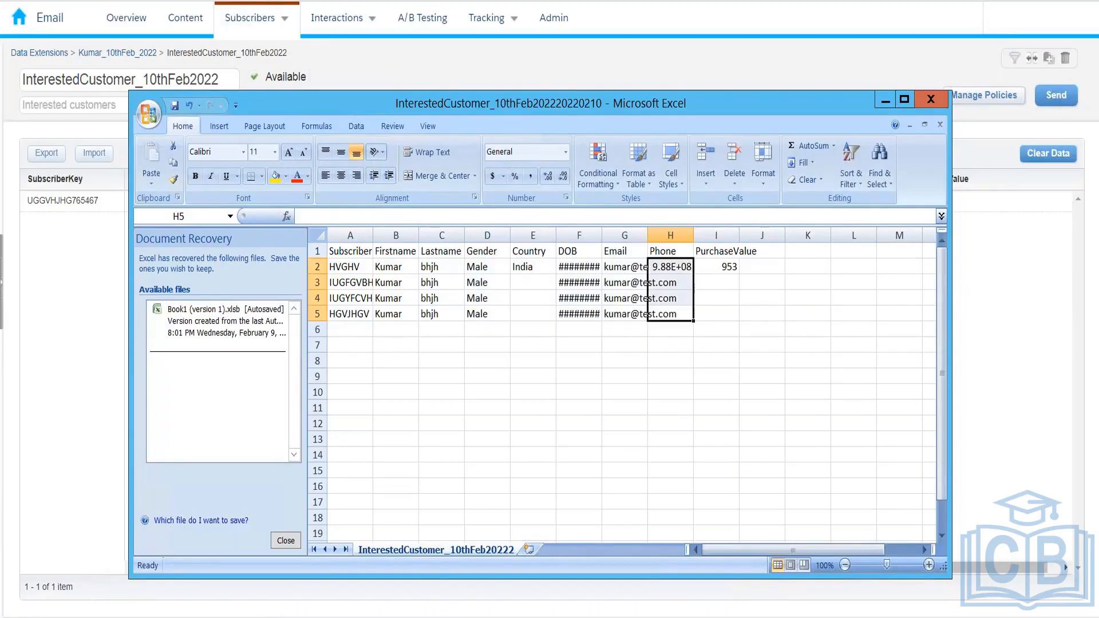
pyautogui.press('Right')
pyautogui.hotkey('shift', 'Up')
pyautogui.hotkey('shift', 'Up')
pyautogui.hotkey('shift', 'Up')
pyautogui.press('Left')
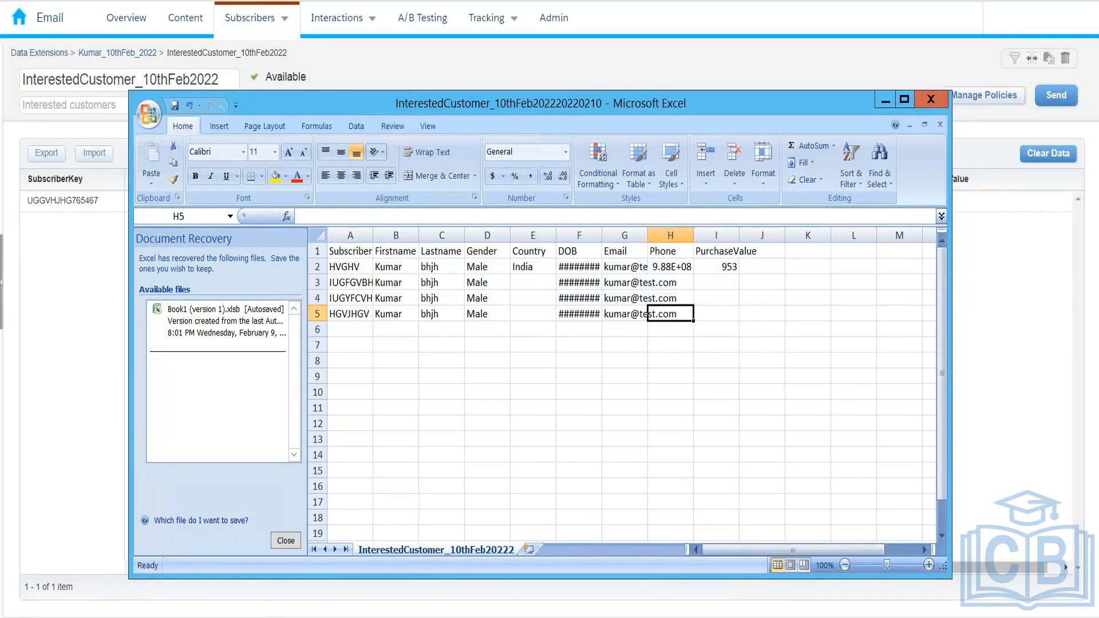
pyautogui.hotkey('ctrl', 'shift', 'Right')
pyautogui.press('Left')
pyautogui.press('Right')
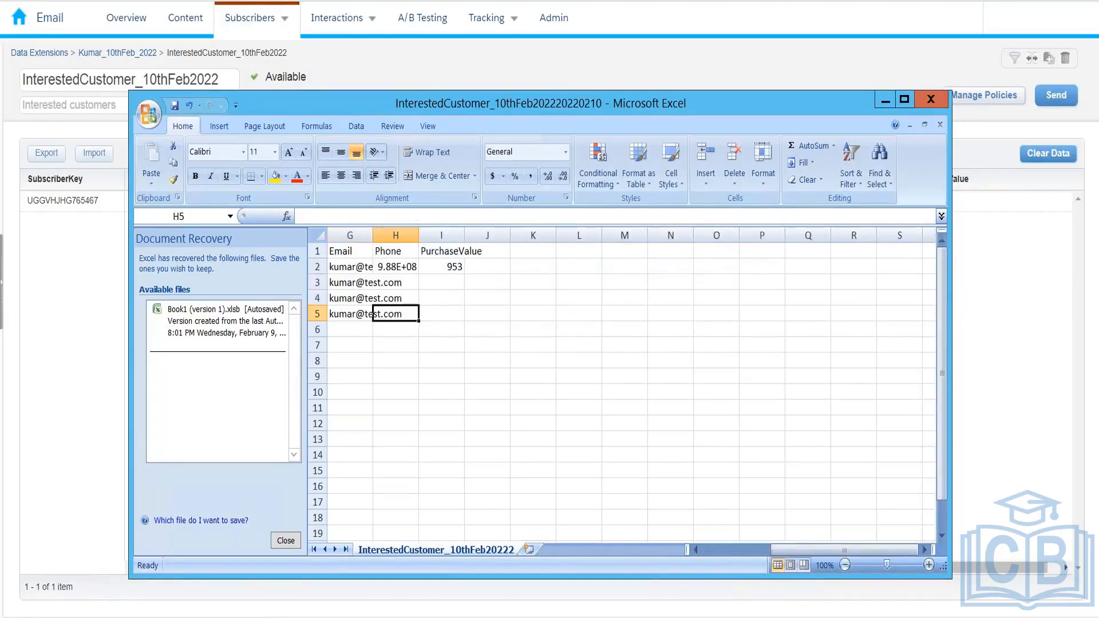
pyautogui.hotkey('shift', 'Right')
pyautogui.hotkey('shift', 'Up')
pyautogui.hotkey('shift', 'Up')
pyautogui.hotkey('shift', 'Up')
pyautogui.hotkey('ctrl', 'd')
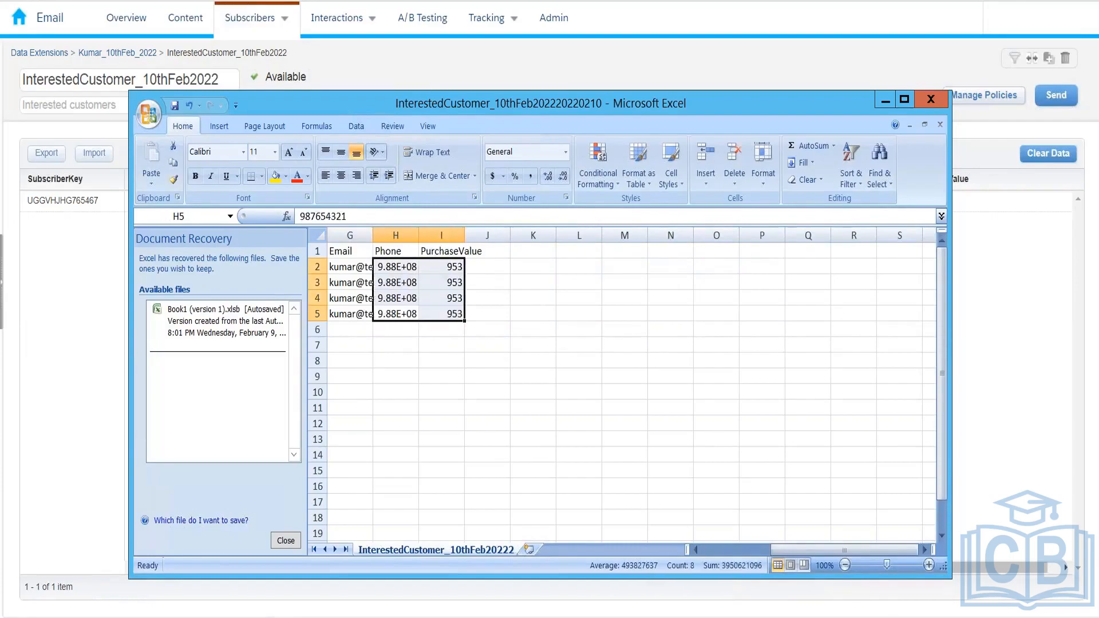
pyautogui.press('Left')
pyautogui.press('Left')
pyautogui.press('Left')
pyautogui.press('Left')
pyautogui.press('Left')
pyautogui.press('Left')
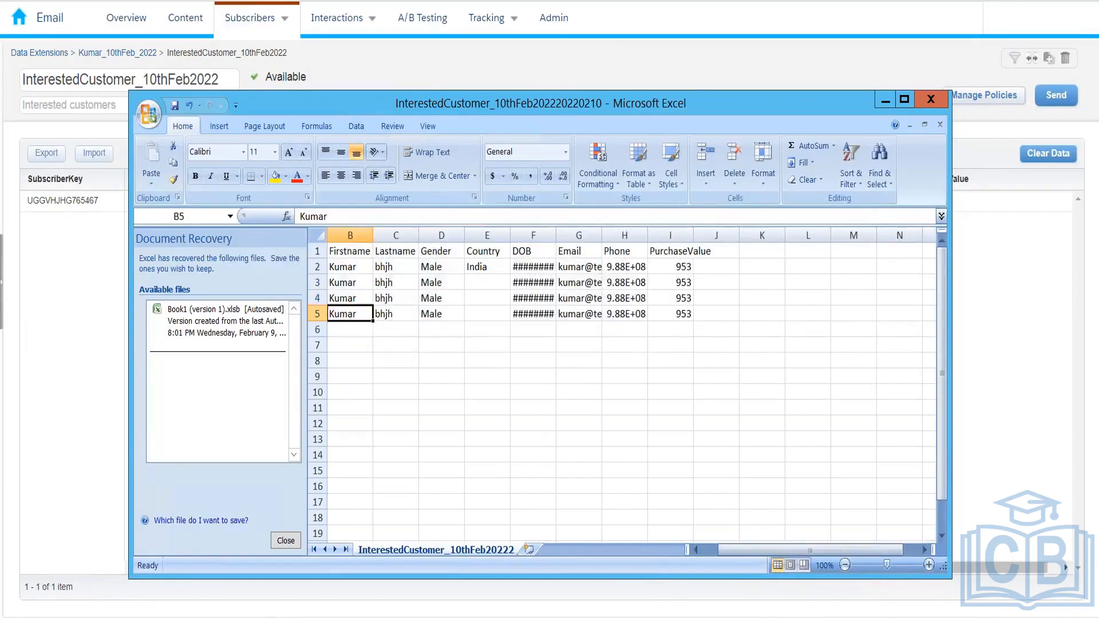
pyautogui.press('Left')
# Enter France, Germany and Spain as the missing countries and save, keeping CSV format
pyautogui.press('Right')
pyautogui.press('Up')
pyautogui.press('Right')
pyautogui.press('Right')
pyautogui.press('Right')
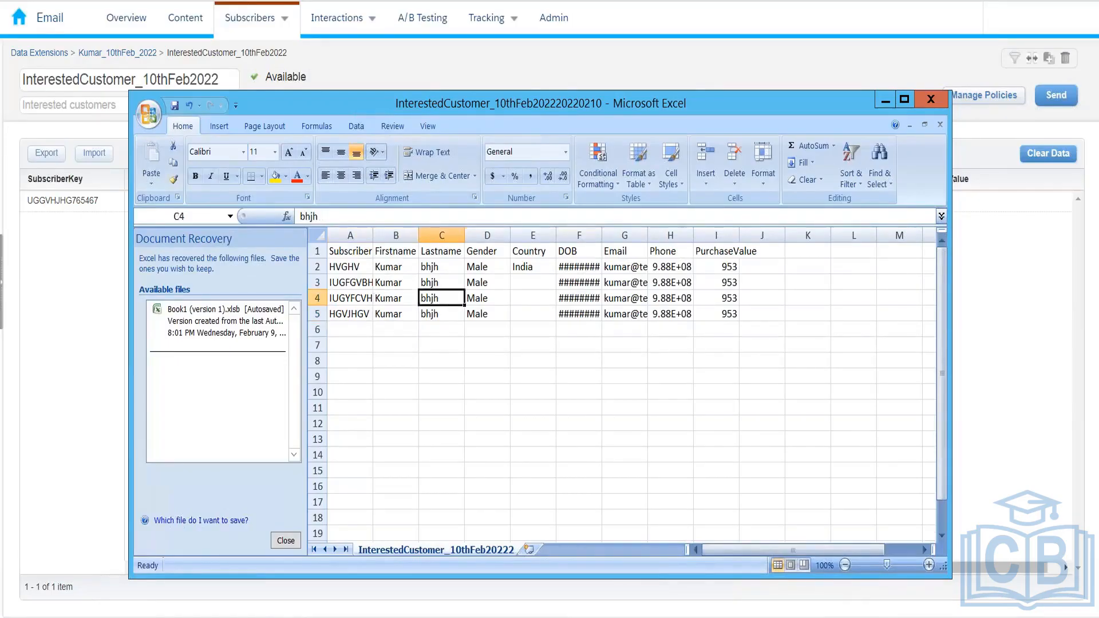
pyautogui.press('Up')
pyautogui.write('France')
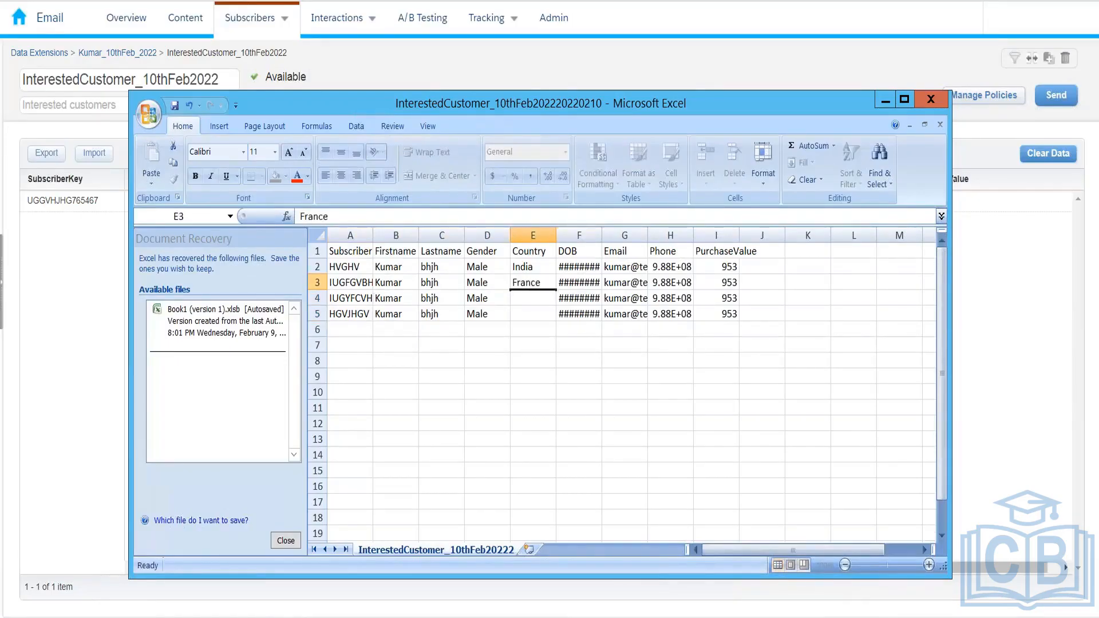
pyautogui.press('Return')
pyautogui.write('Germany')
pyautogui.press('Return')
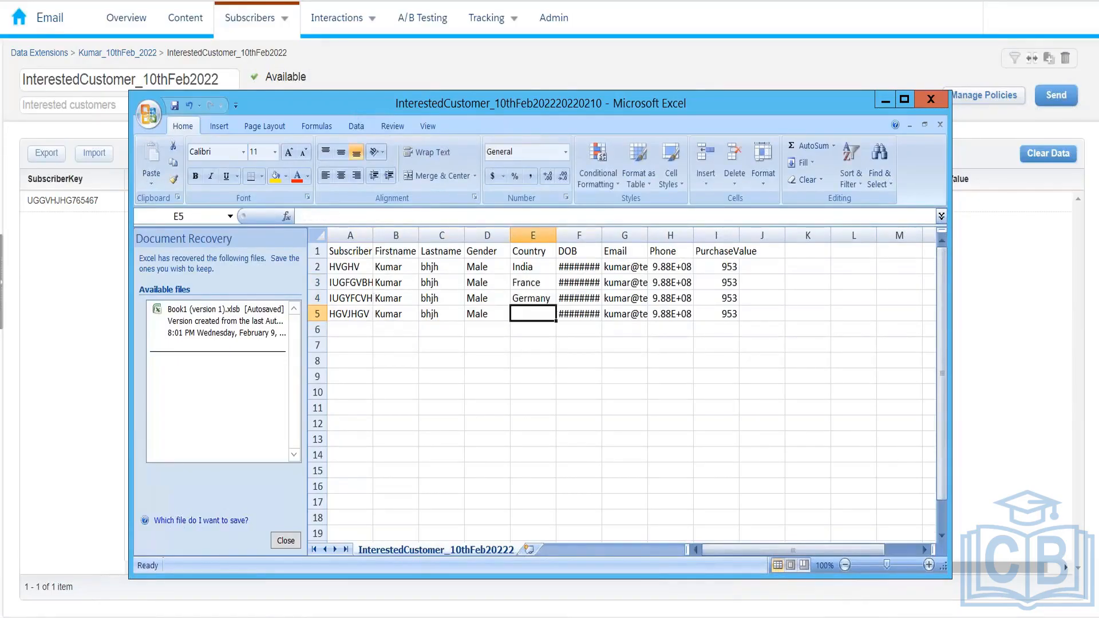
pyautogui.write('Spain')
pyautogui.press('Return')
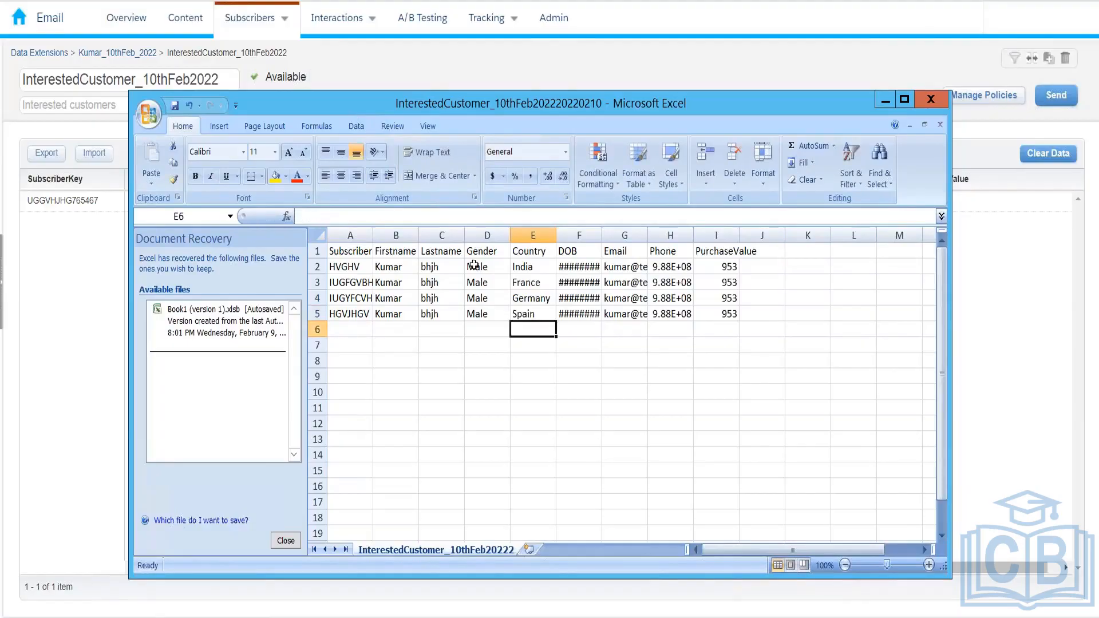
pyautogui.click(175, 105)
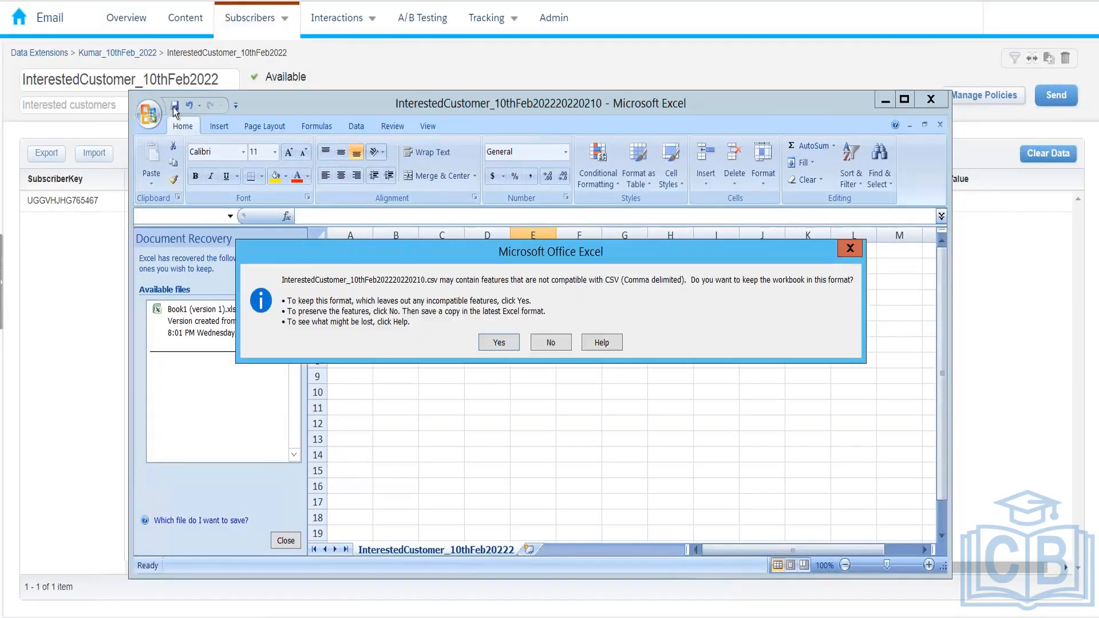
pyautogui.click(507, 343)
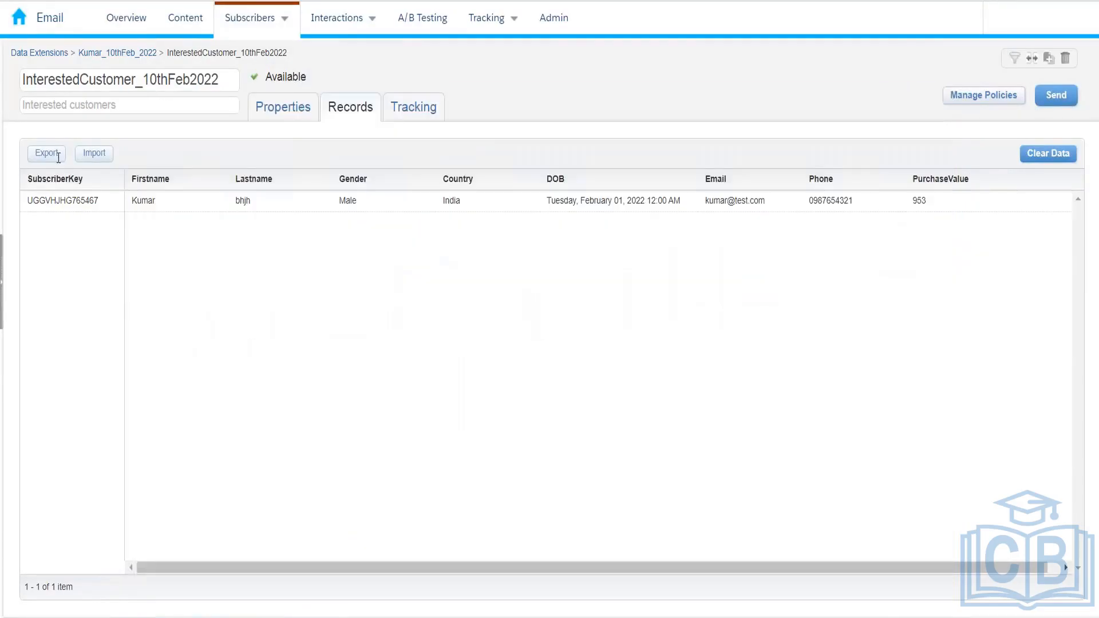
# Start a data extension import using 1-26-2022-Kumar_25thJan_2022_Ecommerce_Customer from the Downloads folder
pyautogui.click(92, 154)
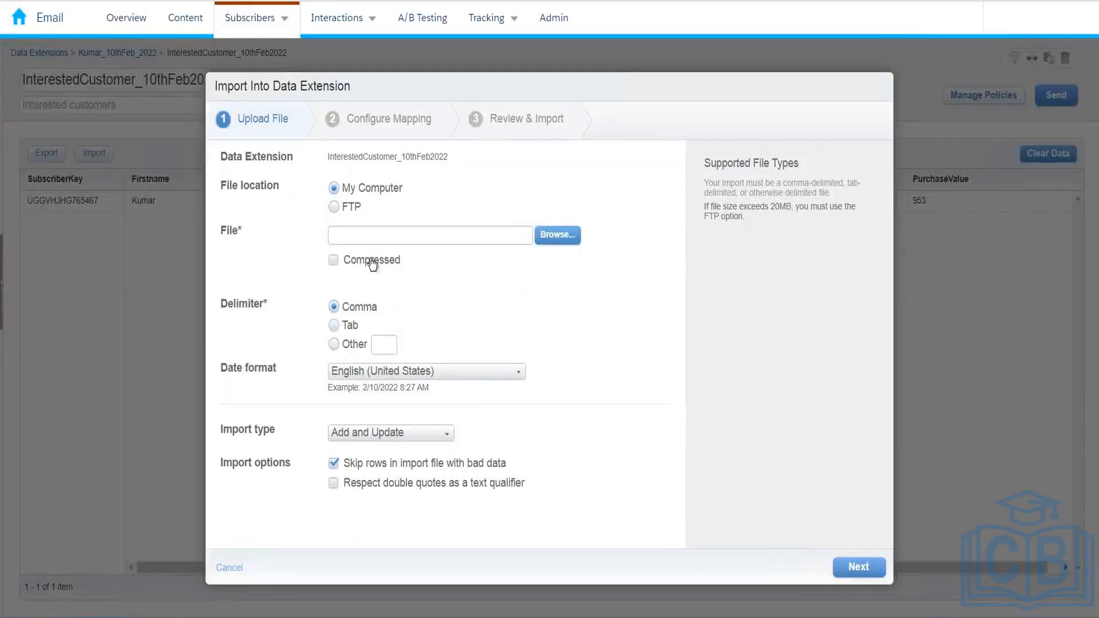
pyautogui.click(550, 236)
pyautogui.click(67, 175)
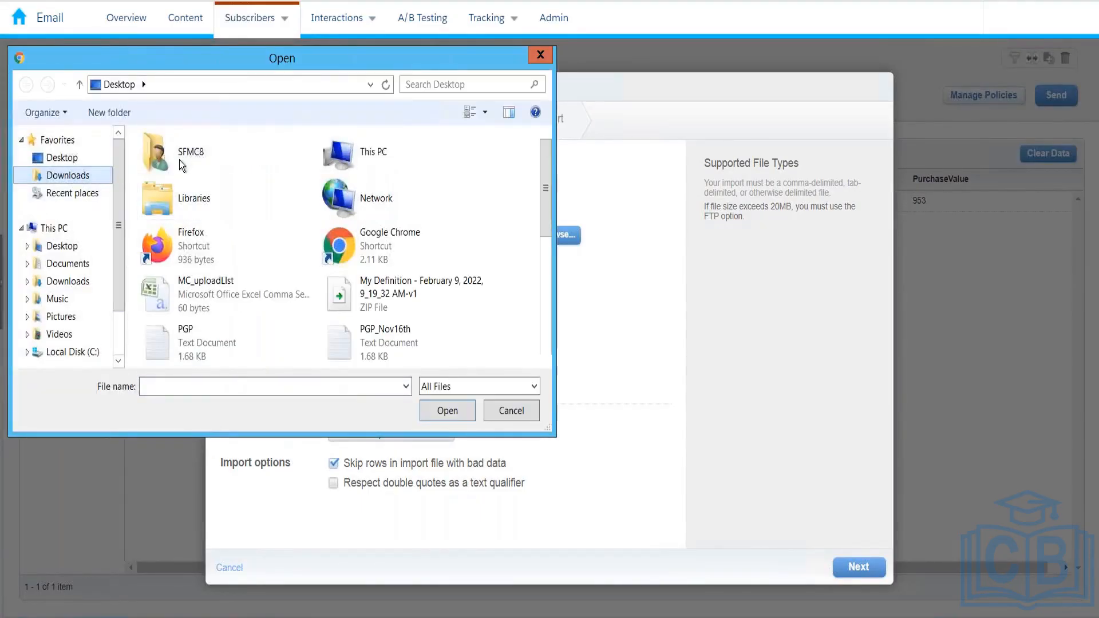
pyautogui.click(180, 167)
pyautogui.click(458, 412)
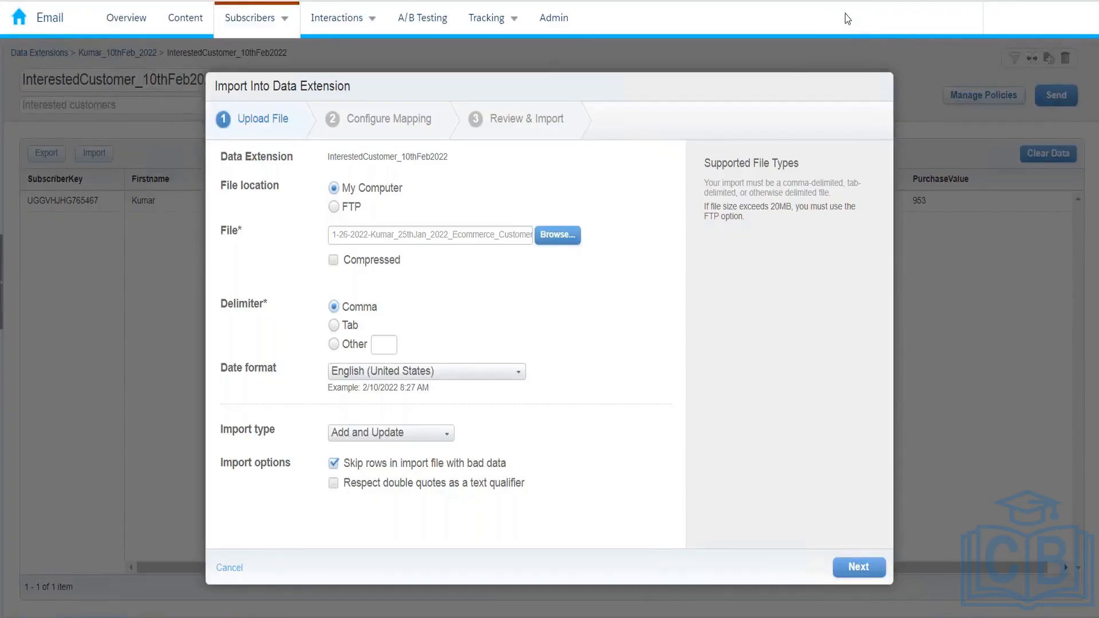
pyautogui.click(363, 435)
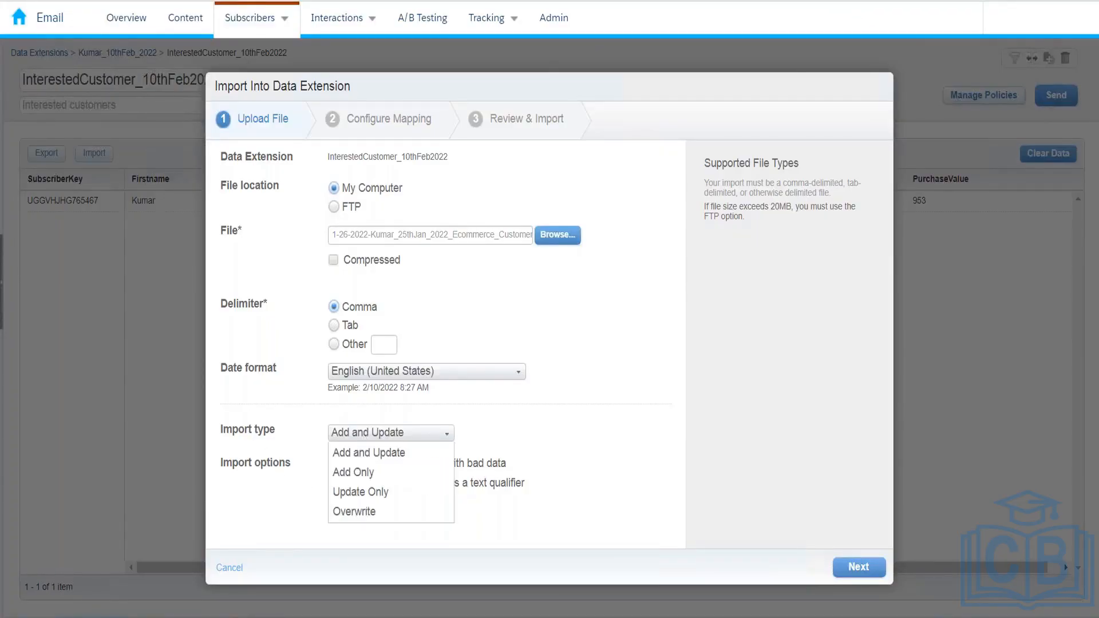
pyautogui.click(383, 519)
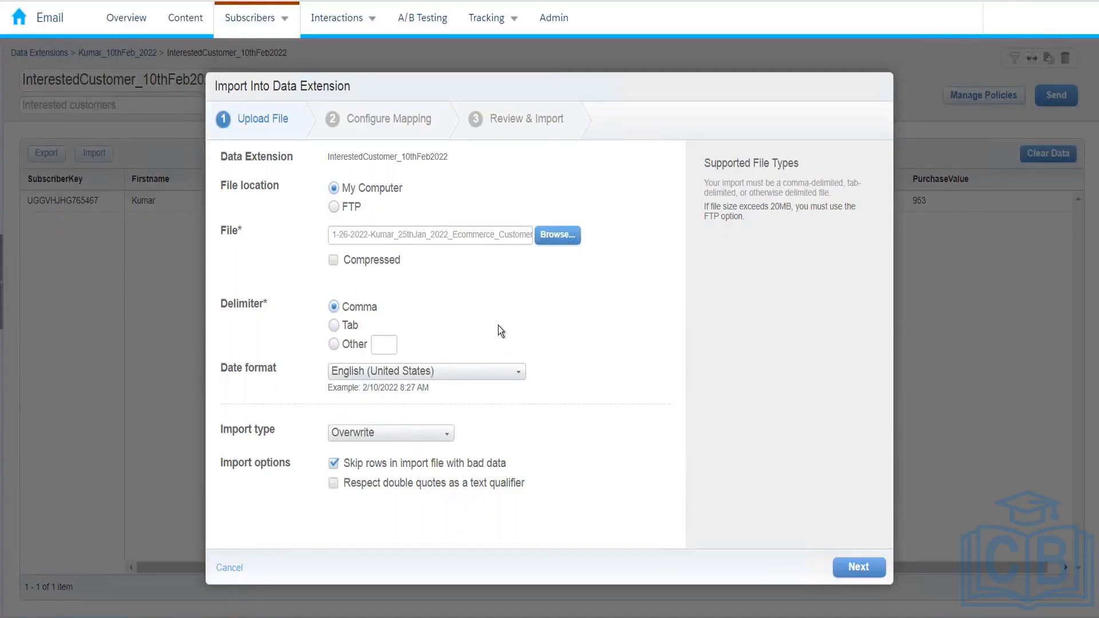
pyautogui.click(436, 436)
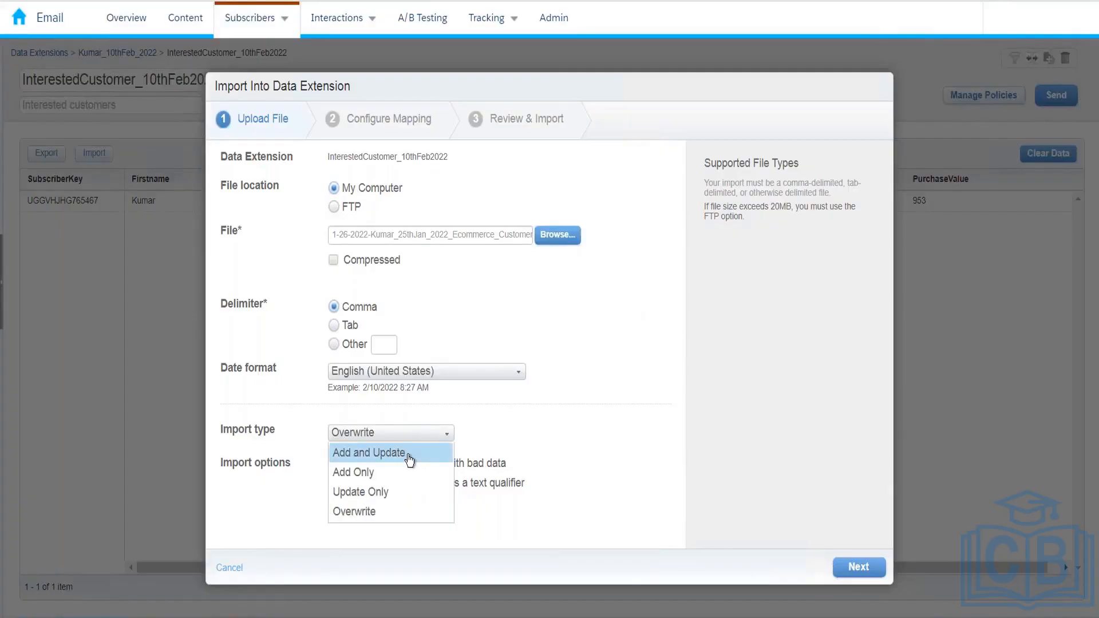
pyautogui.click(409, 458)
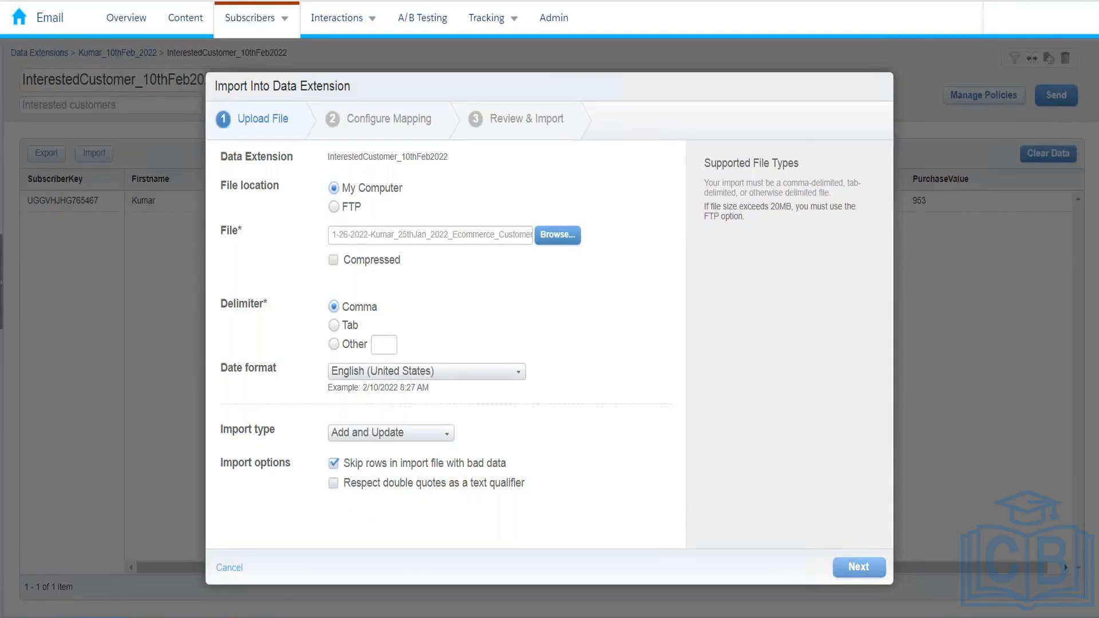
pyautogui.click(859, 566)
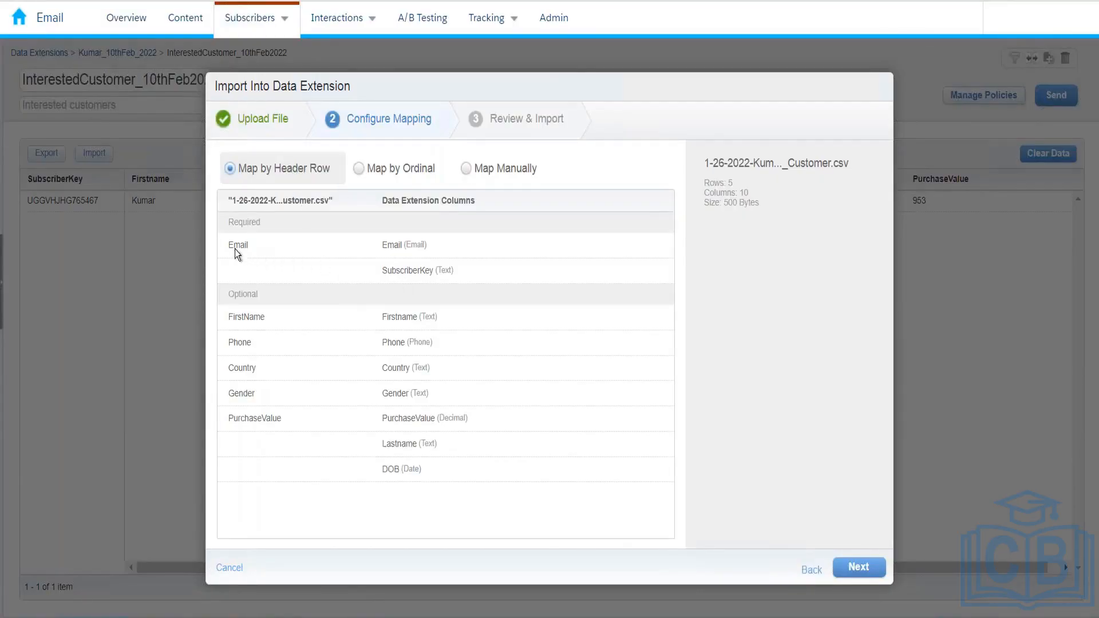
pyautogui.hotkey('alt', 'Tab')
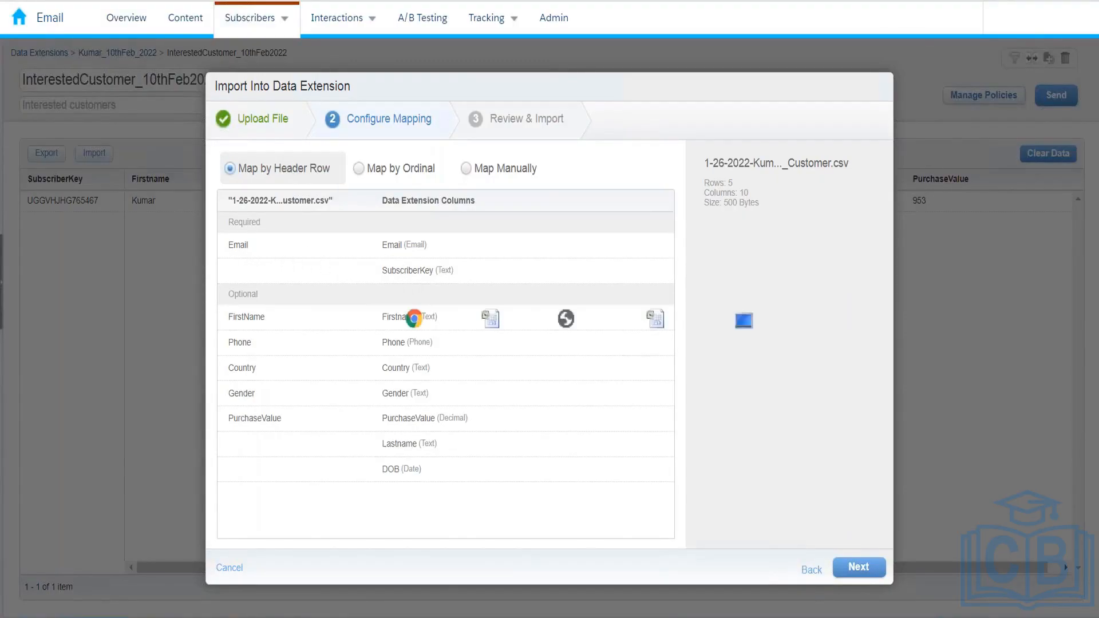
pyautogui.hotkey('alt', 'Tab')
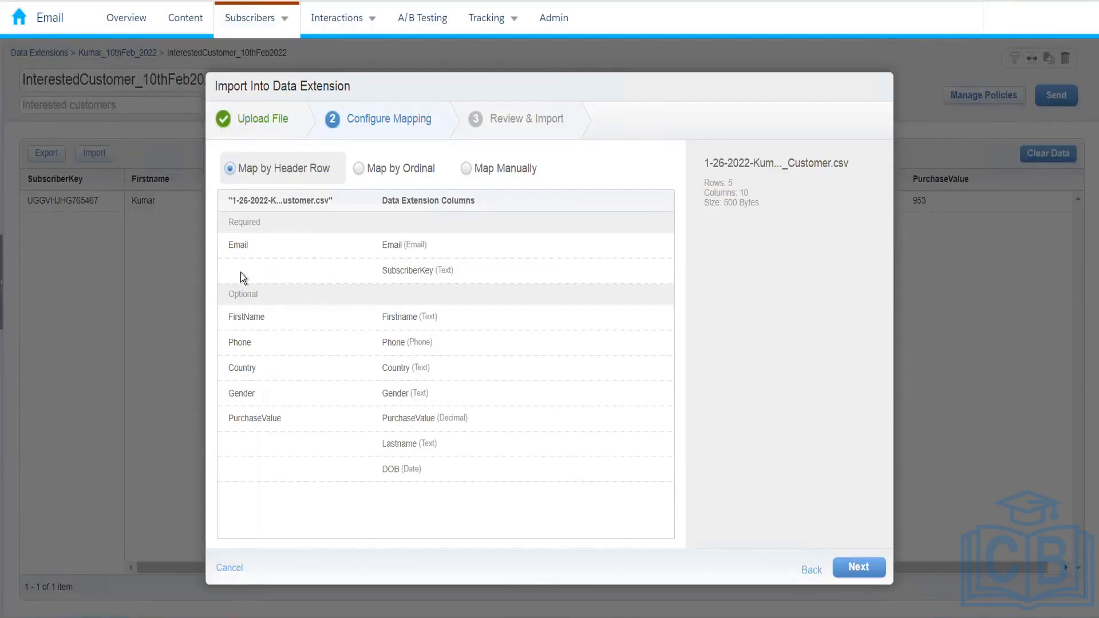
pyautogui.click(469, 170)
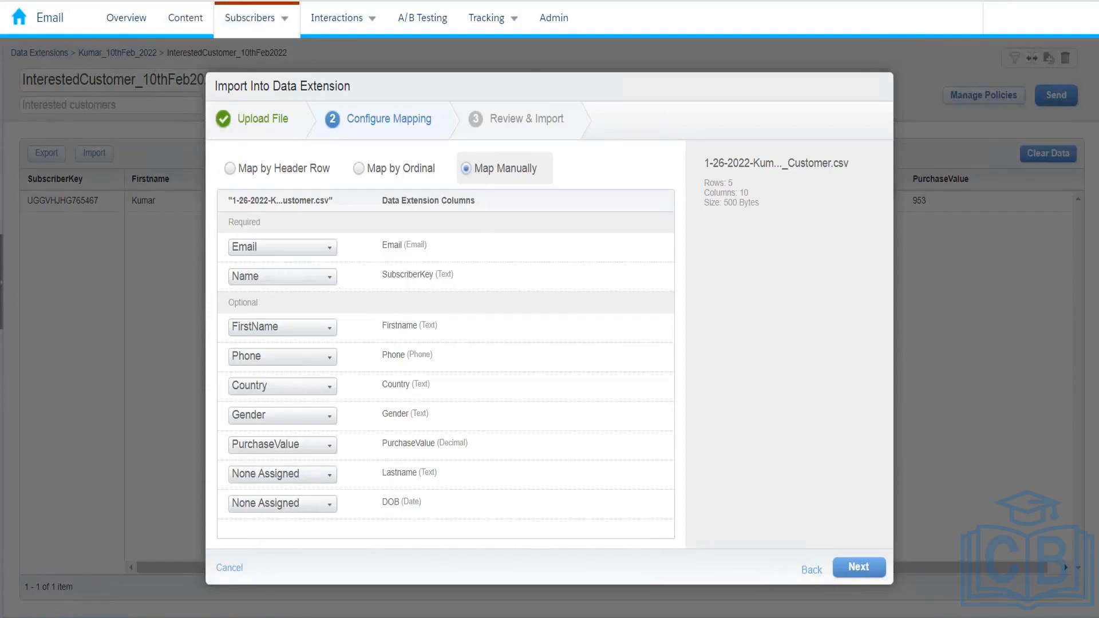
pyautogui.click(327, 277)
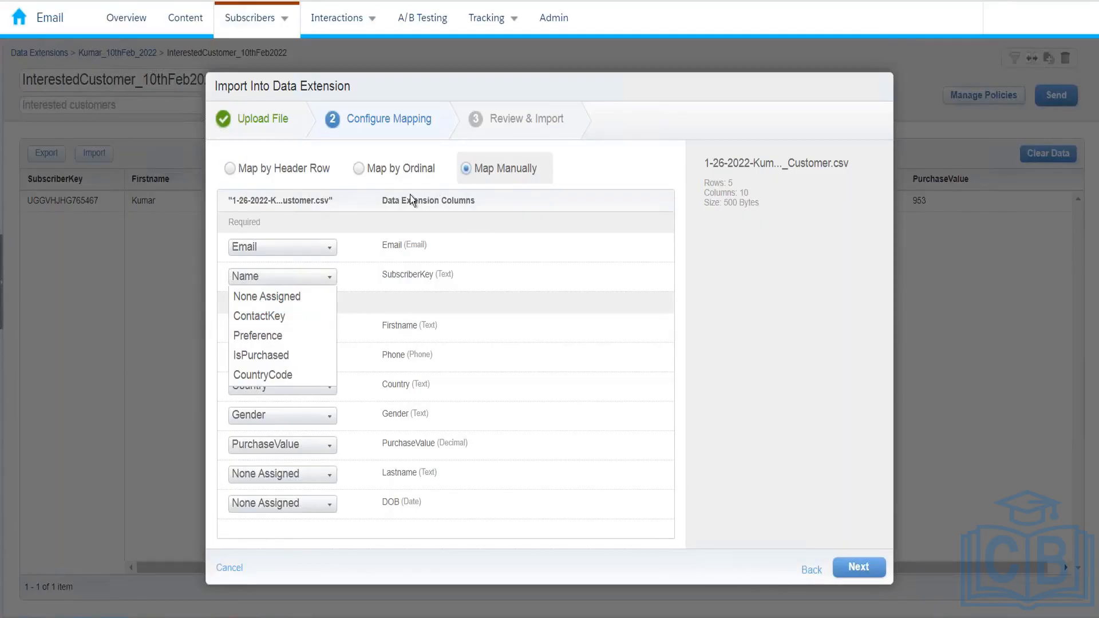
pyautogui.click(289, 172)
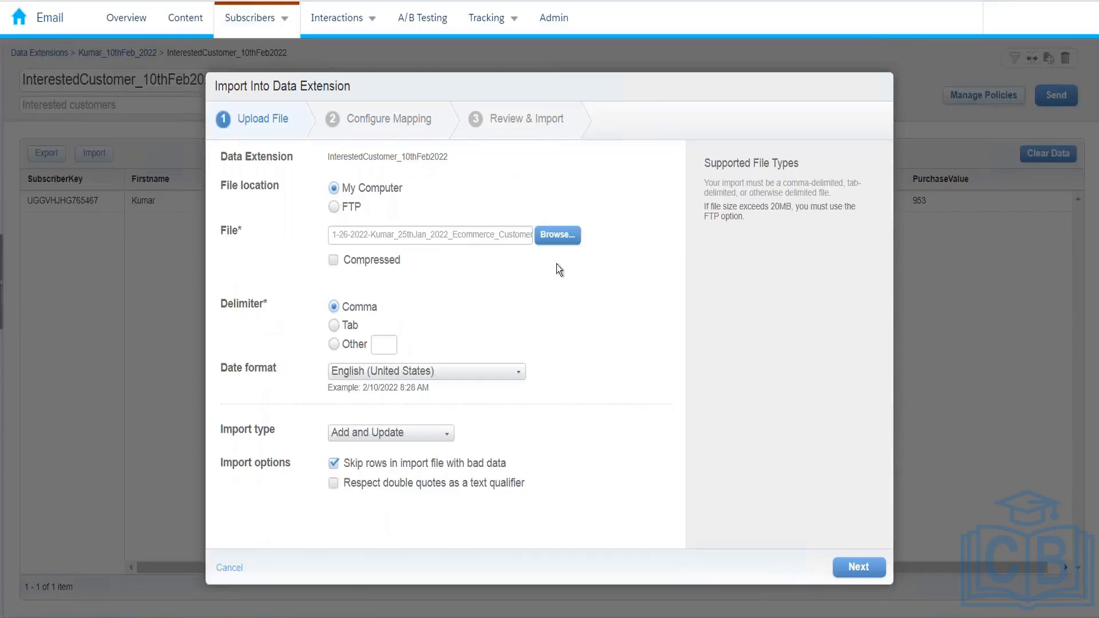
# Replace the upload file with InterestedCustomer_10thFeb202220220210.csv, found via the List view of Downloads
pyautogui.click(551, 239)
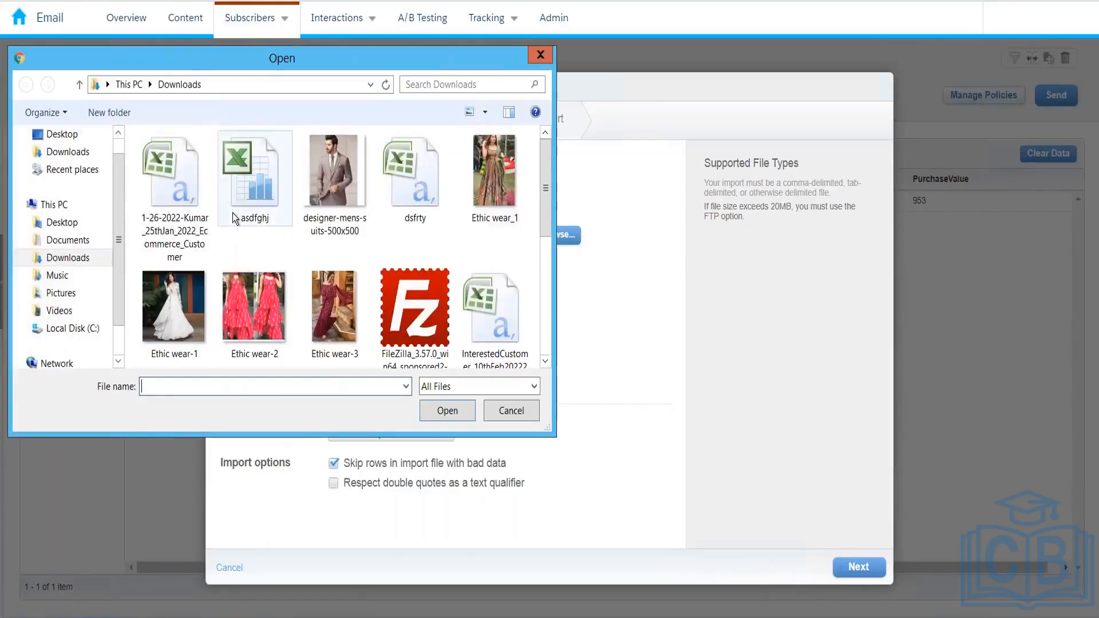
pyautogui.click(190, 196)
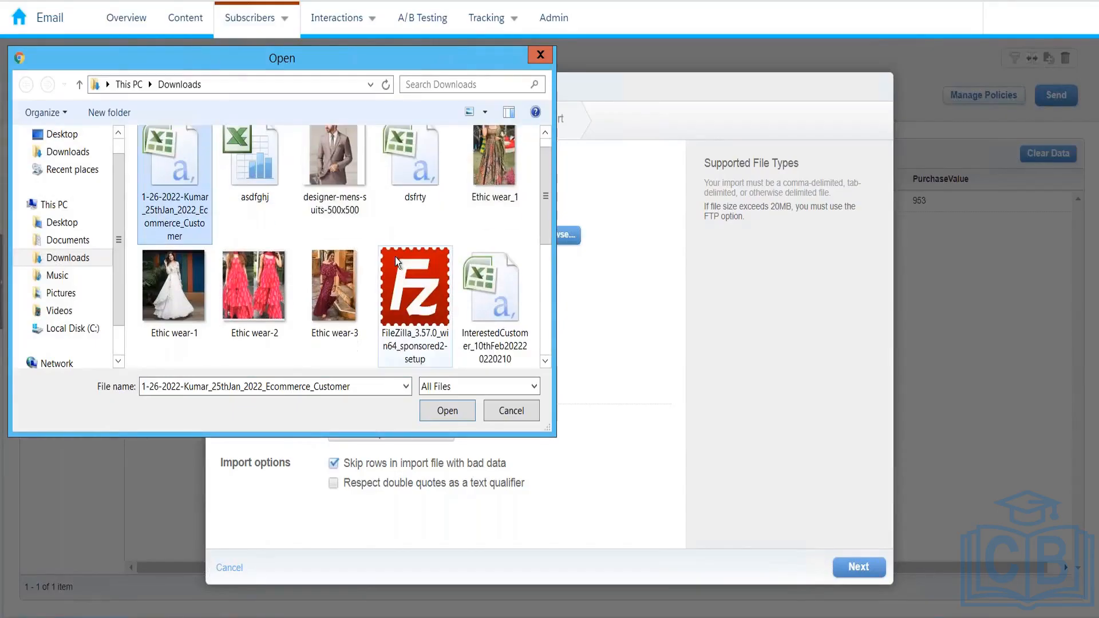
pyautogui.click(487, 111)
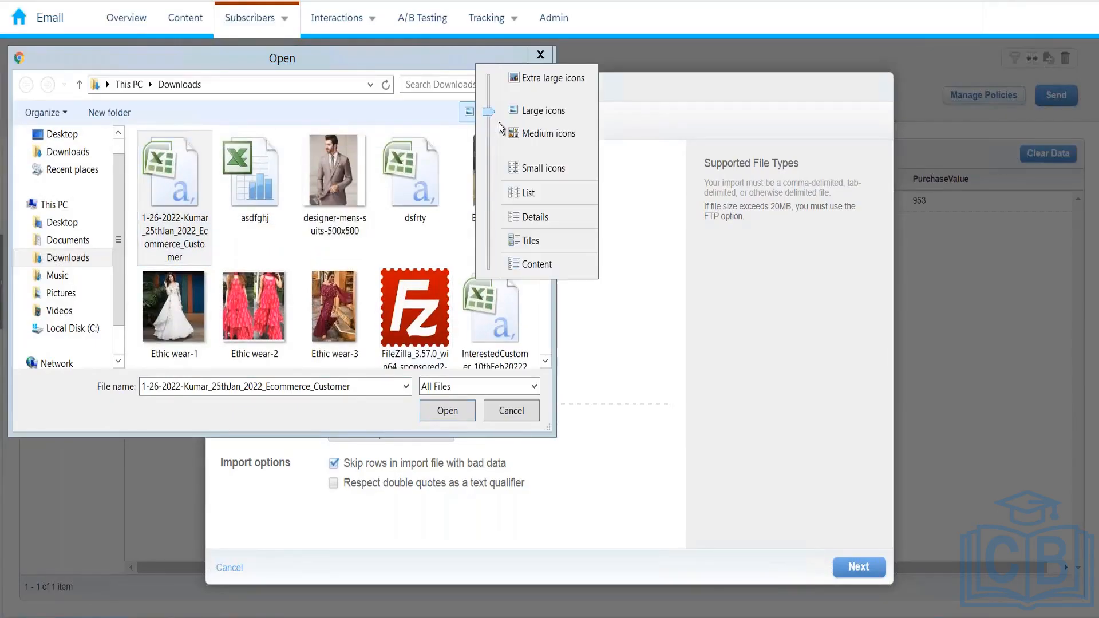
pyautogui.click(407, 116)
pyautogui.click(486, 115)
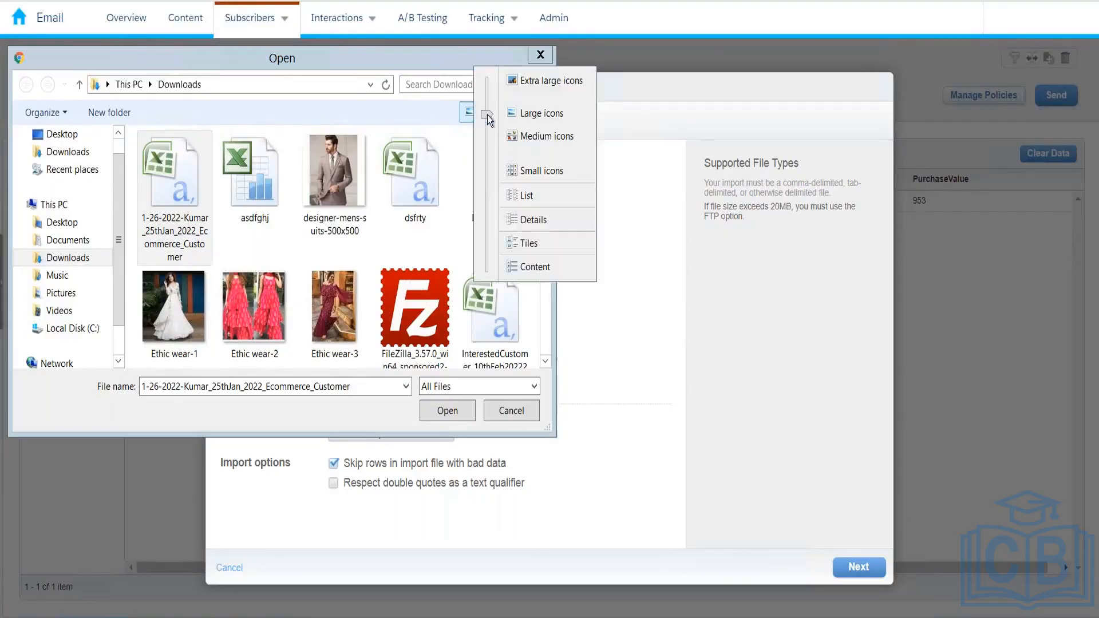
pyautogui.click(529, 201)
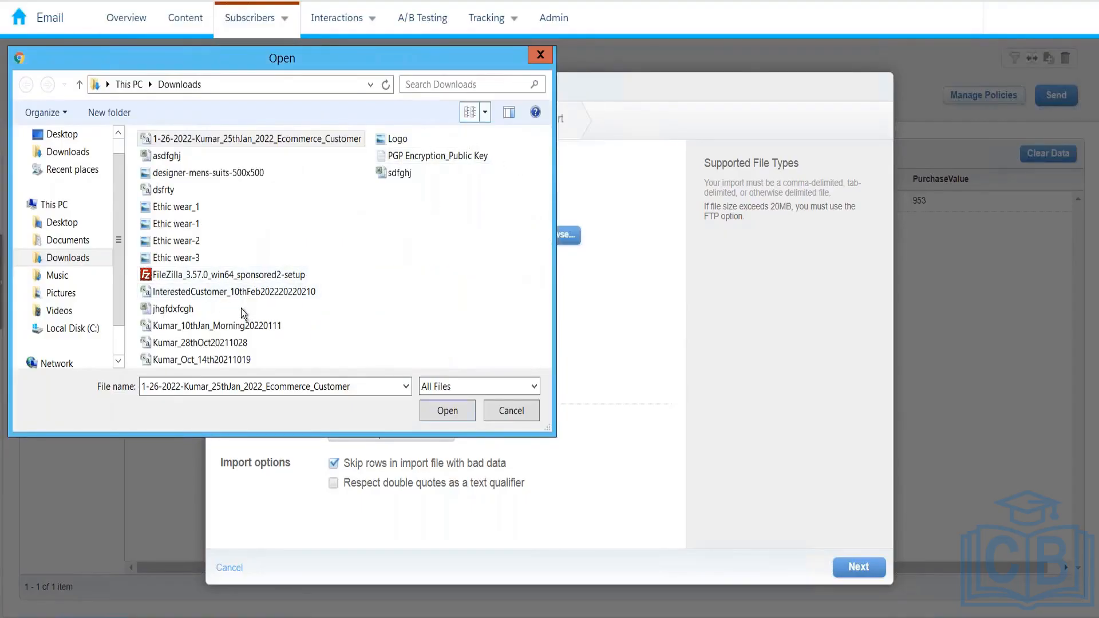
pyautogui.click(243, 293)
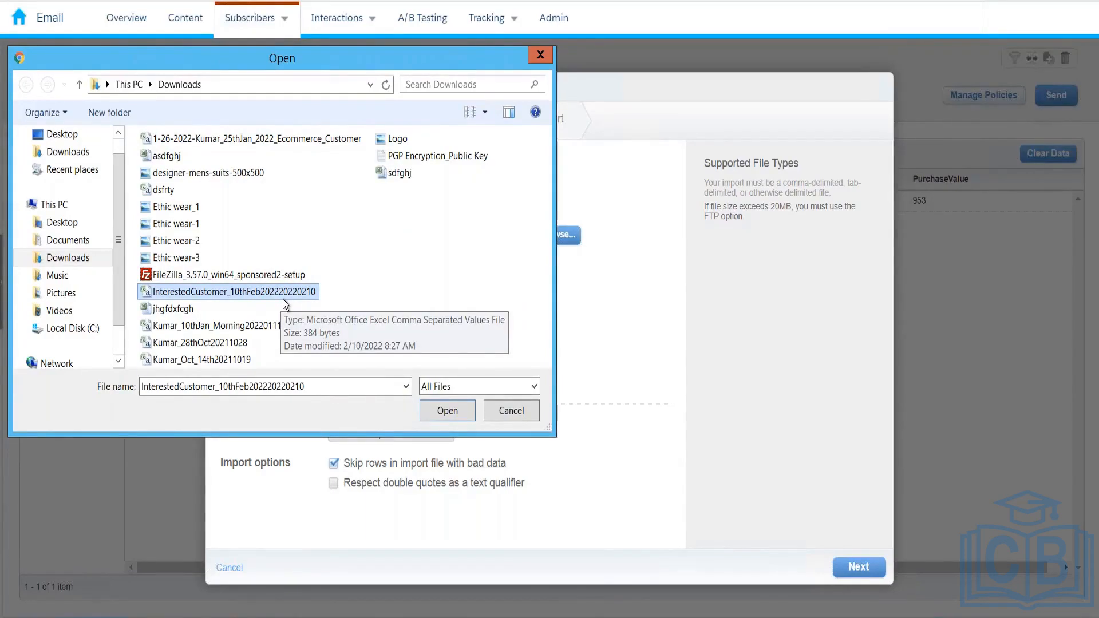
pyautogui.click(447, 408)
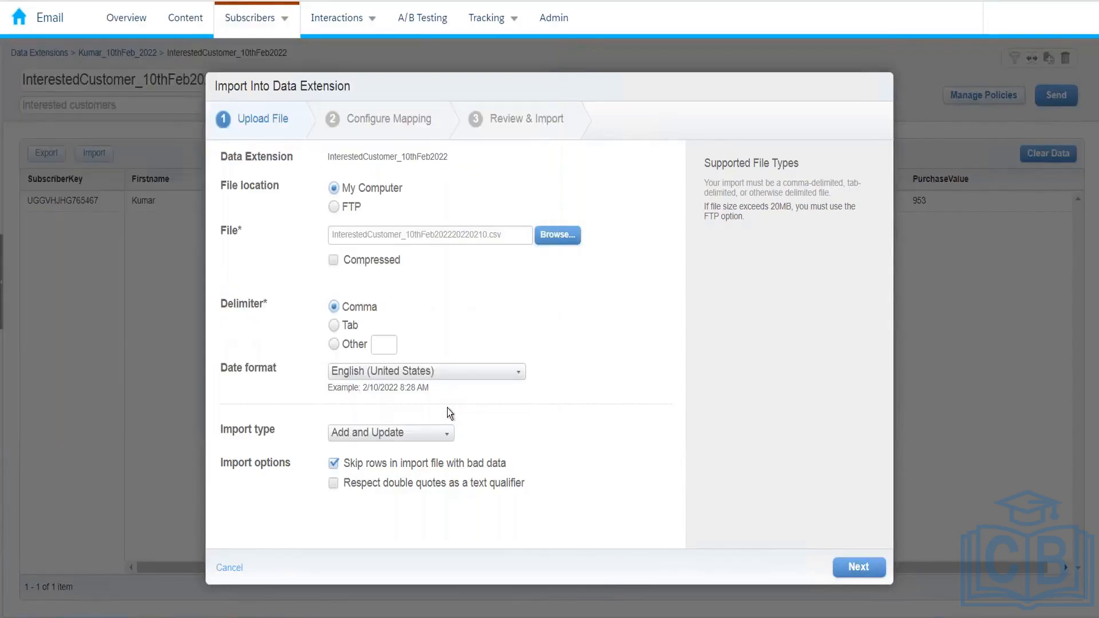
# Advance to Configure Mapping and choose Map by Ordinal, keeping the column-headers option checked
pyautogui.click(858, 569)
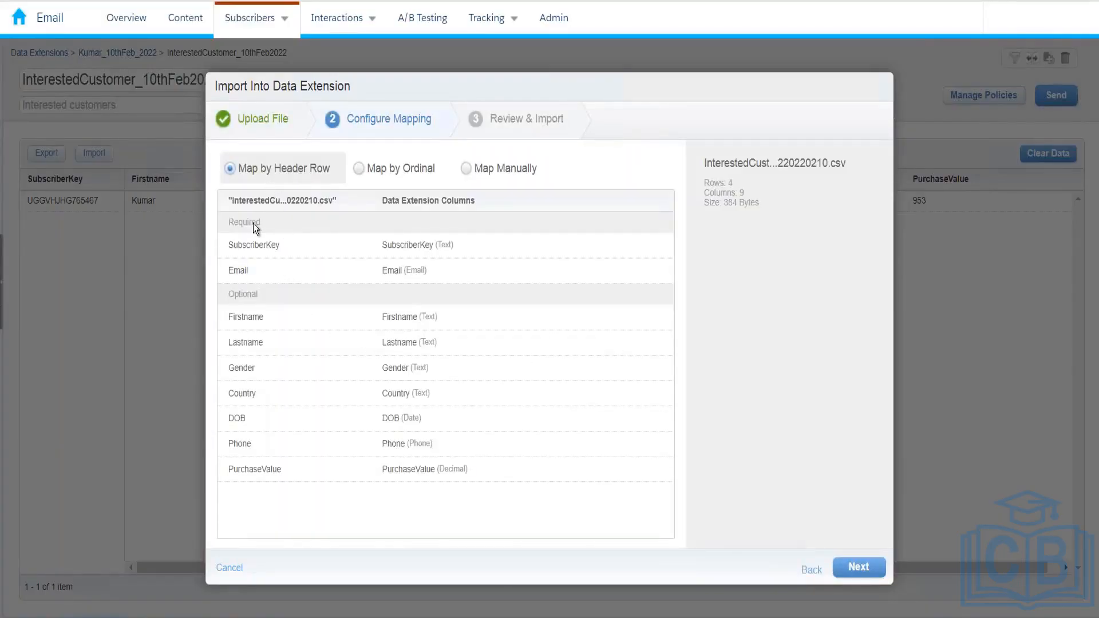
pyautogui.moveTo(225, 198); pyautogui.dragTo(349, 200)
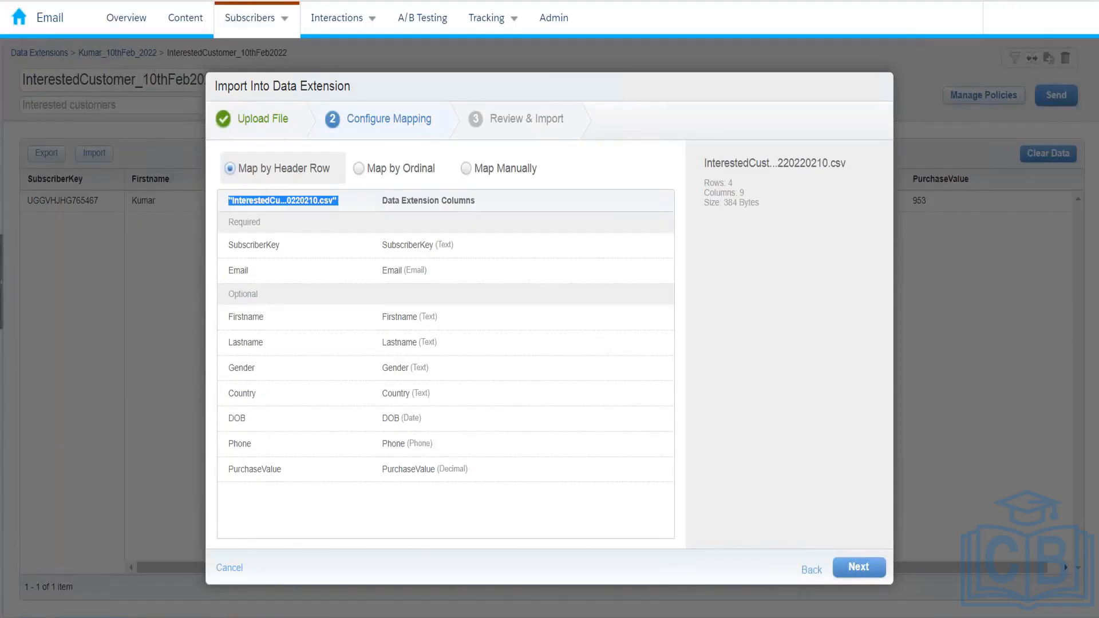
pyautogui.click(256, 236)
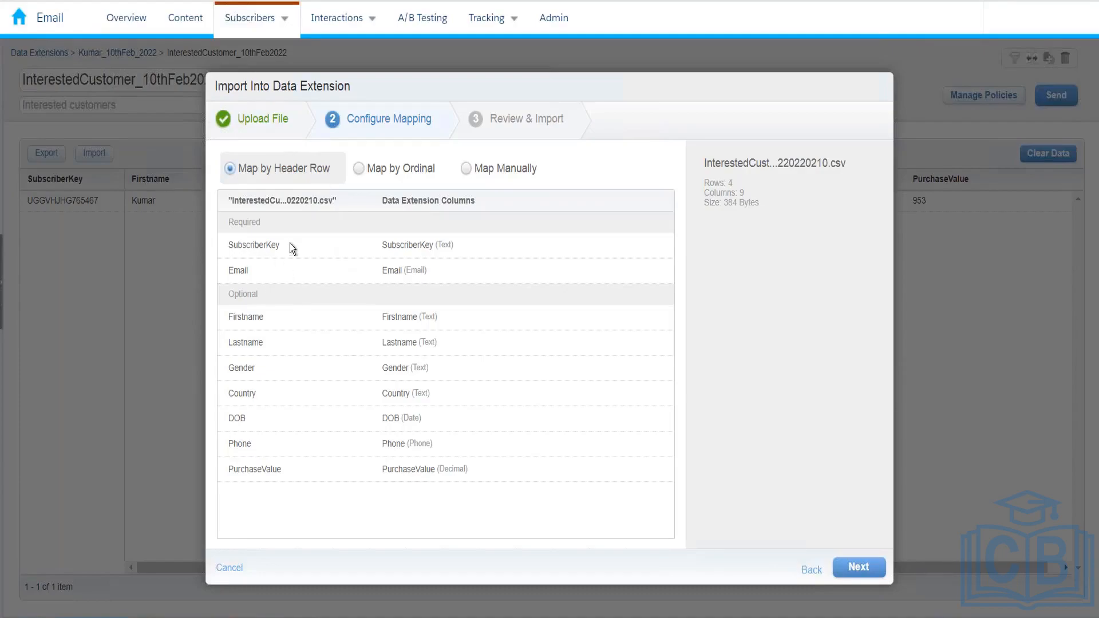
pyautogui.click(382, 170)
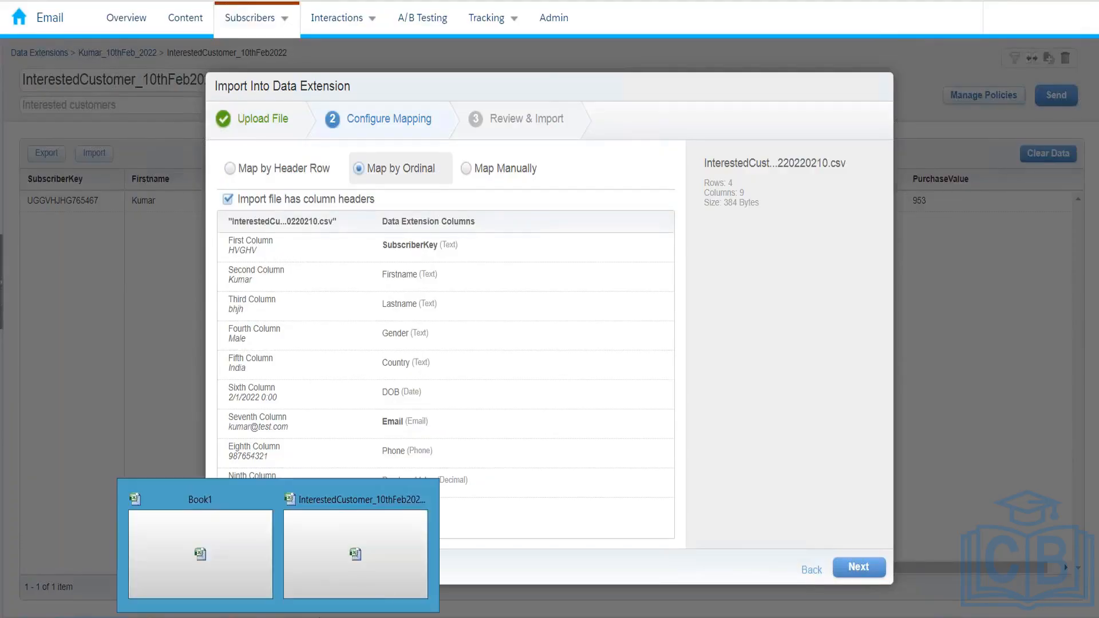
# Place the InterestedCustomer workbook beside the mapping and select its SubscriberKey and Lastname data
pyautogui.click(382, 576)
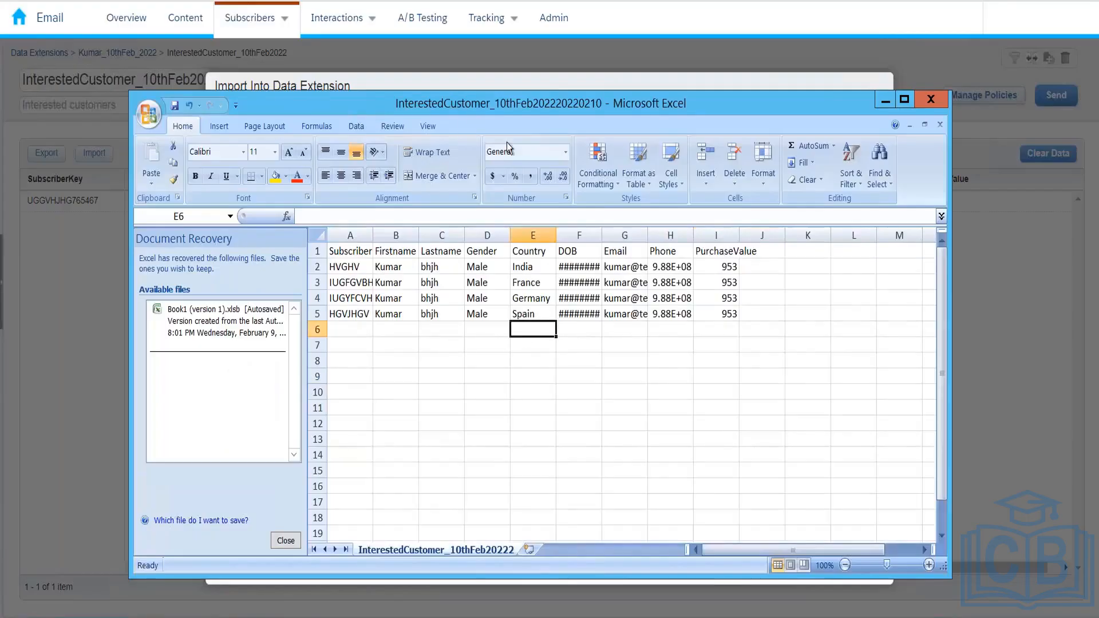
pyautogui.moveTo(448, 98); pyautogui.dragTo(531, 281)
pyautogui.moveTo(432, 433); pyautogui.dragTo(437, 500)
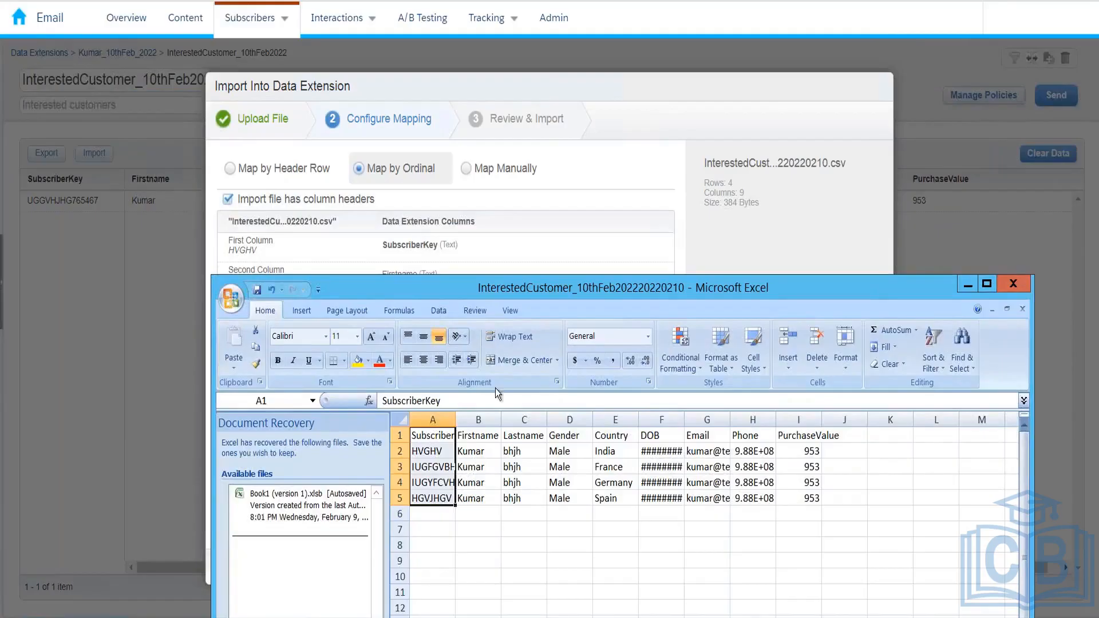
pyautogui.moveTo(513, 437); pyautogui.dragTo(516, 498)
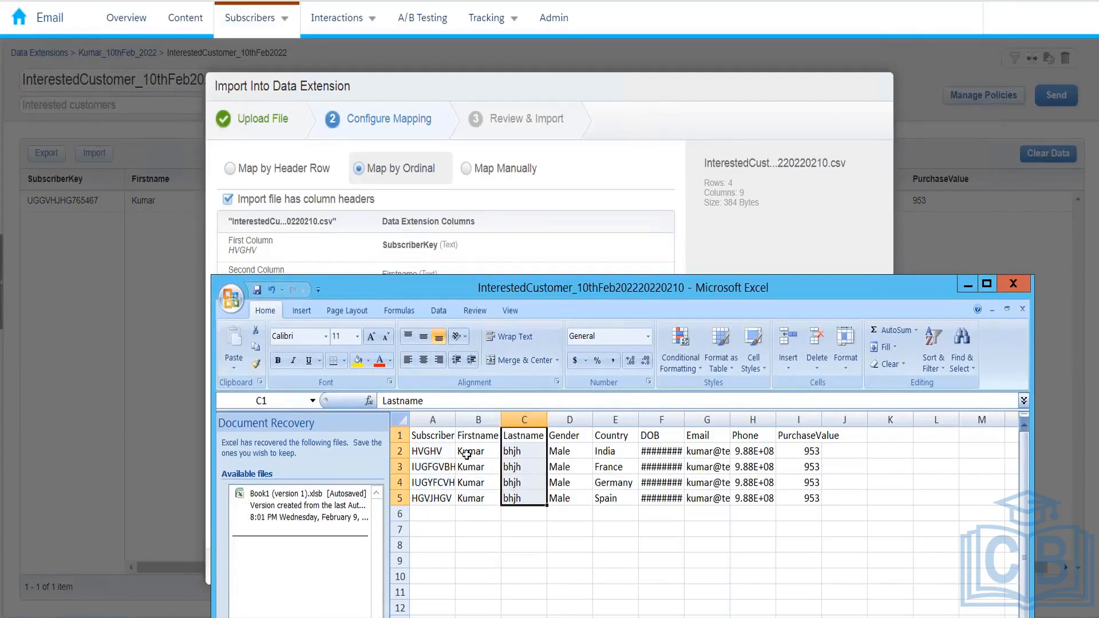
# Delete the Firstname column B while checking the mapping rows, then undo the deletion
pyautogui.click(471, 416)
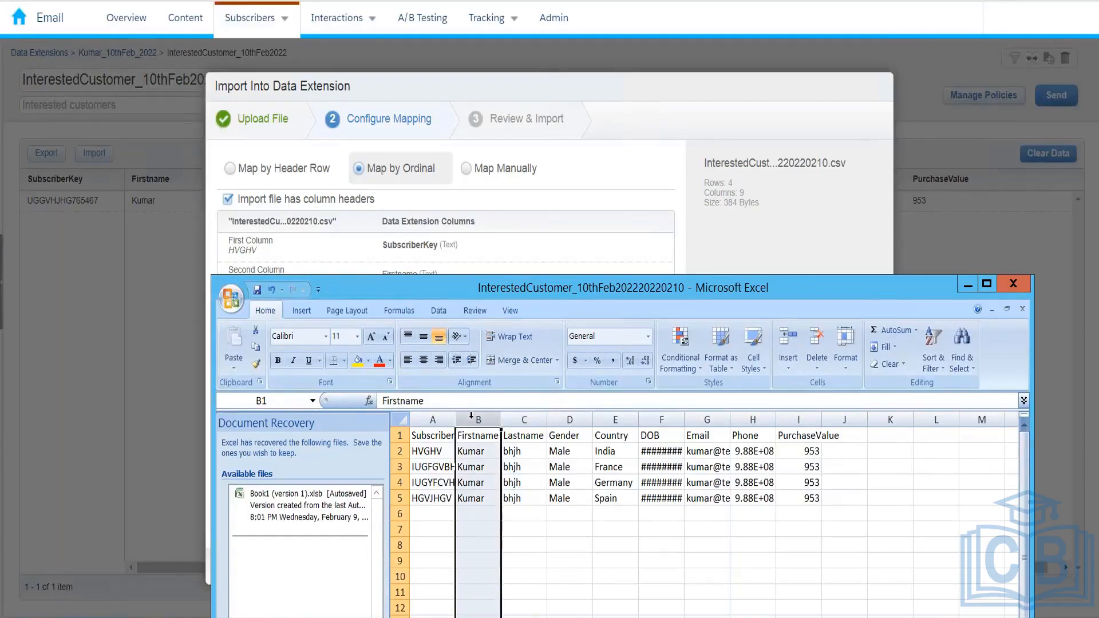
pyautogui.rightClick(472, 415)
pyautogui.click(498, 521)
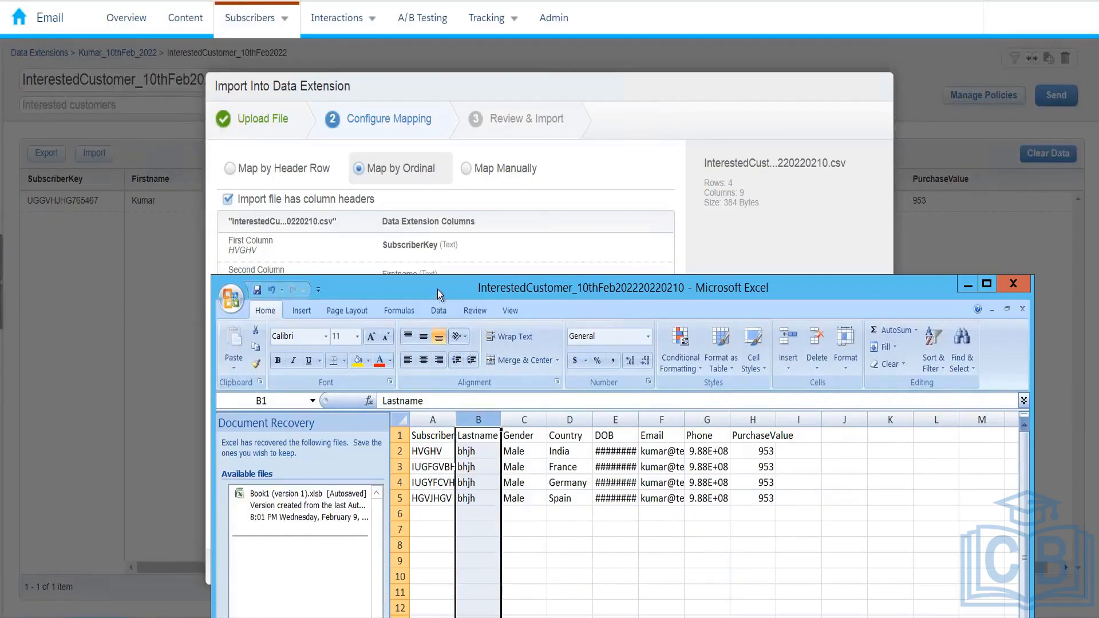
pyautogui.moveTo(436, 286); pyautogui.dragTo(434, 321)
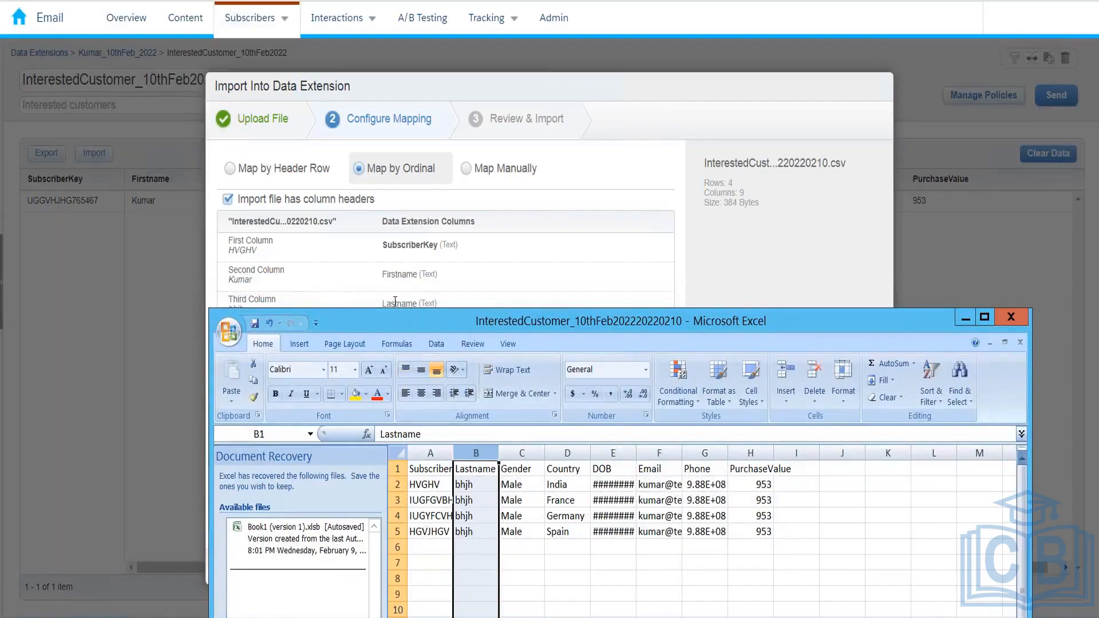
pyautogui.moveTo(395, 322); pyautogui.dragTo(397, 359)
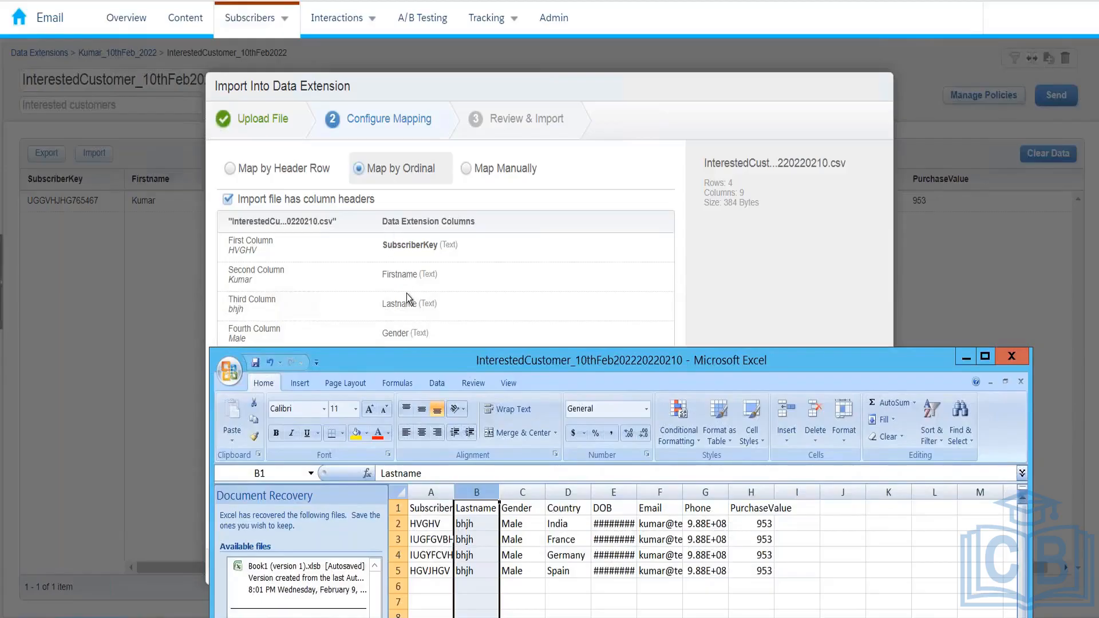
pyautogui.hotkey('ctrl', 'z')
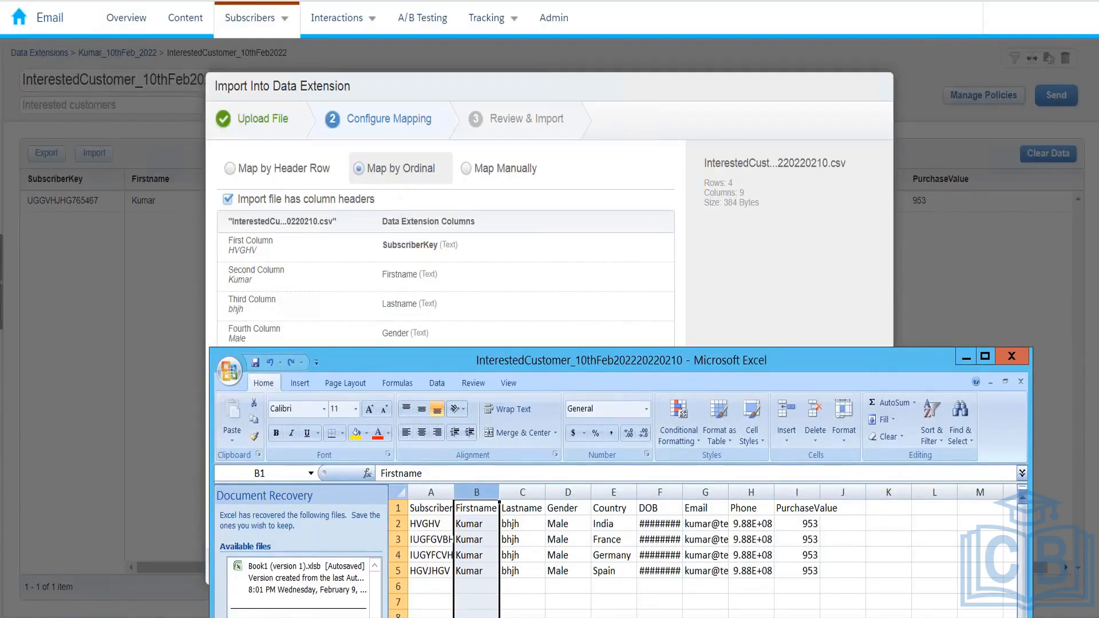
# Choose Map Manually, leave SubscriberKey's source unchanged, and continue to Review & Import
pyautogui.click(500, 174)
pyautogui.click(500, 175)
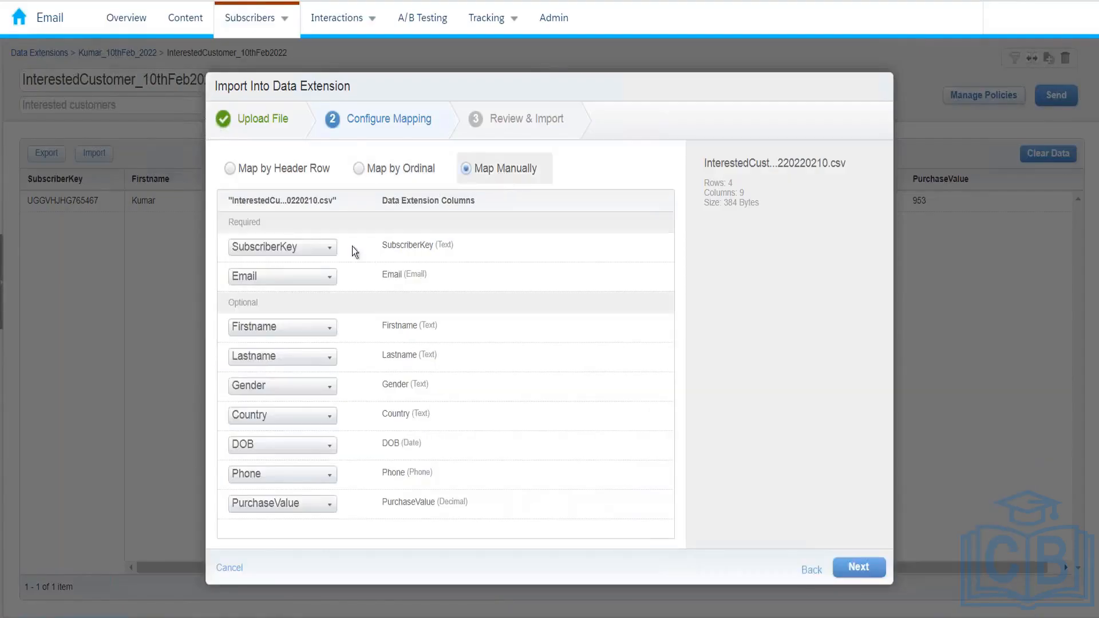
pyautogui.click(321, 248)
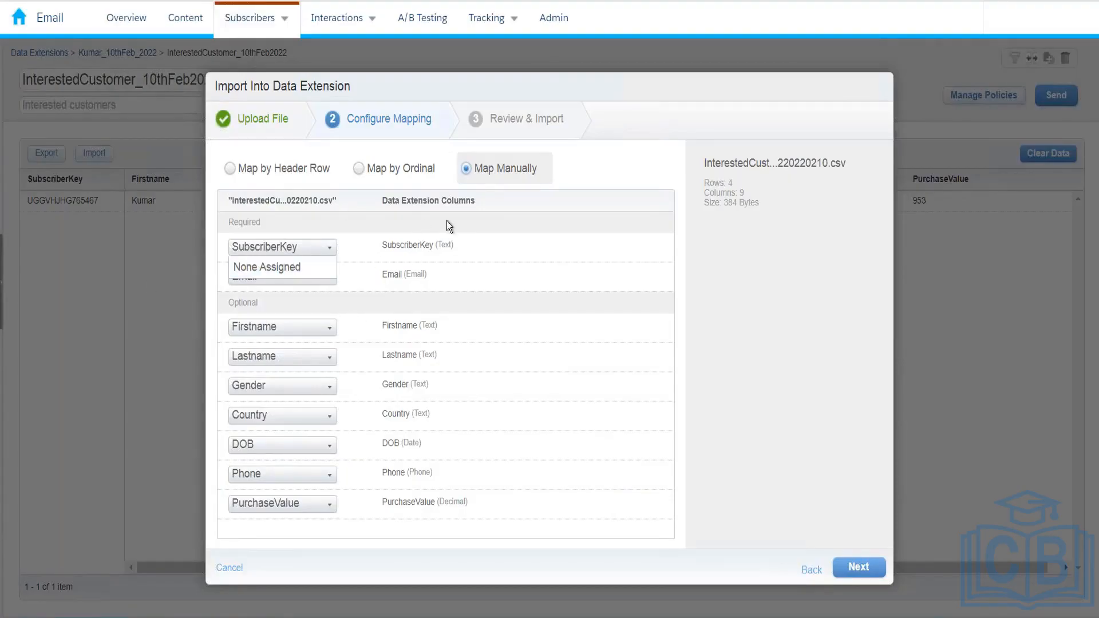
pyautogui.click(404, 278)
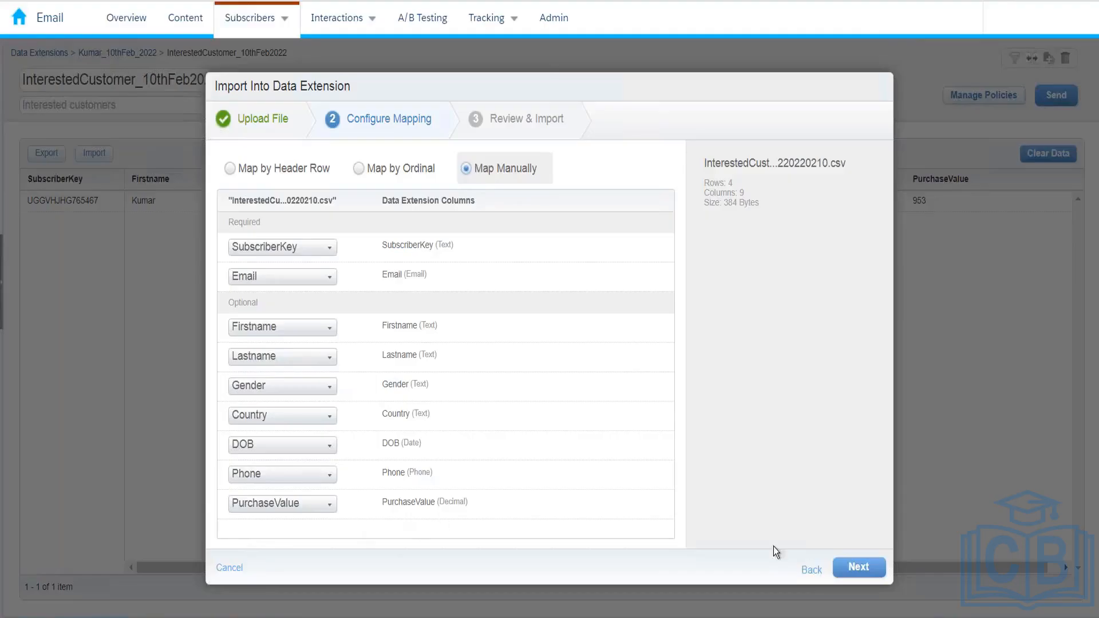
pyautogui.click(876, 575)
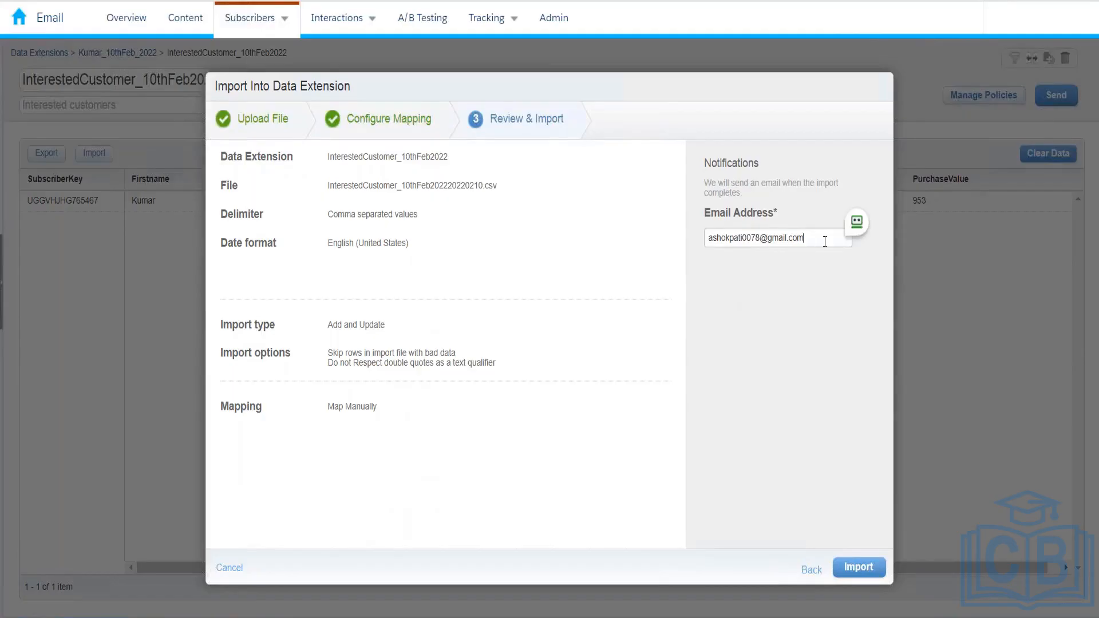
# Replace the notification email with a valid address, run the import, and close the dialog
pyautogui.moveTo(825, 241); pyautogui.dragTo(667, 248)
pyautogui.press('BackSpace')
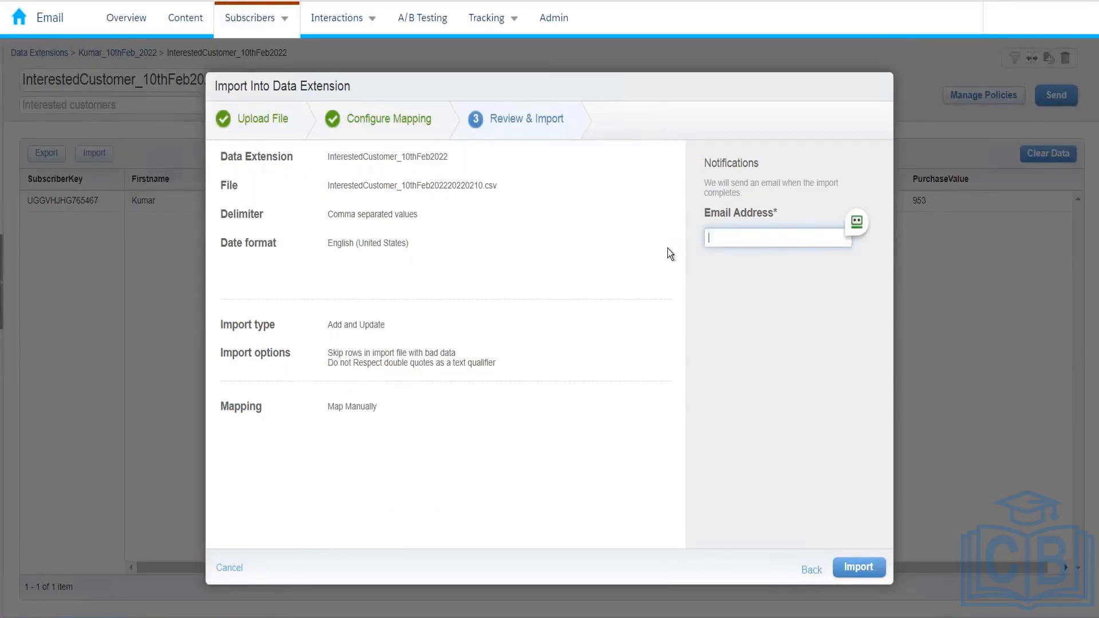
pyautogui.click(858, 567)
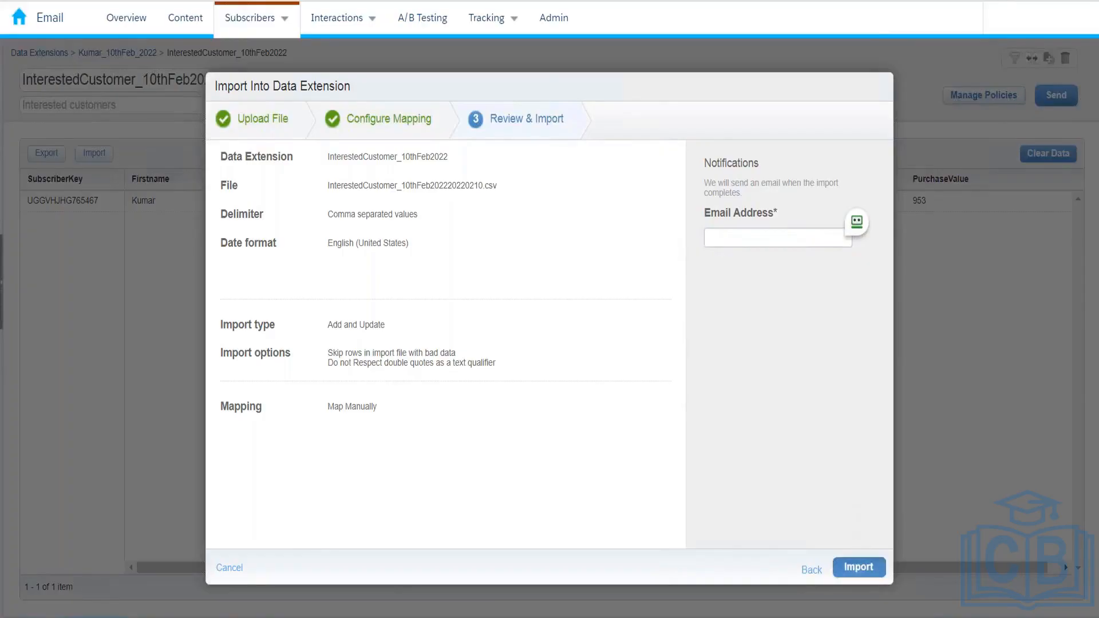
pyautogui.click(742, 235)
pyautogui.write('j')
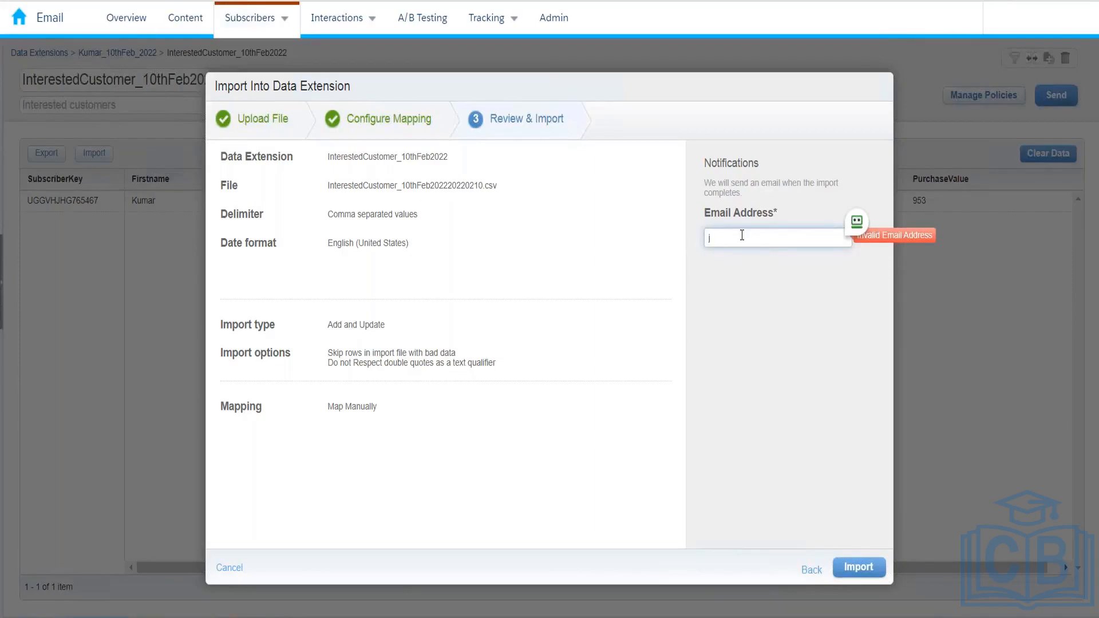
pyautogui.write('umar@test.com')
pyautogui.click(856, 569)
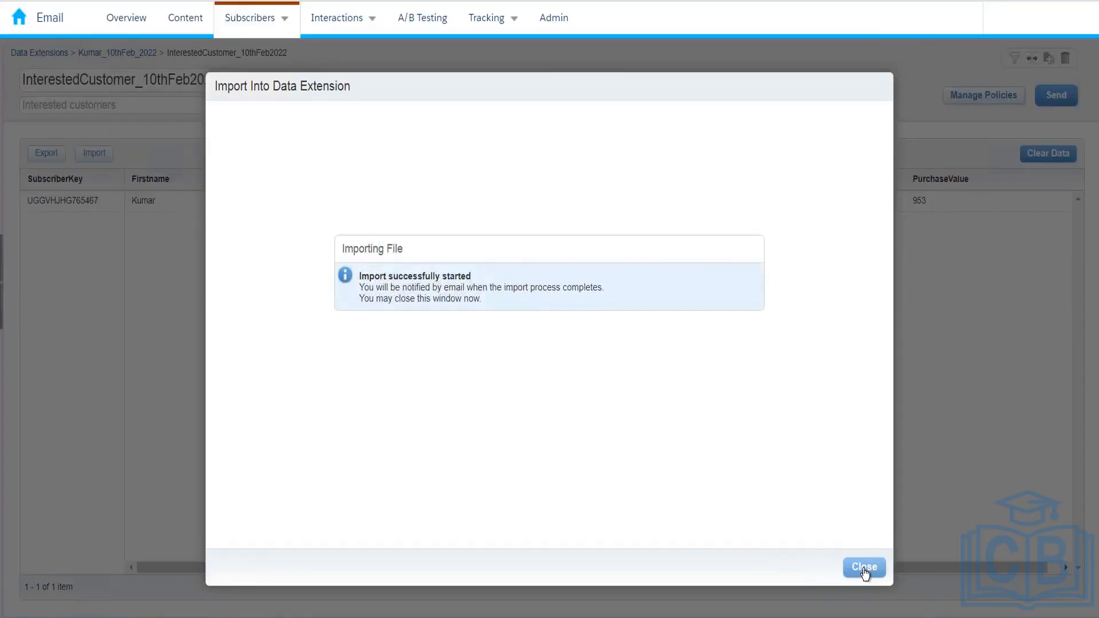
pyautogui.click(864, 568)
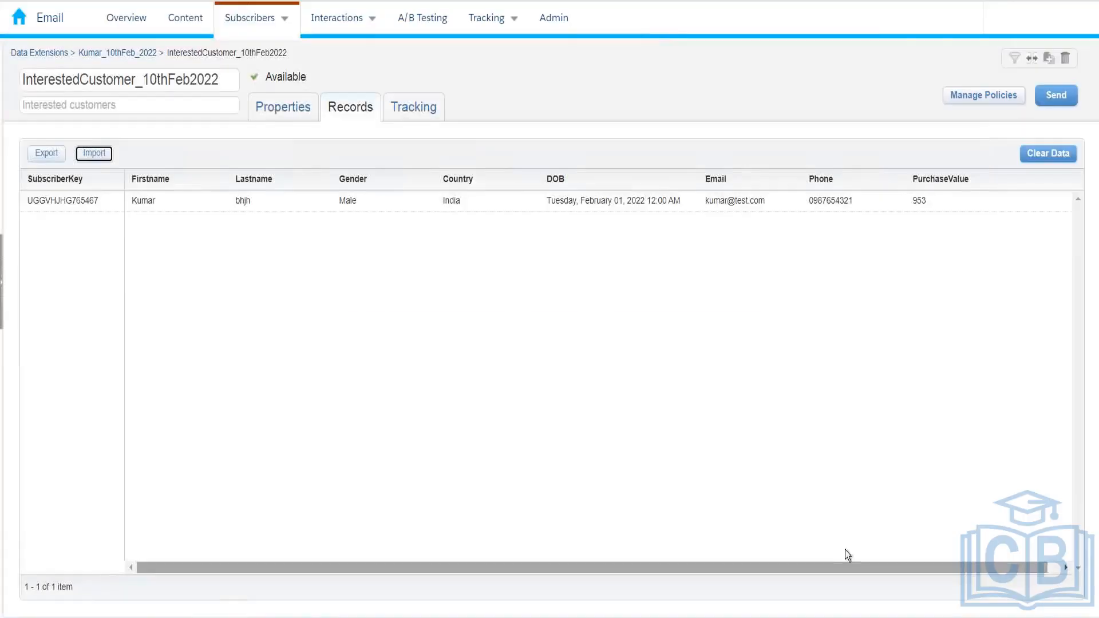
# Return to the Kumar_10thFeb_2022 folder and head to Subscribers' Preference Management
pyautogui.click(148, 53)
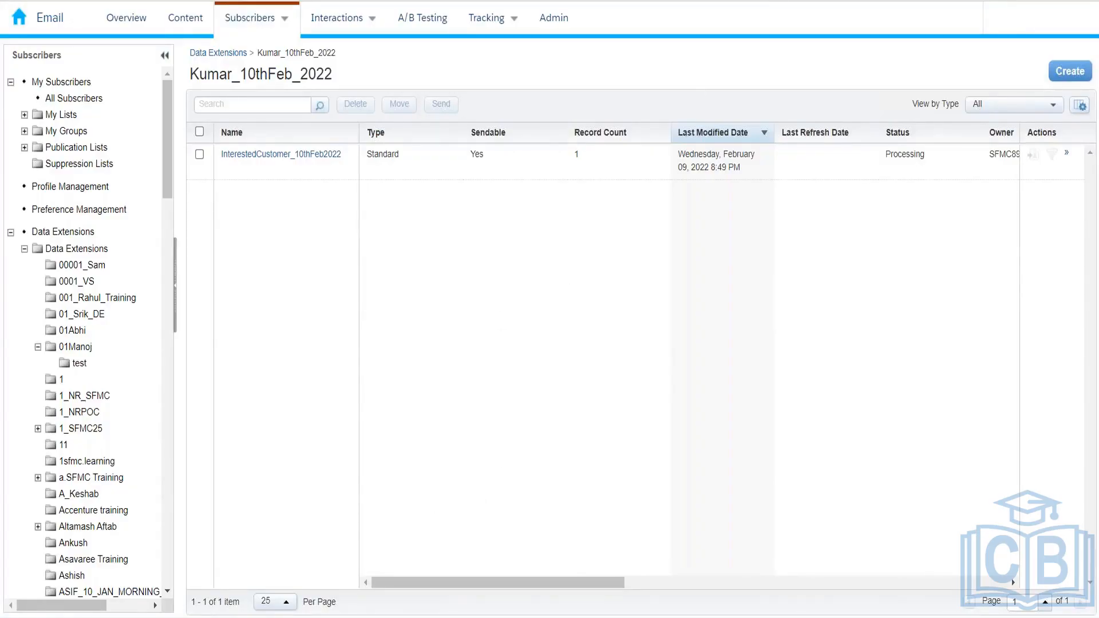
pyautogui.click(284, 19)
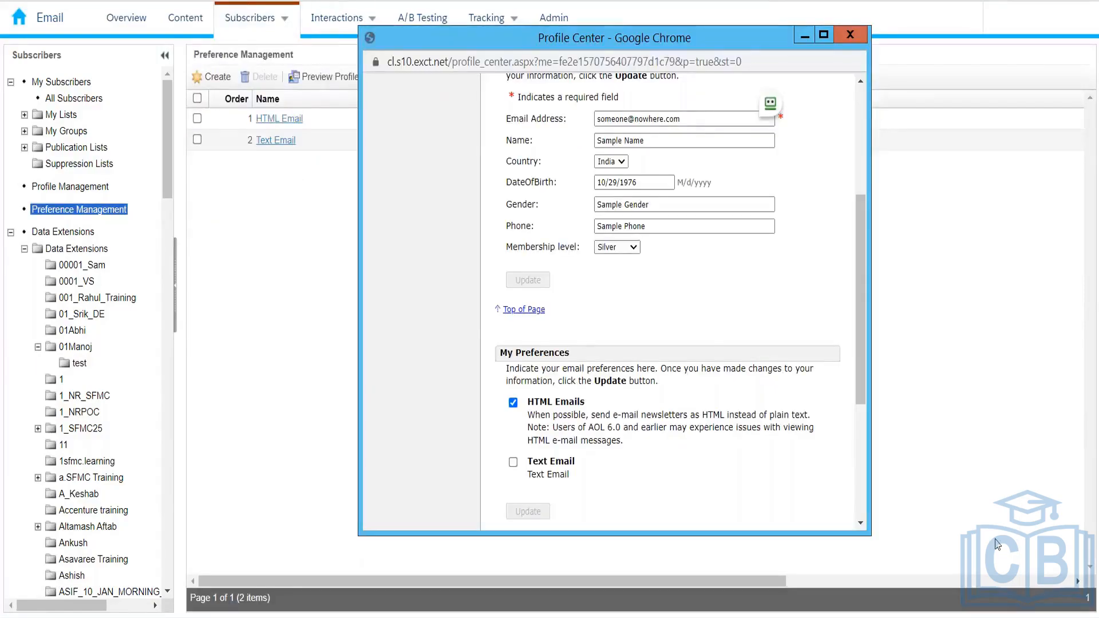